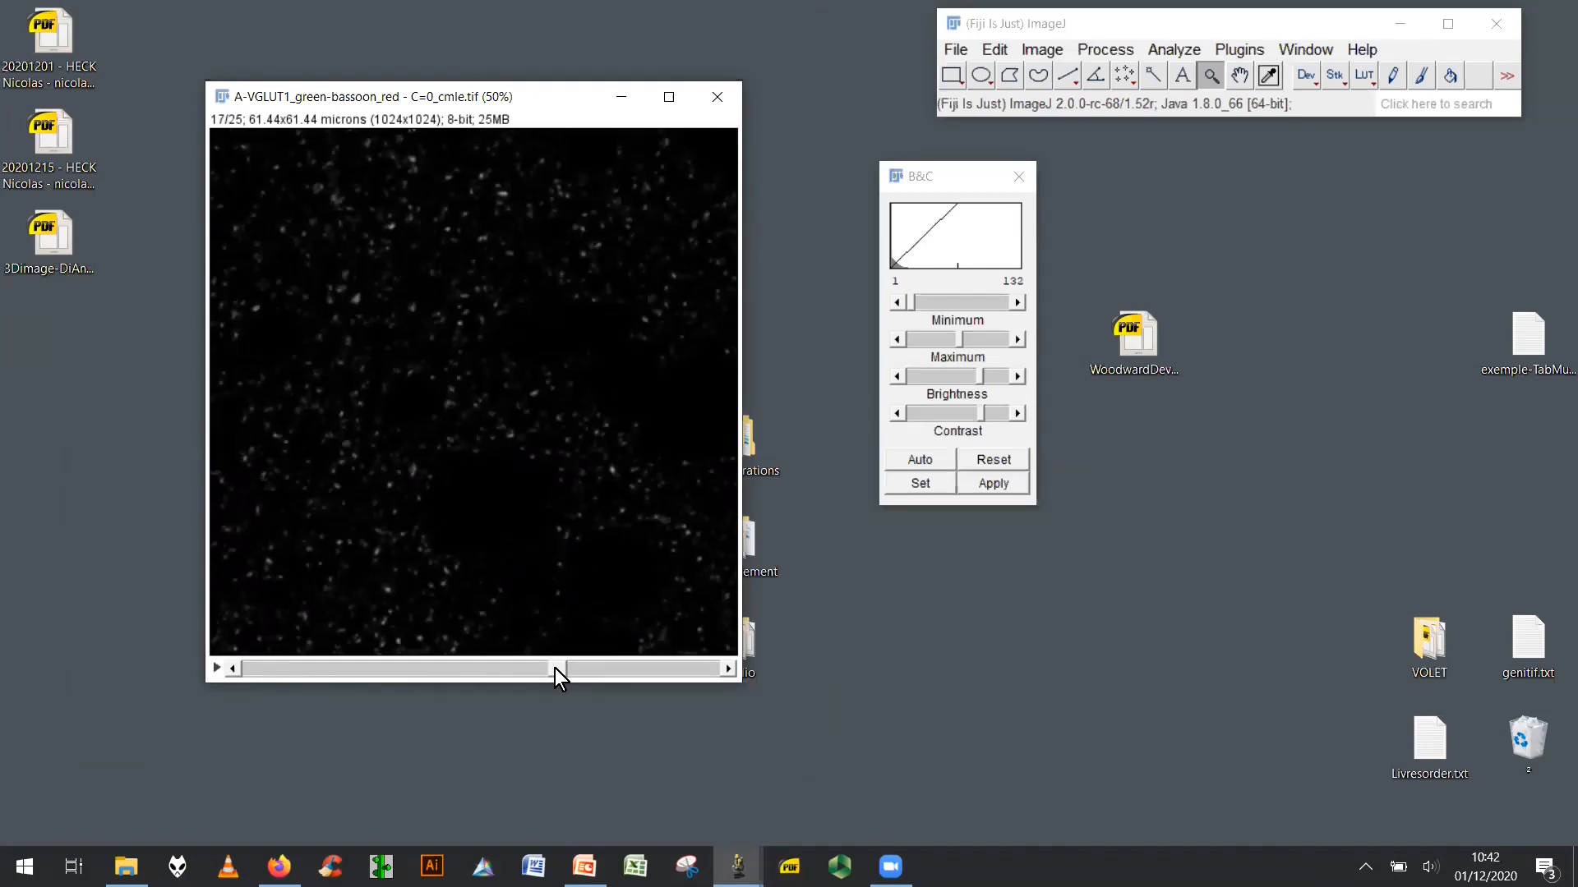
# Look through the slices of the VGLUT1 stack and inspect the puncta on slice 10 at 300% magnification.
pyautogui.moveTo(554, 668); pyautogui.dragTo(240, 629)
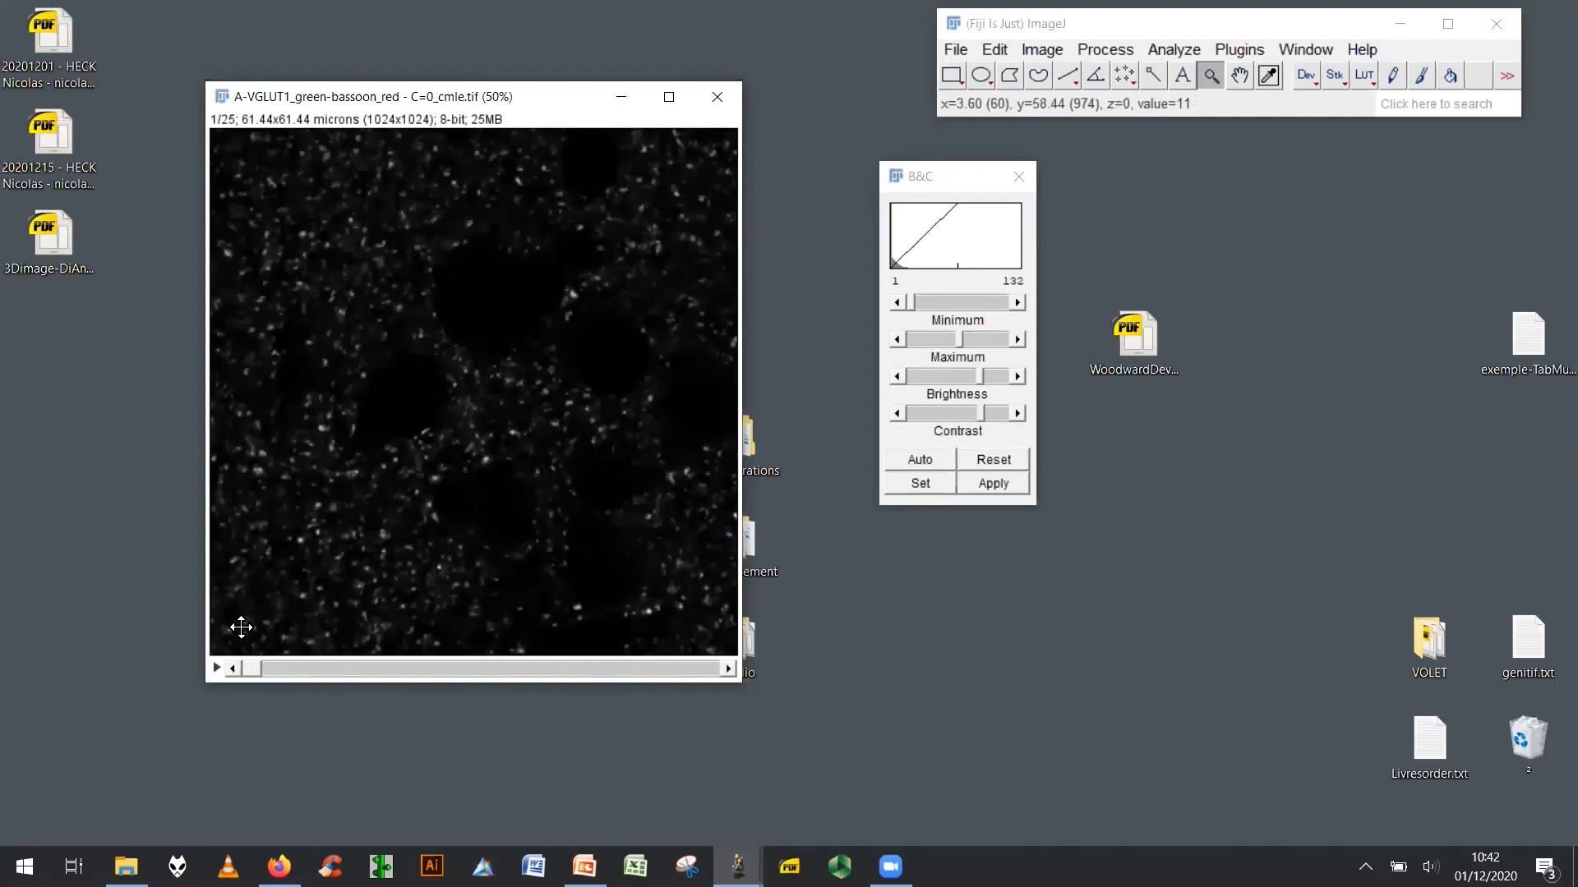
pyautogui.moveTo(257, 667); pyautogui.dragTo(517, 664)
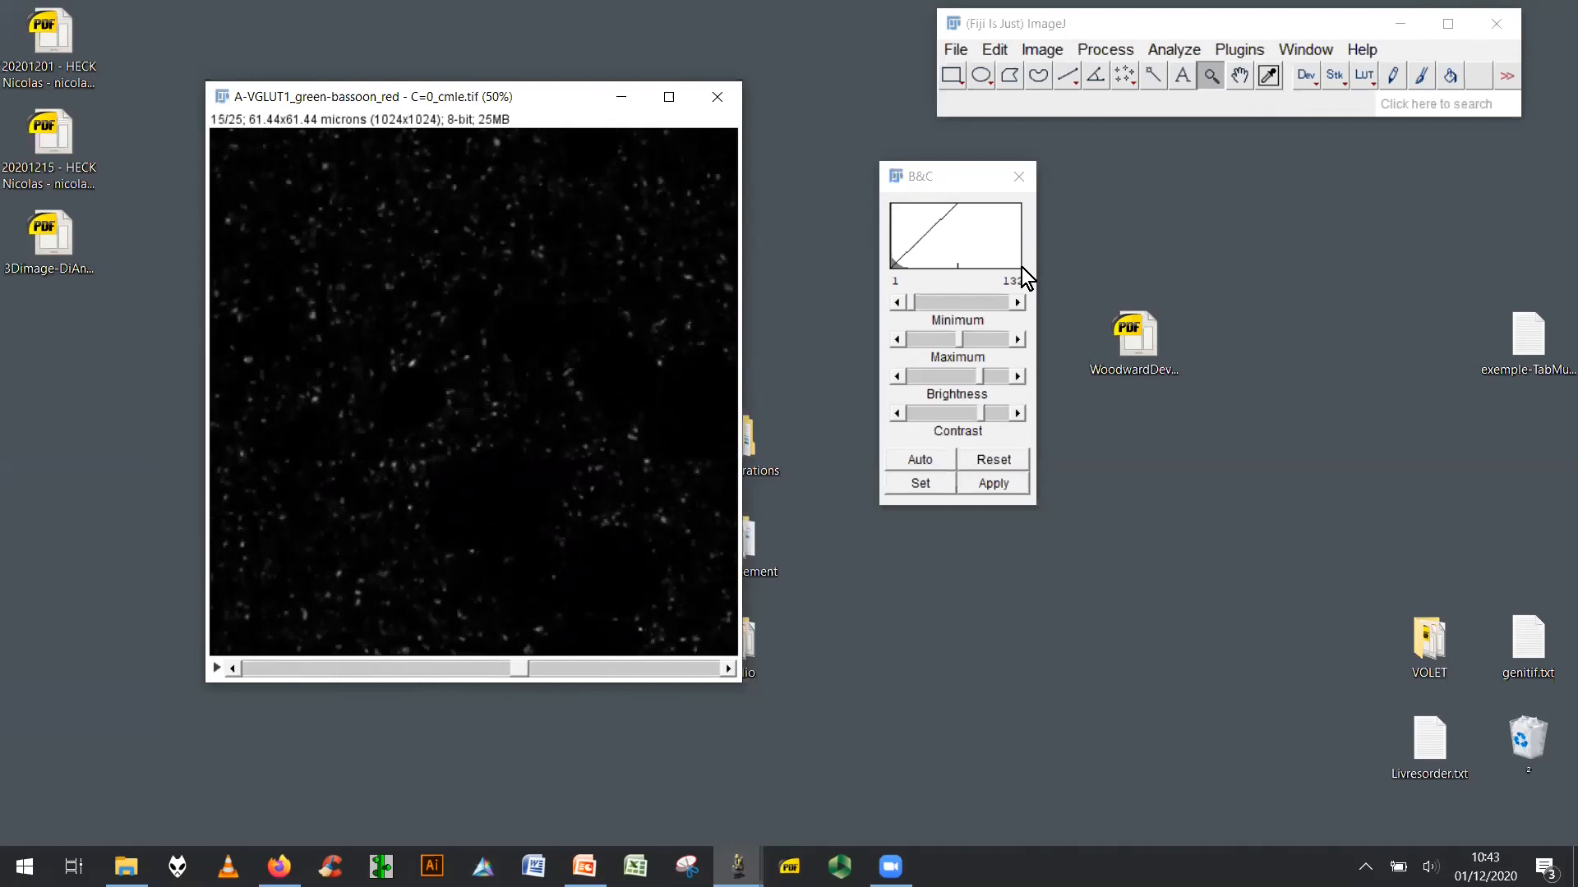
pyautogui.click(468, 358)
pyautogui.click(364, 387)
pyautogui.click(364, 387)
pyautogui.click(364, 387)
pyautogui.moveTo(516, 668); pyautogui.dragTo(421, 668)
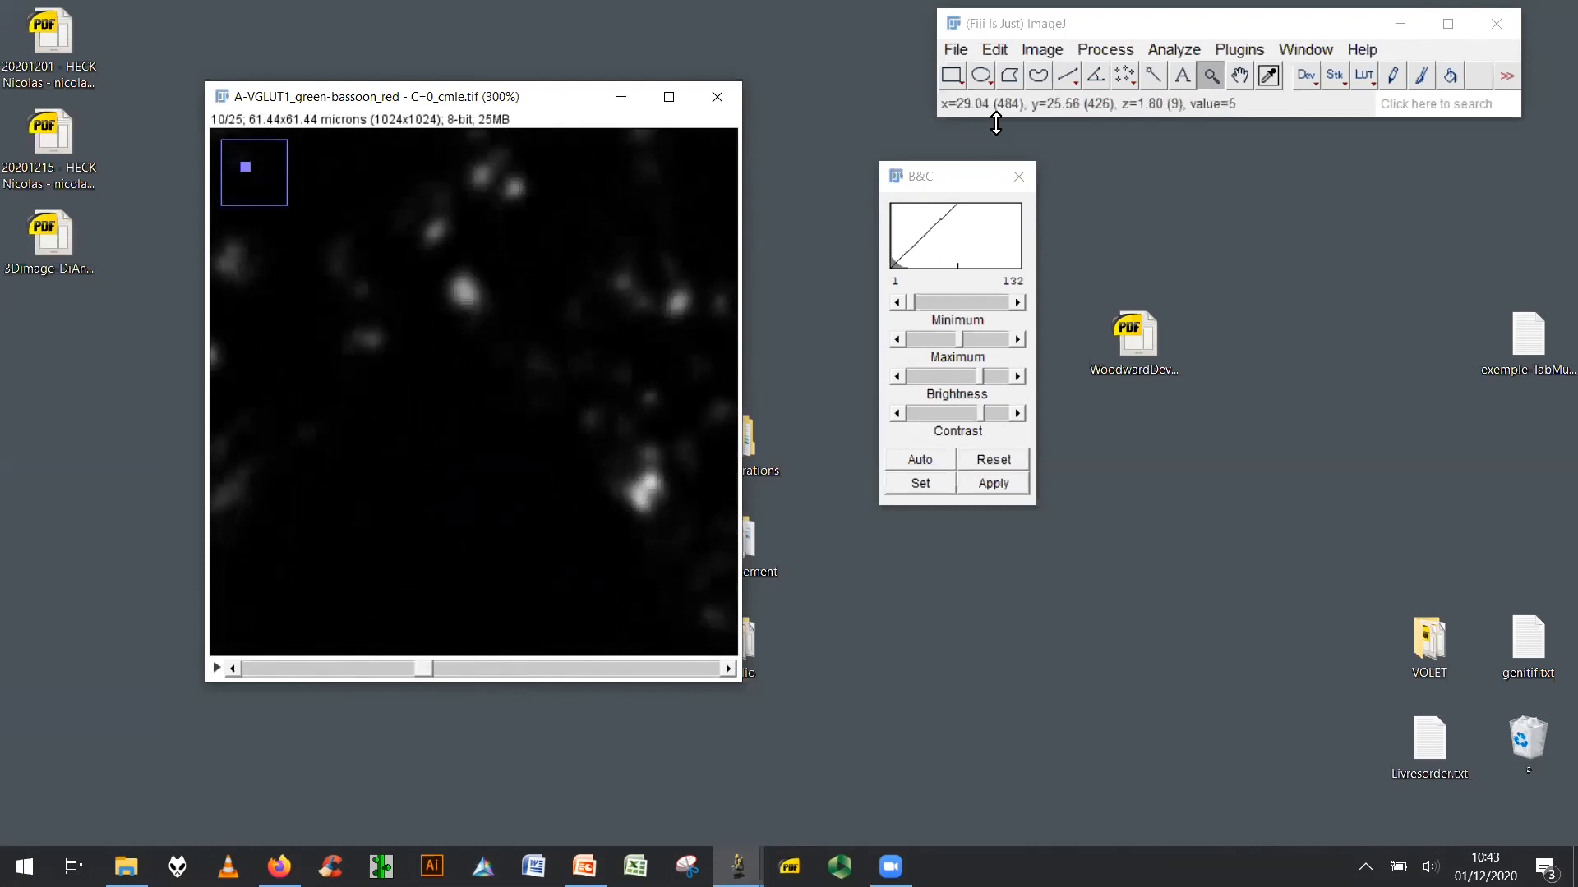
# Measure the diameter of the bright spot near the middle of slice 10 with a straight line, then clear the line.
pyautogui.click(1065, 79)
pyautogui.moveTo(455, 272); pyautogui.dragTo(473, 299)
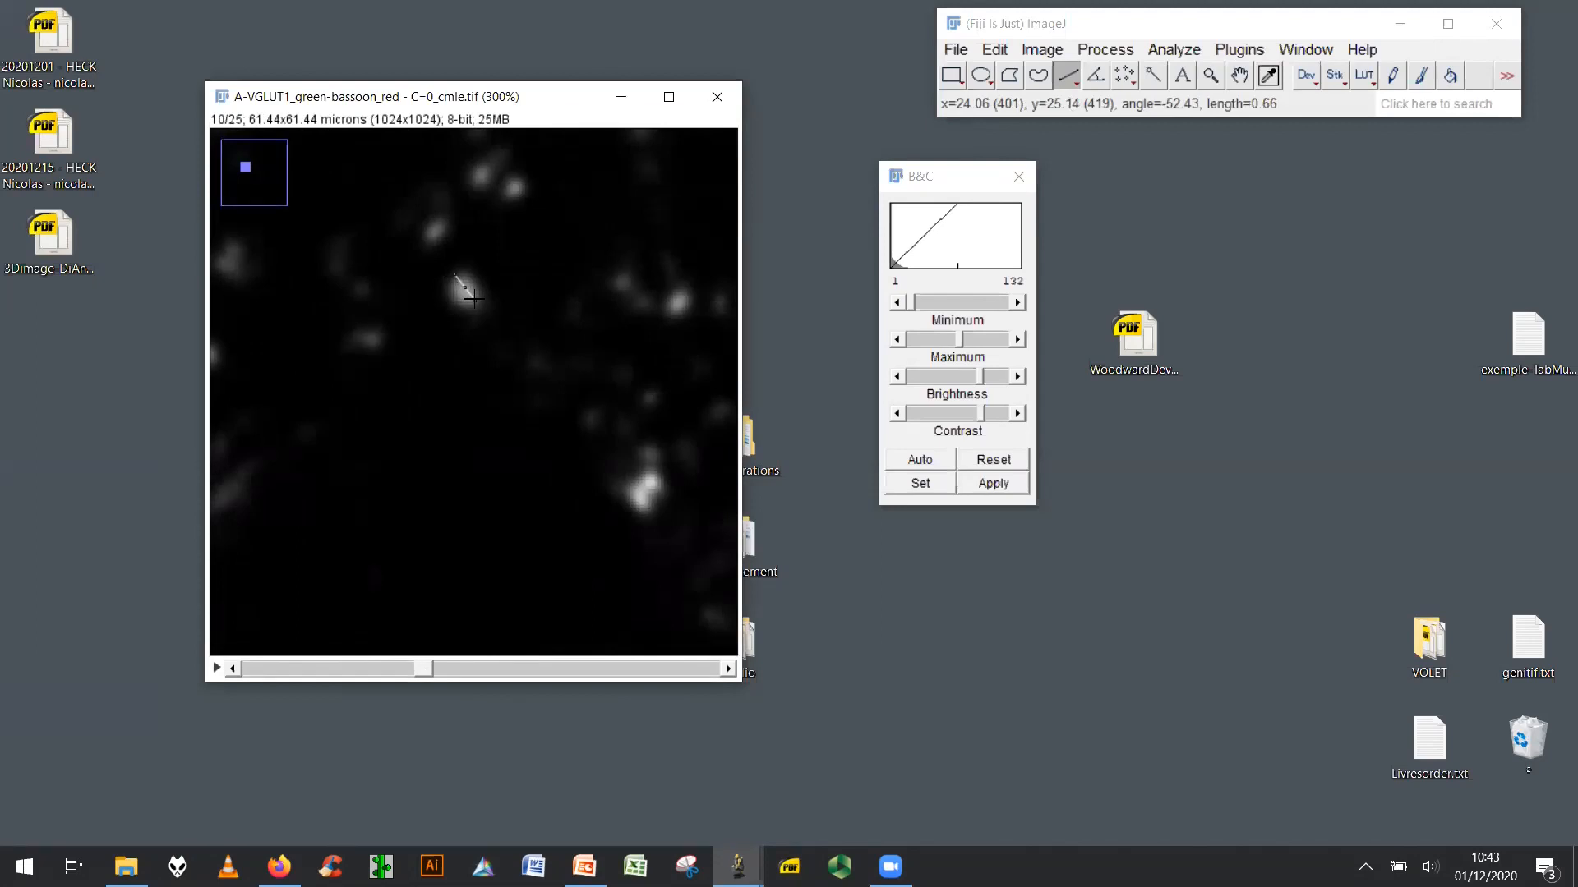
pyautogui.click(465, 358)
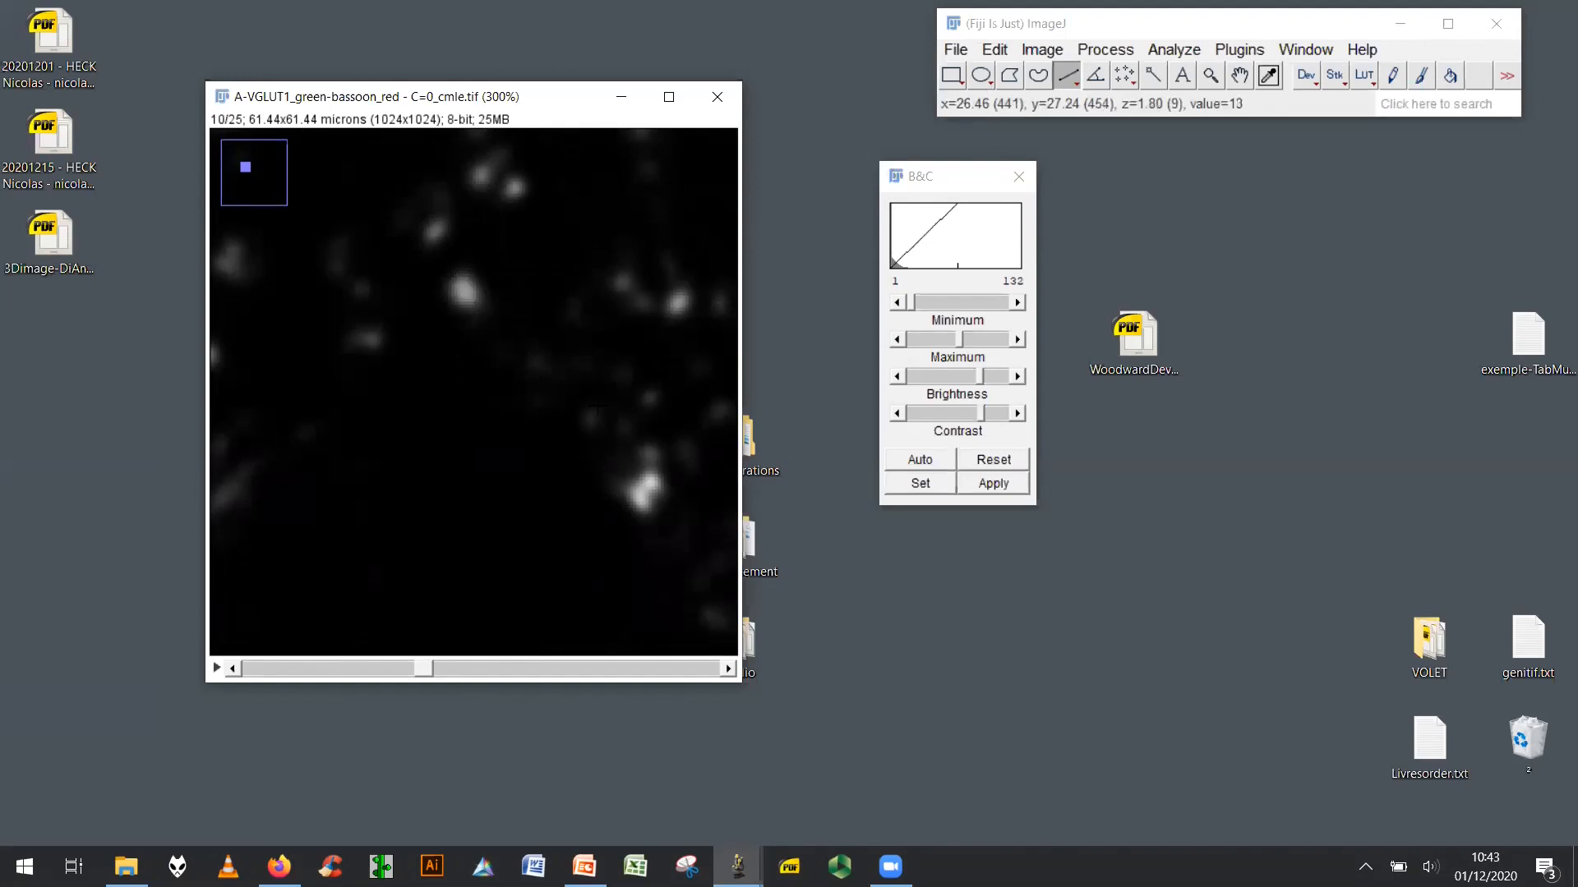
# Adjust the image's brightness and contrast automatically and return to a 75% overview of the puncta.
pyautogui.click(963, 279)
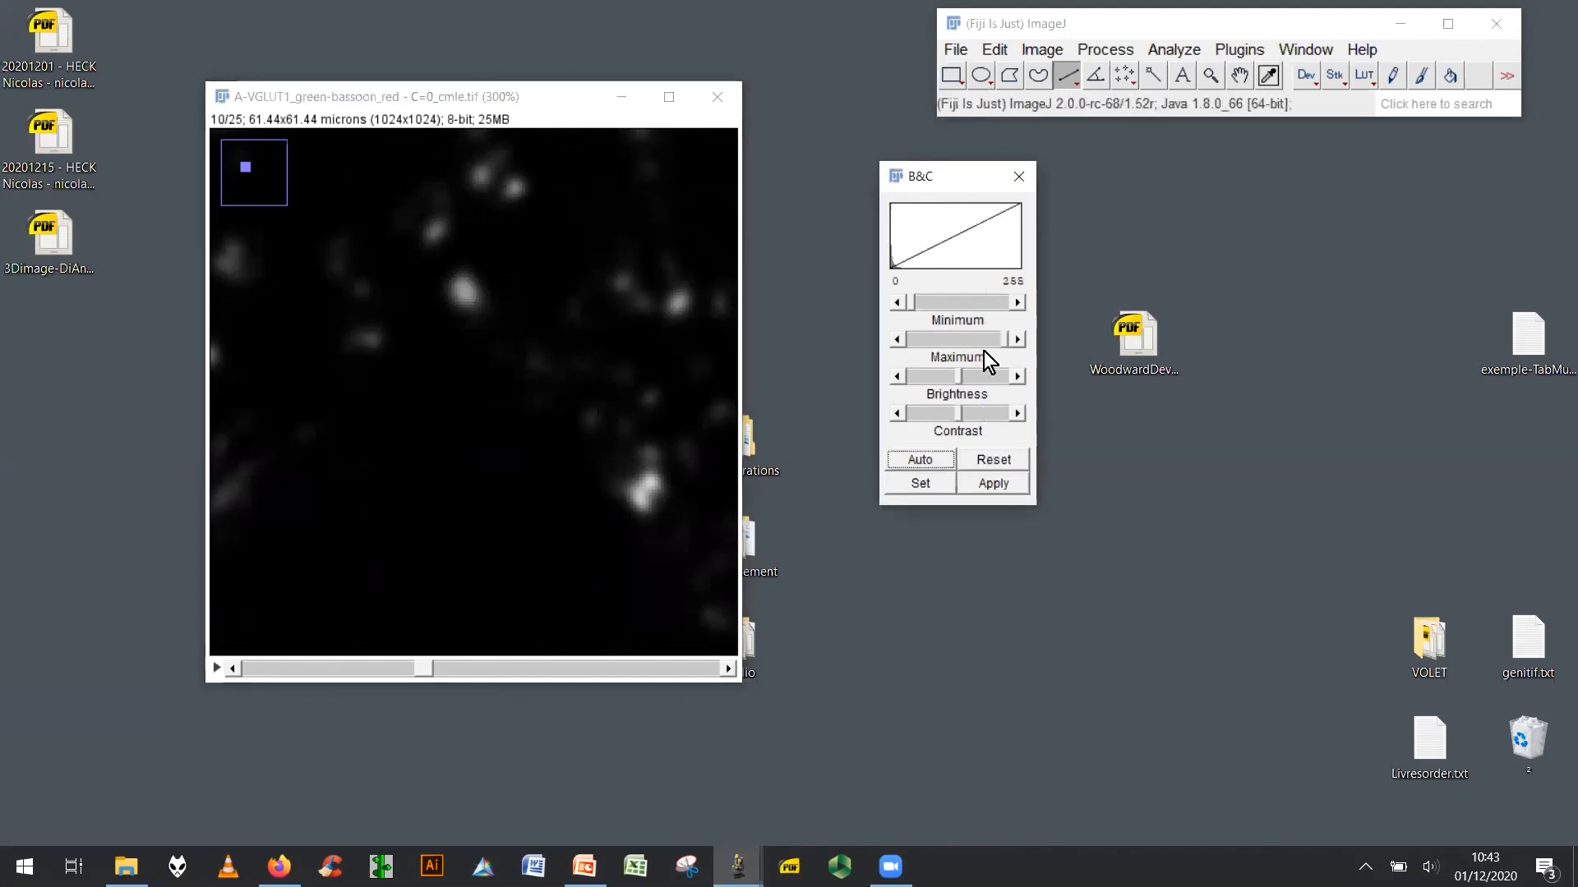
pyautogui.click(946, 456)
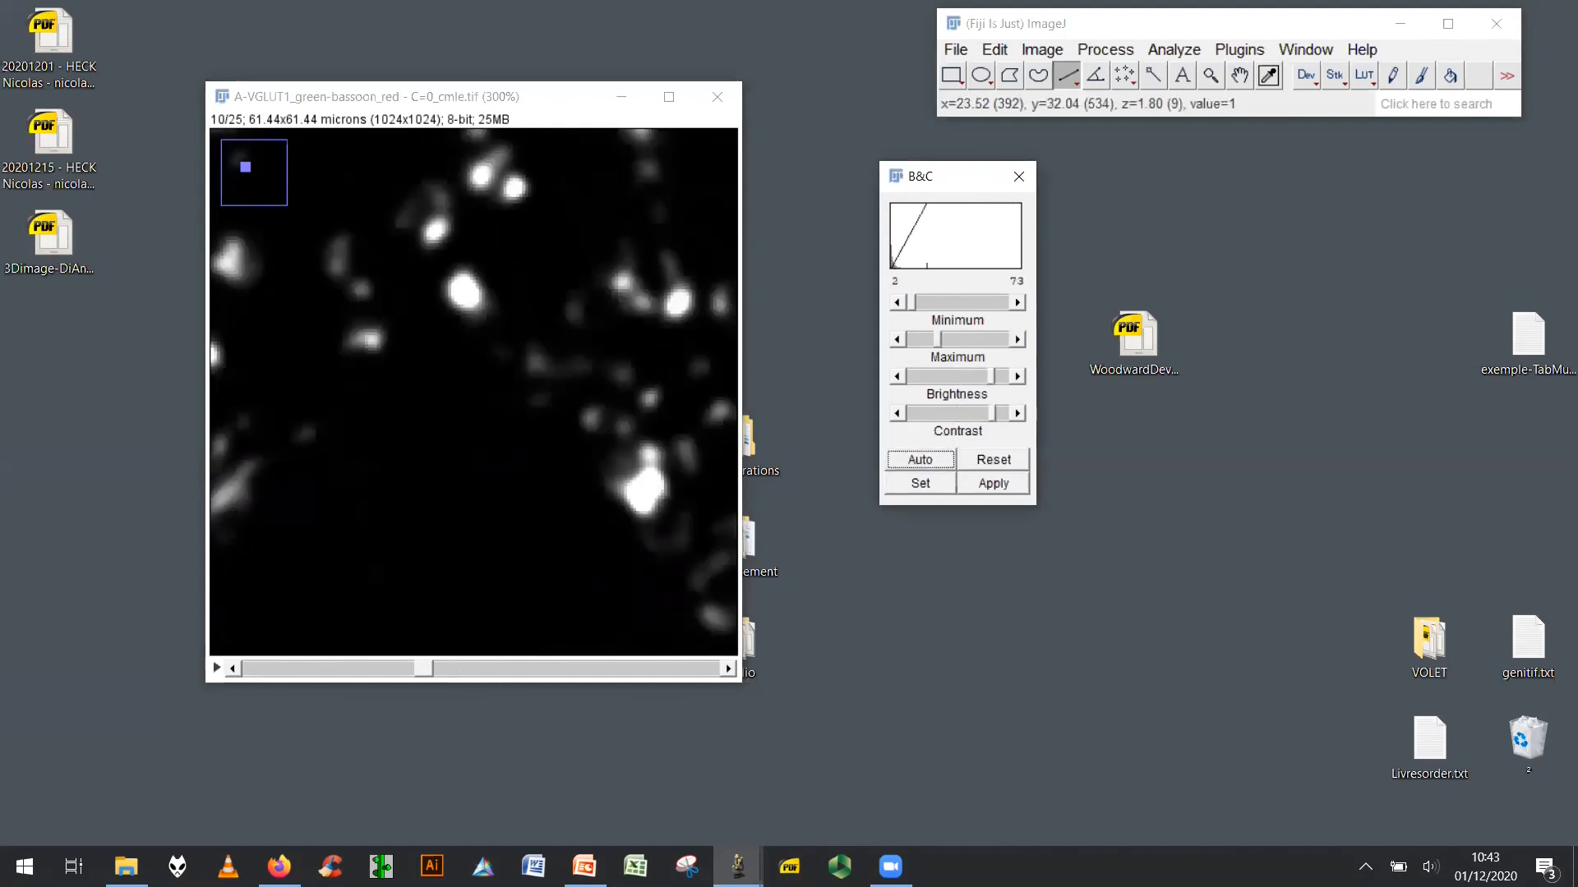
pyautogui.rightClick(506, 456)
pyautogui.click(1211, 75)
pyautogui.click(1210, 74)
pyautogui.rightClick(473, 427)
pyautogui.rightClick(473, 428)
pyautogui.rightClick(473, 427)
pyautogui.rightClick(472, 427)
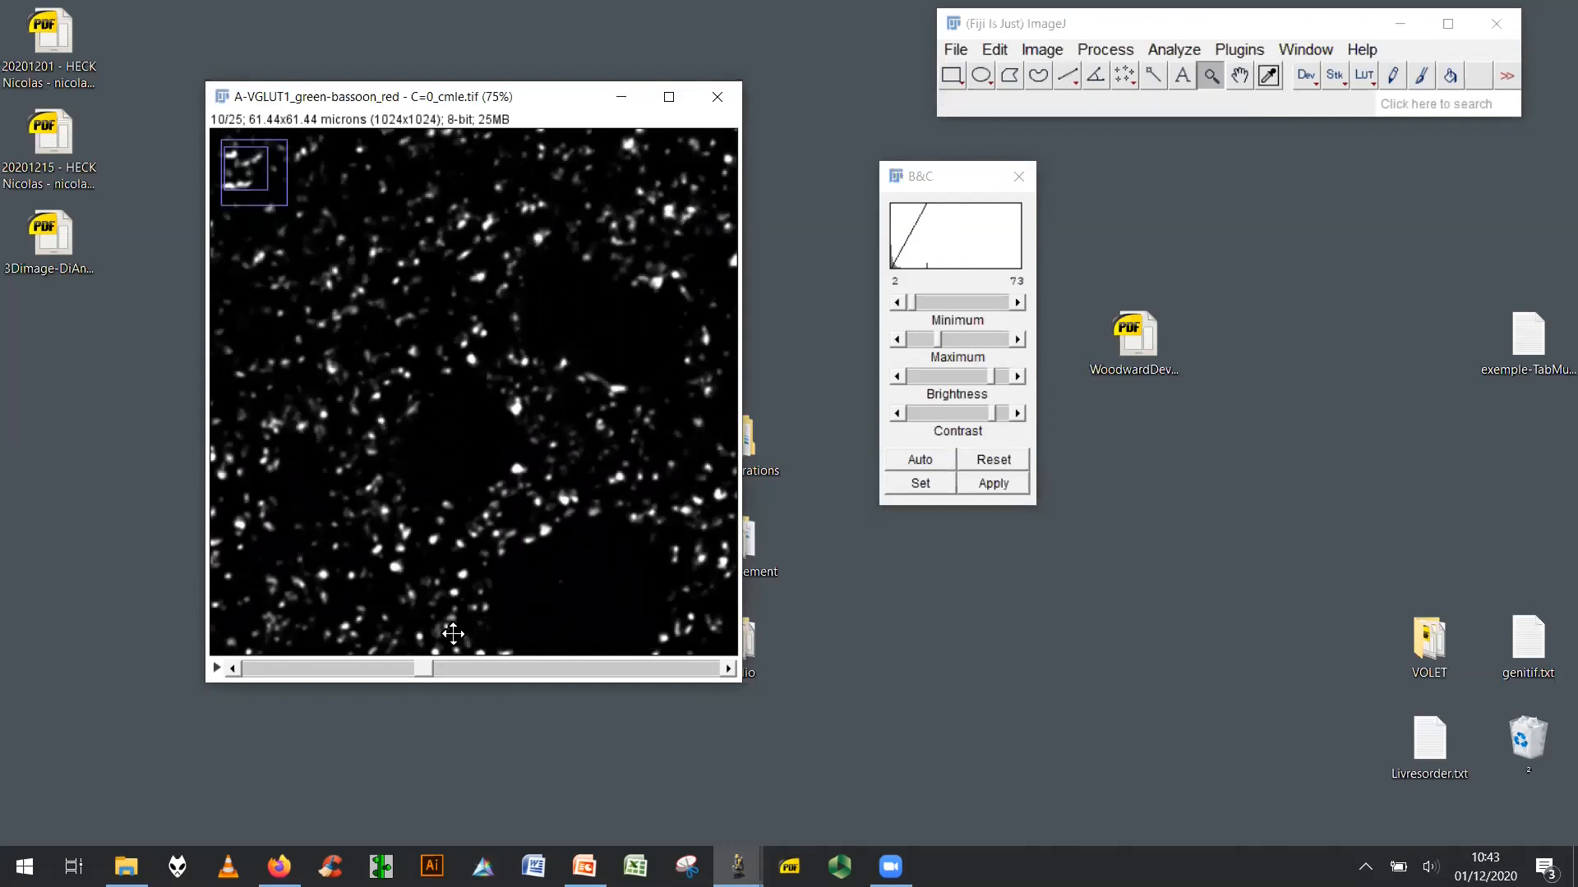
# Compare the first slices of the stack, stop at slice 4 and move the image window clear of the desktop shortcuts.
pyautogui.moveTo(422, 668); pyautogui.dragTo(259, 655)
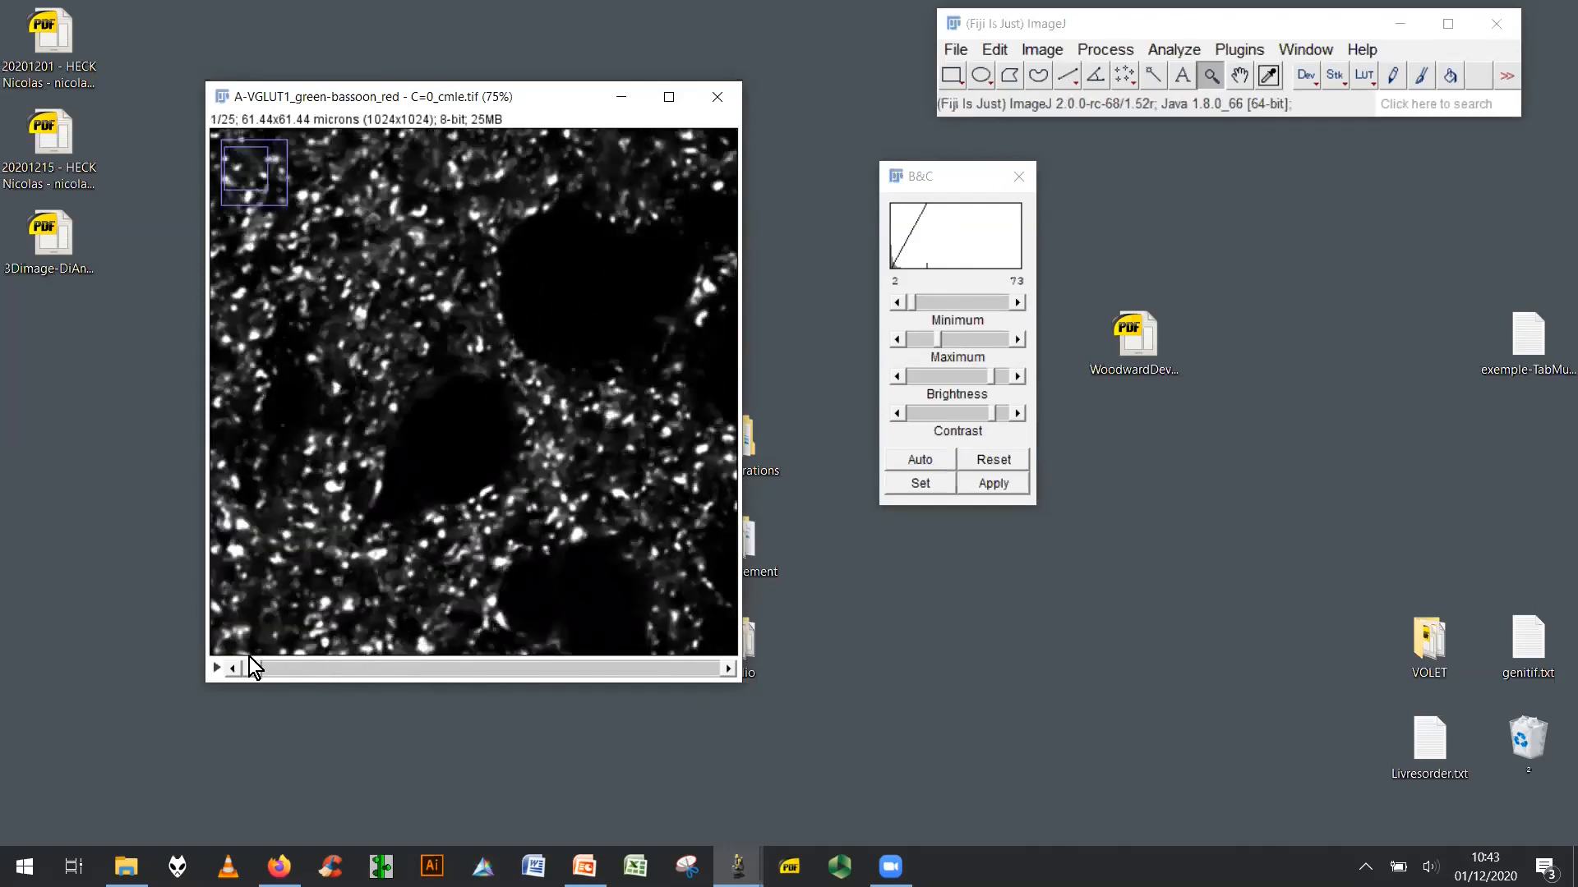
pyautogui.moveTo(249, 657); pyautogui.dragTo(299, 657)
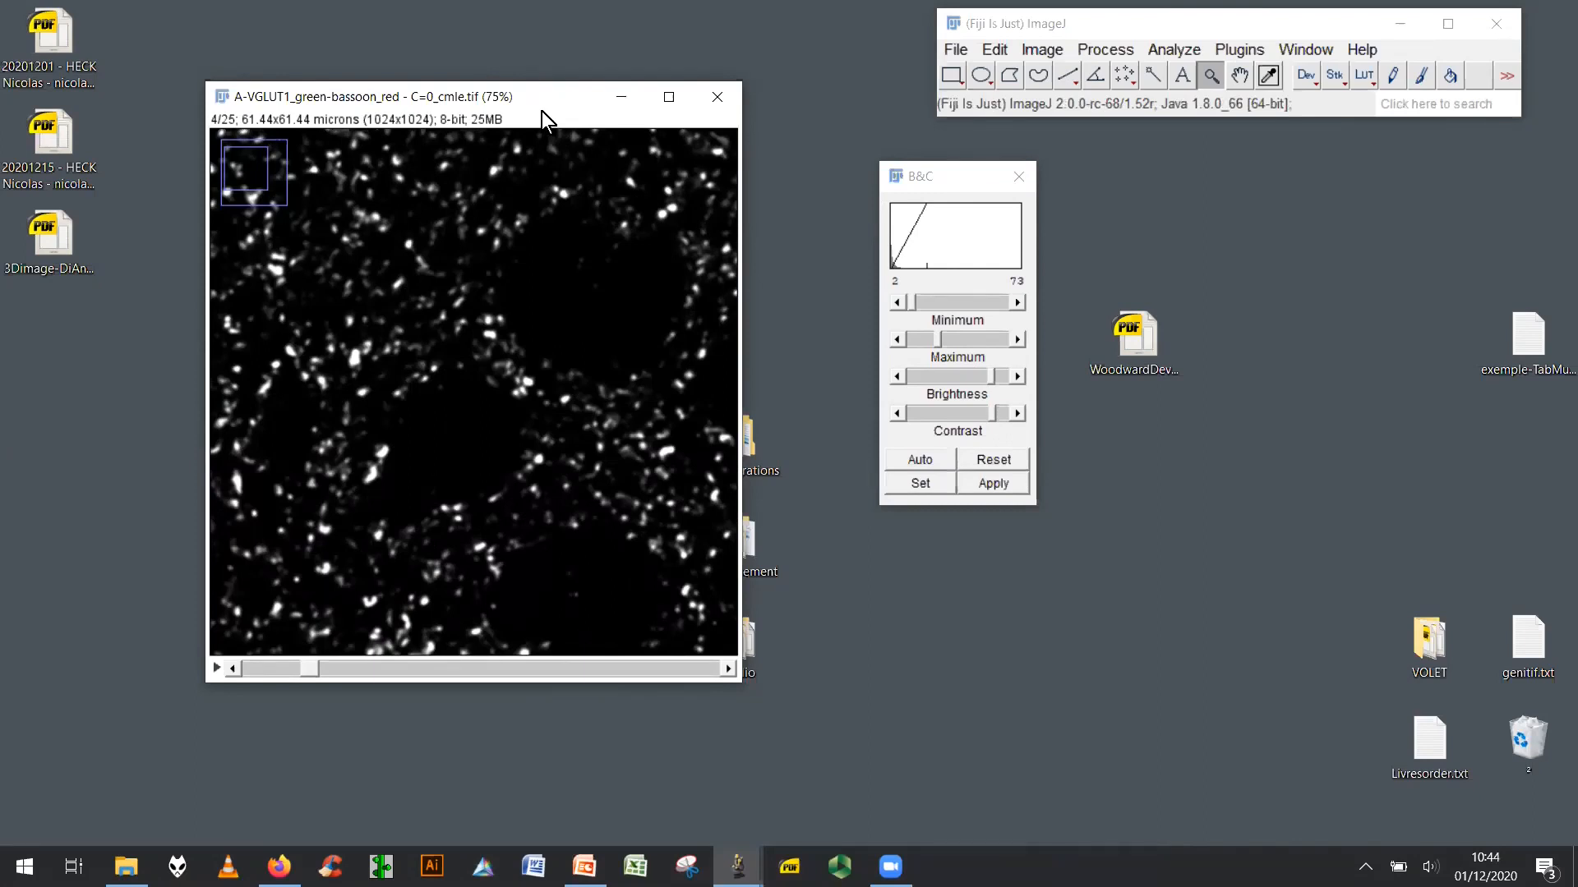
pyautogui.moveTo(531, 105); pyautogui.dragTo(457, 72)
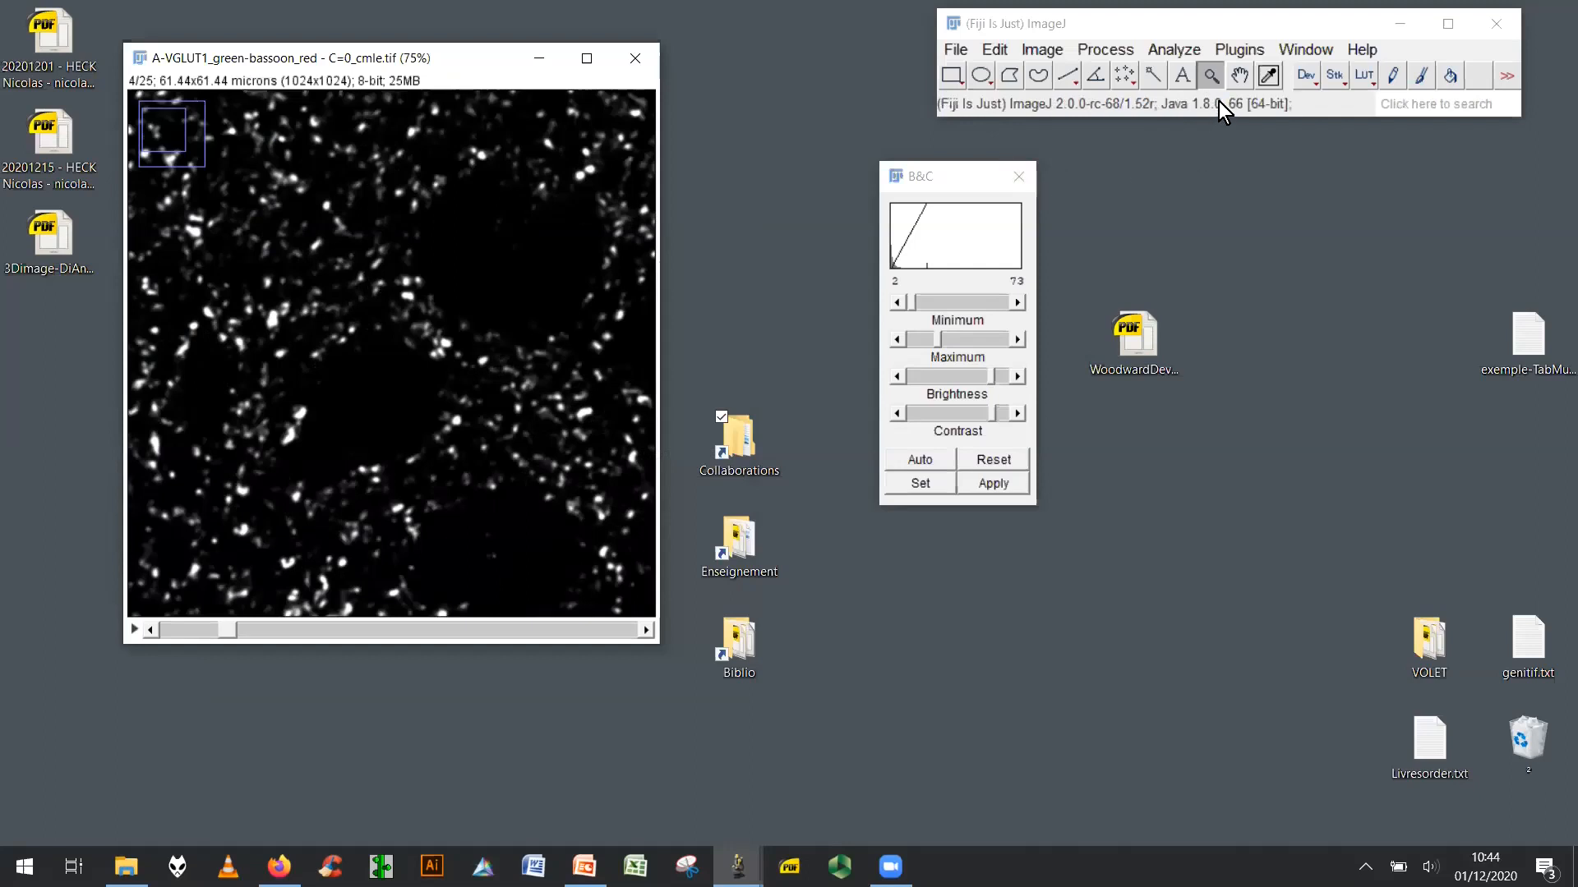
pyautogui.click(1239, 51)
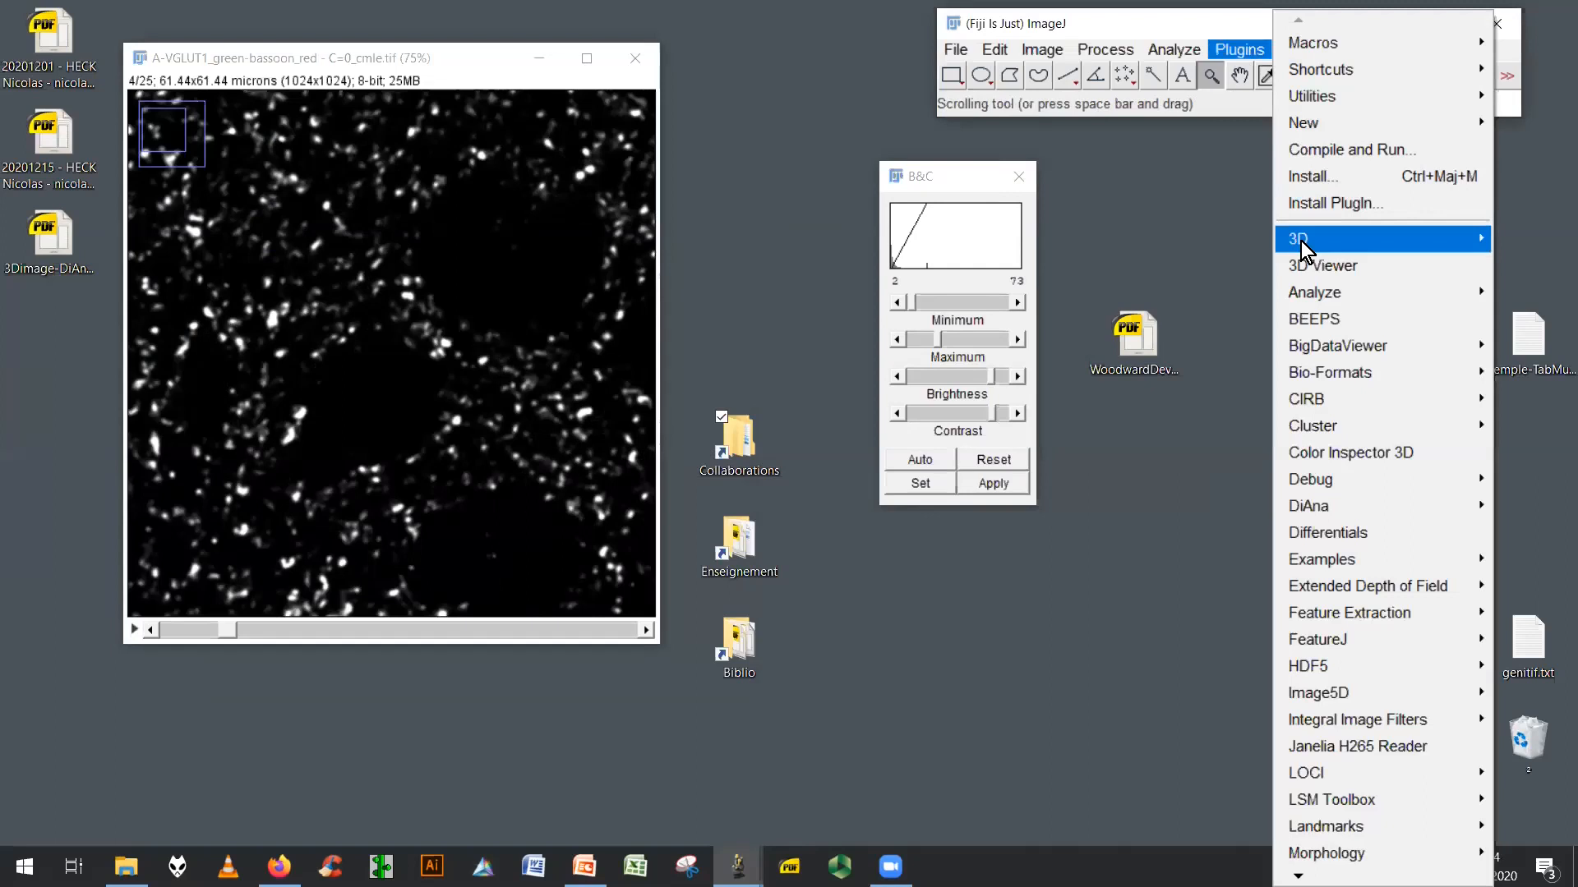
pyautogui.moveTo(1300, 246)
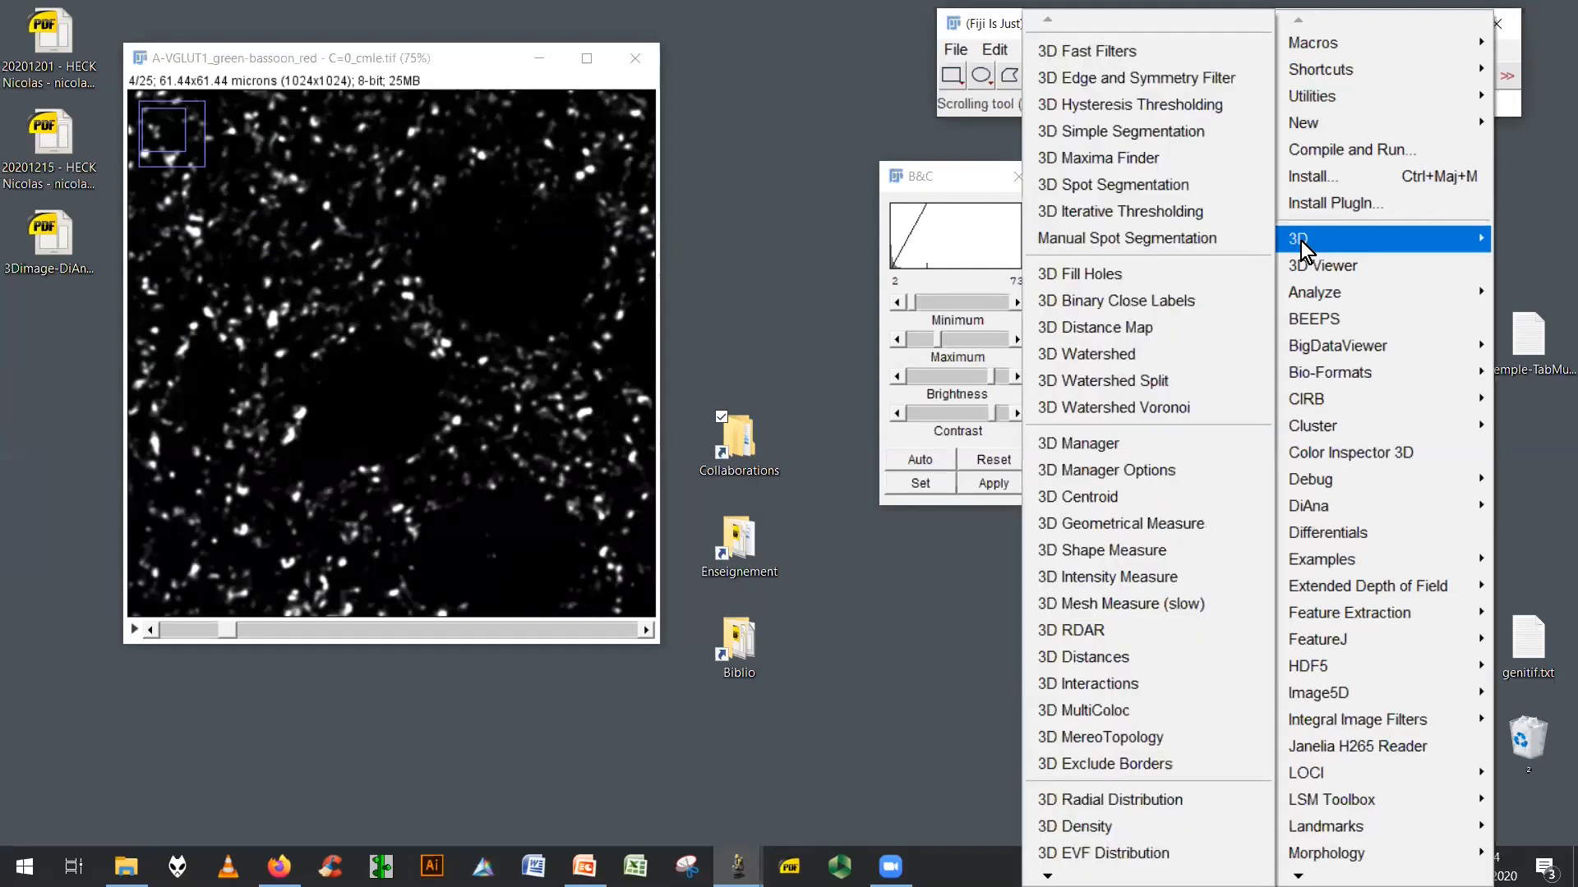
pyautogui.click(1121, 56)
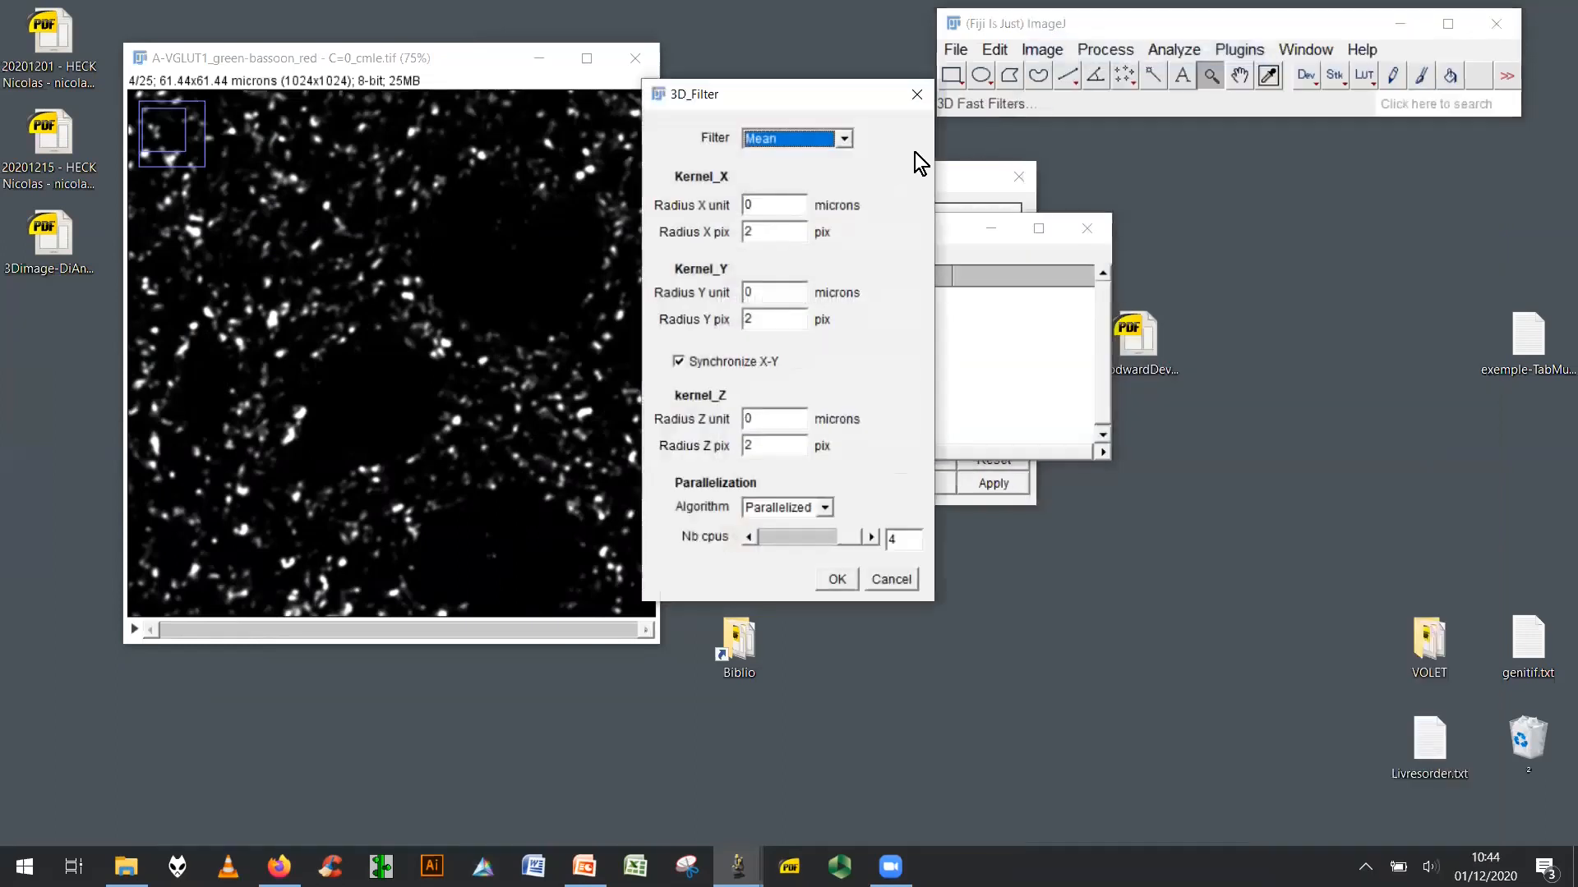
pyautogui.click(846, 140)
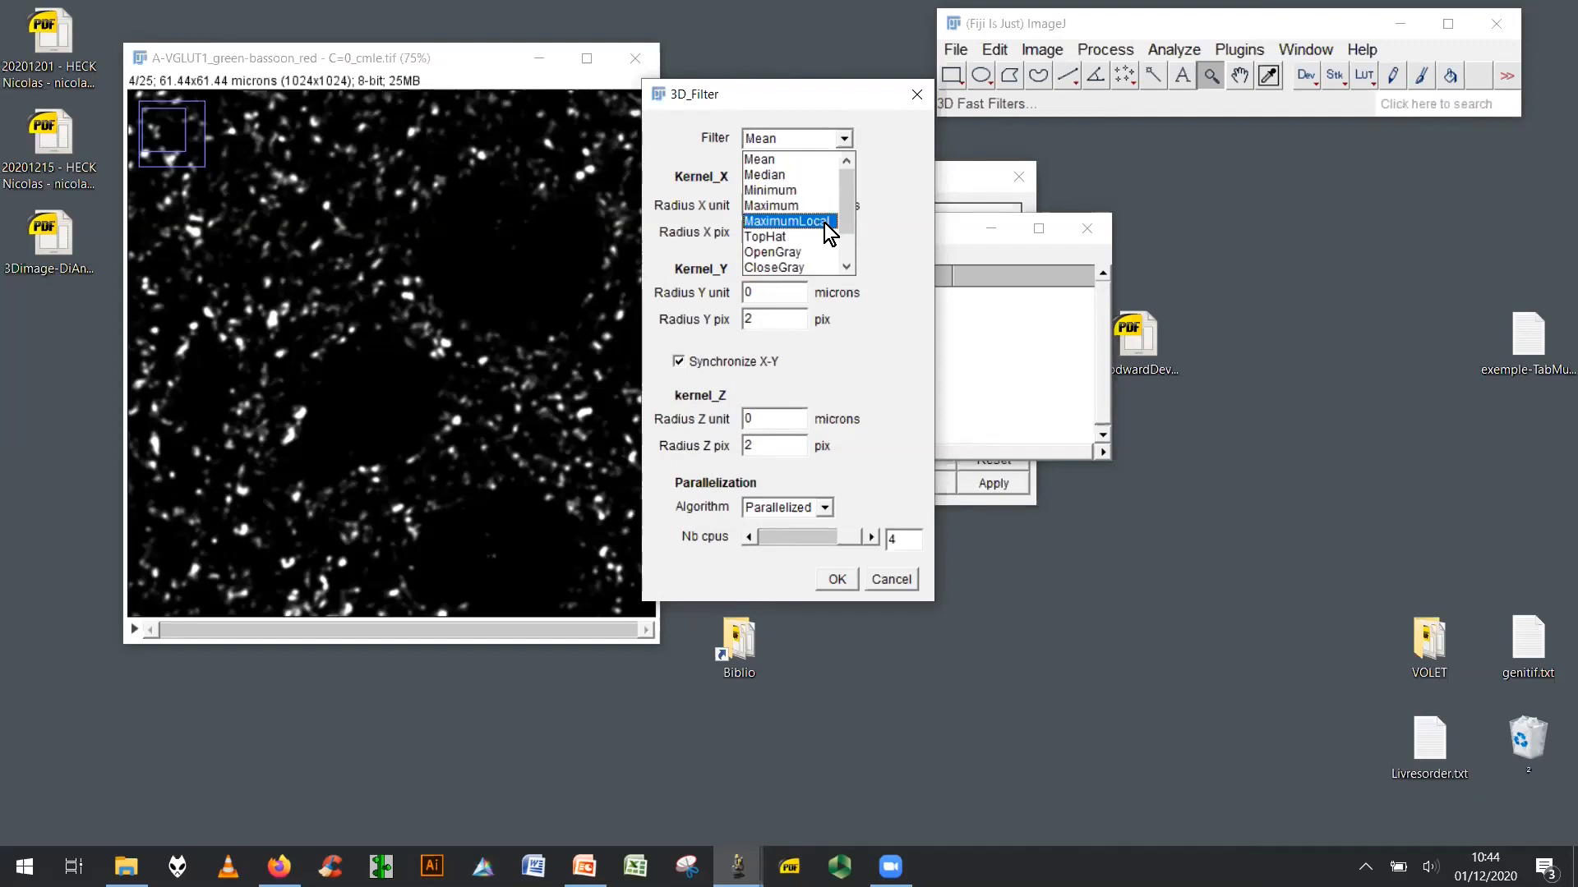
pyautogui.click(789, 221)
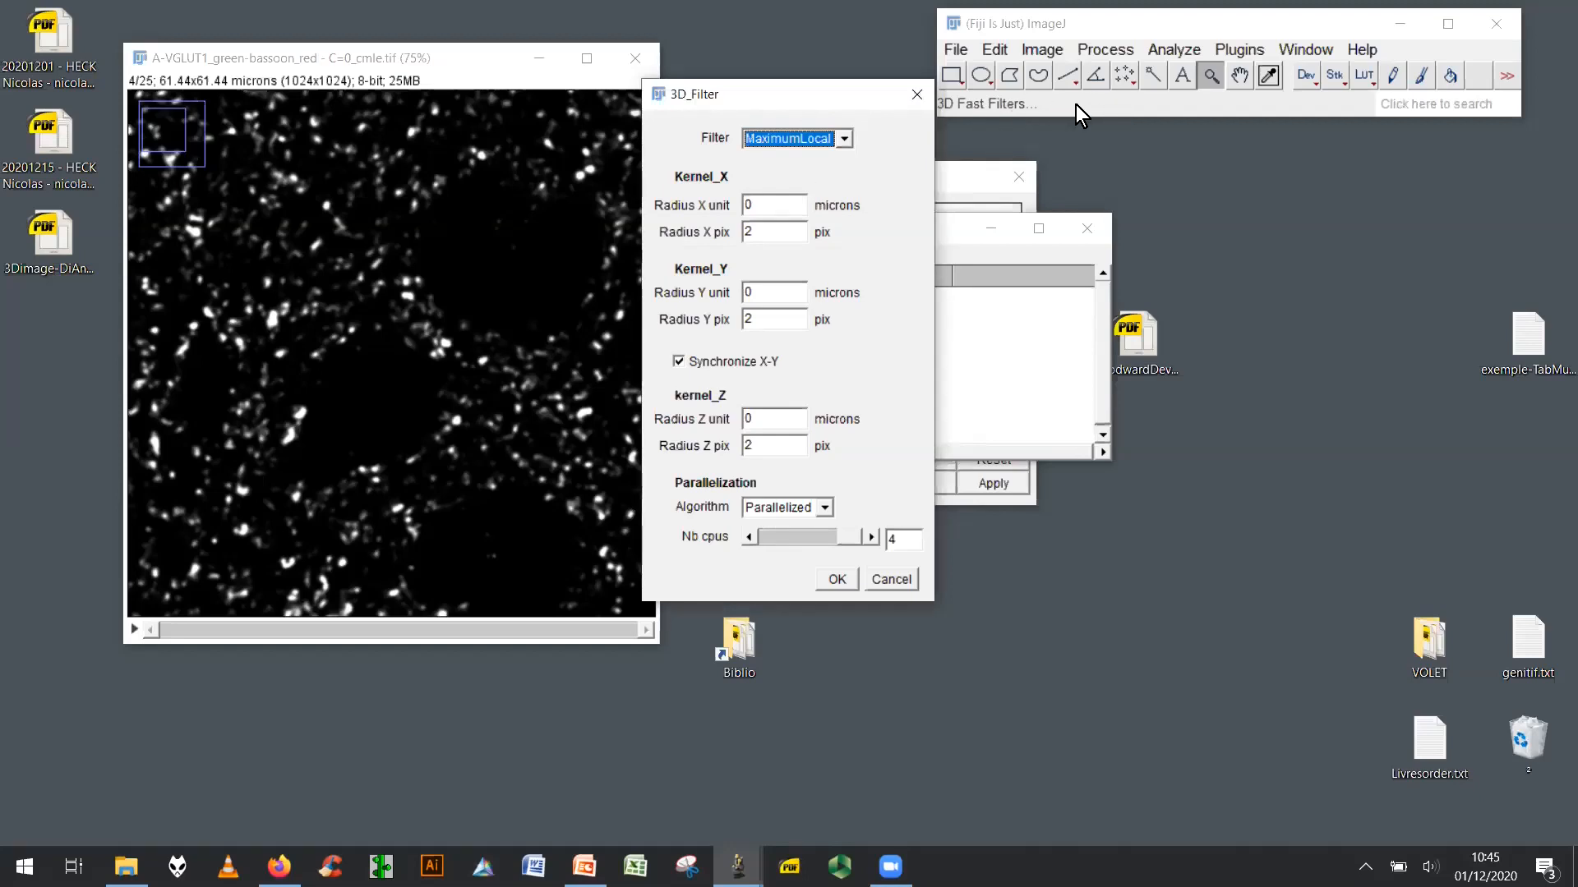
pyautogui.click(891, 579)
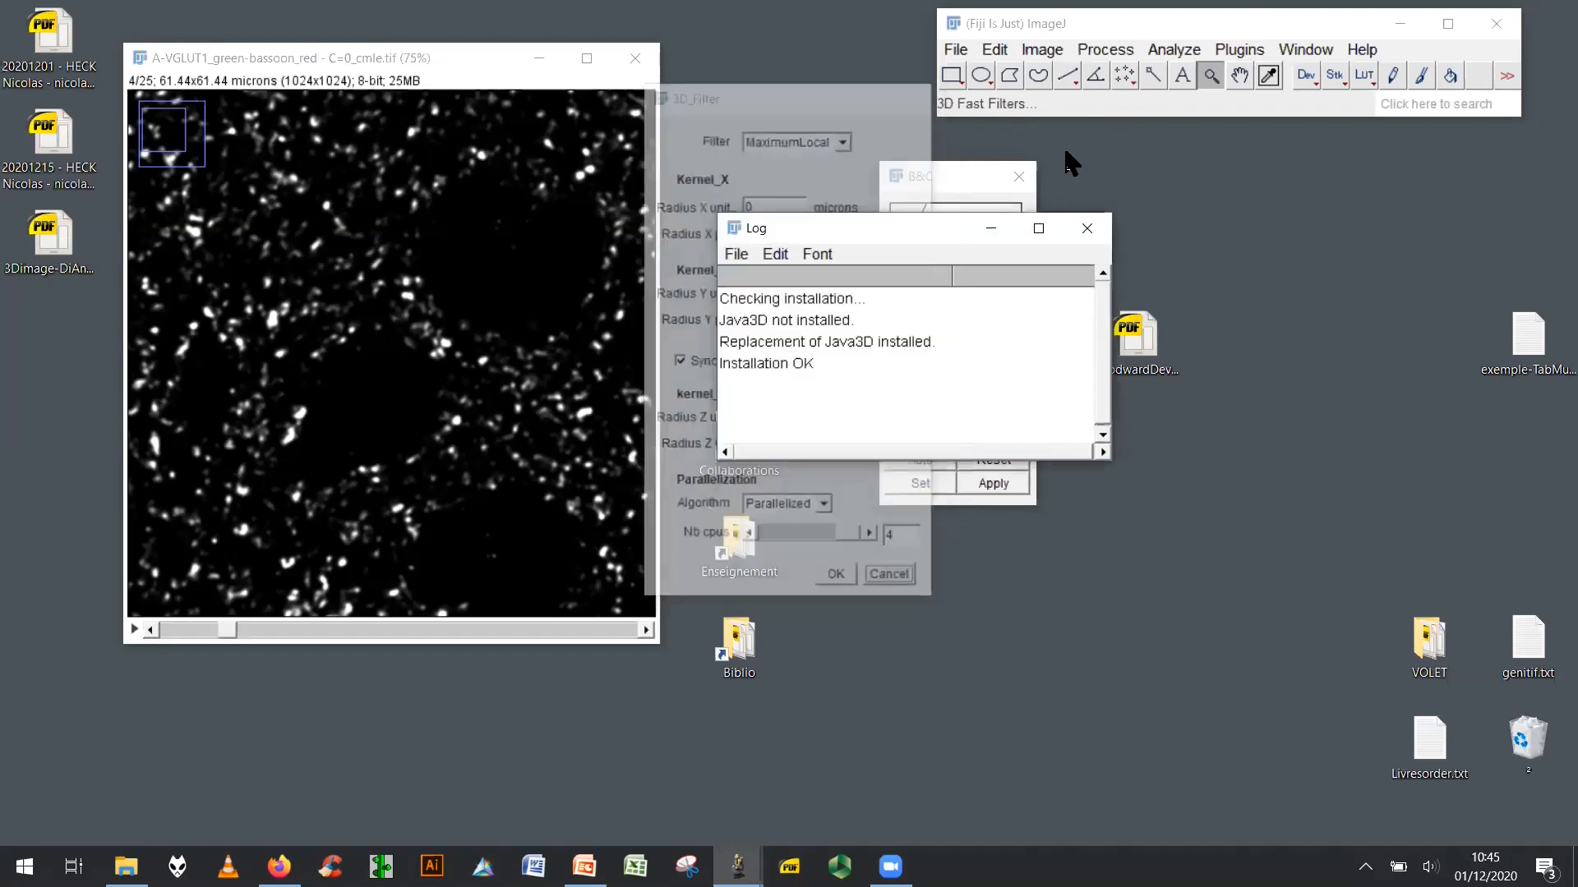
# Mark a bright punctum on slice 4 with a point and apply the Fire lookup table to the stack.
pyautogui.click(1126, 79)
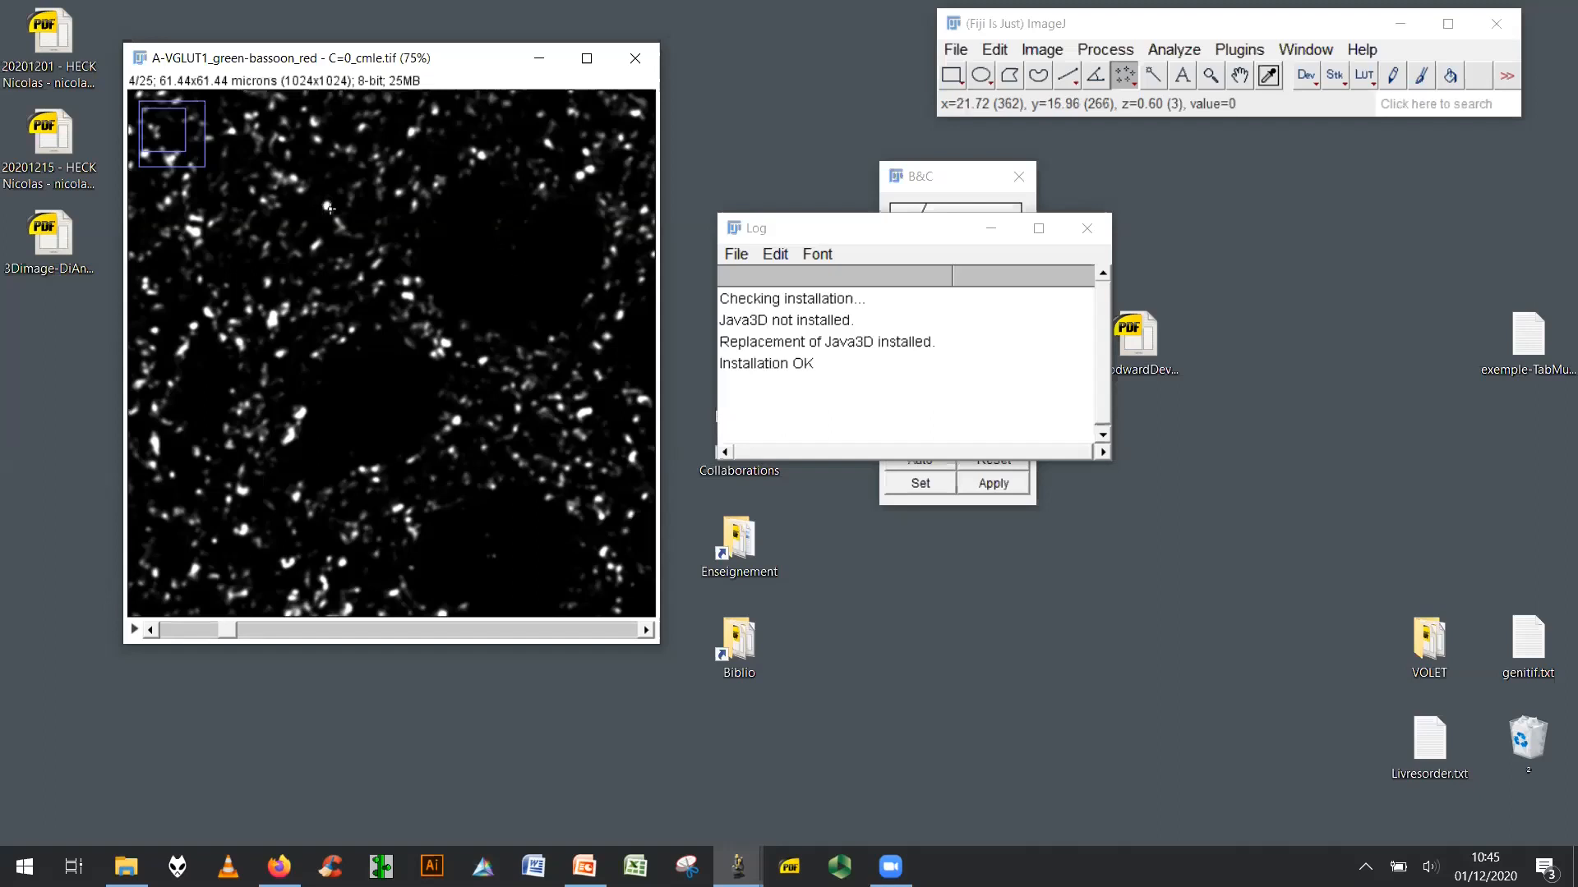
pyautogui.click(1207, 78)
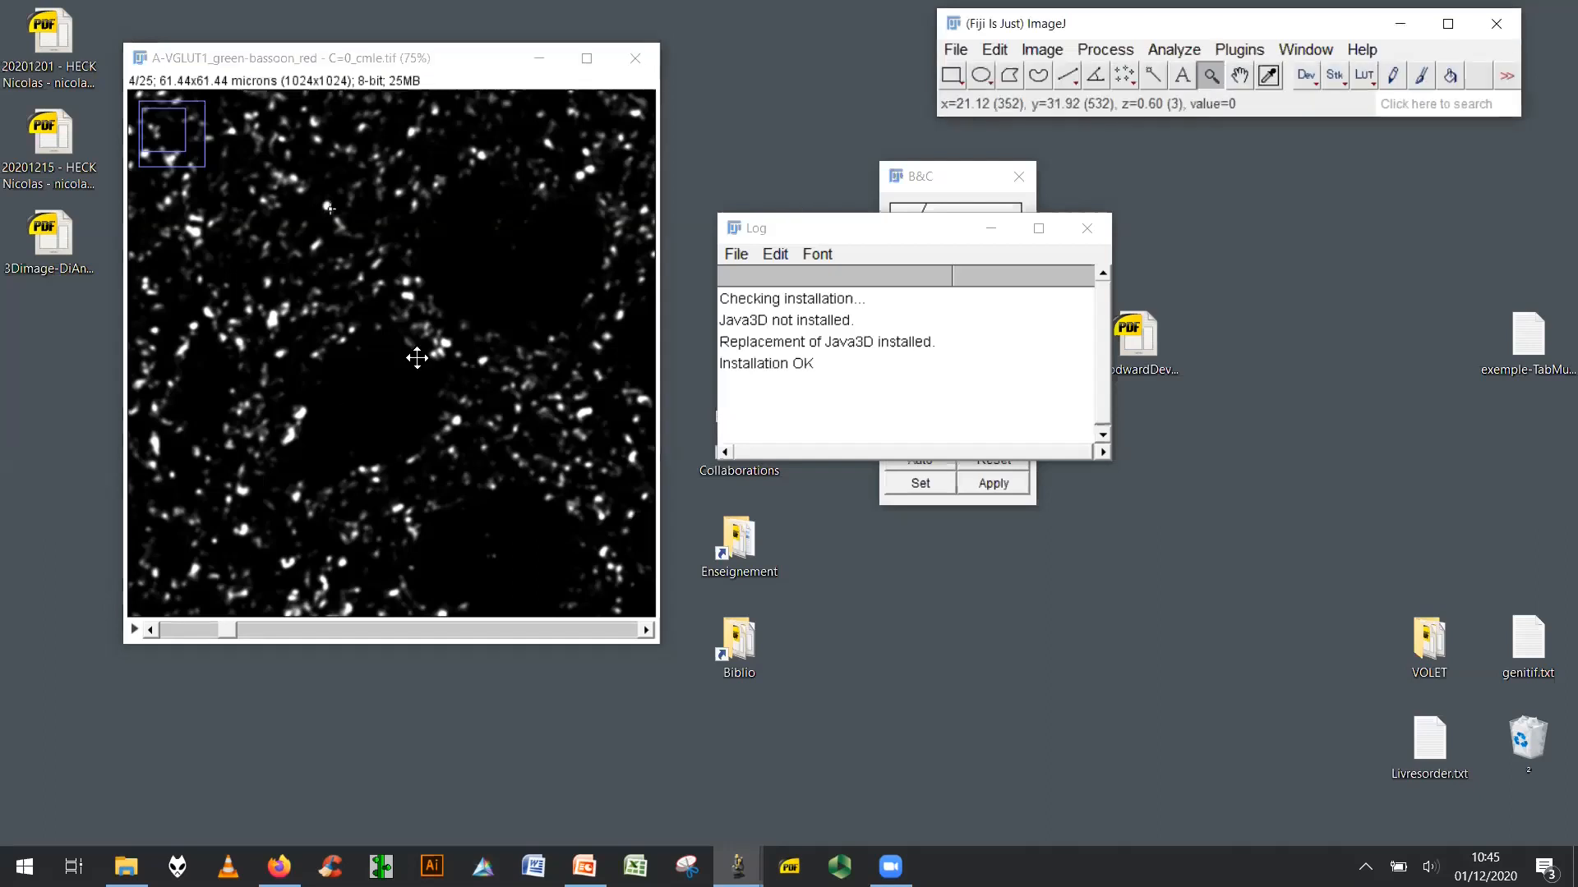
pyautogui.click(1041, 51)
pyautogui.moveTo(945, 476)
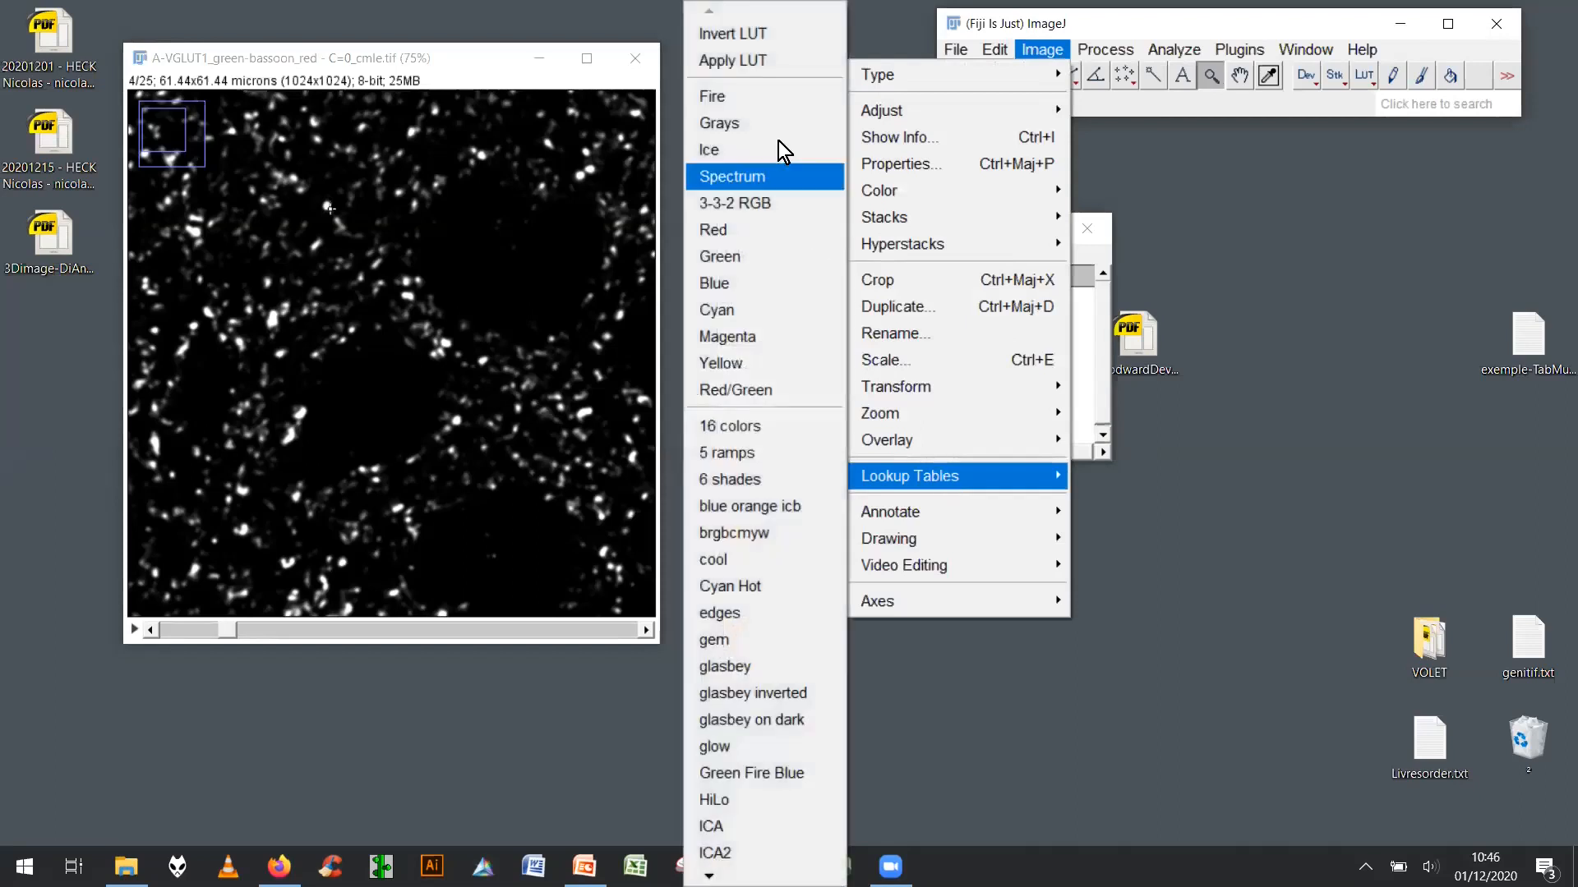
pyautogui.click(761, 98)
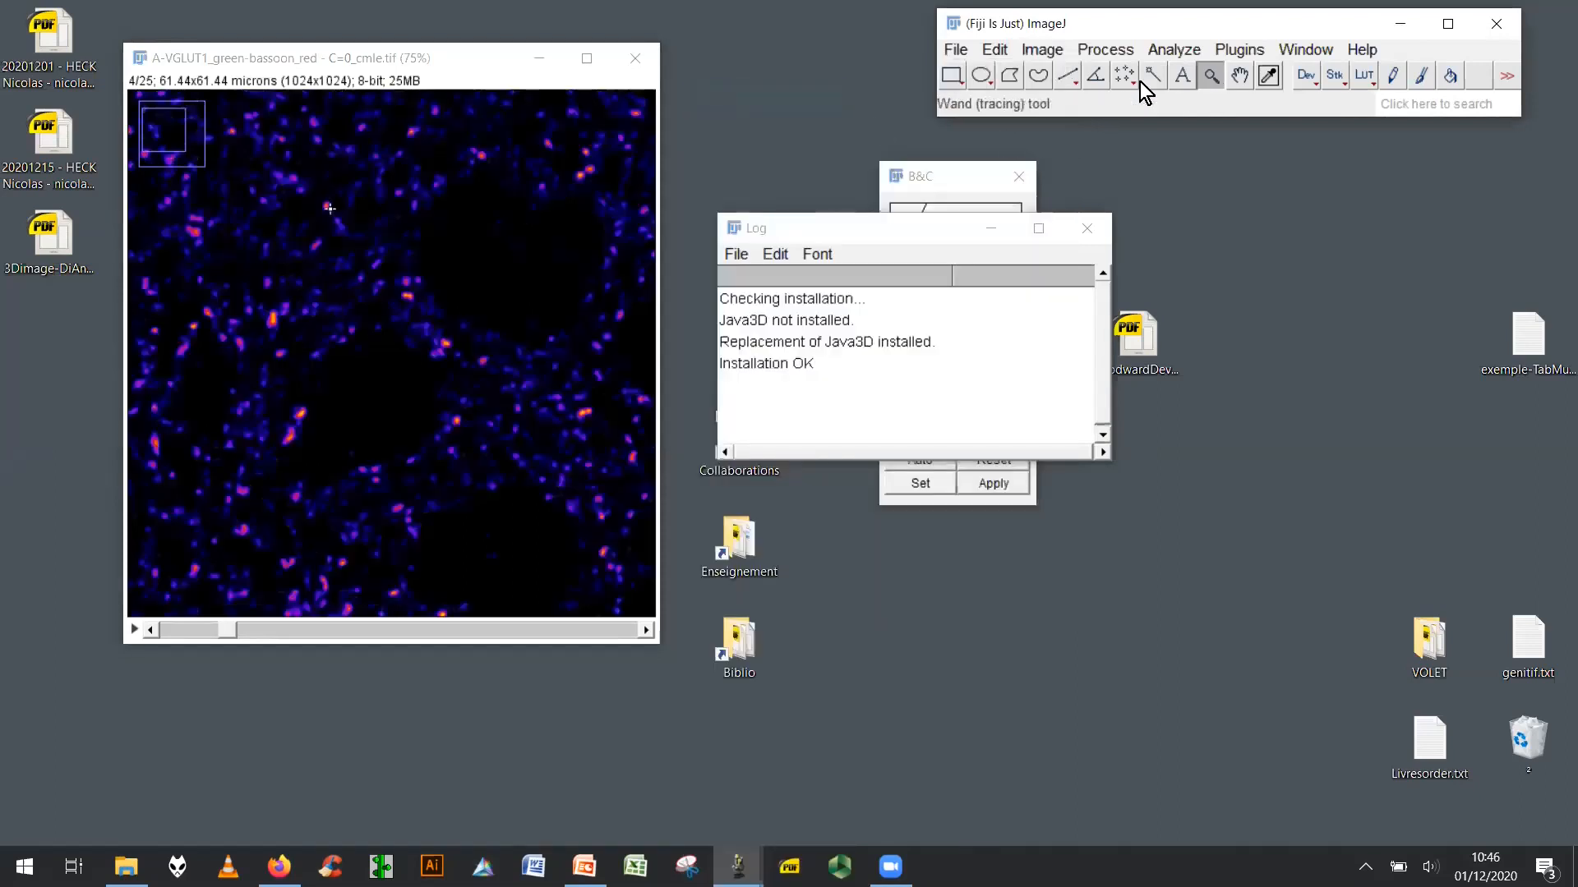
# Mark the two intensity peaks inside the elongated bright spot on slice 4 with points at 400% magnification.
pyautogui.click(400, 359)
pyautogui.click(400, 359)
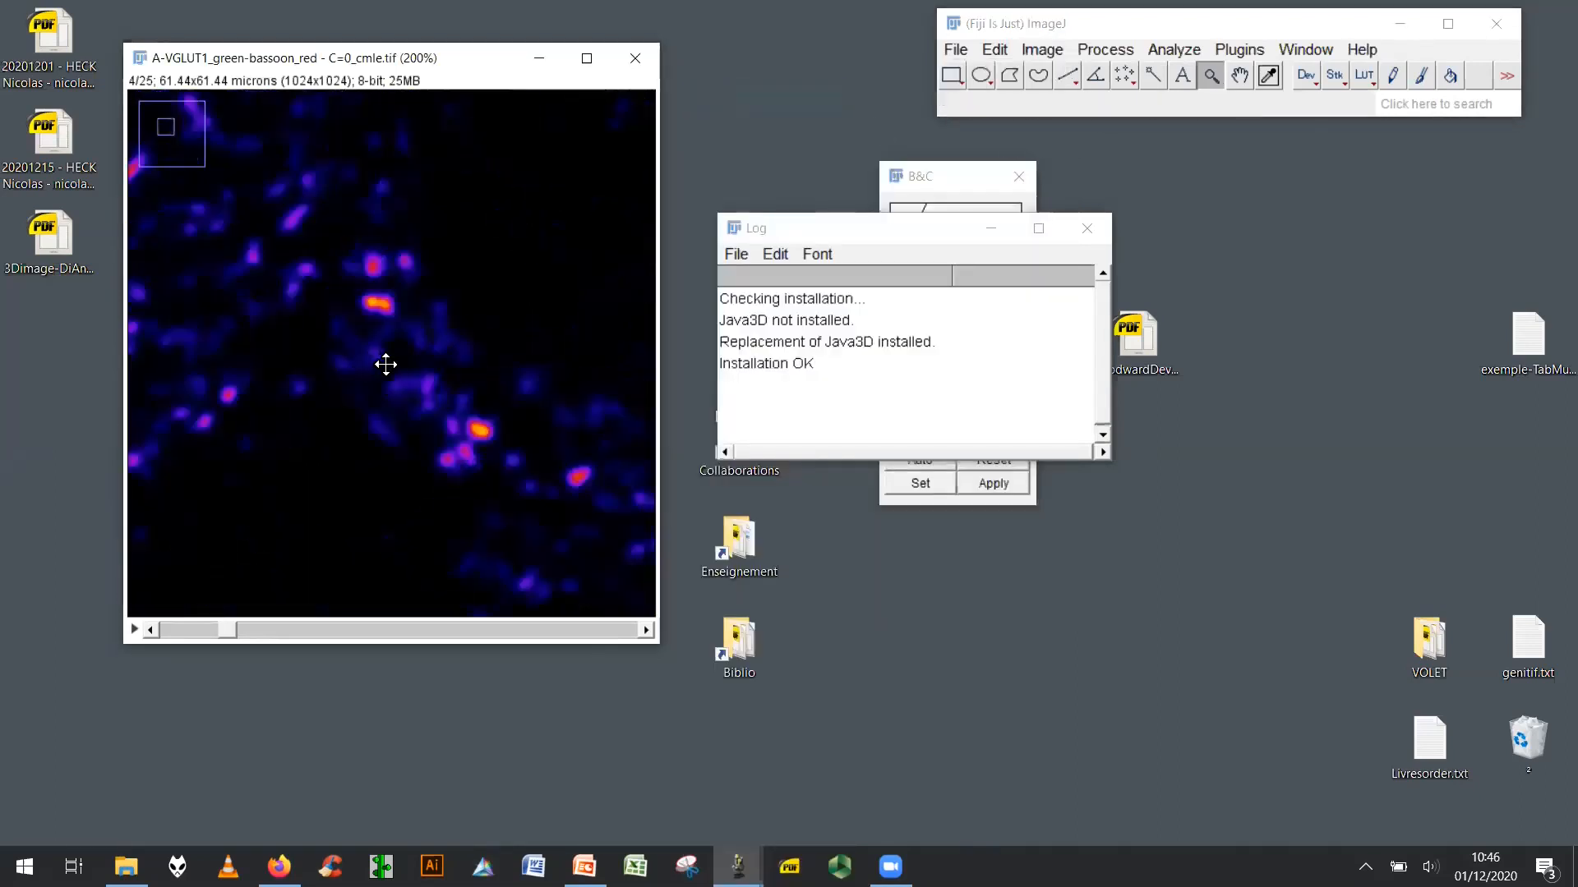
pyautogui.click(398, 363)
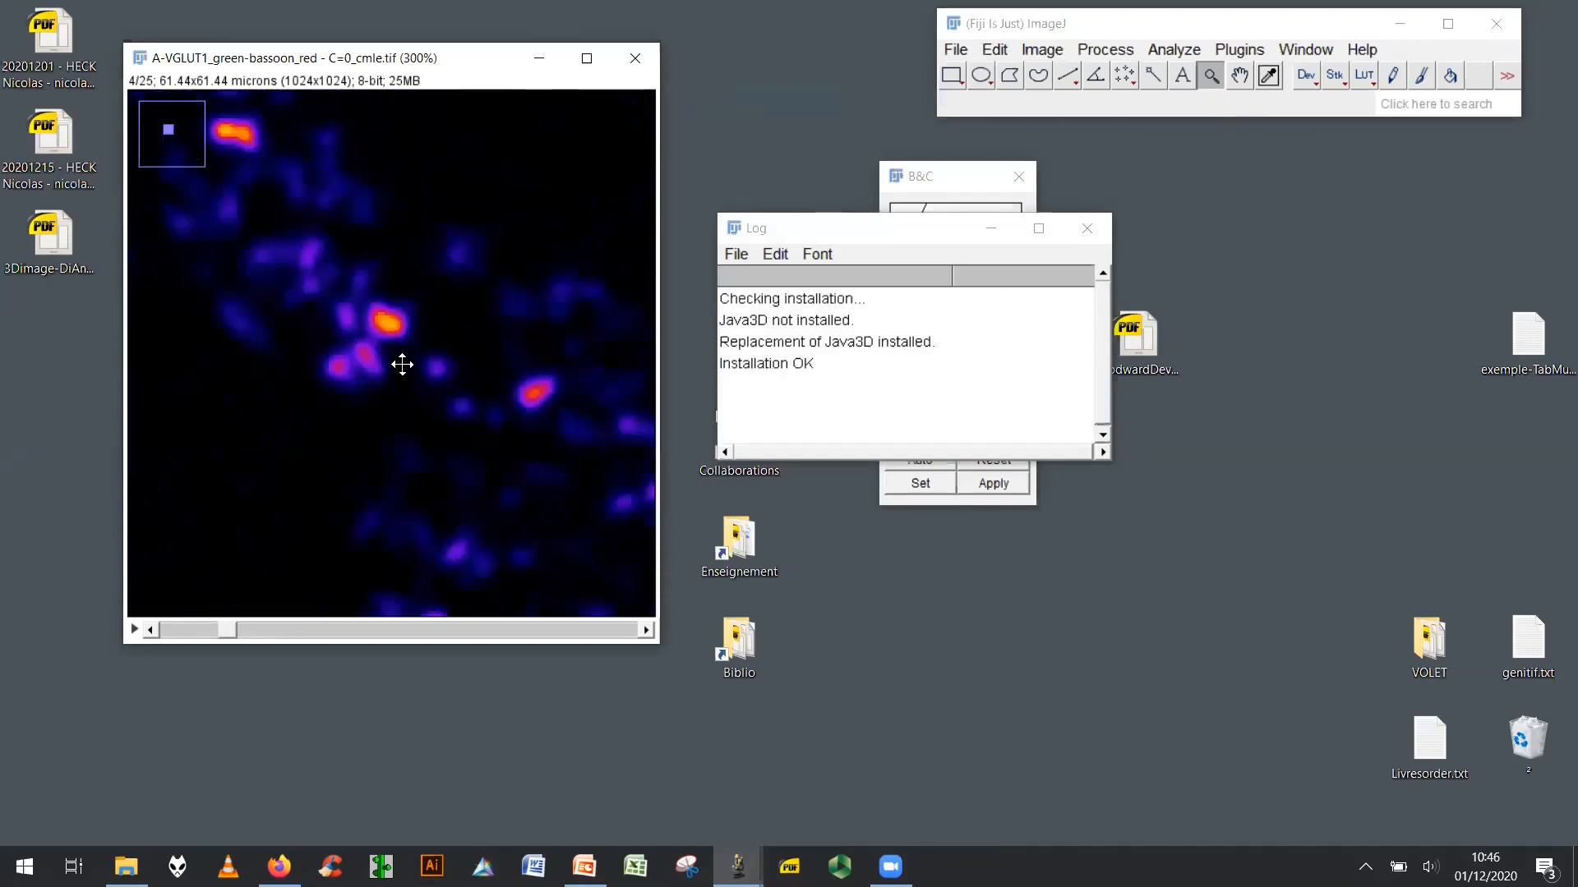
pyautogui.click(391, 342)
pyautogui.click(369, 378)
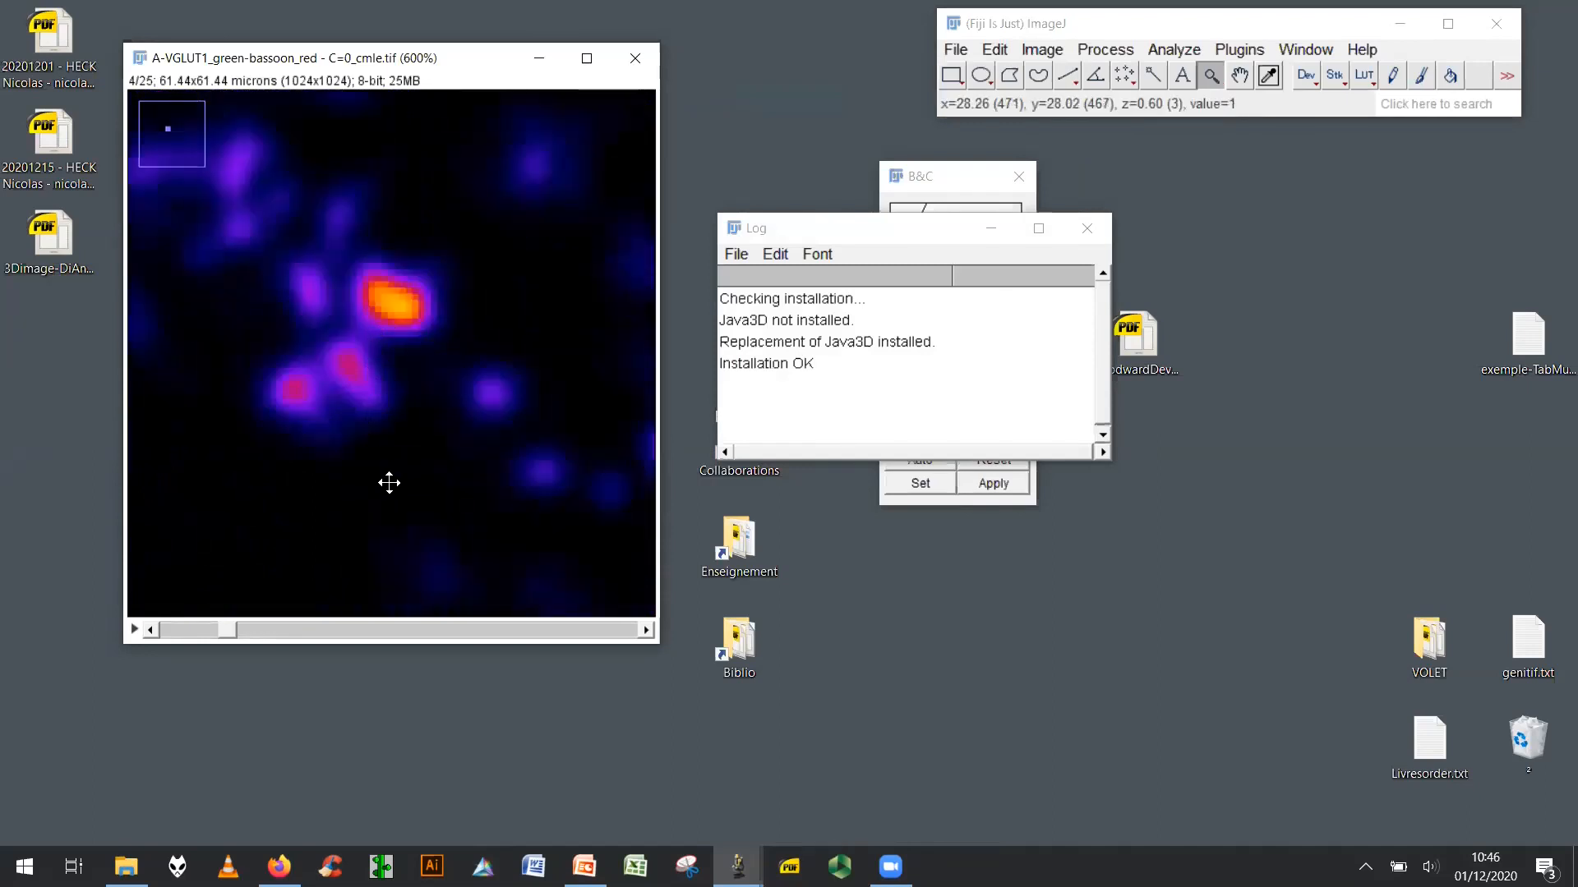
pyautogui.rightClick(348, 297)
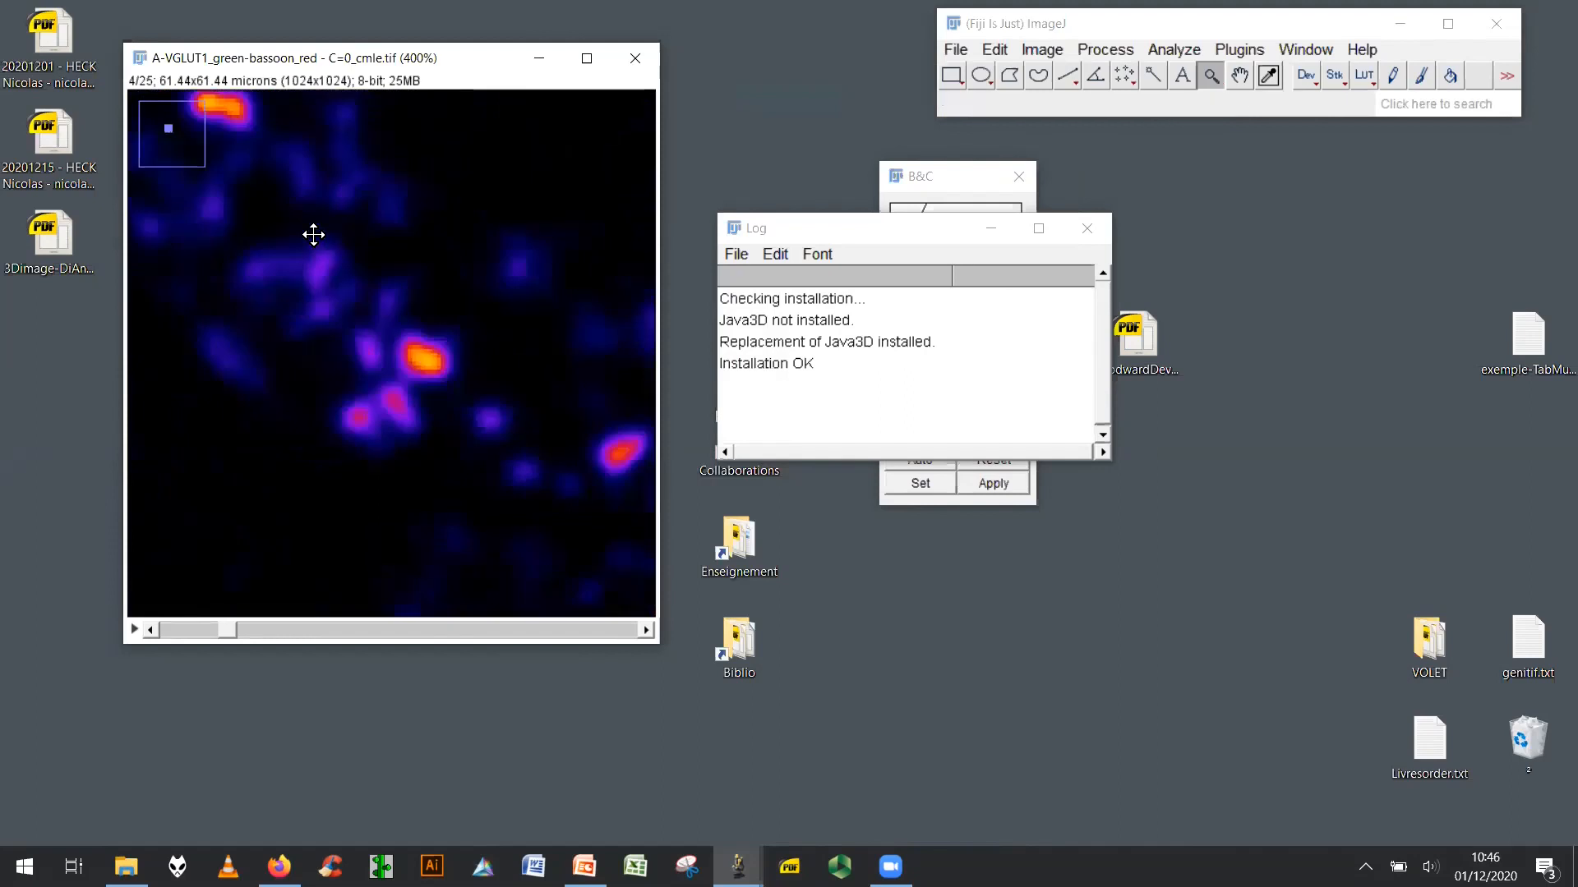
pyautogui.click(1239, 75)
pyautogui.moveTo(521, 211); pyautogui.dragTo(578, 353)
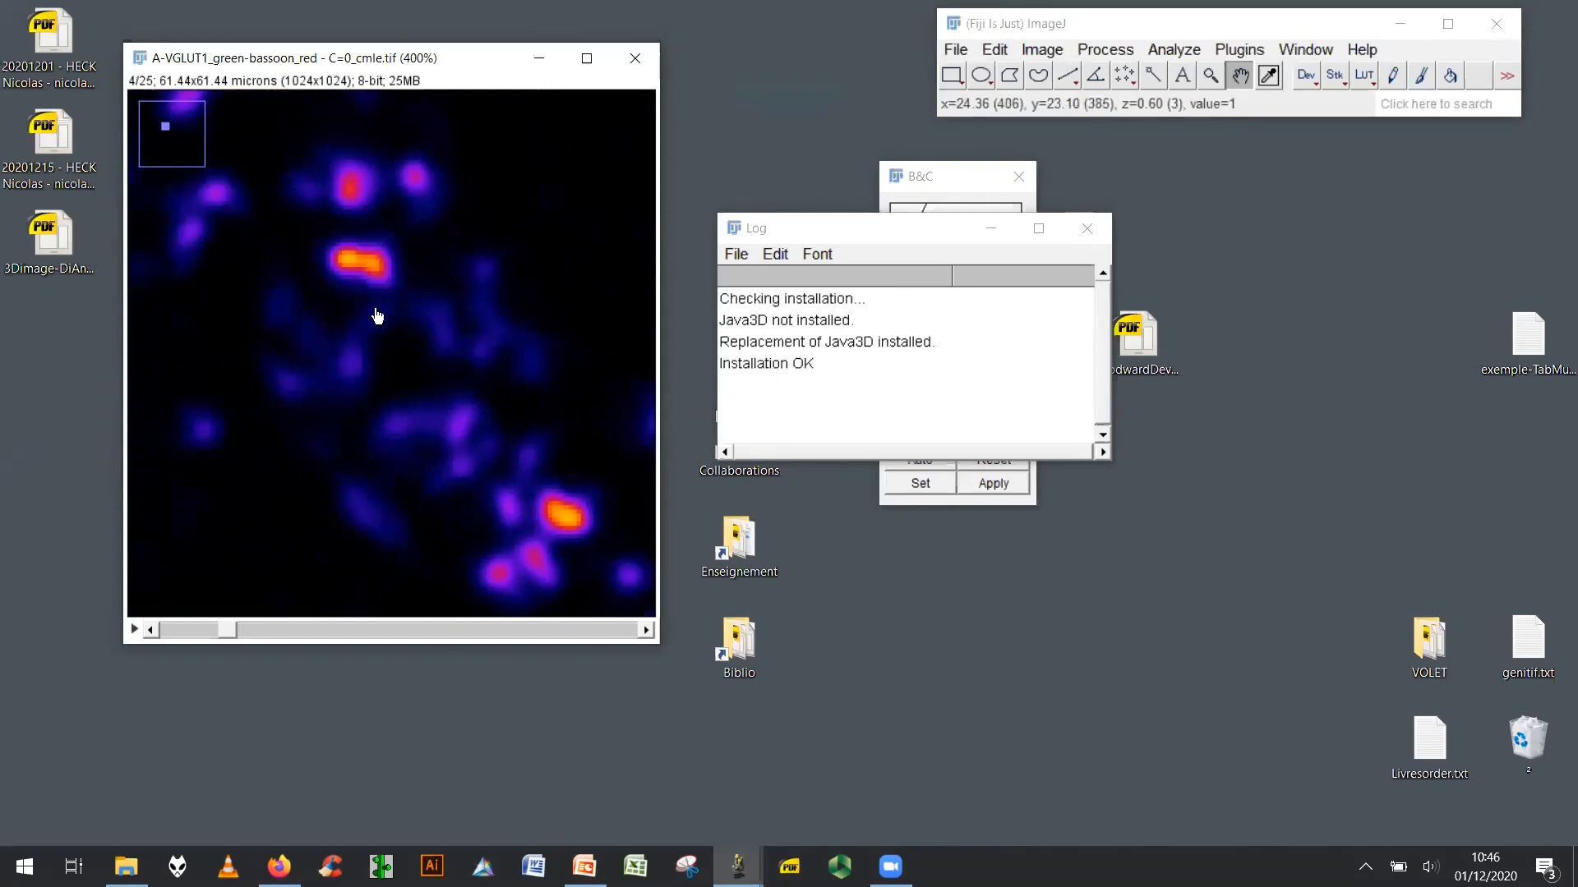
pyautogui.click(1125, 76)
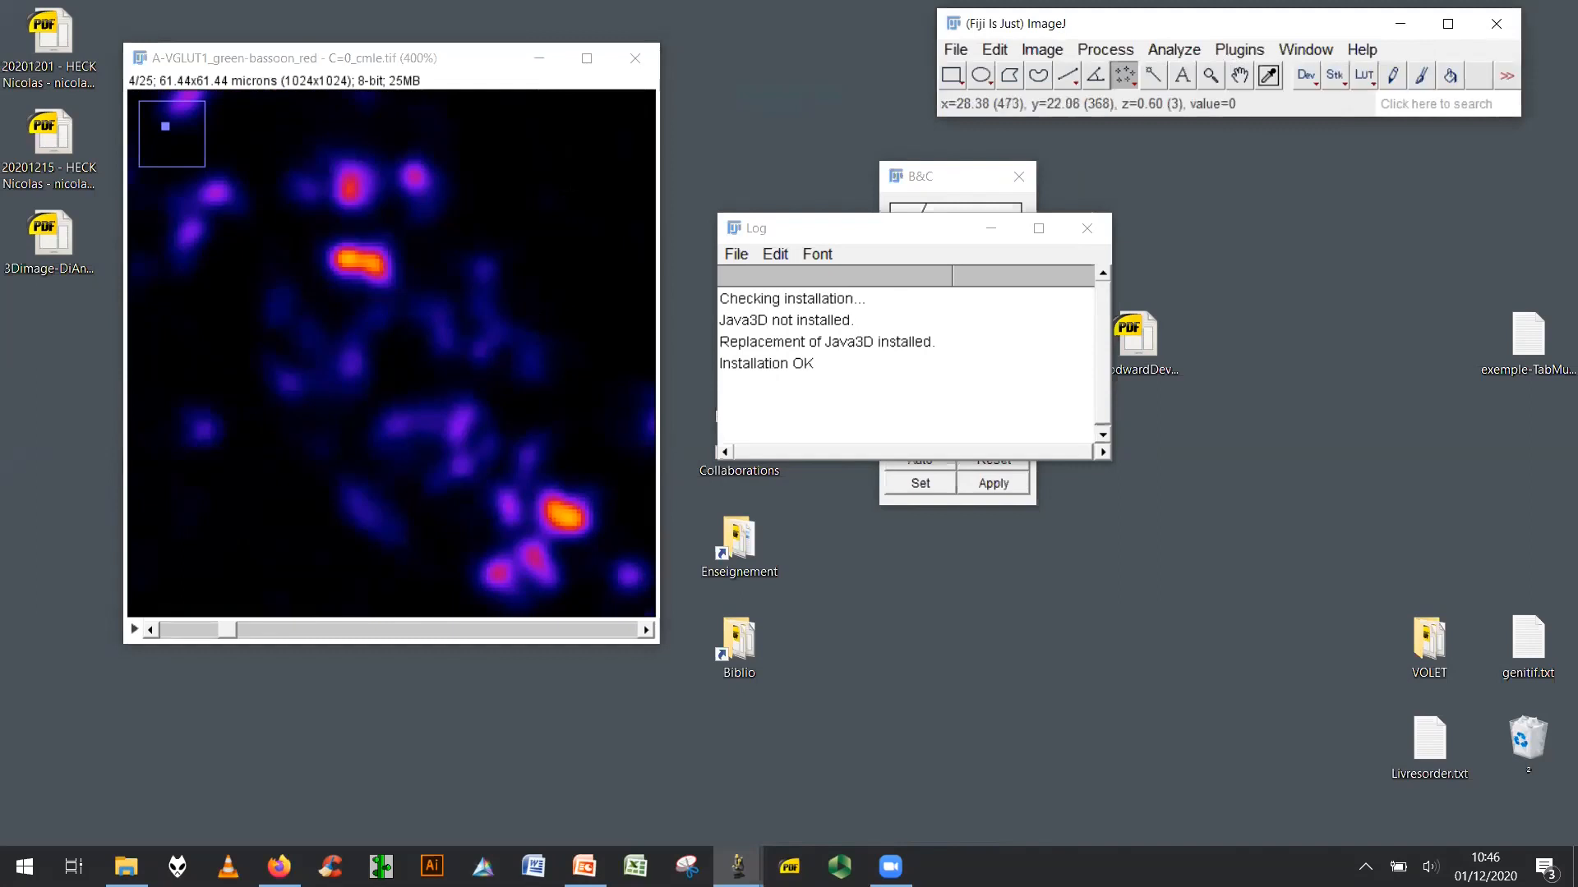
pyautogui.click(348, 258)
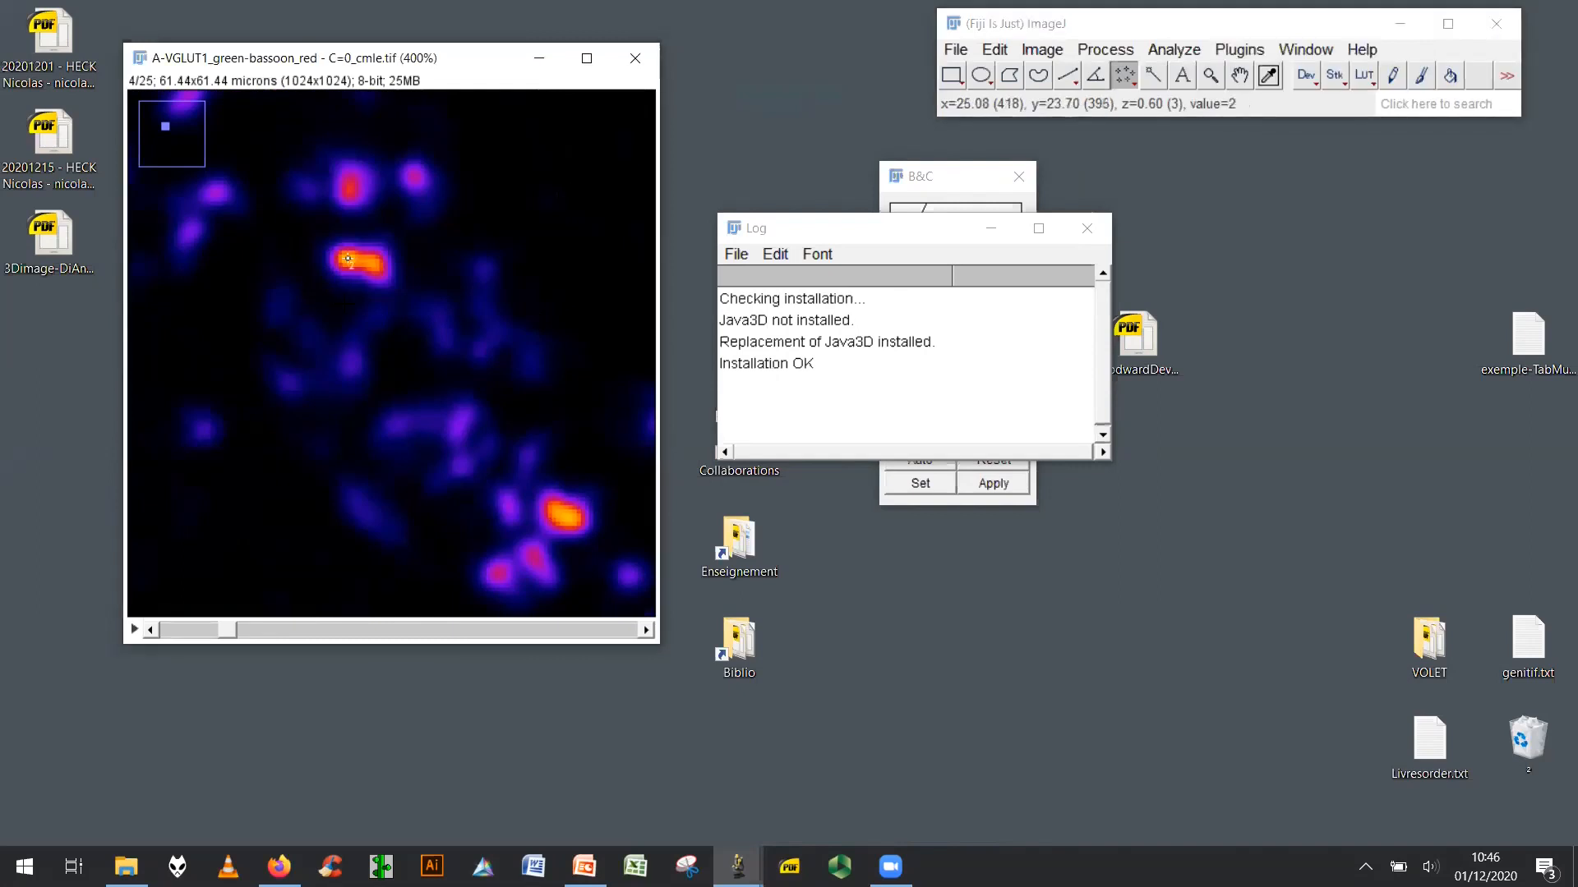
pyautogui.click(376, 264)
# Try to draw an oval selection around the elongated bright spot marked with two points.
pyautogui.click(981, 75)
pyautogui.click(346, 249)
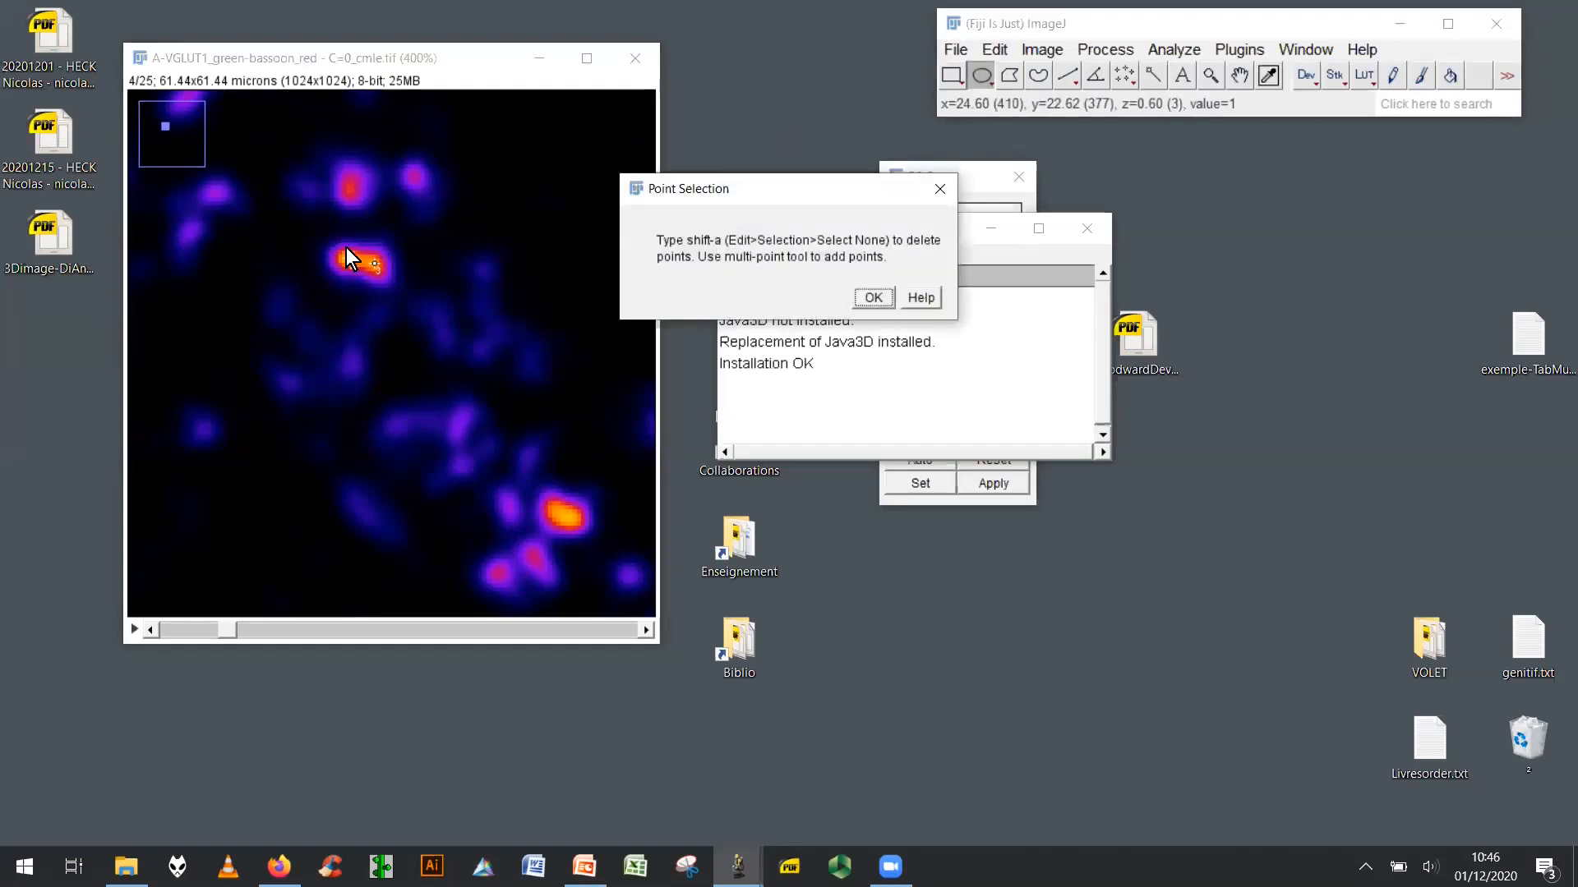
pyautogui.click(870, 297)
pyautogui.click(503, 288)
pyautogui.click(871, 296)
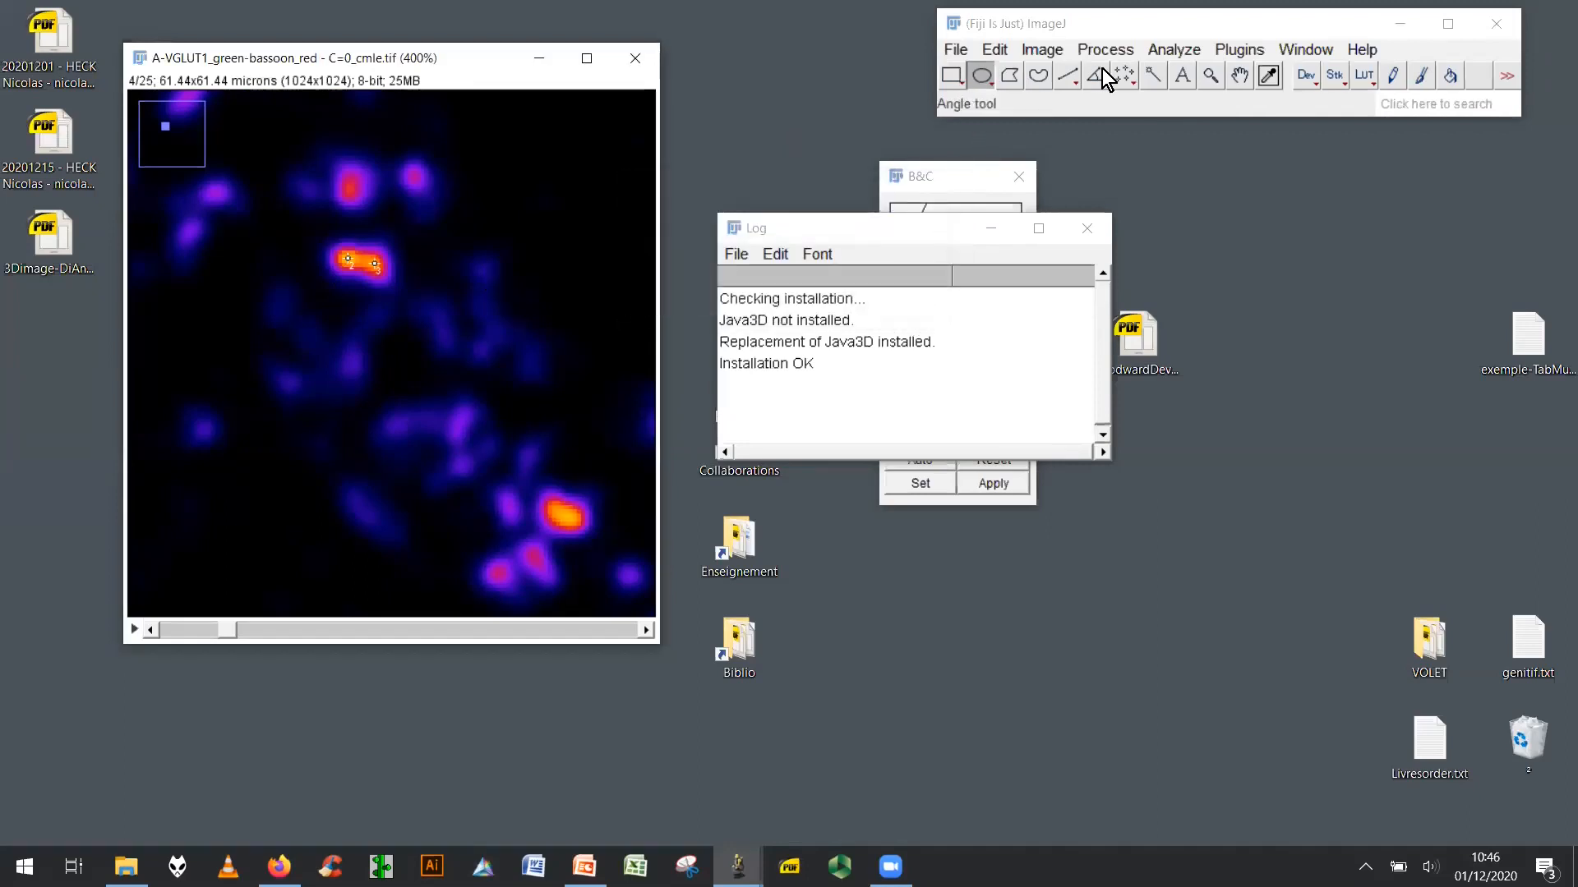
# Clear the two point markers and draw a square selection about 1.20 × 1.20 microns around the elongated bright spot.
pyautogui.click(1121, 78)
pyautogui.click(953, 78)
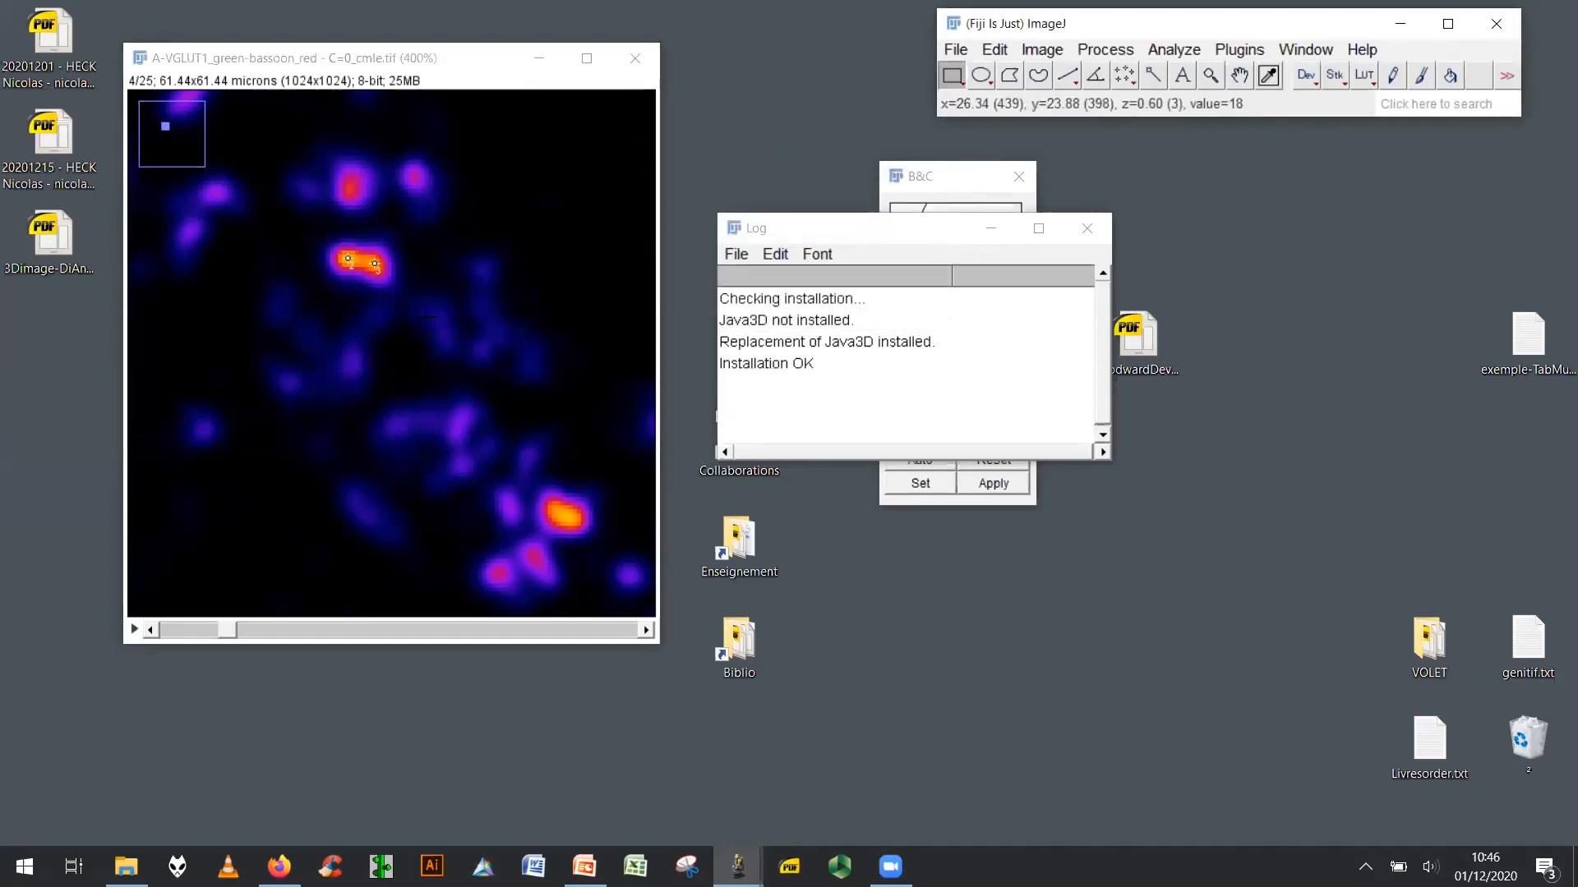
pyautogui.click(603, 282)
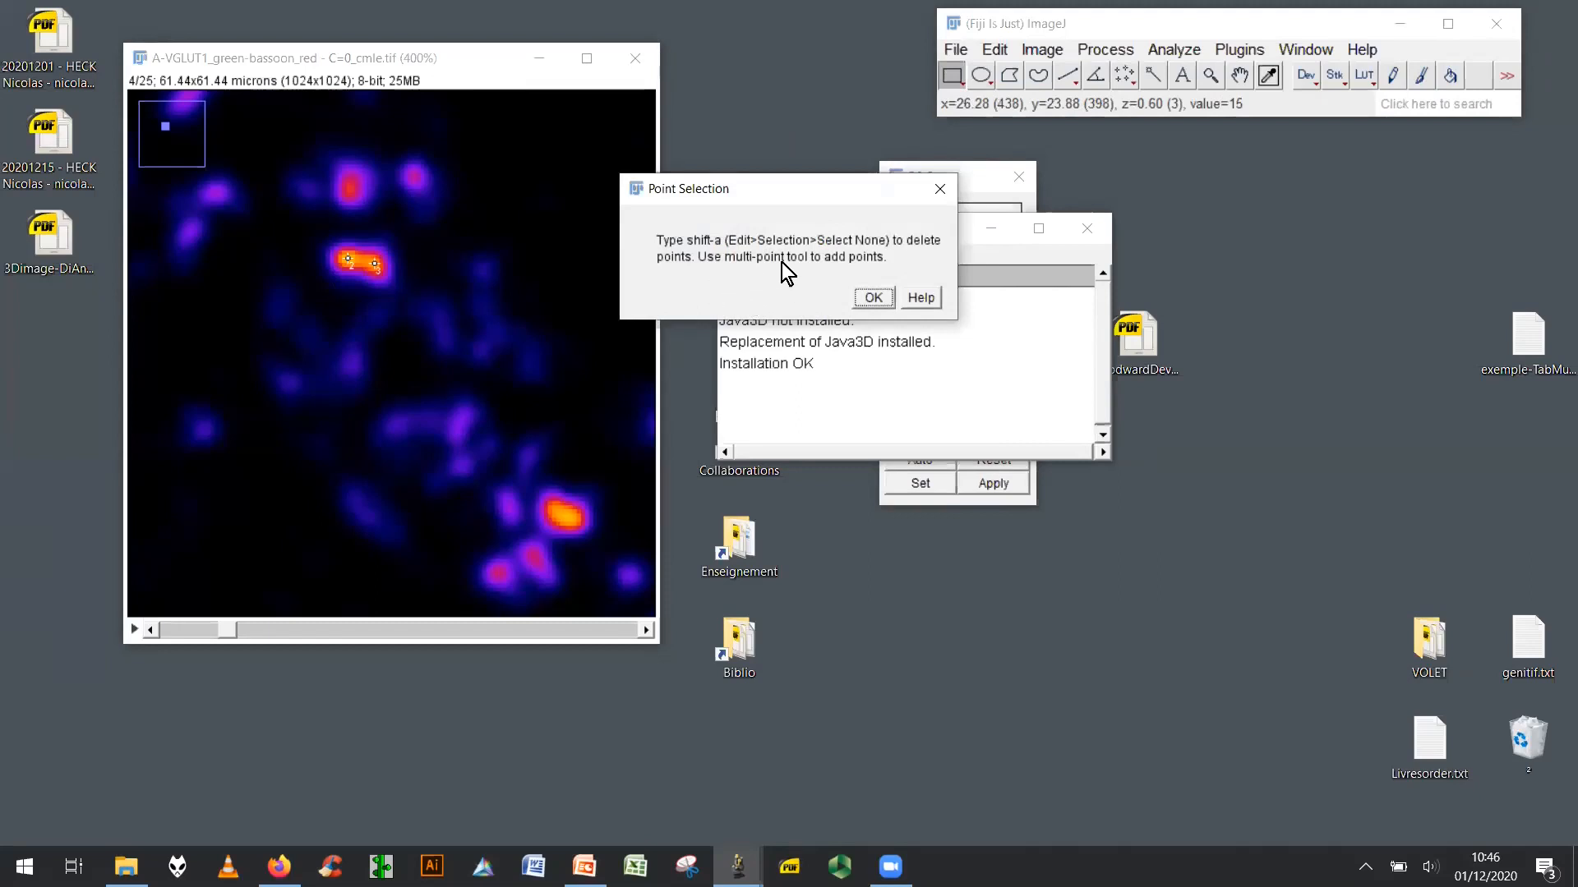
pyautogui.click(873, 297)
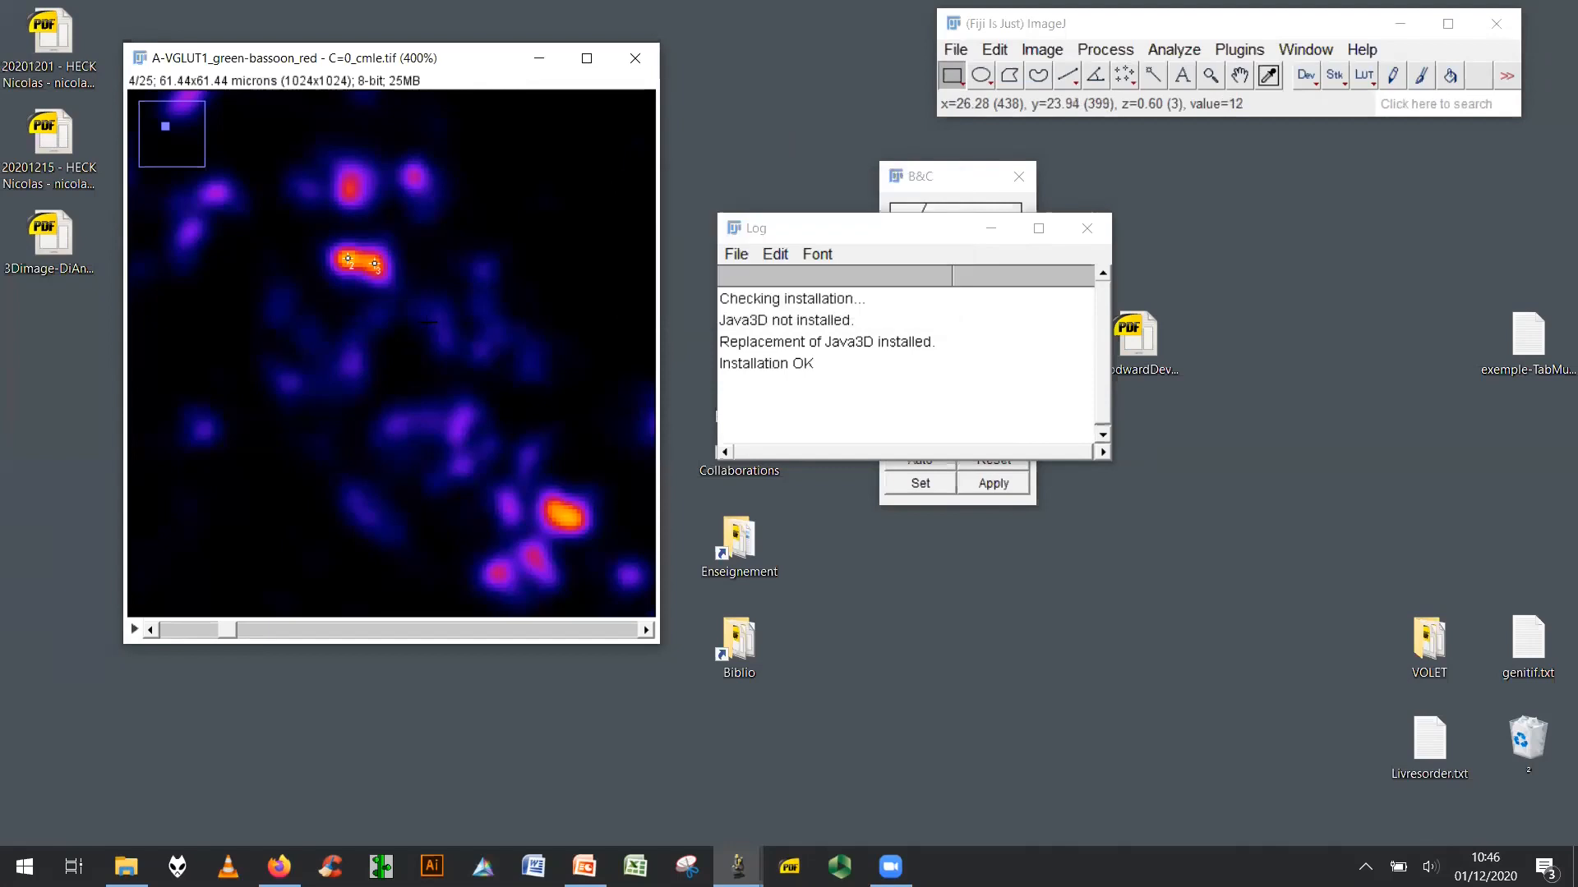
pyautogui.click(427, 322)
pyautogui.moveTo(318, 219); pyautogui.dragTo(379, 292)
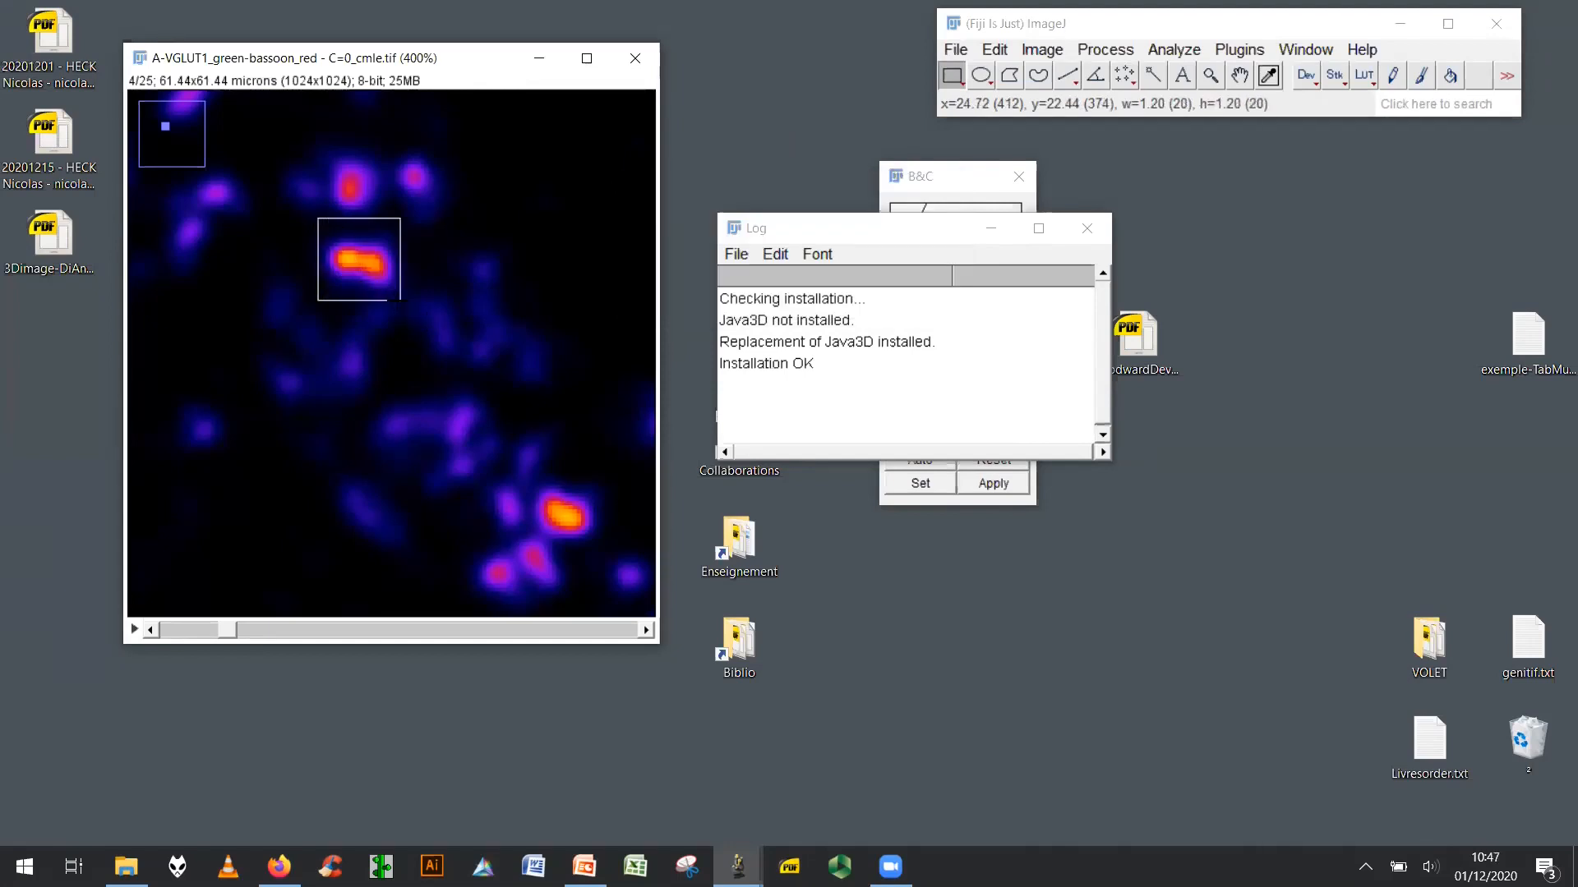
# Replace the square with a nearly circular oval selection about 1.62 × 1.56 microns around the elongated bright spot.
pyautogui.click(980, 75)
pyautogui.click(333, 247)
pyautogui.moveTo(302, 208); pyautogui.dragTo(412, 317)
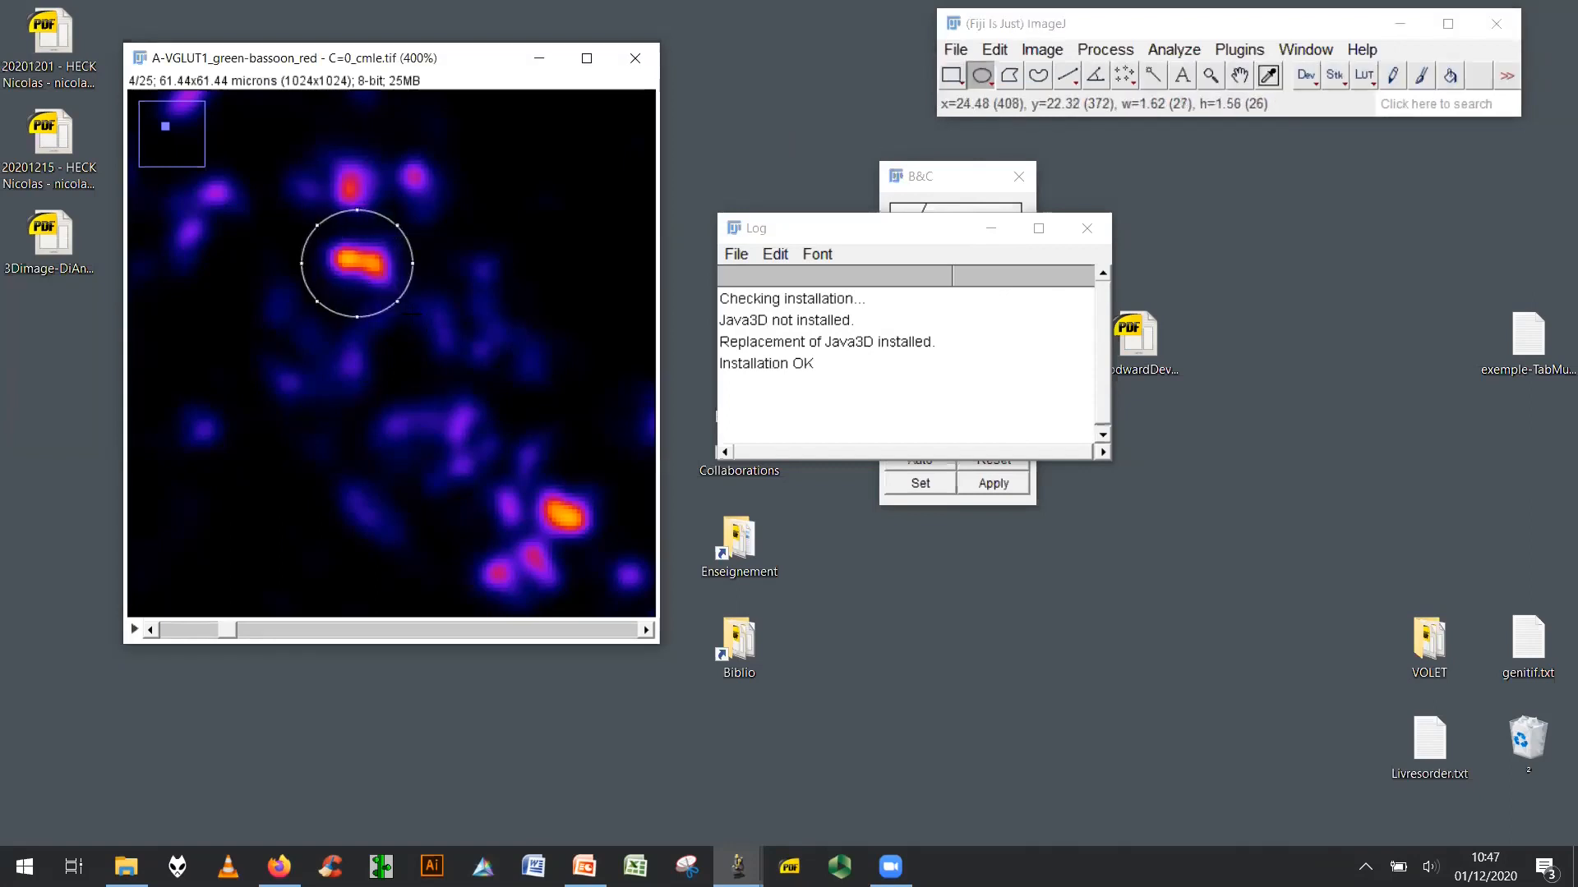
# Replace the oval selection with a point below the elongated spot and open 3D Fast Filters with the MaximumLocal filter.
pyautogui.click(1124, 74)
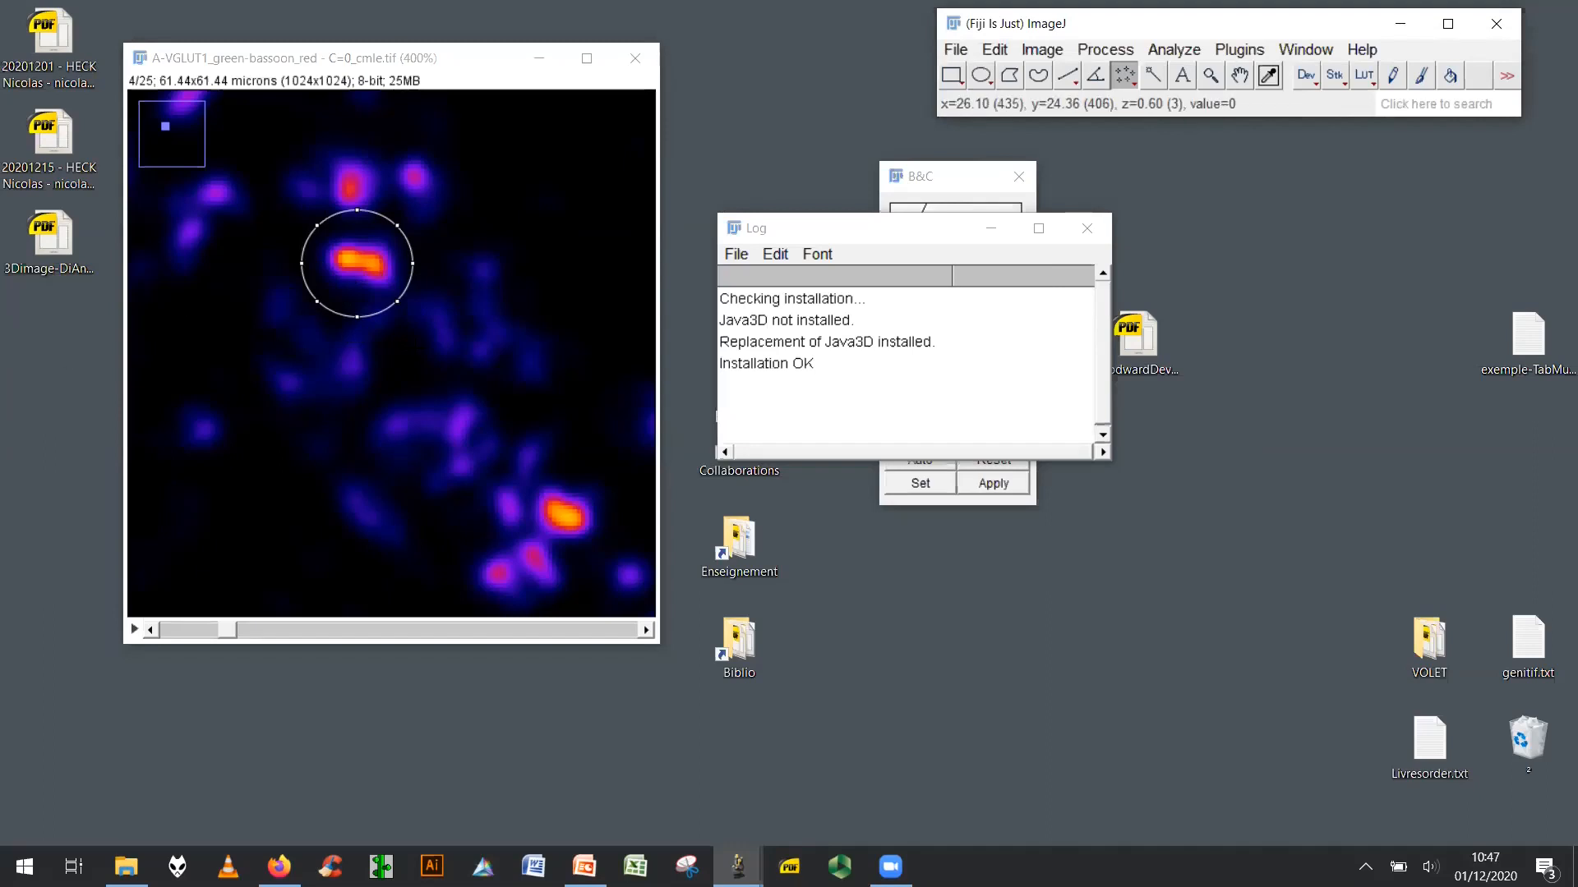
pyautogui.click(415, 349)
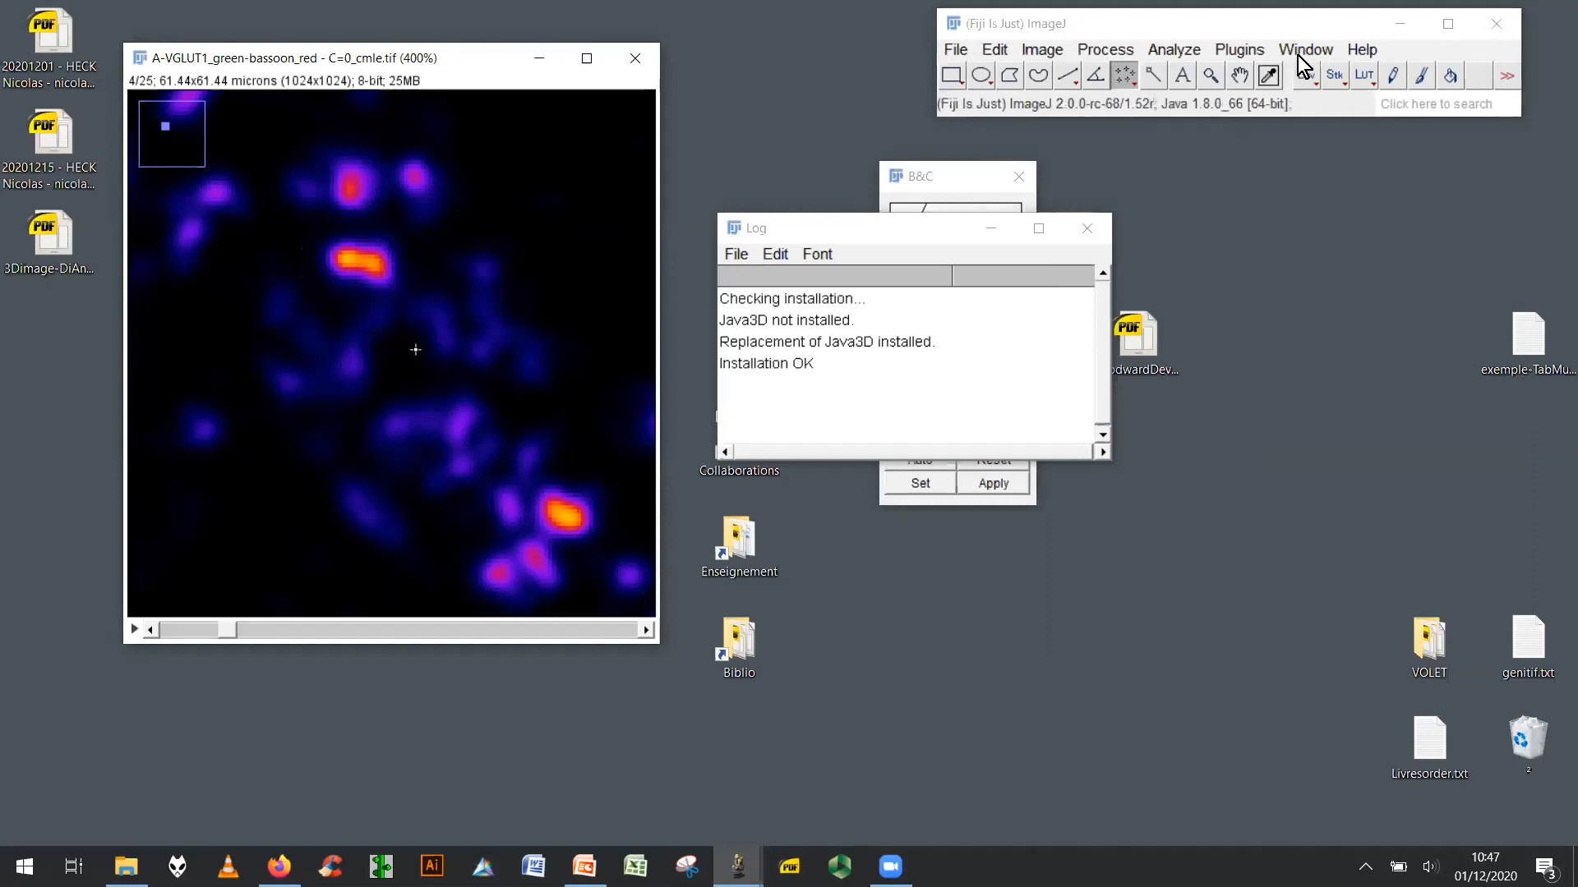
pyautogui.click(1241, 51)
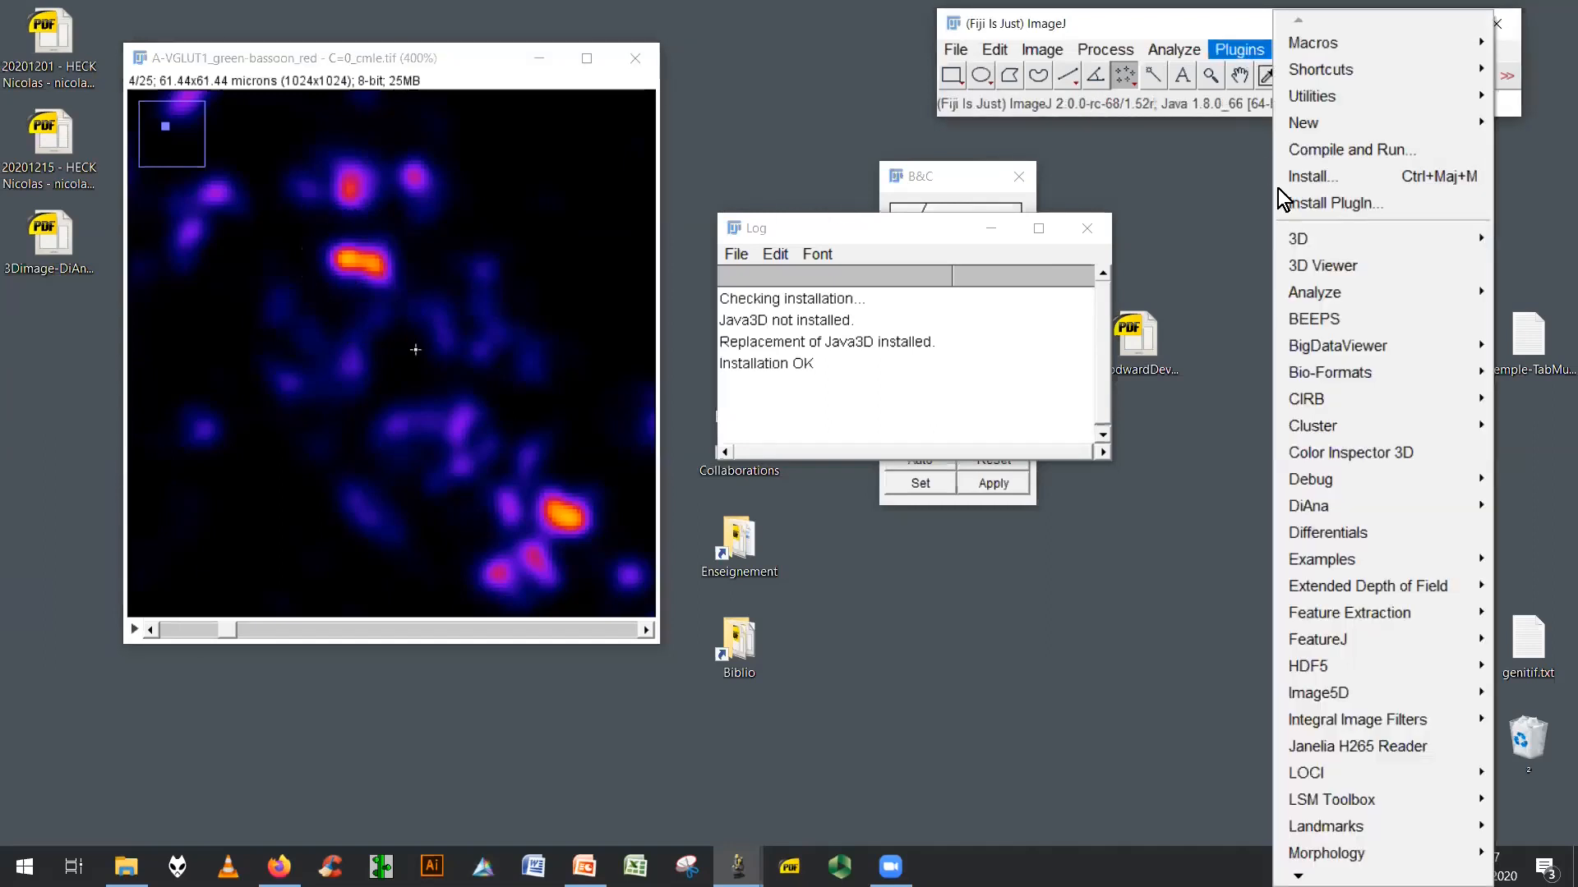
pyautogui.moveTo(1299, 237)
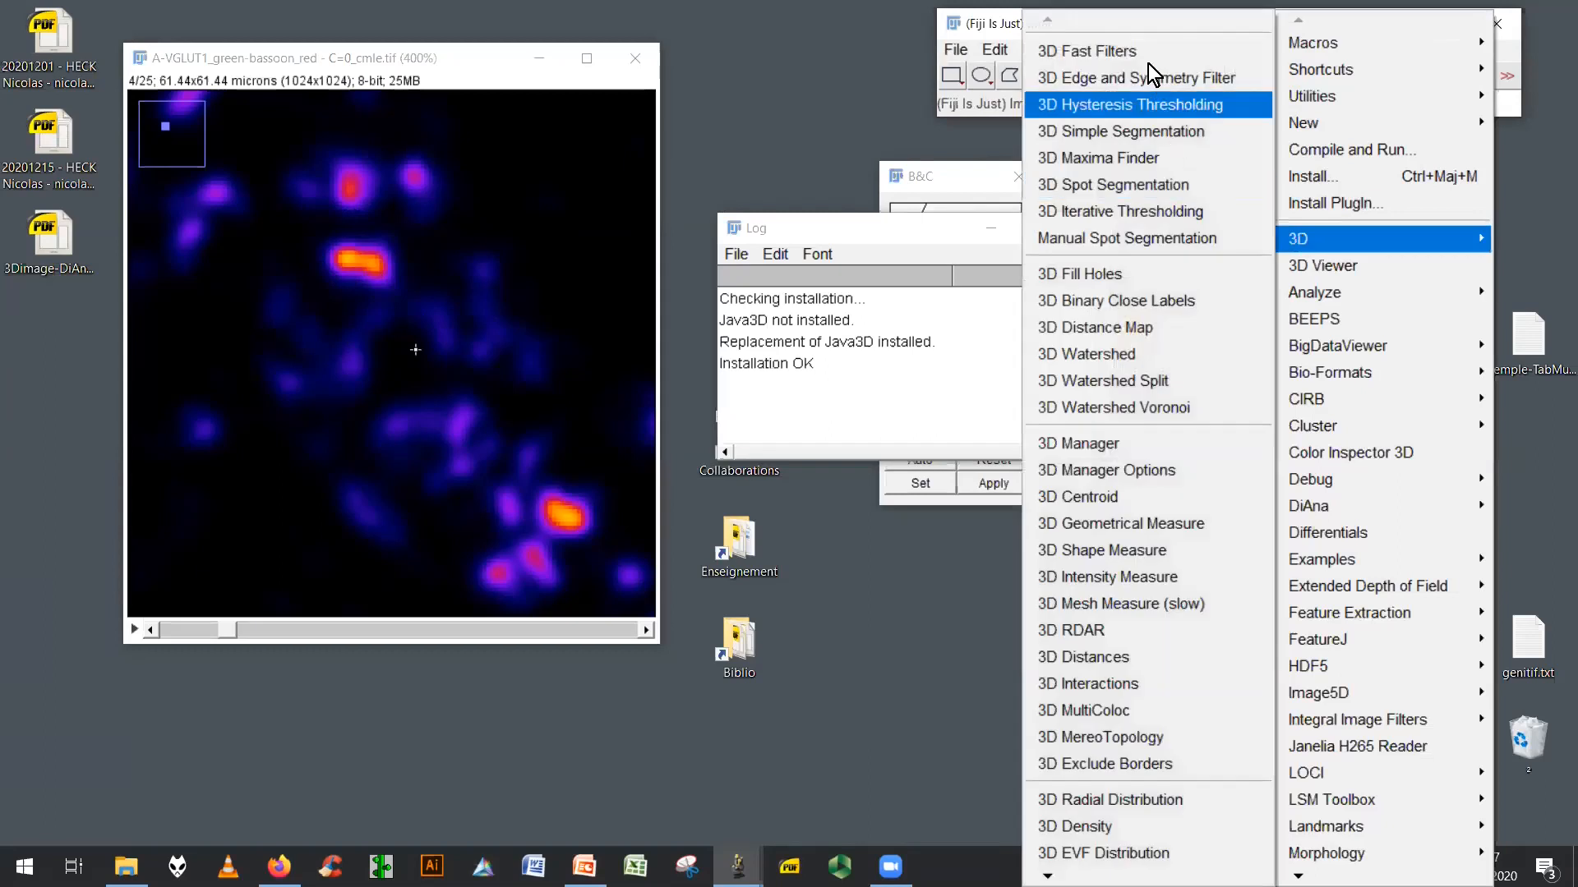
pyautogui.click(1141, 51)
pyautogui.click(843, 140)
pyautogui.click(817, 220)
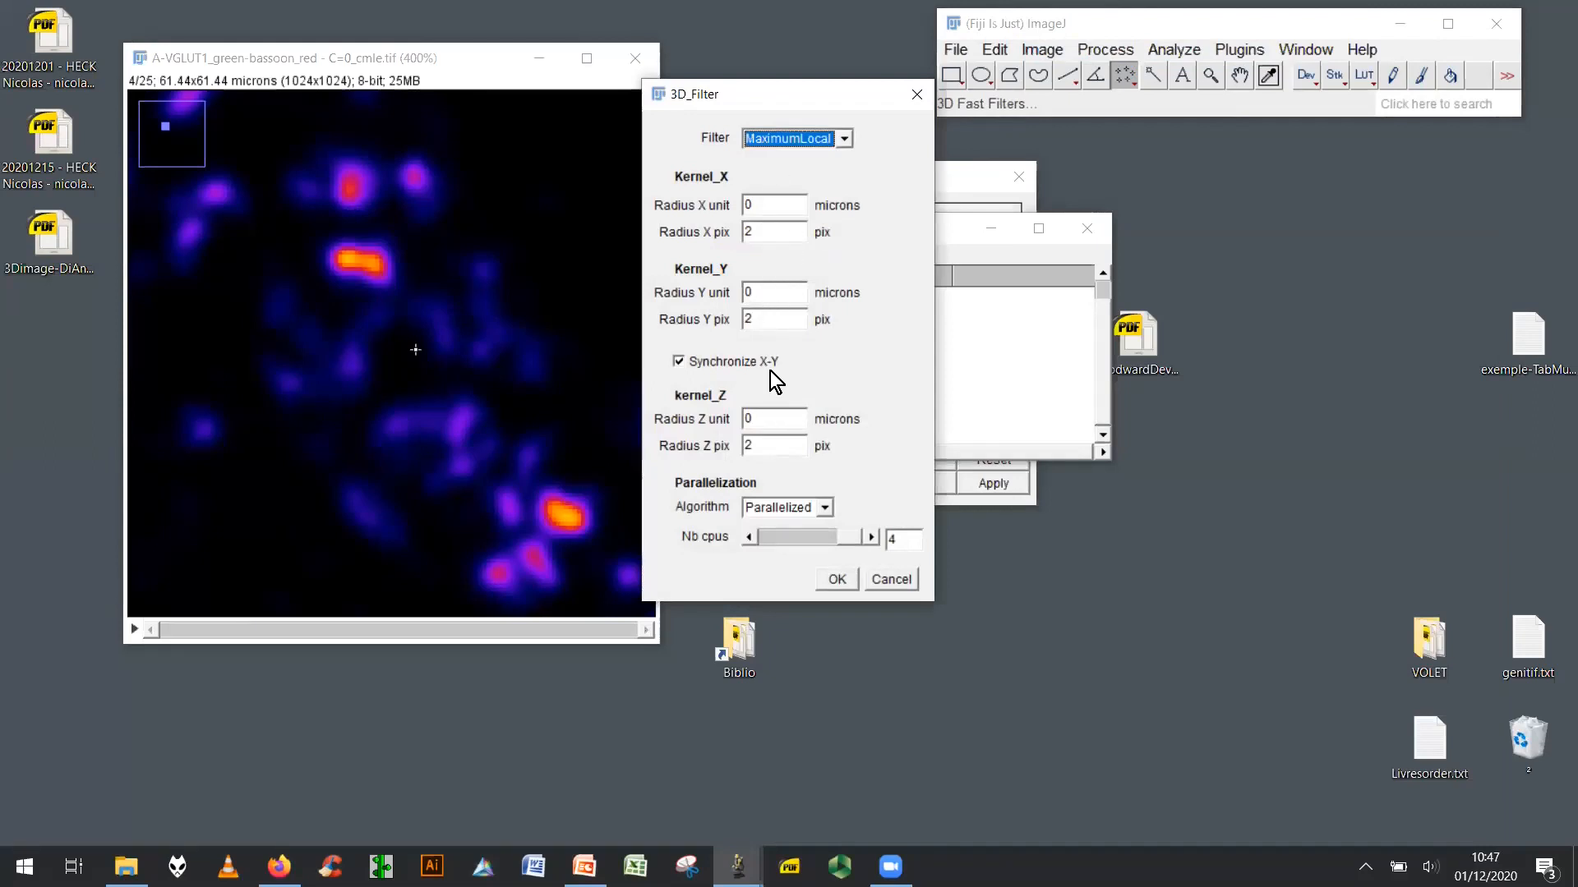
# Run the MaximumLocal filter with X and Y radii of 3 pixels, a Z radius of 4 pixels and the Parallelized algorithm.
pyautogui.click(764, 443)
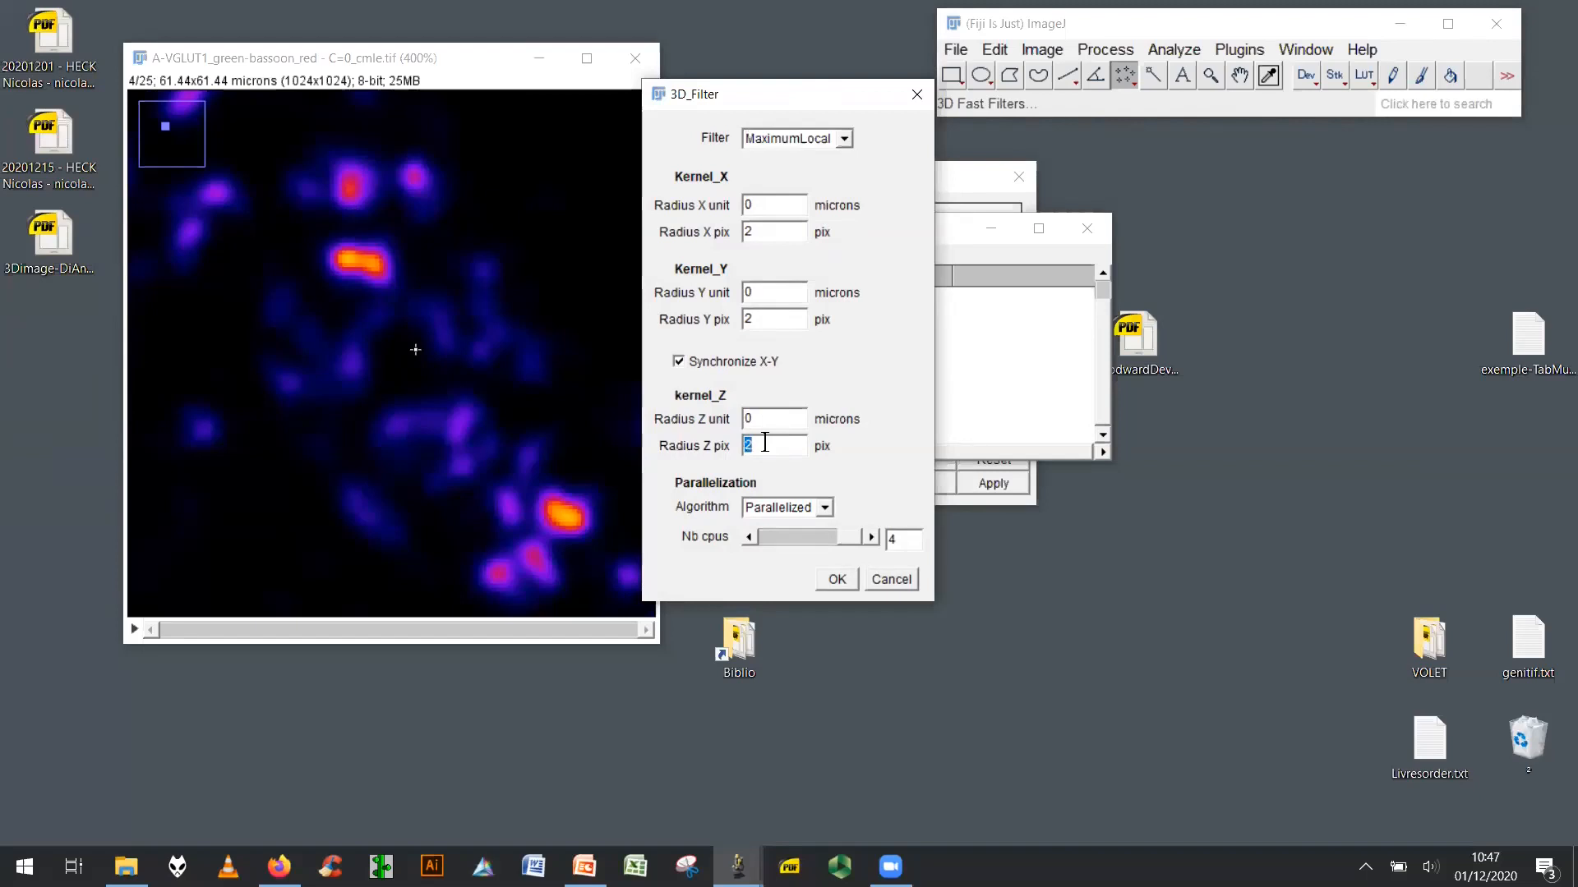
pyautogui.write('3')
pyautogui.click(771, 230)
pyautogui.write('3')
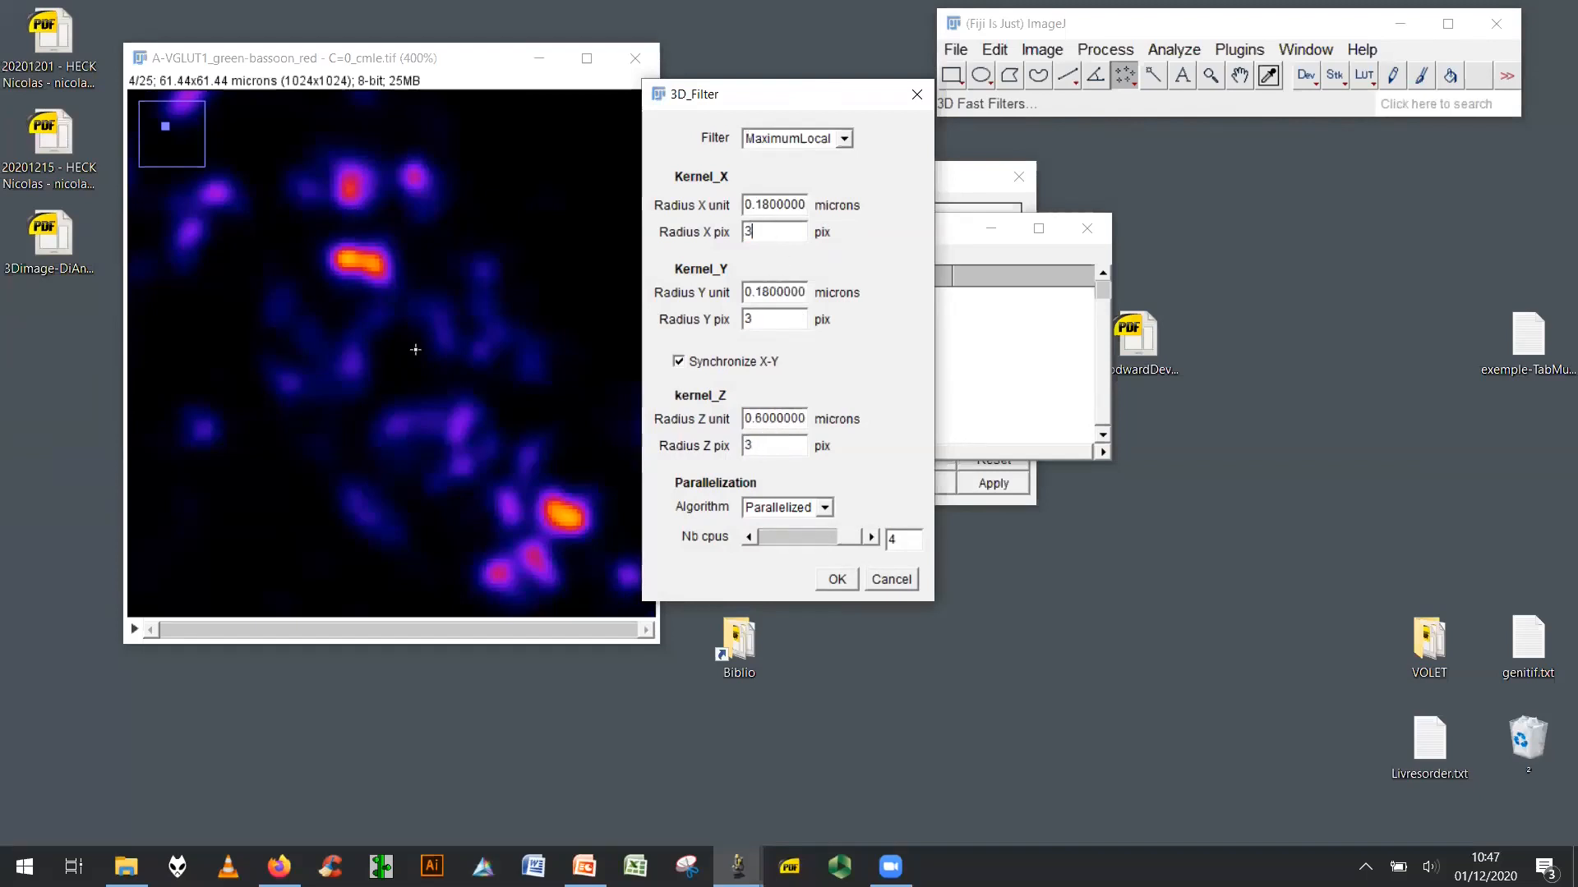
pyautogui.click(770, 445)
pyautogui.write('4')
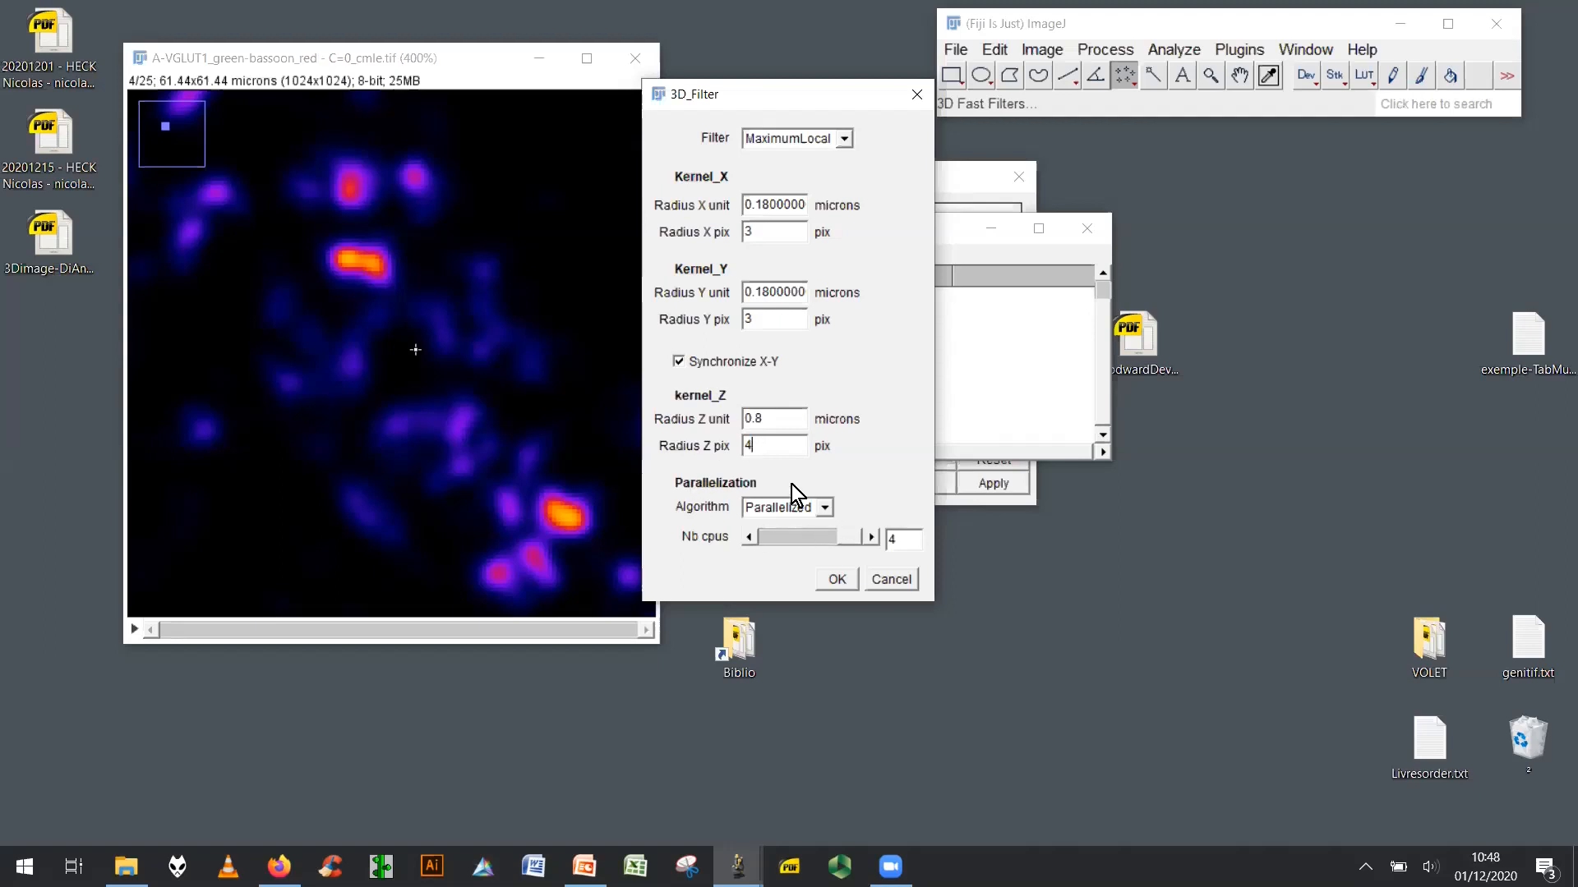
pyautogui.click(826, 503)
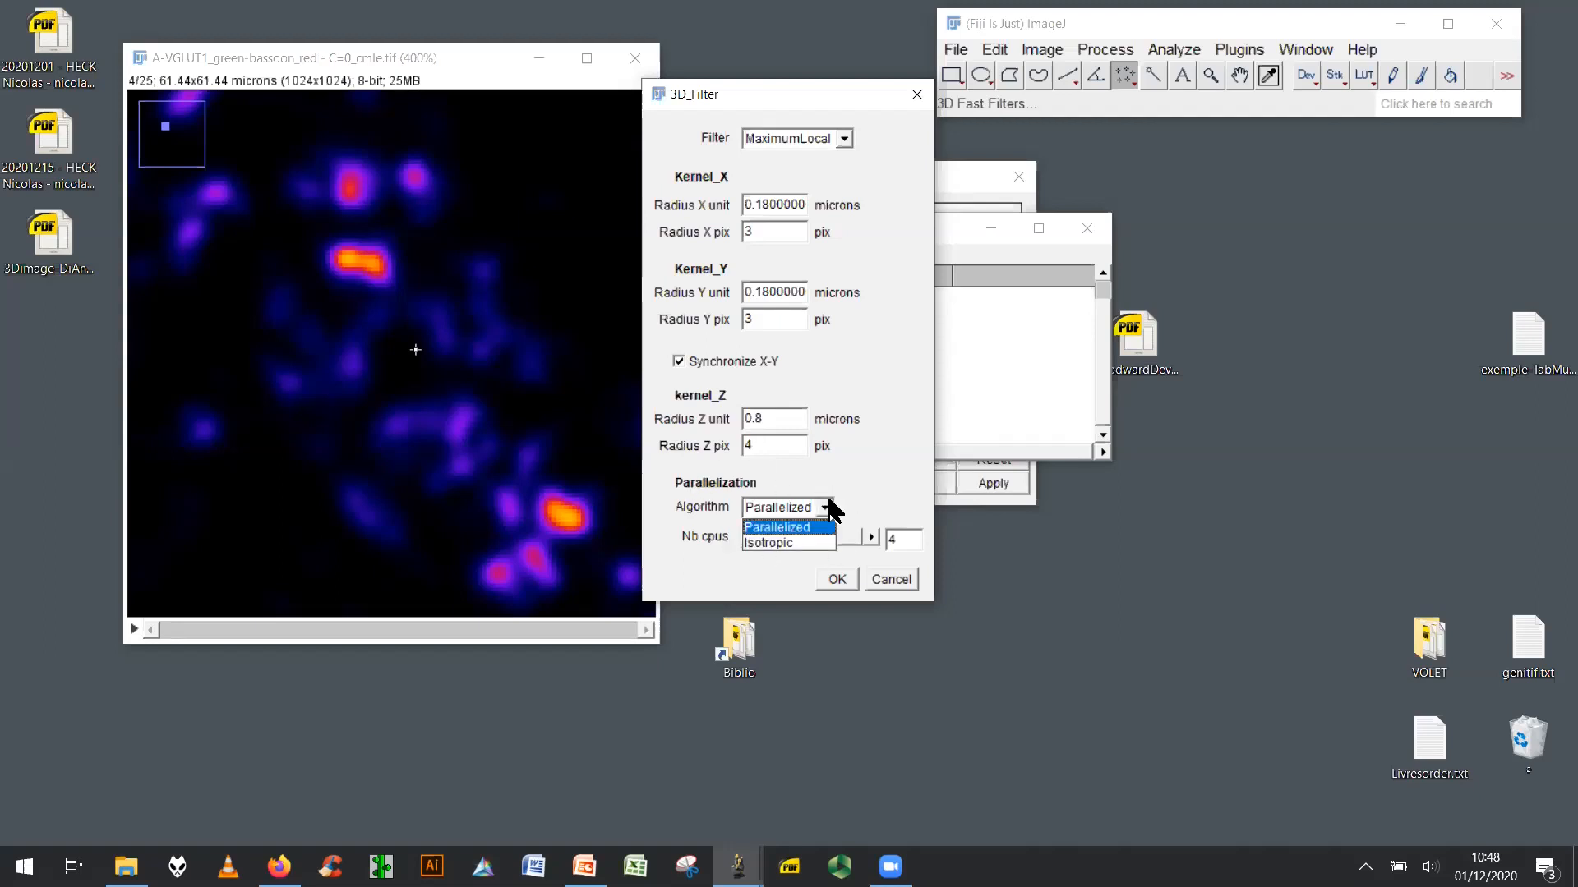
pyautogui.click(828, 503)
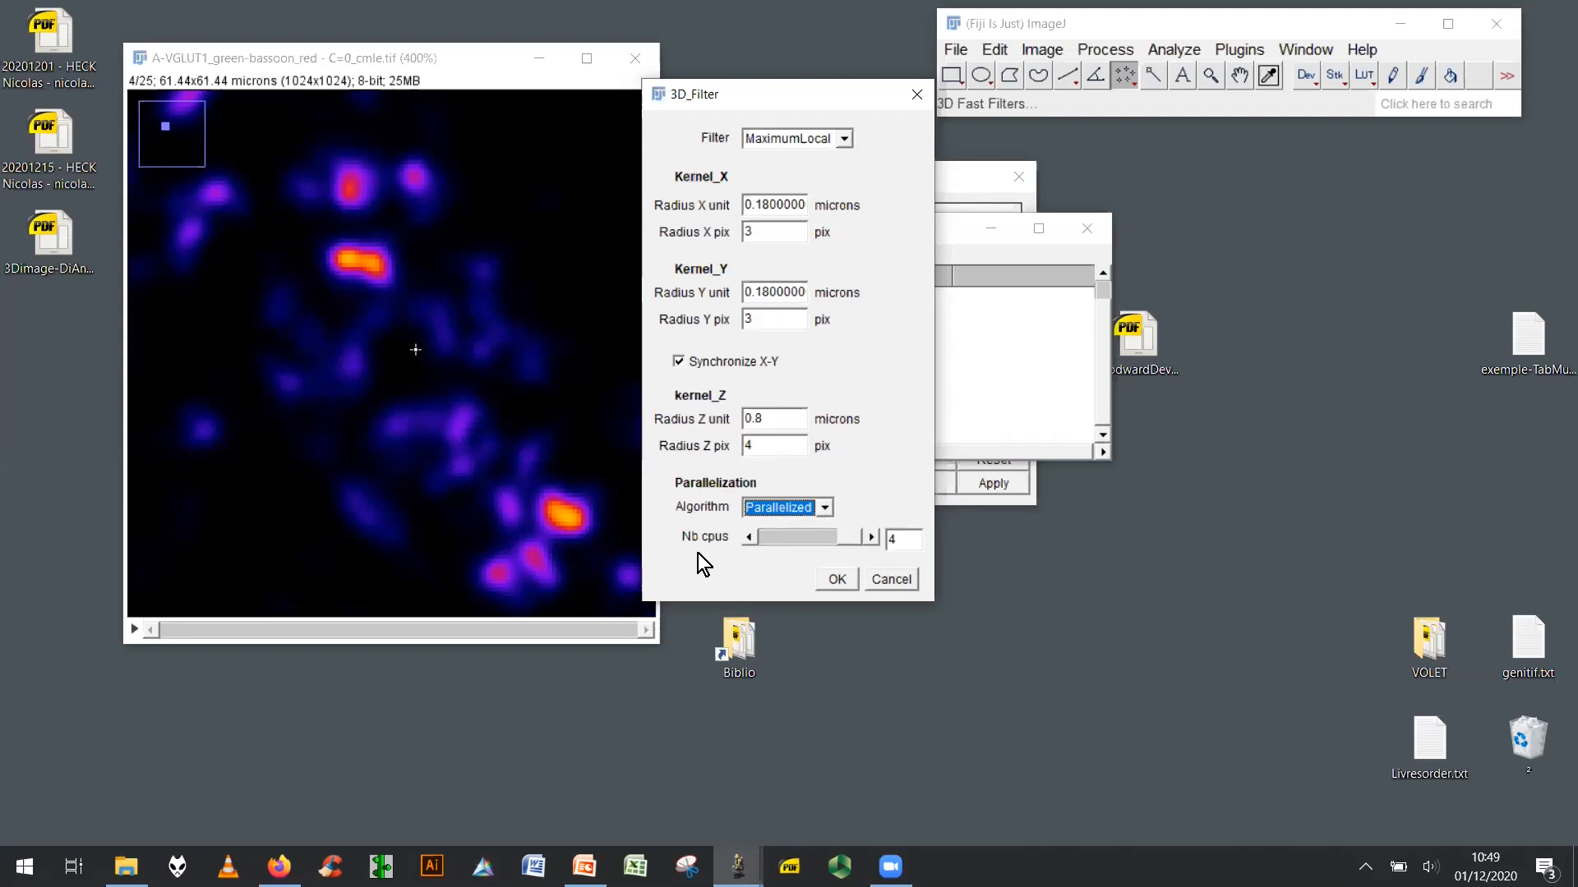
pyautogui.click(832, 578)
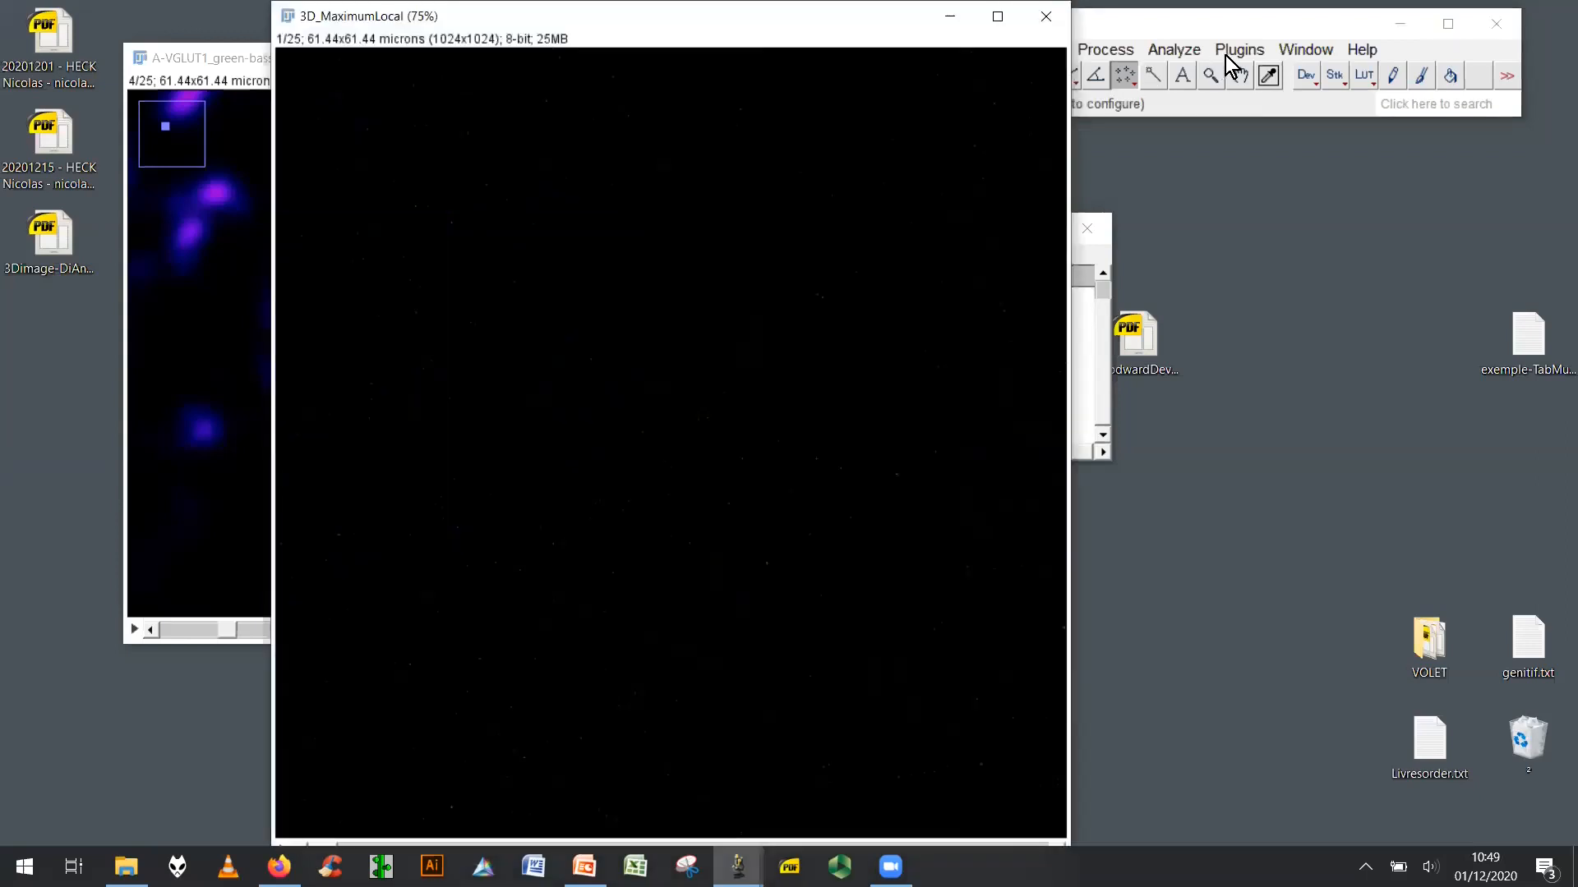
# Reduce the local-maximum result to 33.3% magnification and place its window beside the original stack.
pyautogui.click(1209, 74)
pyautogui.rightClick(717, 349)
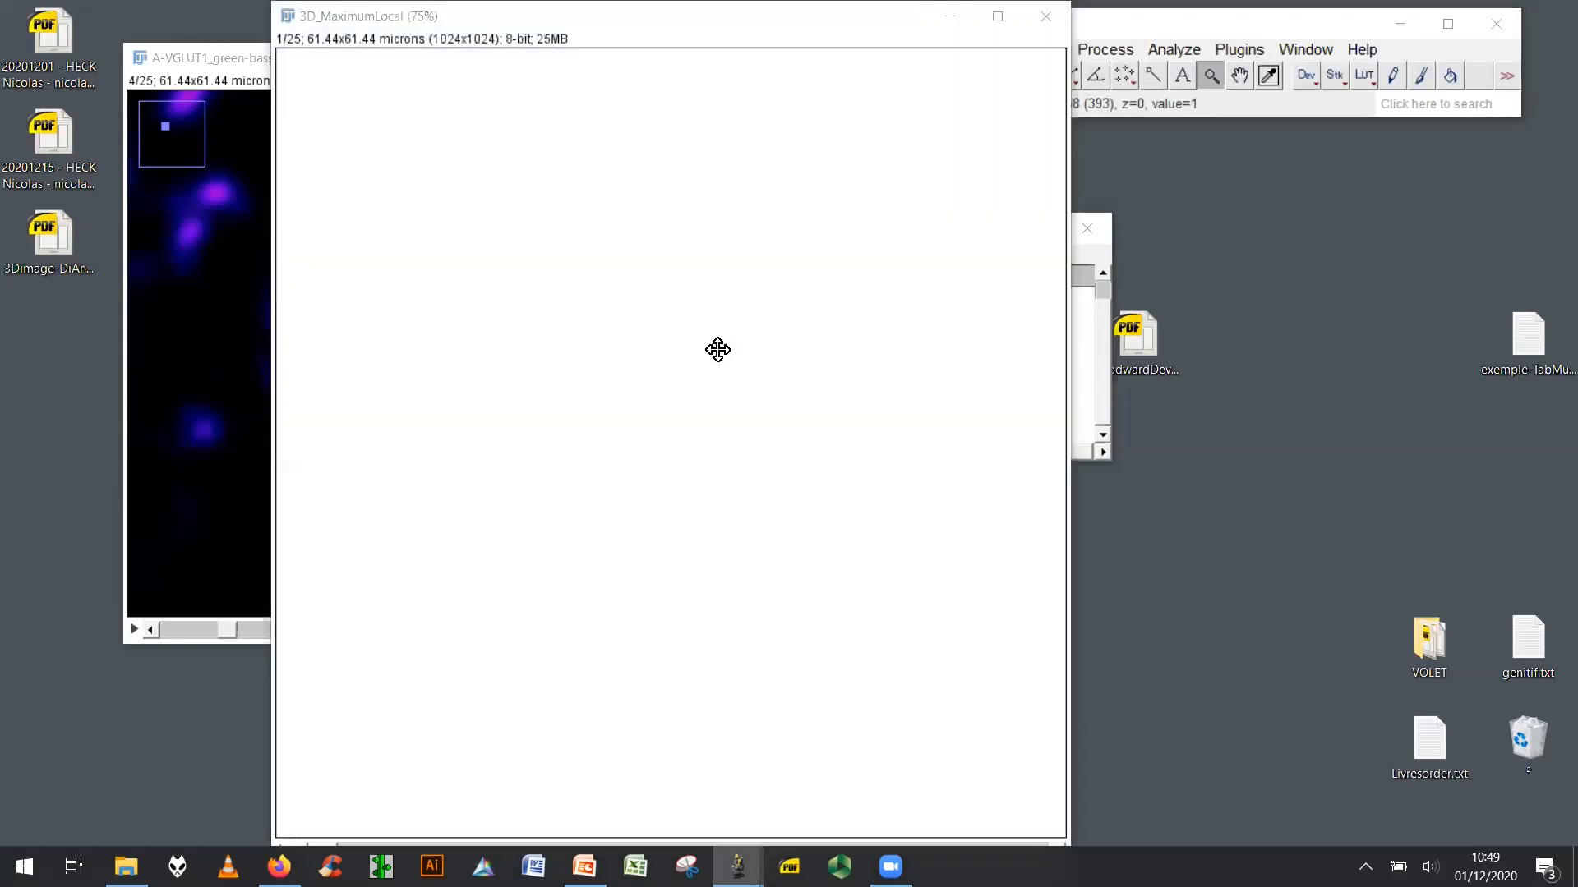
pyautogui.rightClick(718, 350)
pyautogui.moveTo(431, 21); pyautogui.dragTo(953, 283)
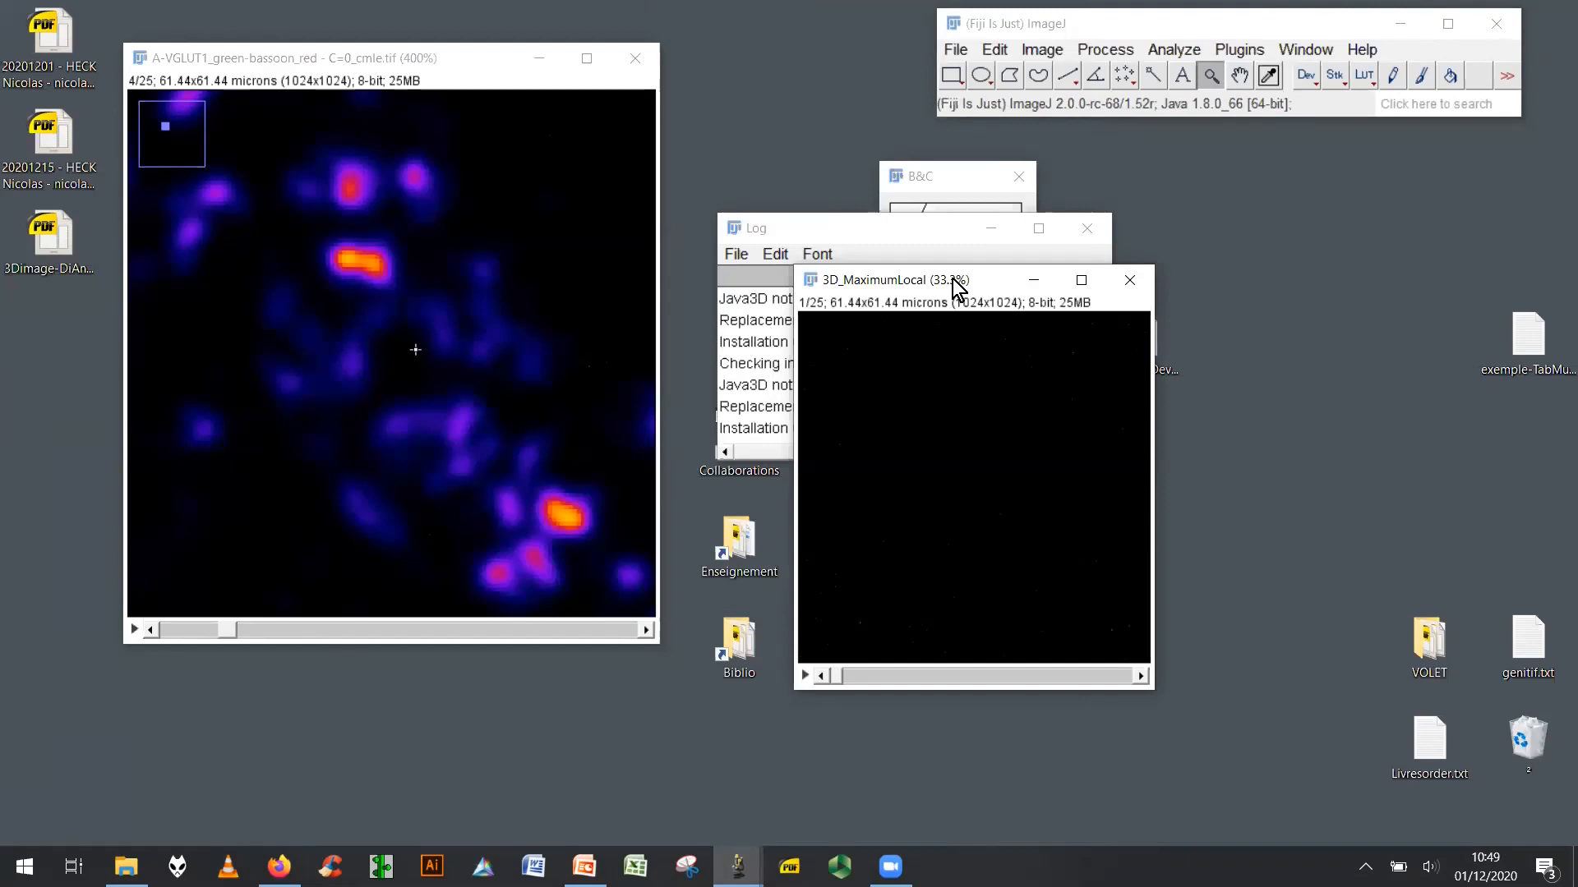
# Duplicate a rectangular region about 4.86 × 5.10 microns around the bright spots as a stack covering slices 1-25.
pyautogui.click(952, 75)
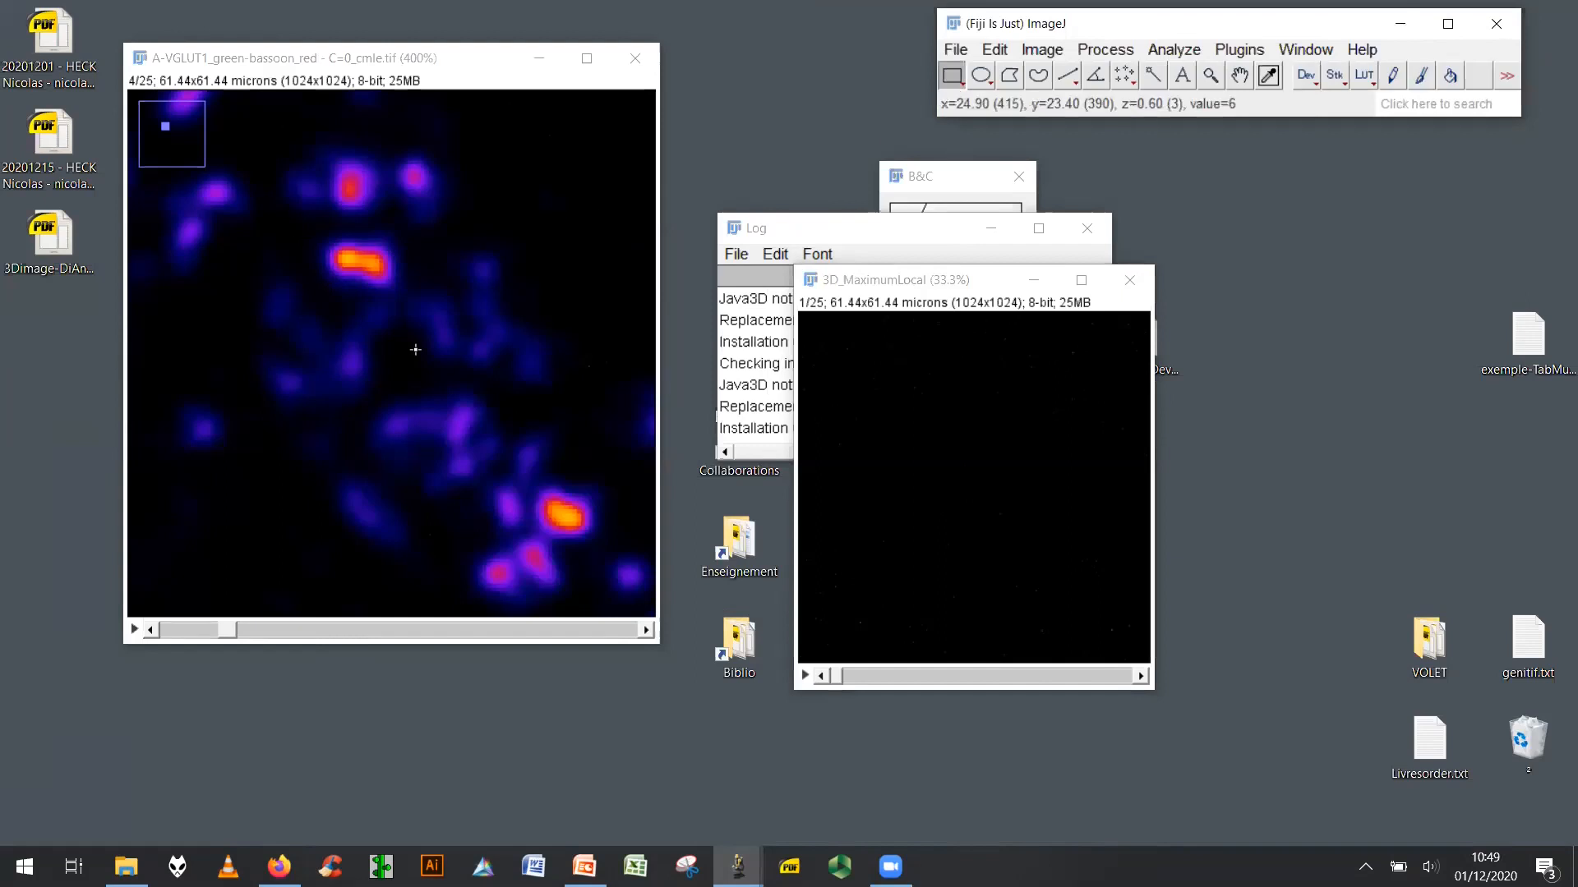
pyautogui.moveTo(269, 177); pyautogui.dragTo(602, 526)
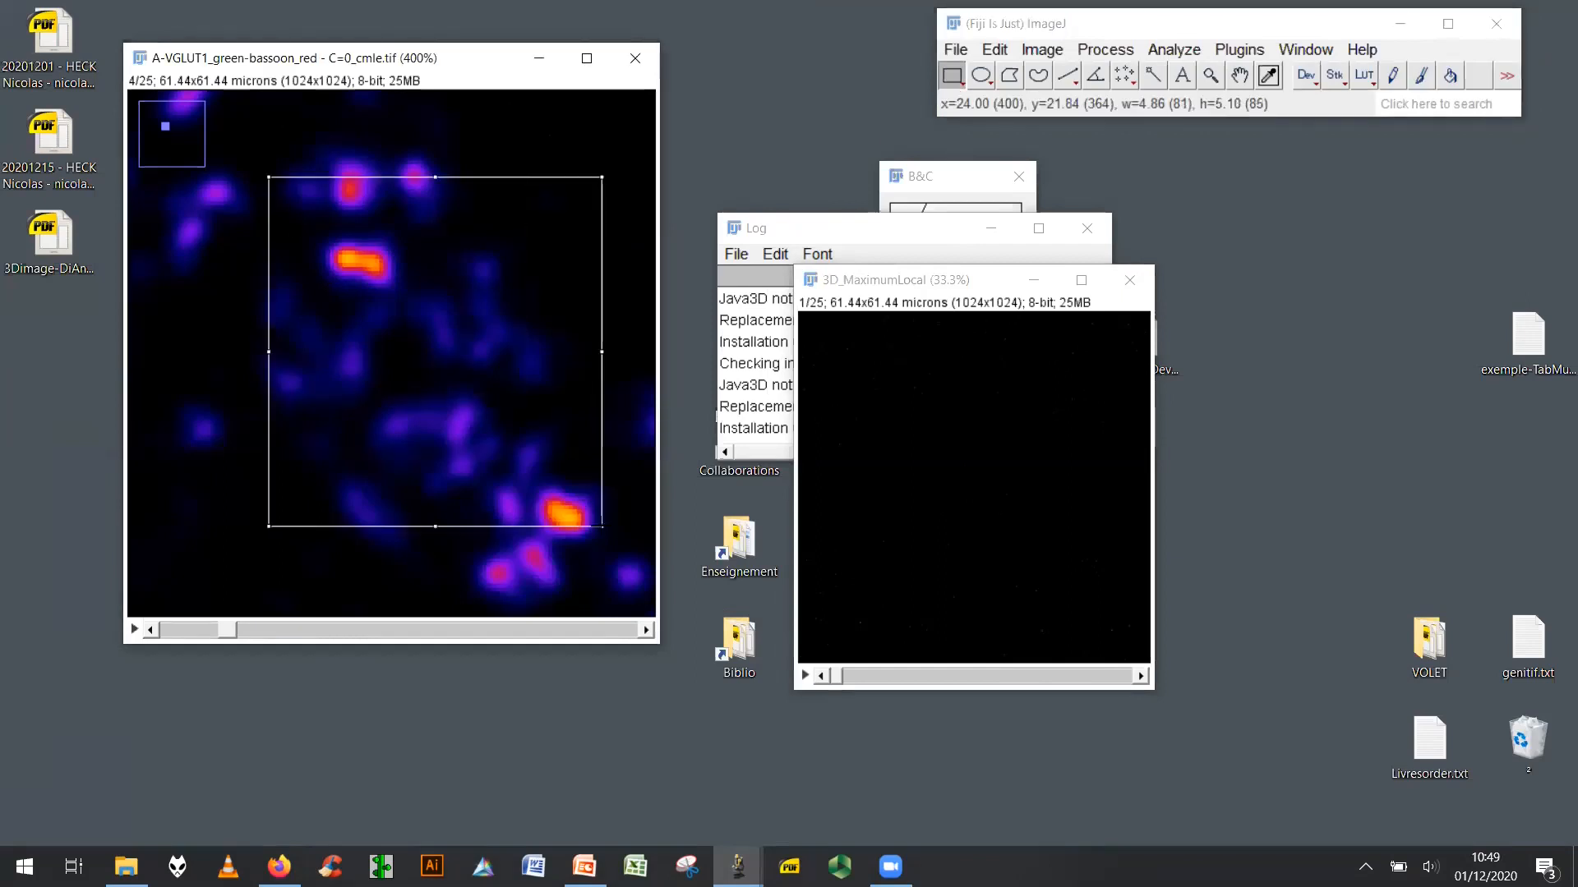
pyautogui.rightClick(480, 288)
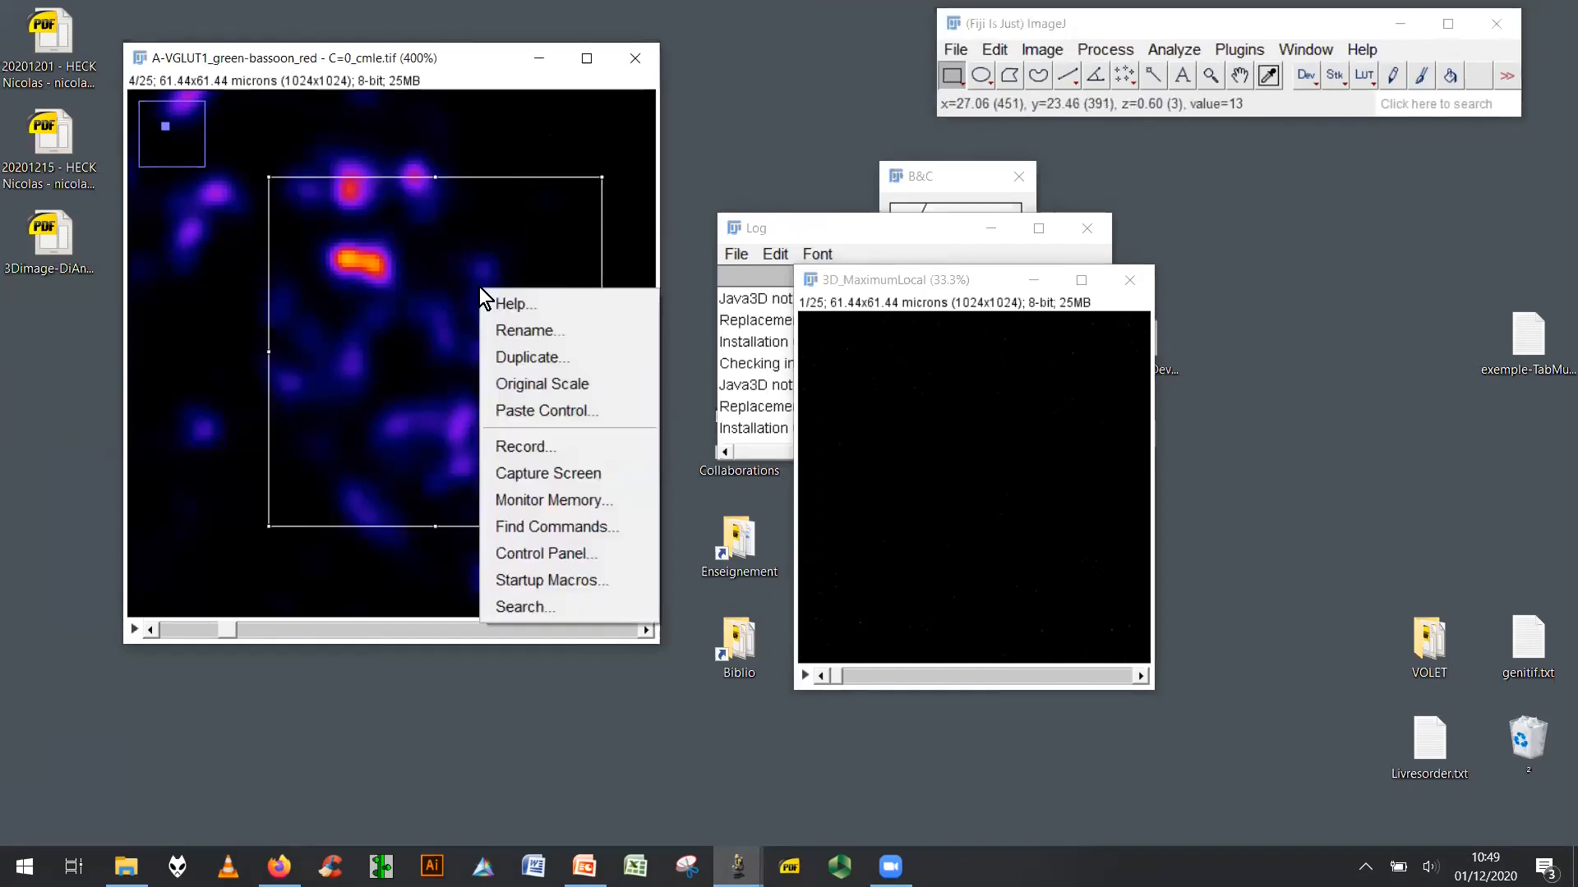
pyautogui.click(510, 358)
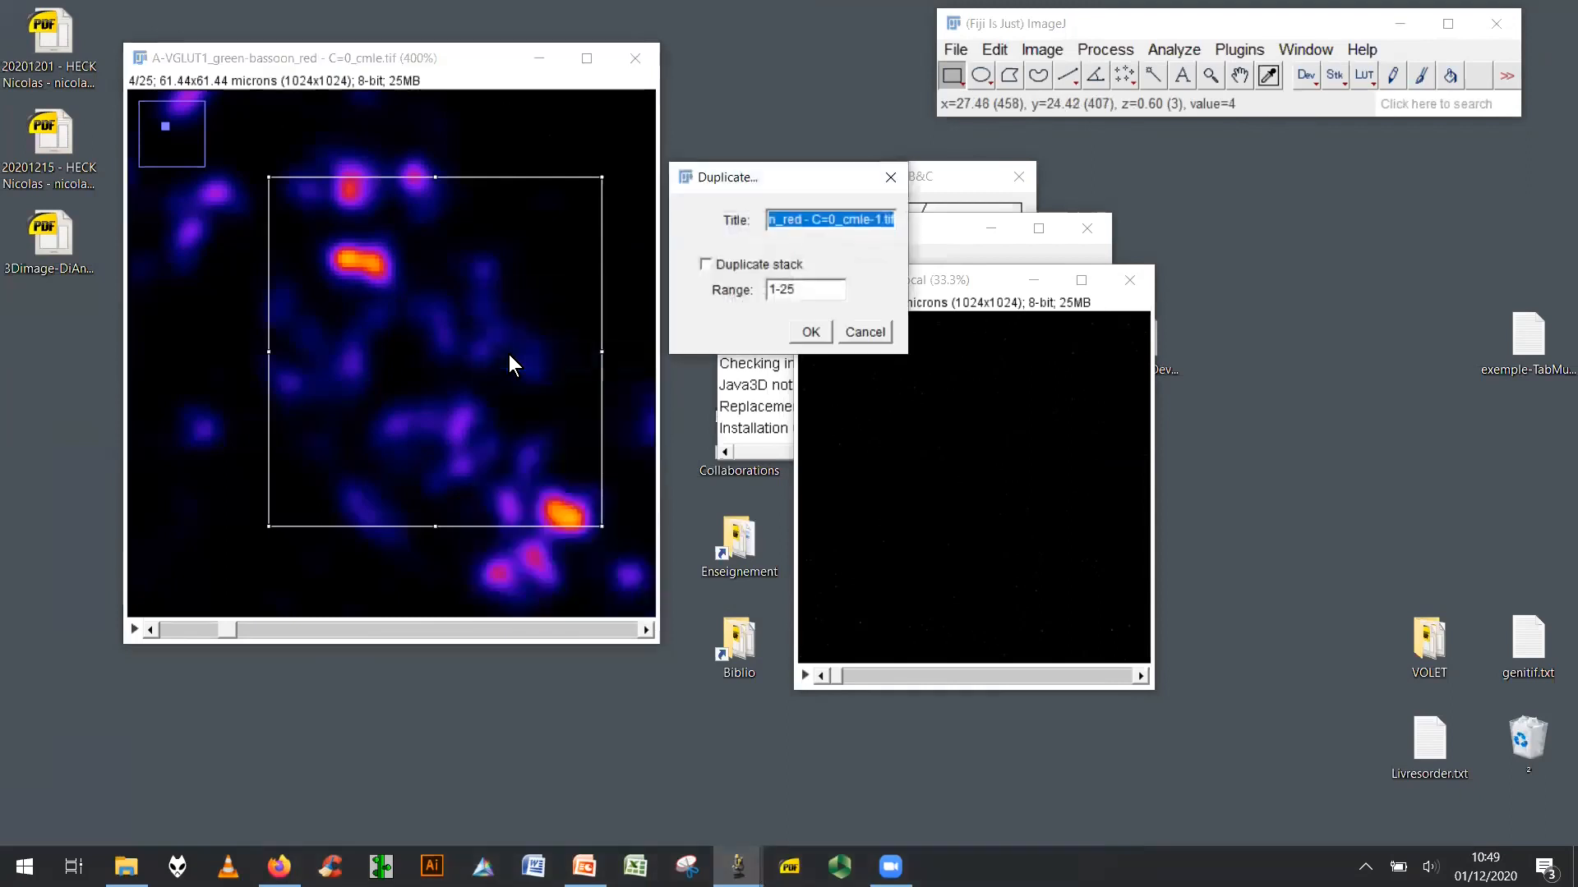
pyautogui.click(705, 265)
pyautogui.click(809, 332)
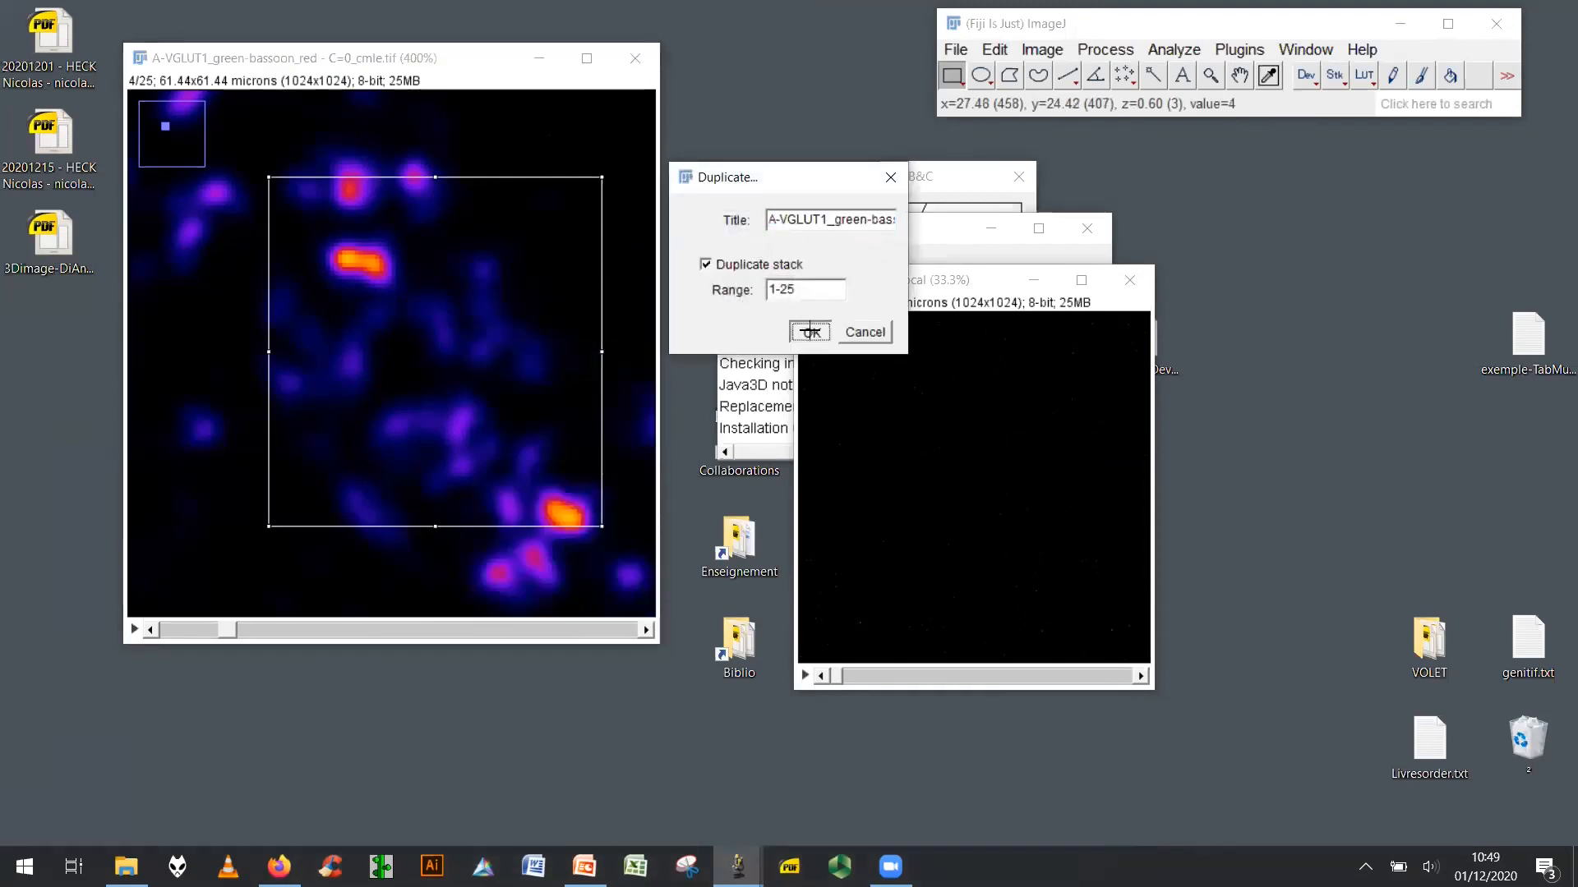
# Enlarge and inspect the duplicated crop, close it, and clear the rectangular selection on the original stack.
pyautogui.moveTo(347, 162)
pyautogui.mouseDown()
pyautogui.moveTo(373, 162)
pyautogui.moveTo(347, 162)
pyautogui.mouseUp()
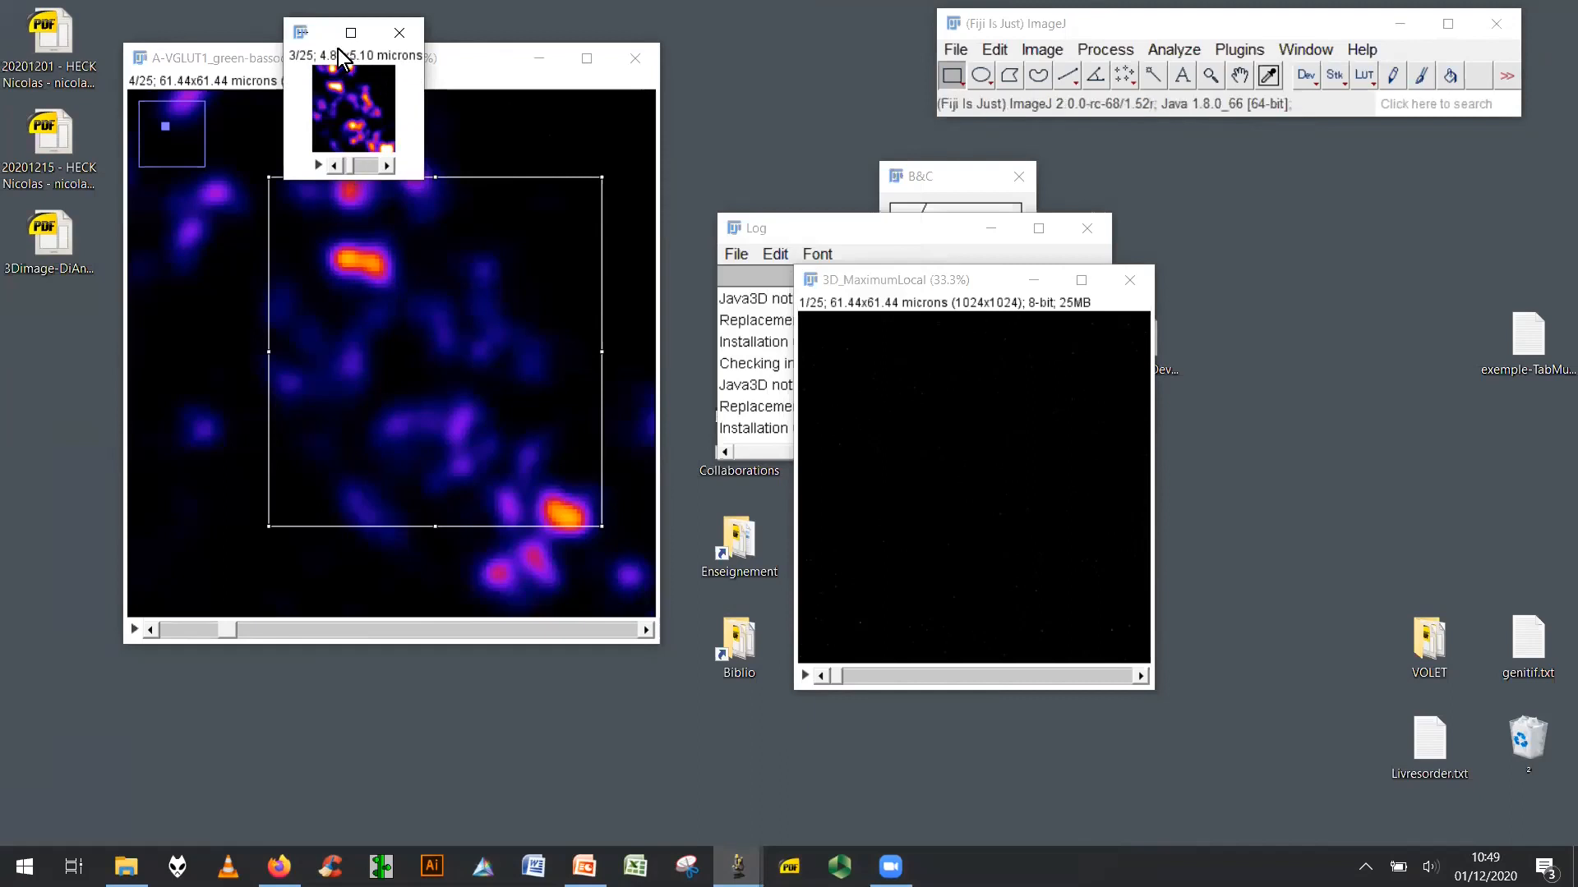
pyautogui.moveTo(421, 179); pyautogui.dragTo(529, 235)
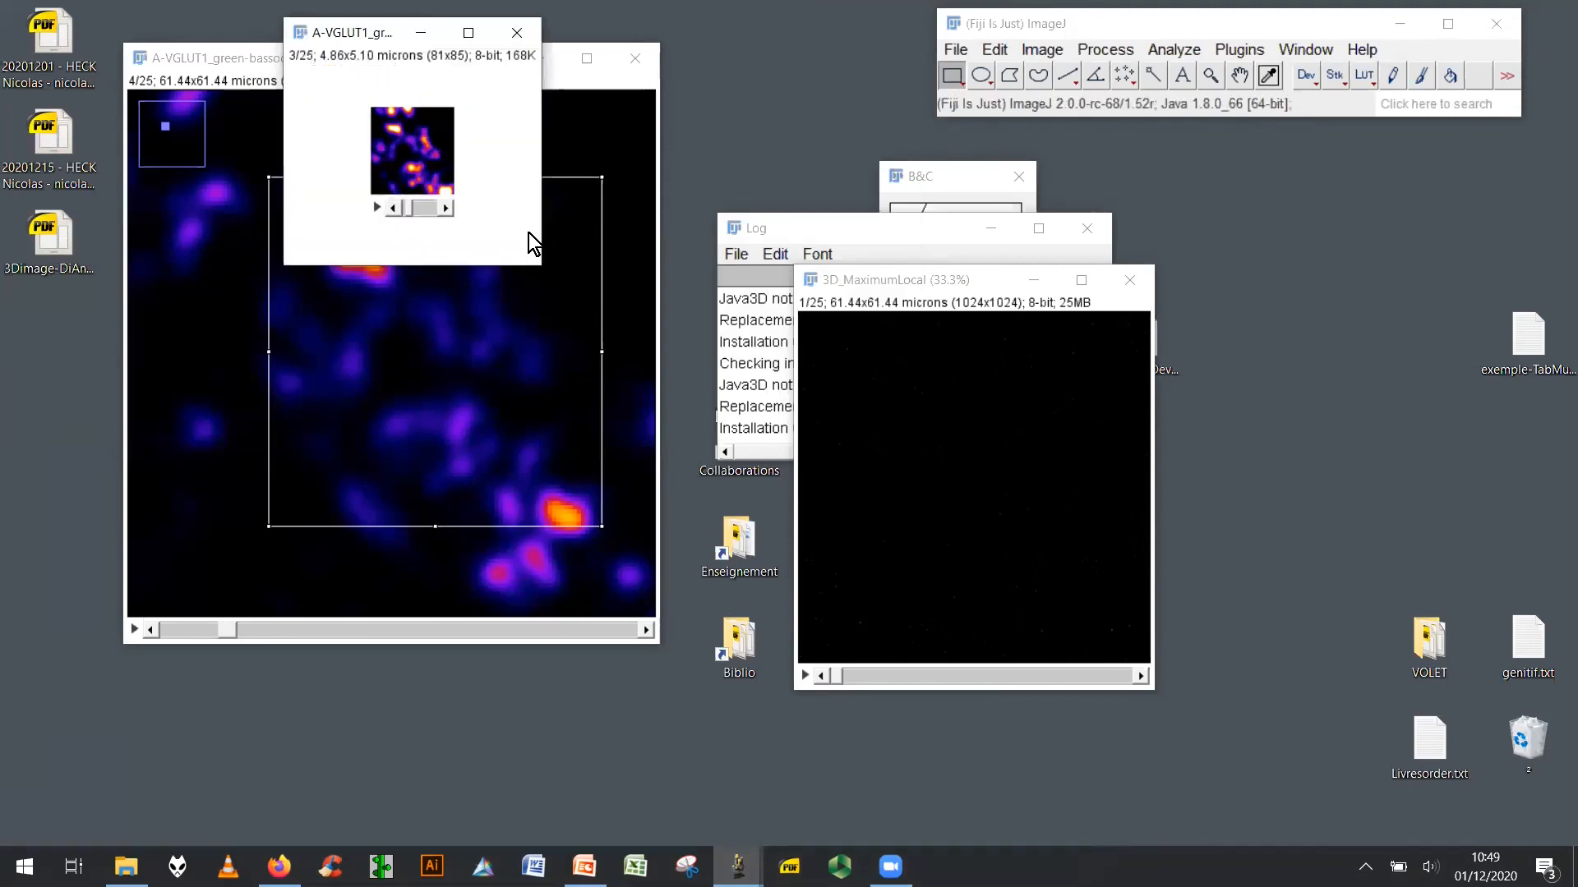
pyautogui.moveTo(368, 37); pyautogui.dragTo(979, 411)
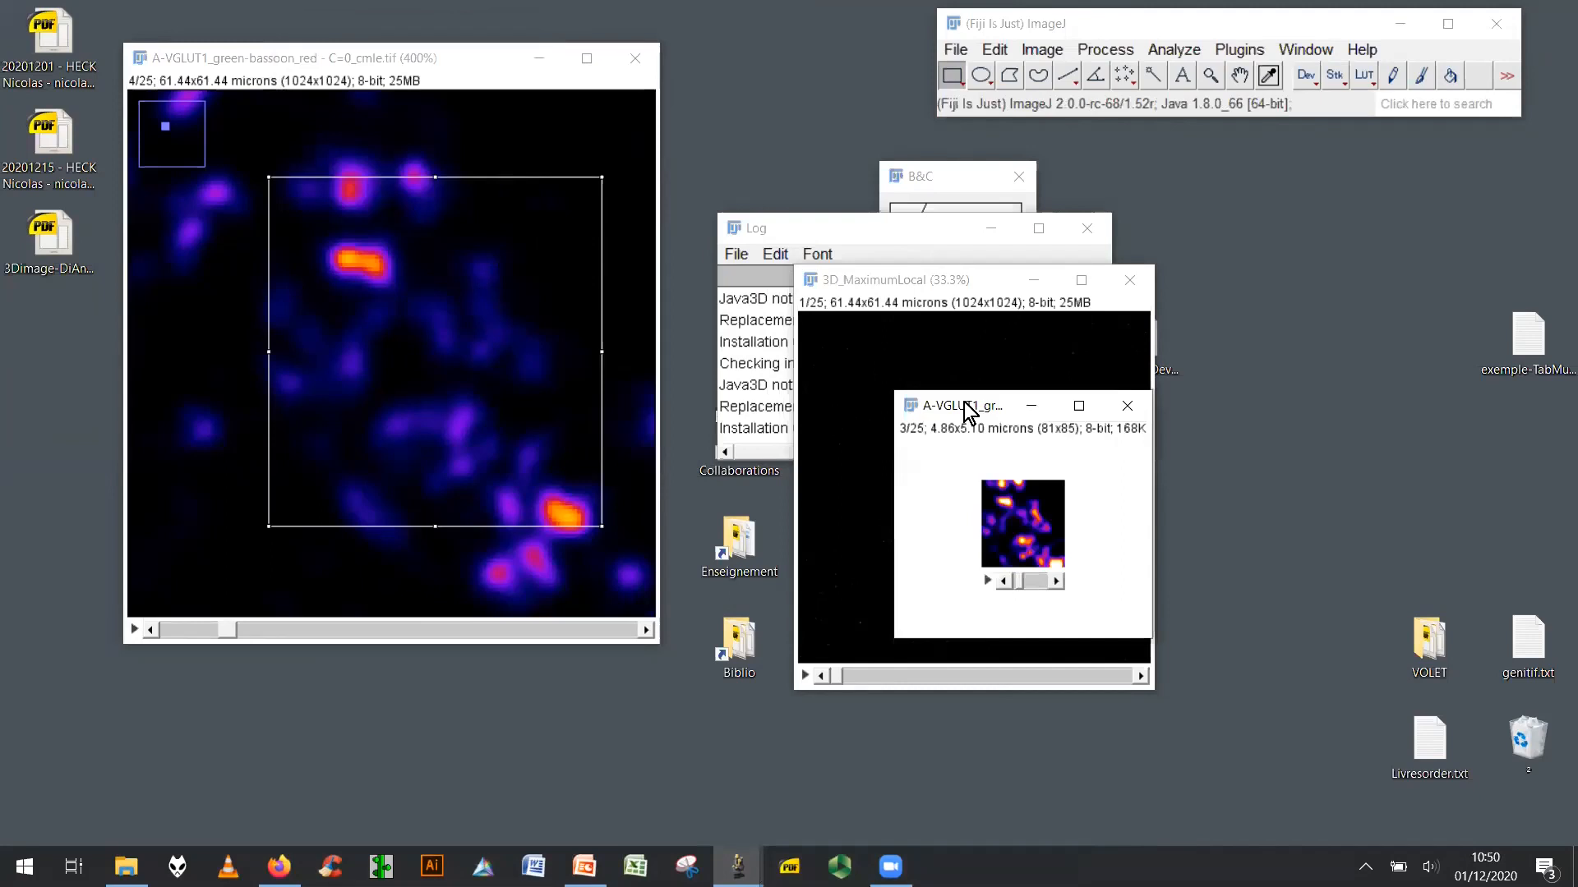
pyautogui.click(1124, 406)
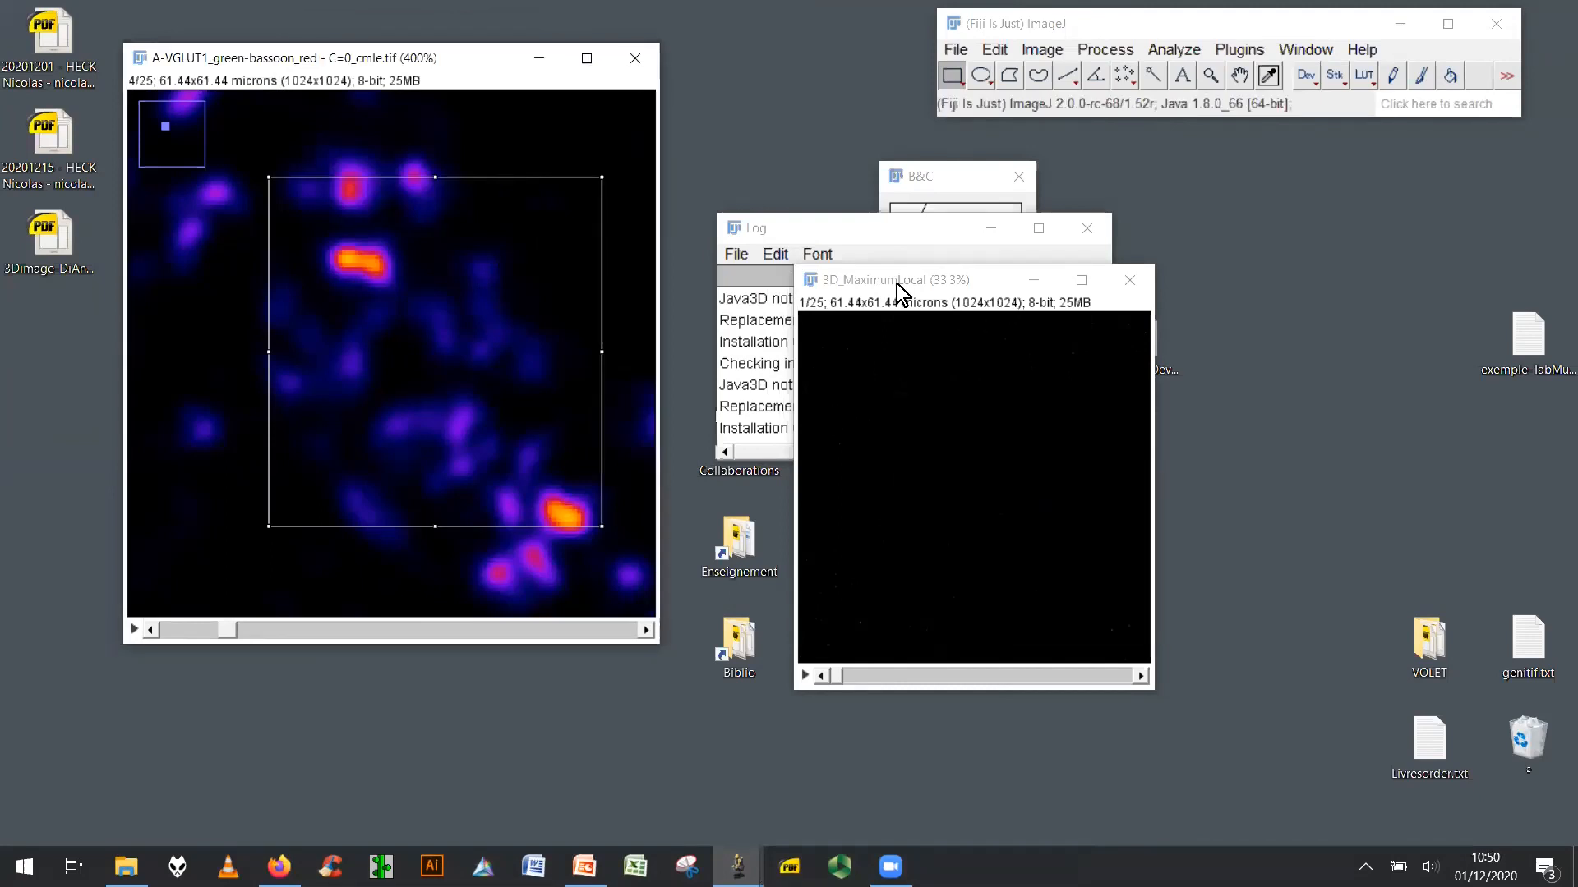
pyautogui.click(525, 264)
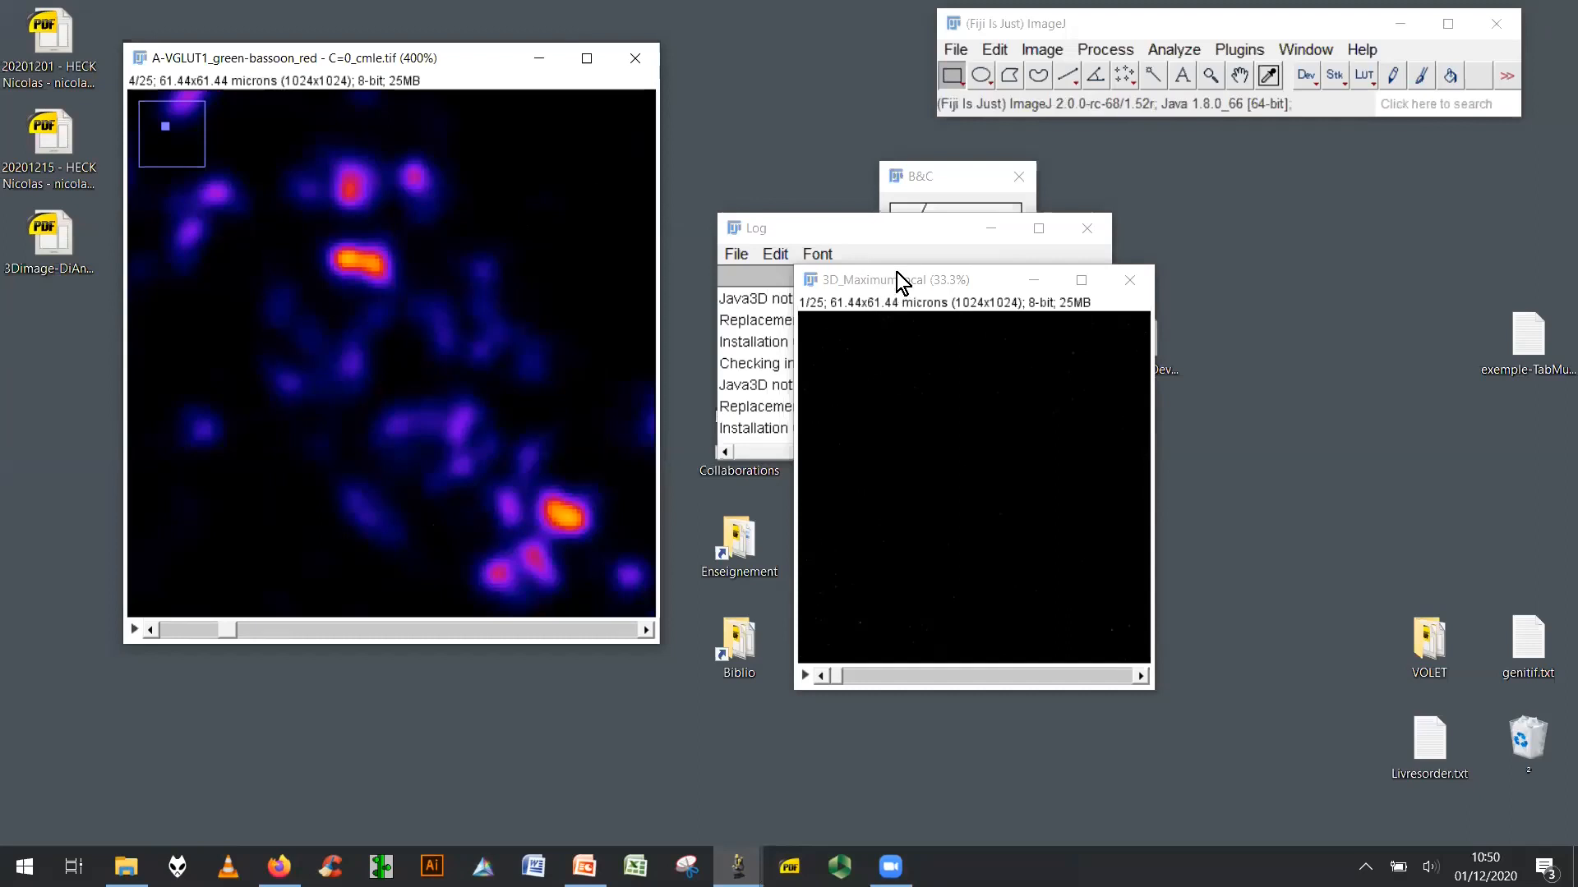
# Rearrange the result and log windows to uncover the B&C controls and auto-adjust the local-maximum stack's contrast.
pyautogui.moveTo(899, 275); pyautogui.dragTo(781, 168)
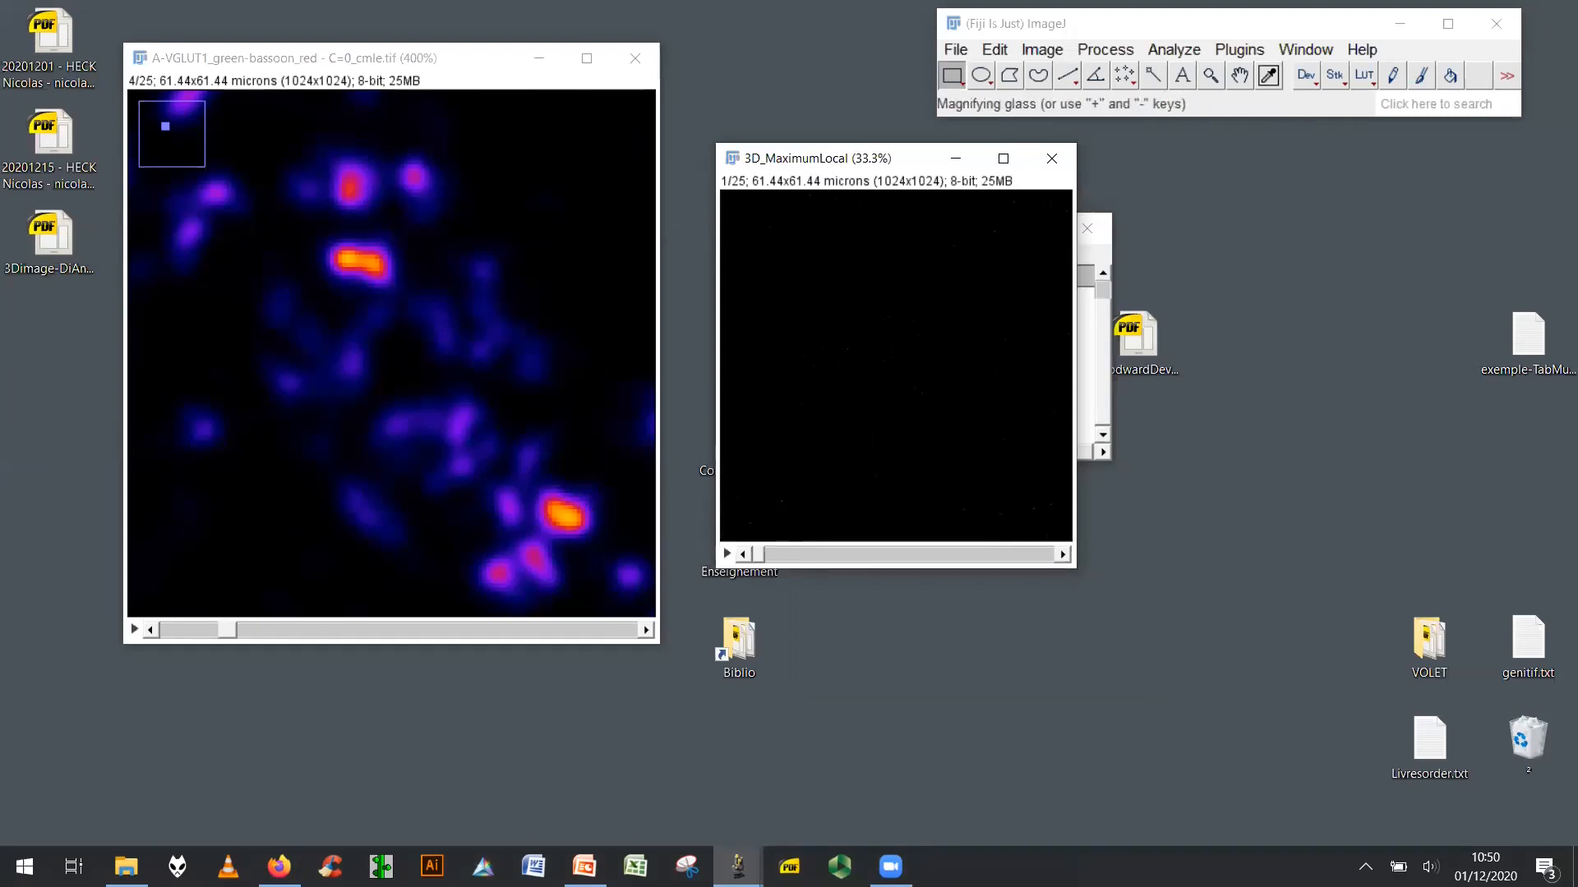
pyautogui.moveTo(767, 553); pyautogui.dragTo(890, 550)
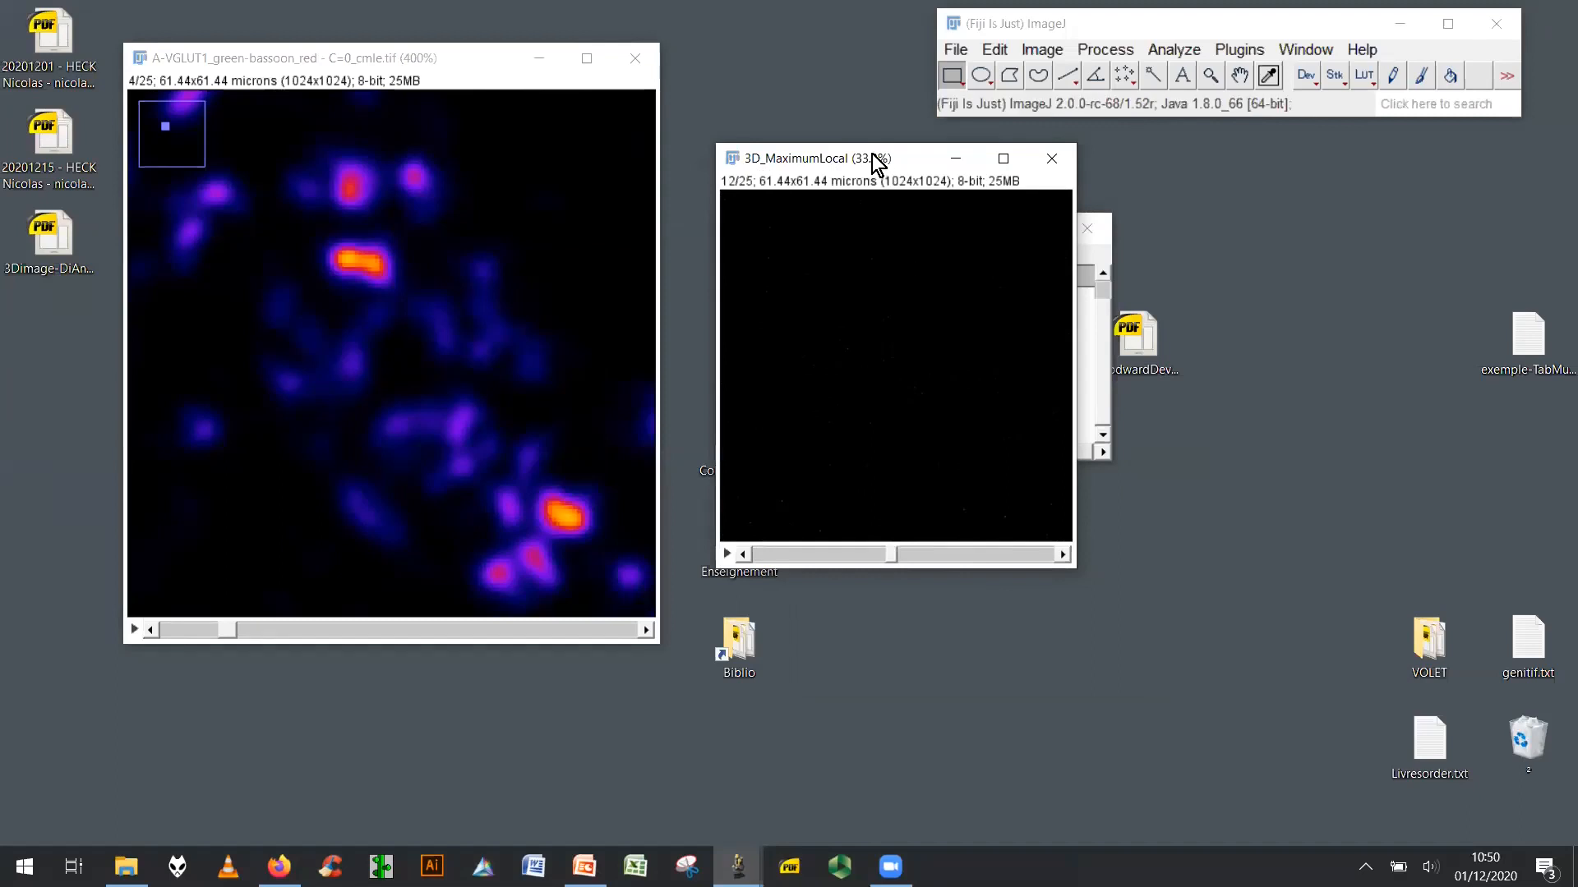
pyautogui.moveTo(873, 160); pyautogui.dragTo(567, 153)
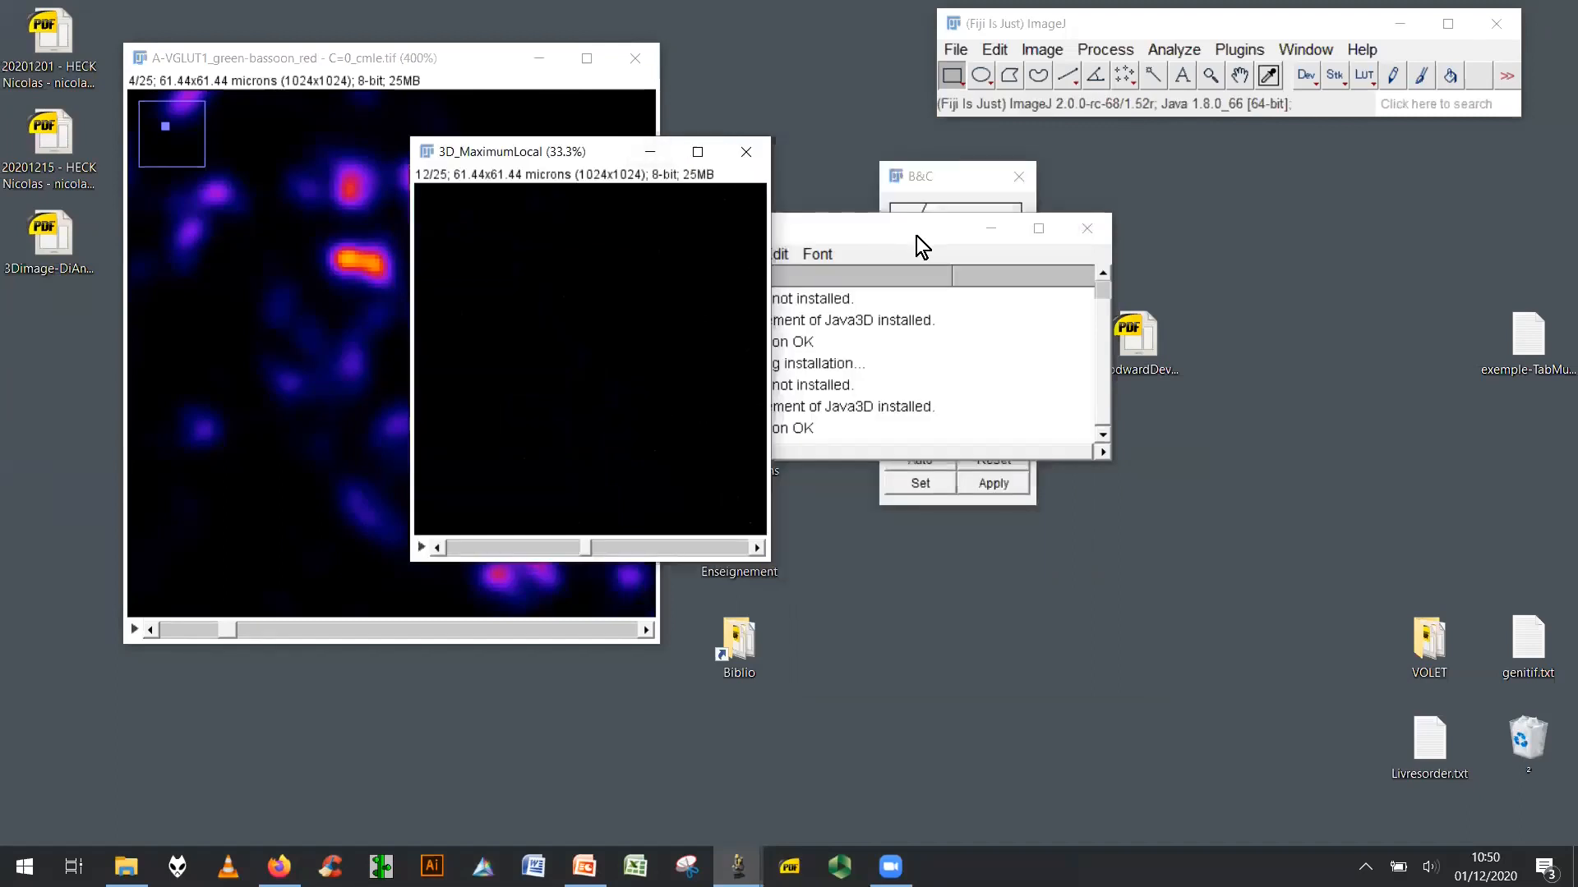
pyautogui.moveTo(915, 235); pyautogui.dragTo(958, 611)
pyautogui.click(919, 460)
pyautogui.click(919, 460)
# Examine the detected maxima on slice 17 of the local-maximum stack at 200% magnification.
pyautogui.click(595, 549)
pyautogui.moveTo(649, 545)
pyautogui.mouseDown()
pyautogui.moveTo(697, 545)
pyautogui.moveTo(491, 535)
pyautogui.moveTo(645, 536)
pyautogui.mouseUp()
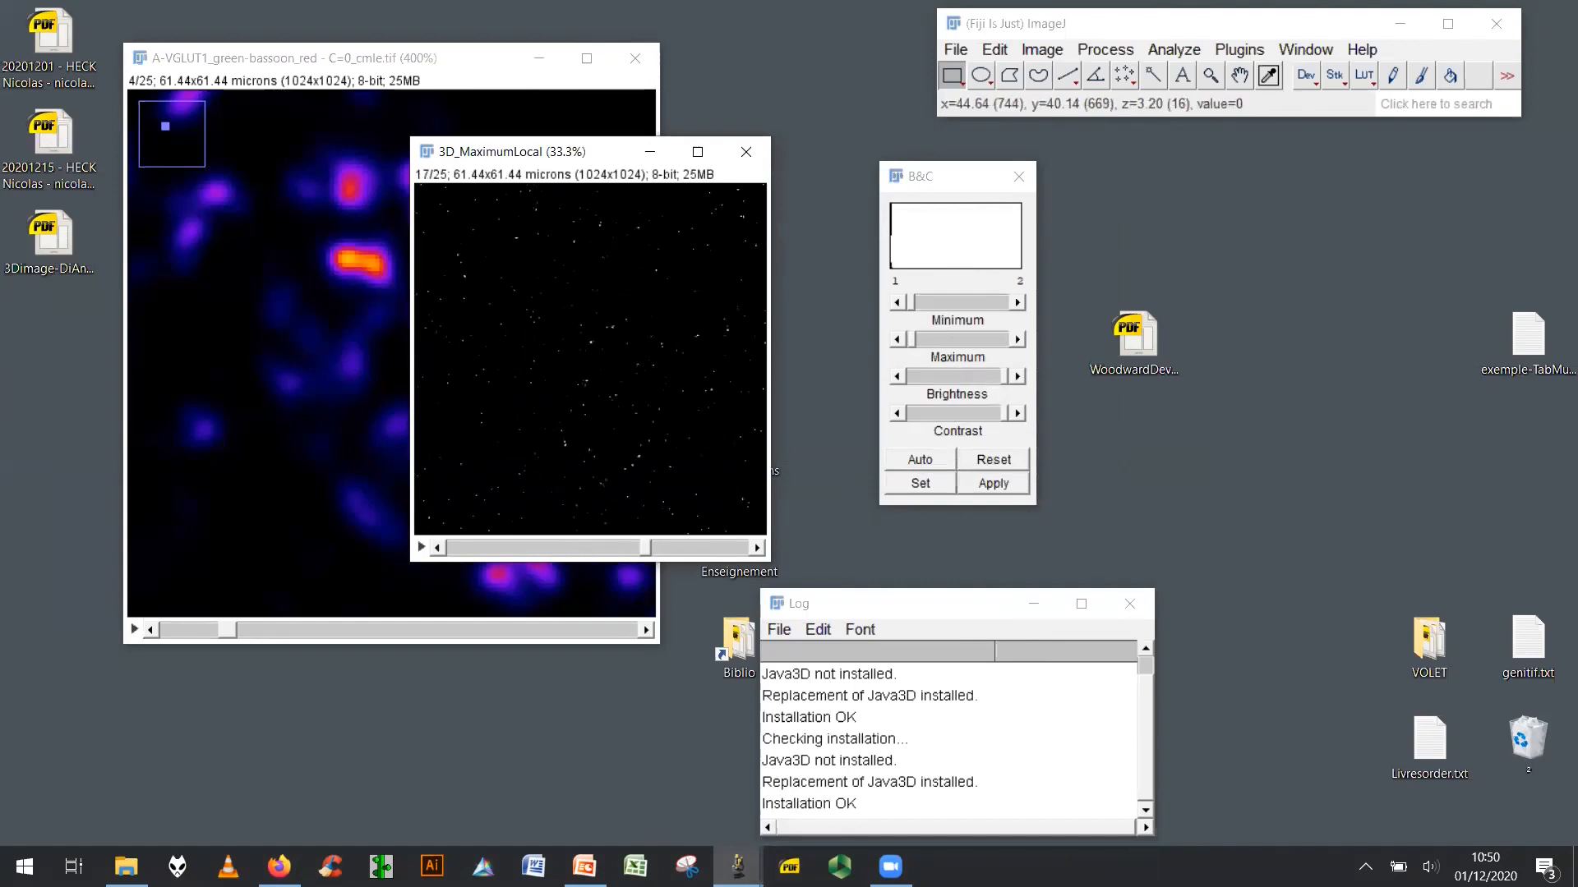
pyautogui.click(1208, 78)
pyautogui.click(608, 401)
pyautogui.click(627, 402)
pyautogui.click(658, 393)
pyautogui.click(669, 387)
pyautogui.click(669, 387)
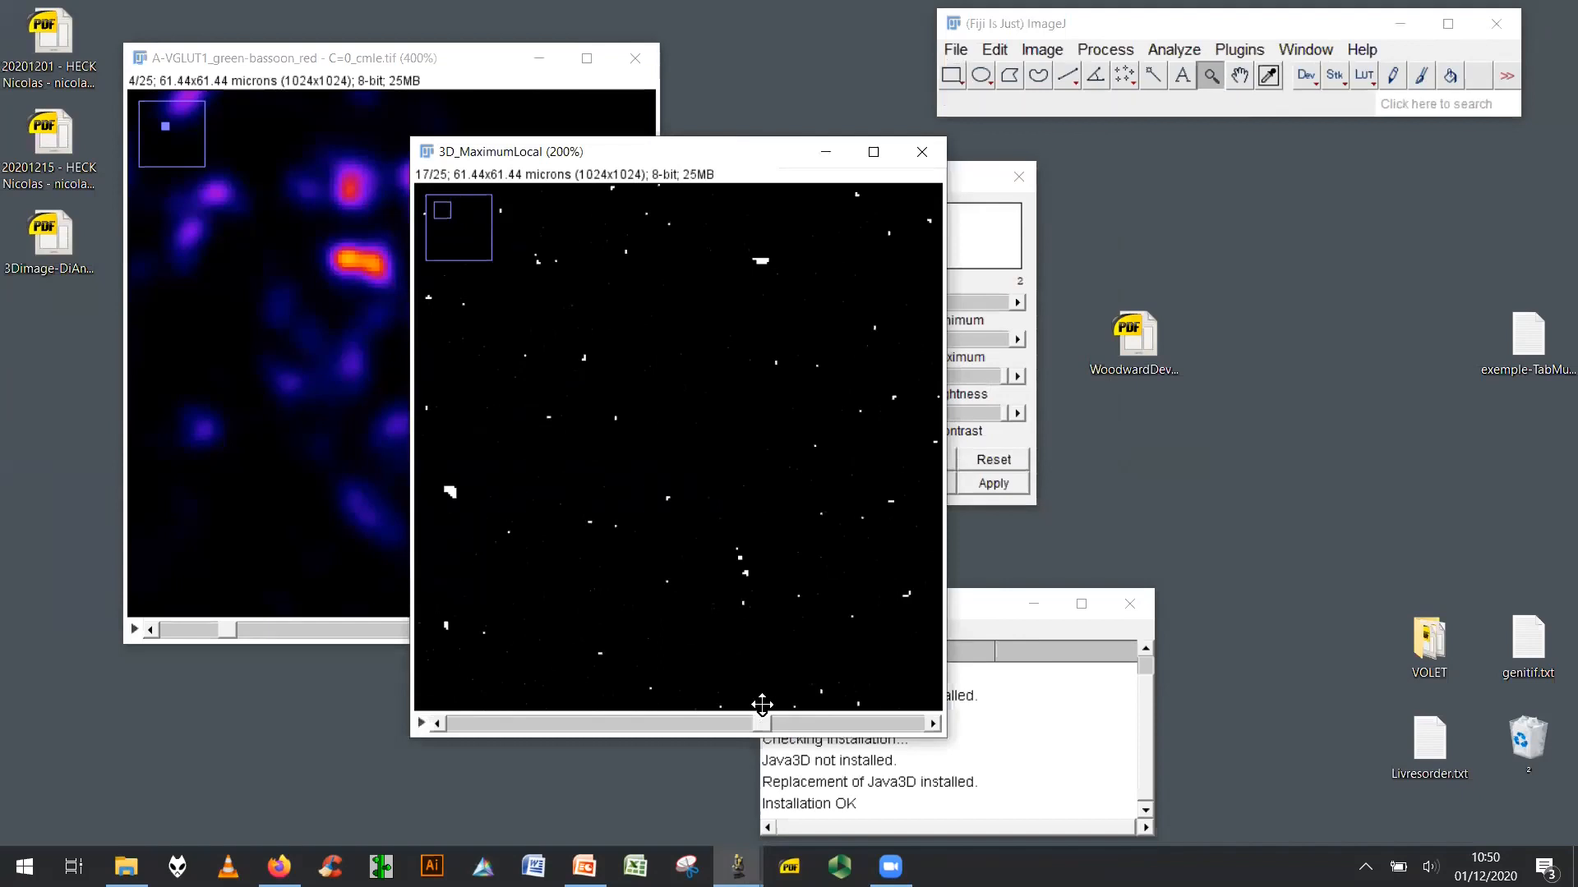
# Inspect slices 14 through 20 of the local-maximum stack and place its window beside the original image for comparison.
pyautogui.click(723, 729)
pyautogui.moveTo(724, 728)
pyautogui.mouseDown()
pyautogui.moveTo(589, 733)
pyautogui.moveTo(698, 728)
pyautogui.mouseUp()
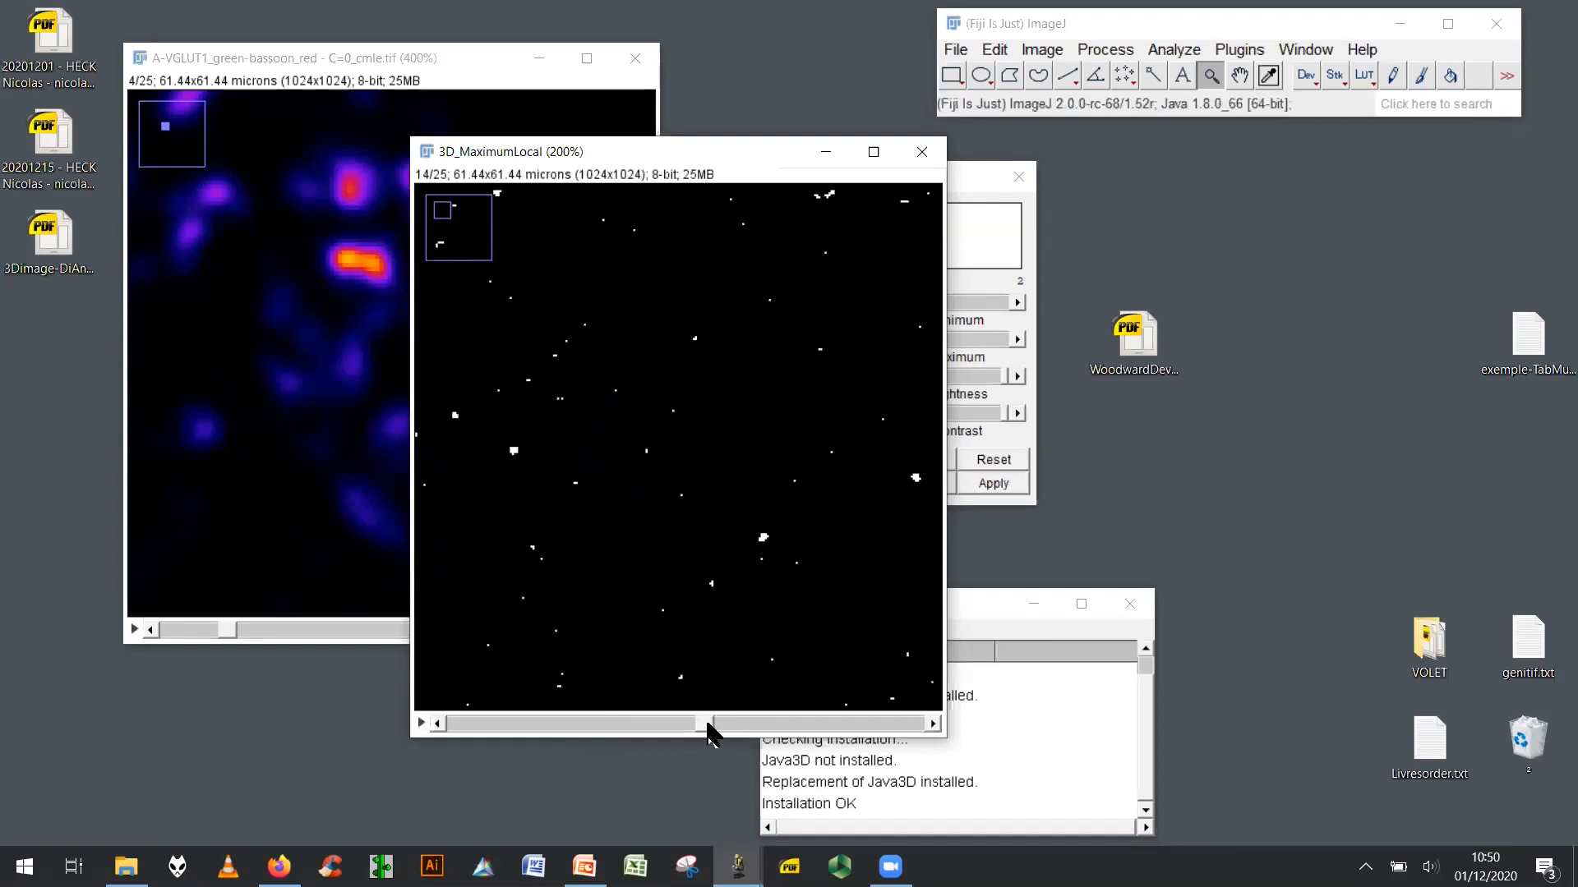
pyautogui.moveTo(703, 724); pyautogui.dragTo(821, 715)
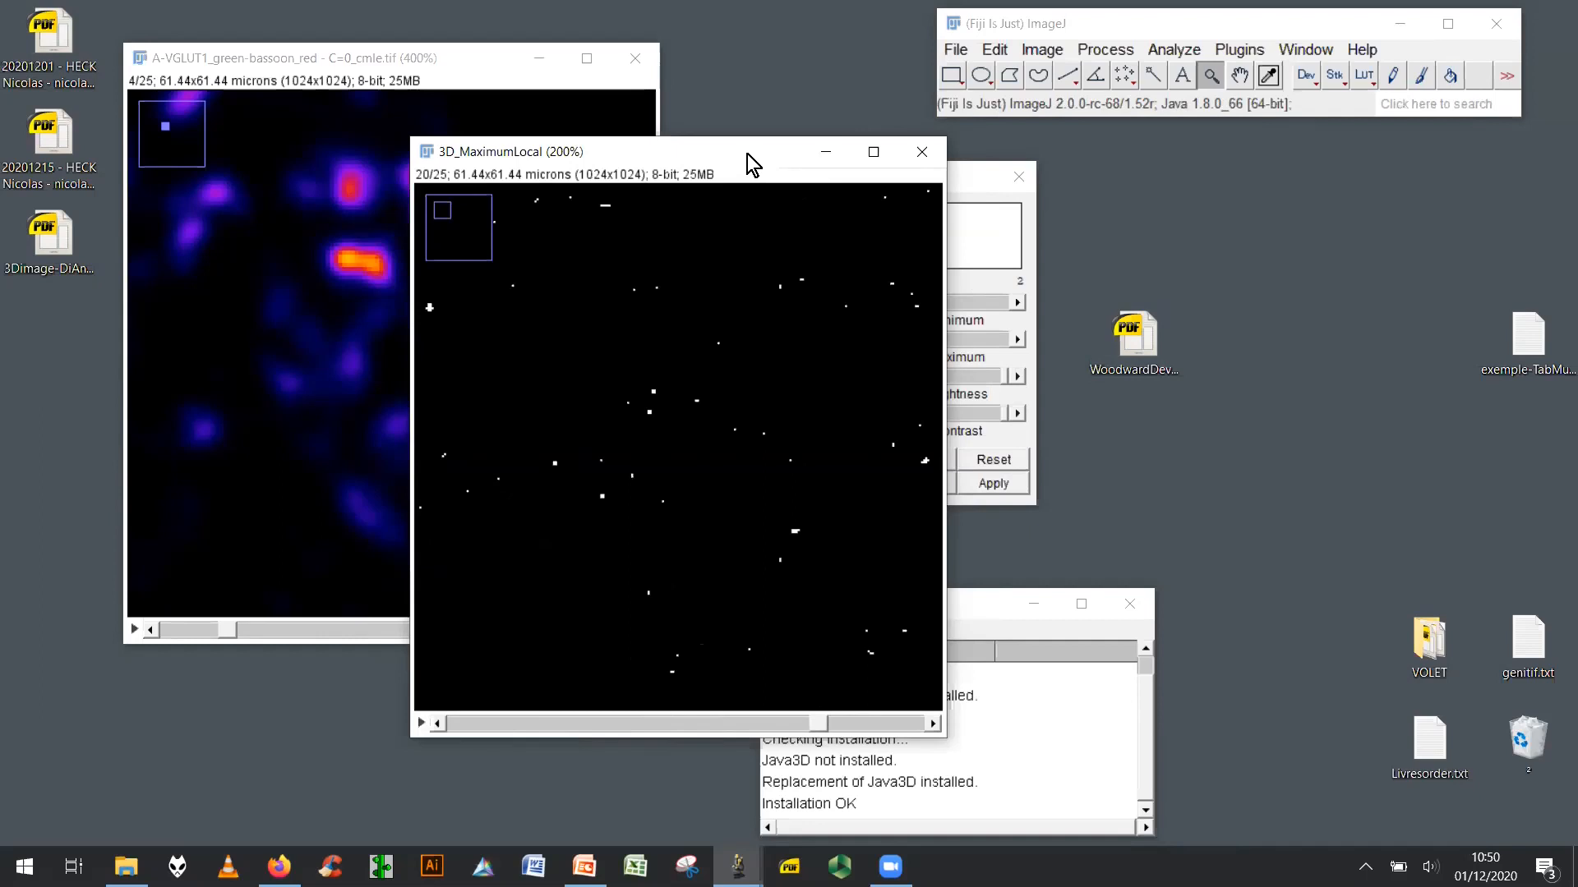
pyautogui.moveTo(747, 154); pyautogui.dragTo(1032, 146)
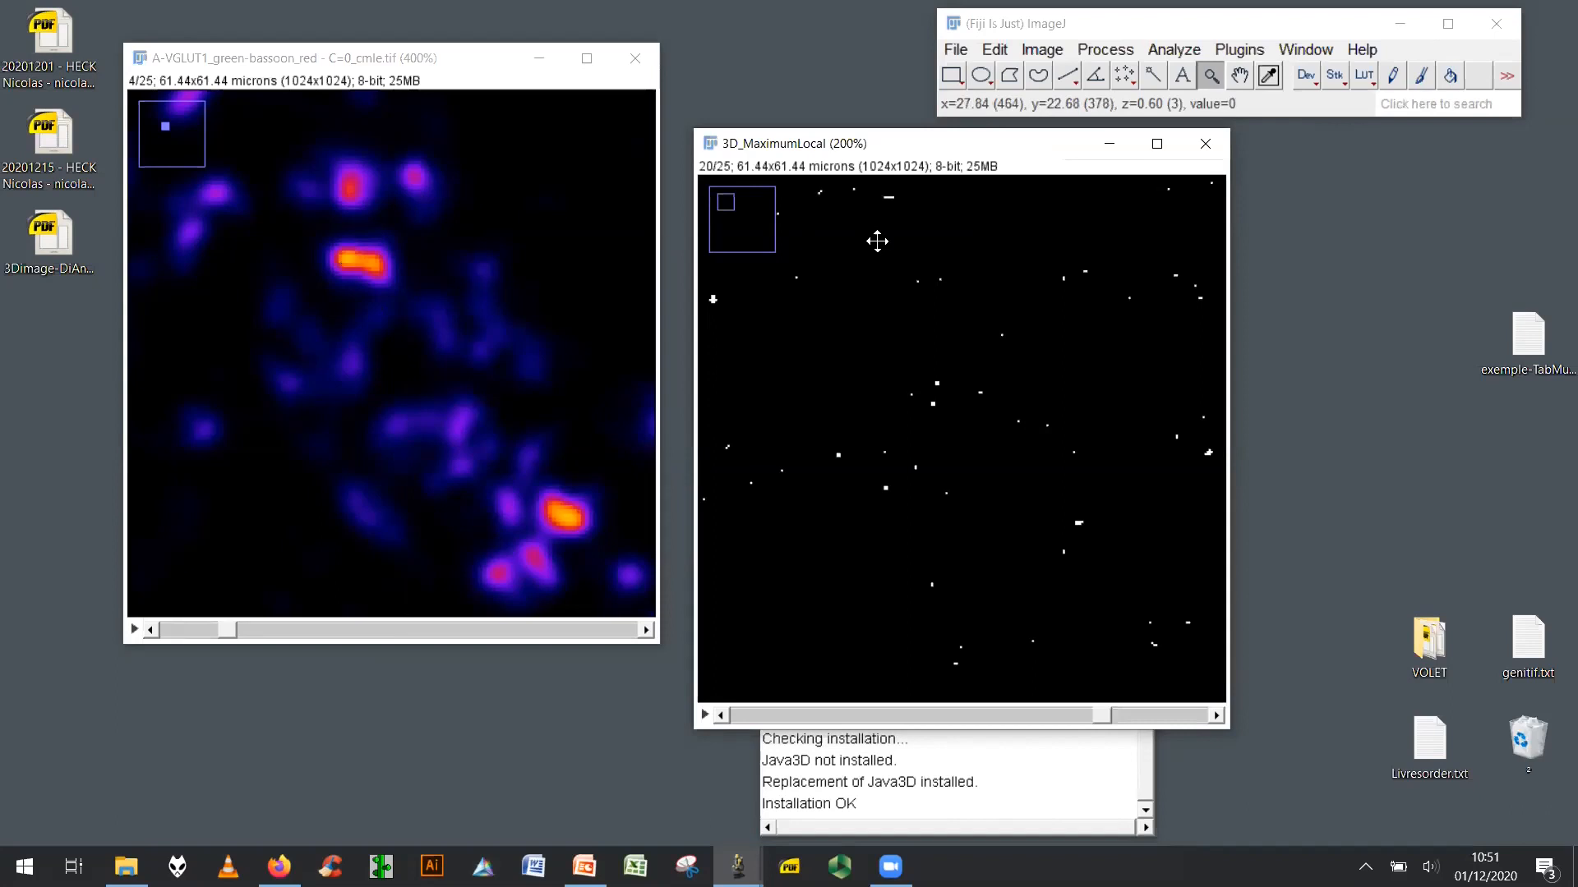
pyautogui.click(1228, 55)
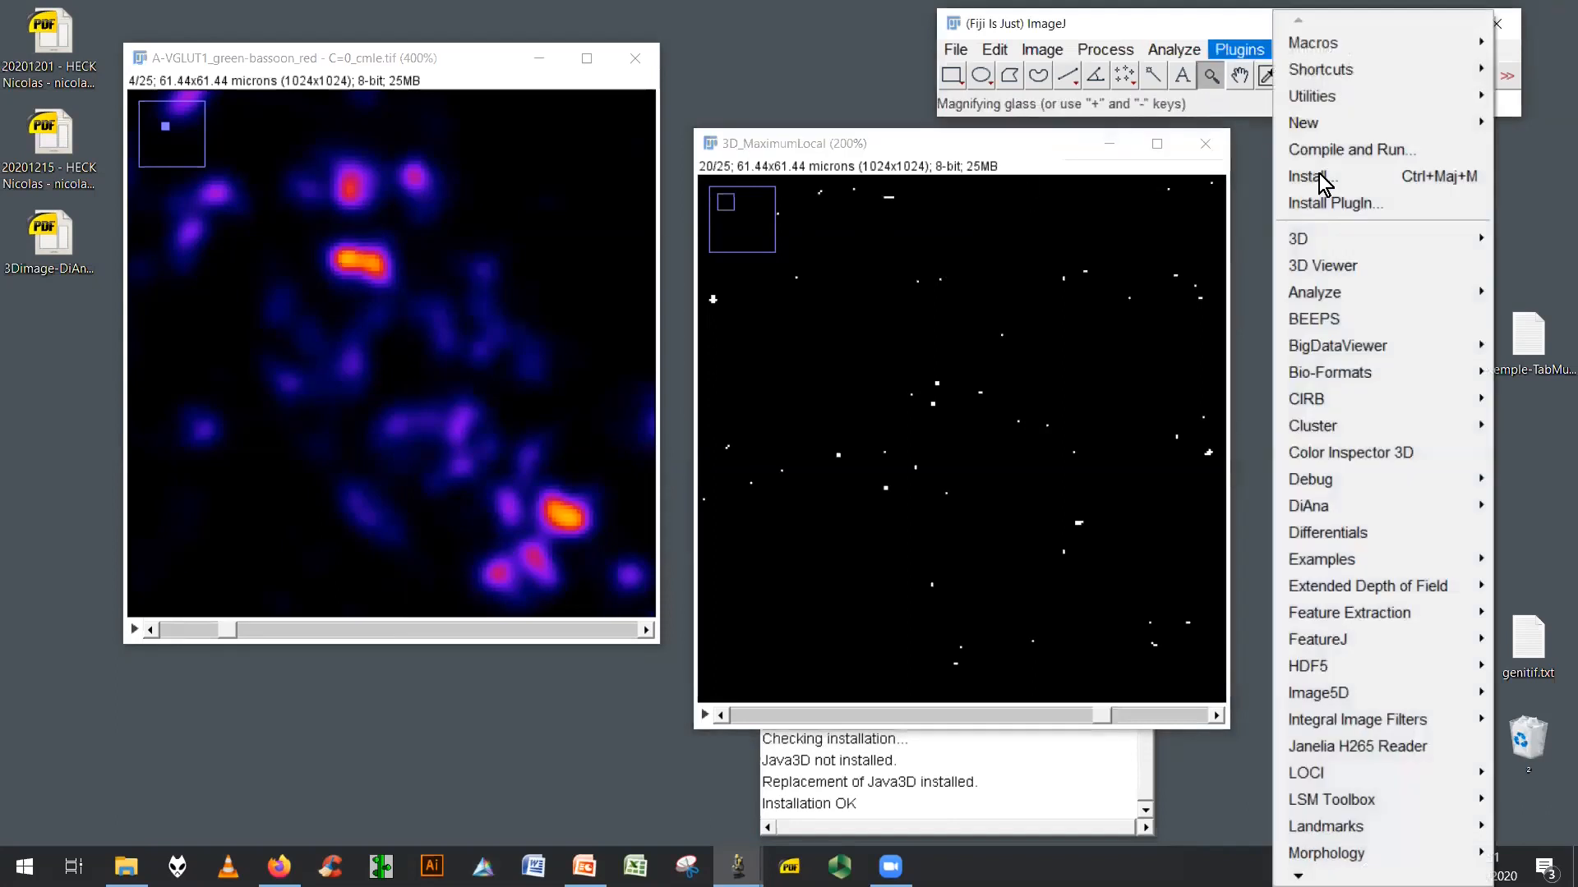
pyautogui.moveTo(1323, 239)
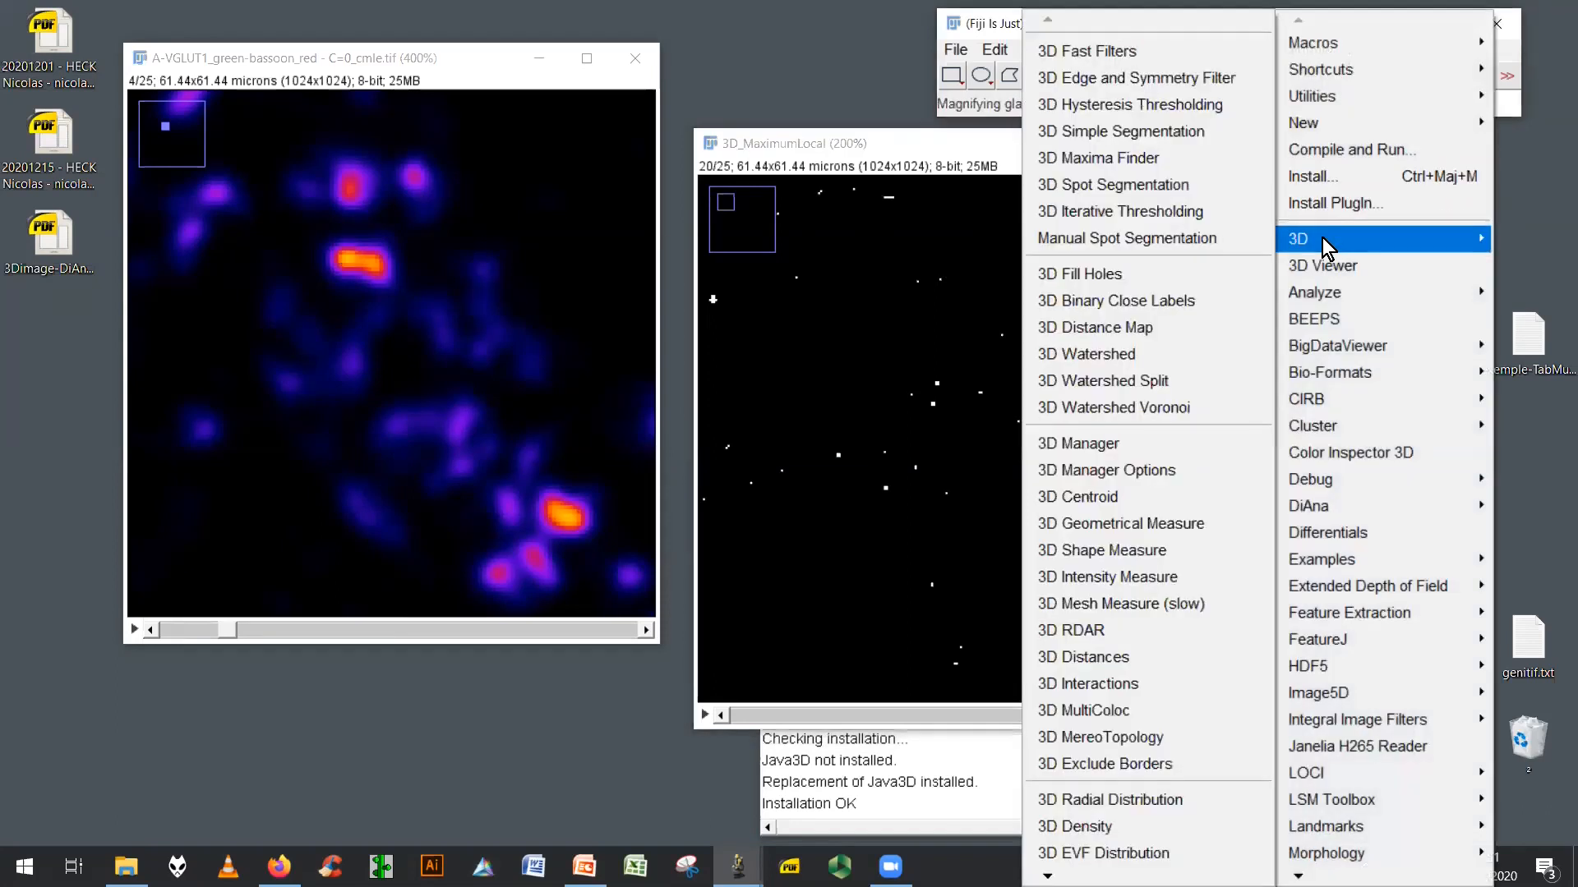
pyautogui.click(1168, 190)
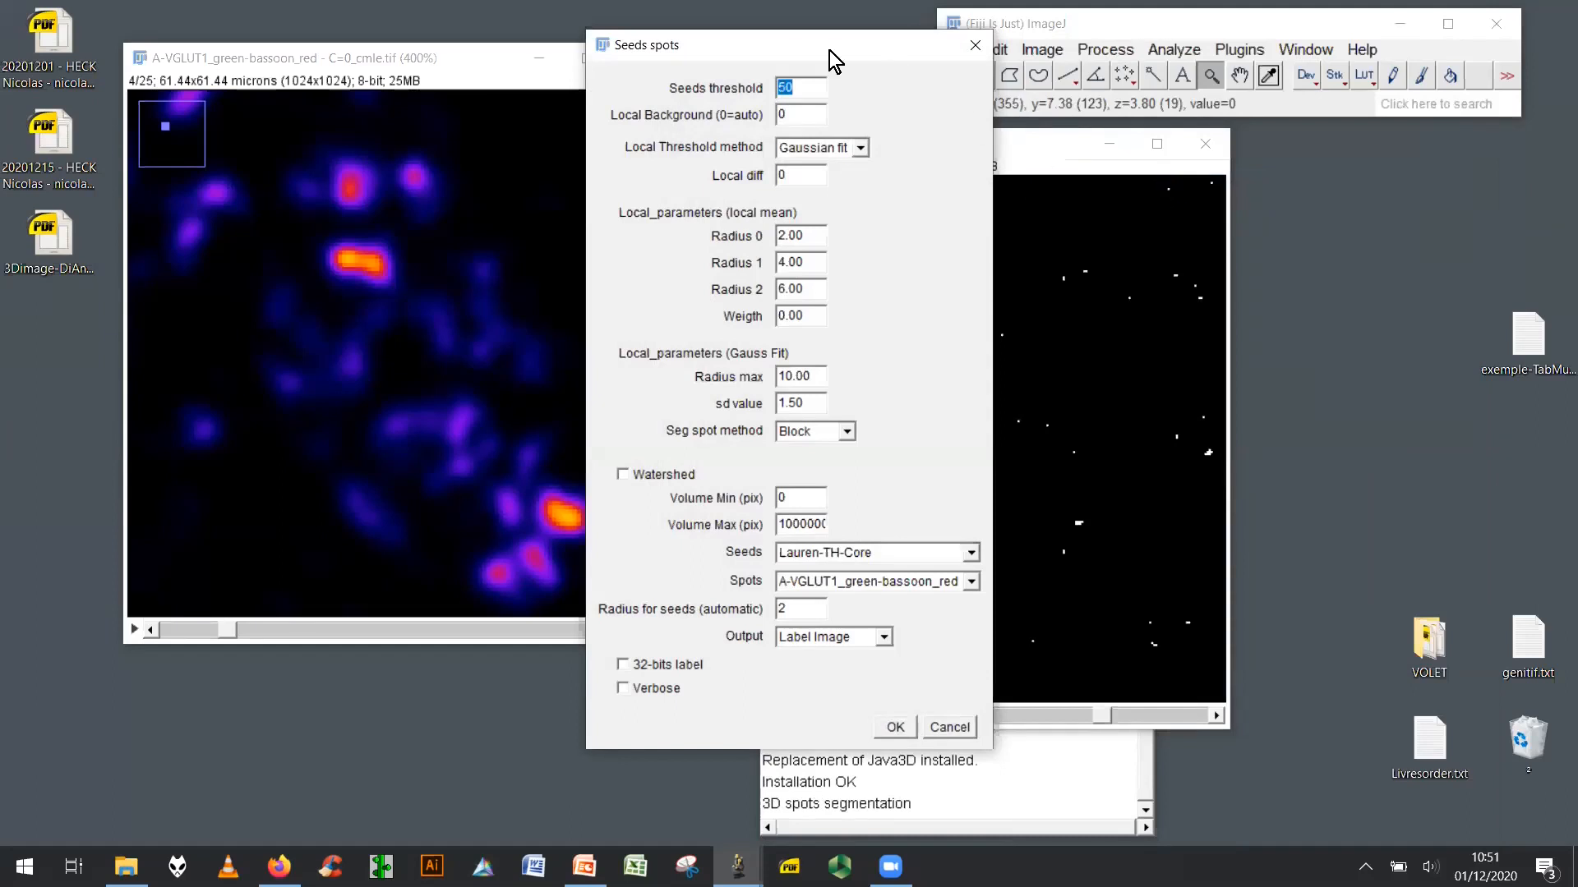
pyautogui.moveTo(830, 51); pyautogui.dragTo(761, 105)
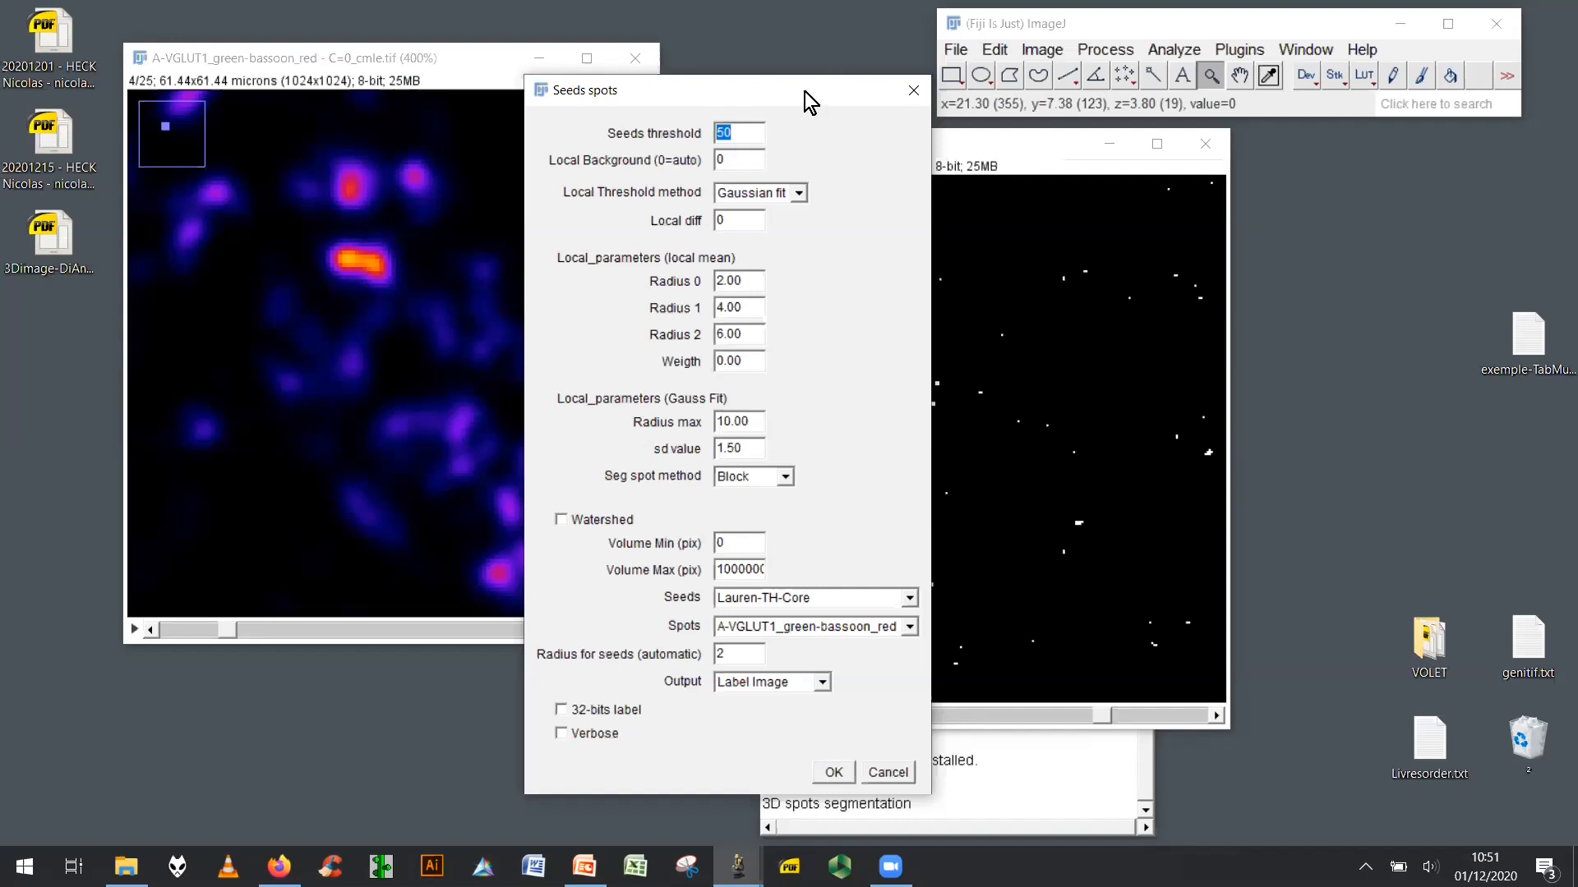
pyautogui.moveTo(793, 107); pyautogui.dragTo(1117, 359)
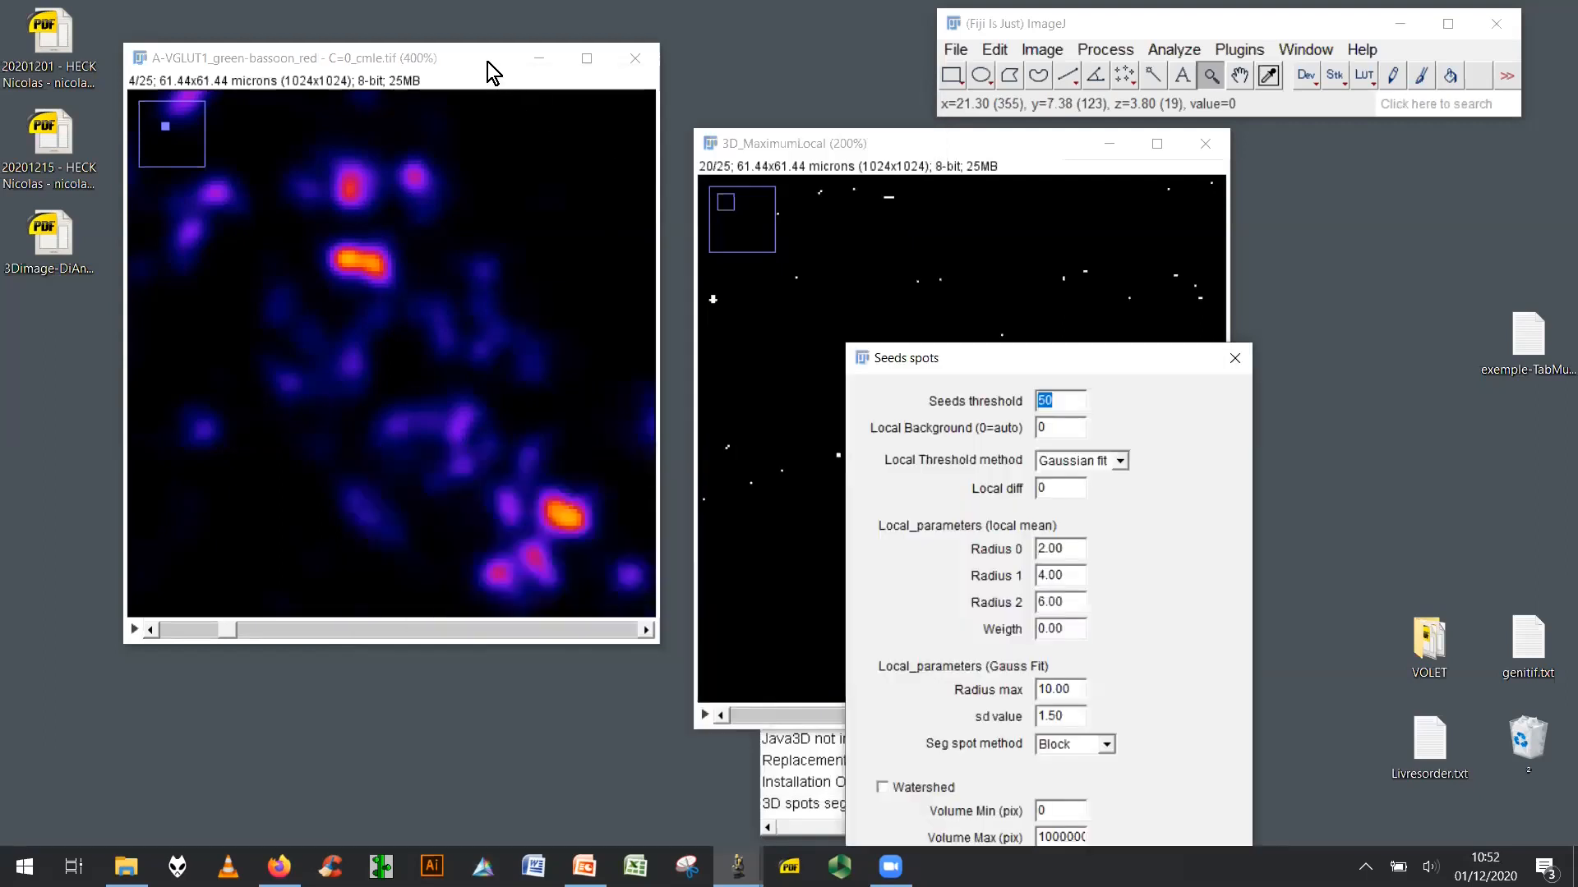
pyautogui.moveTo(940, 360); pyautogui.dragTo(630, 101)
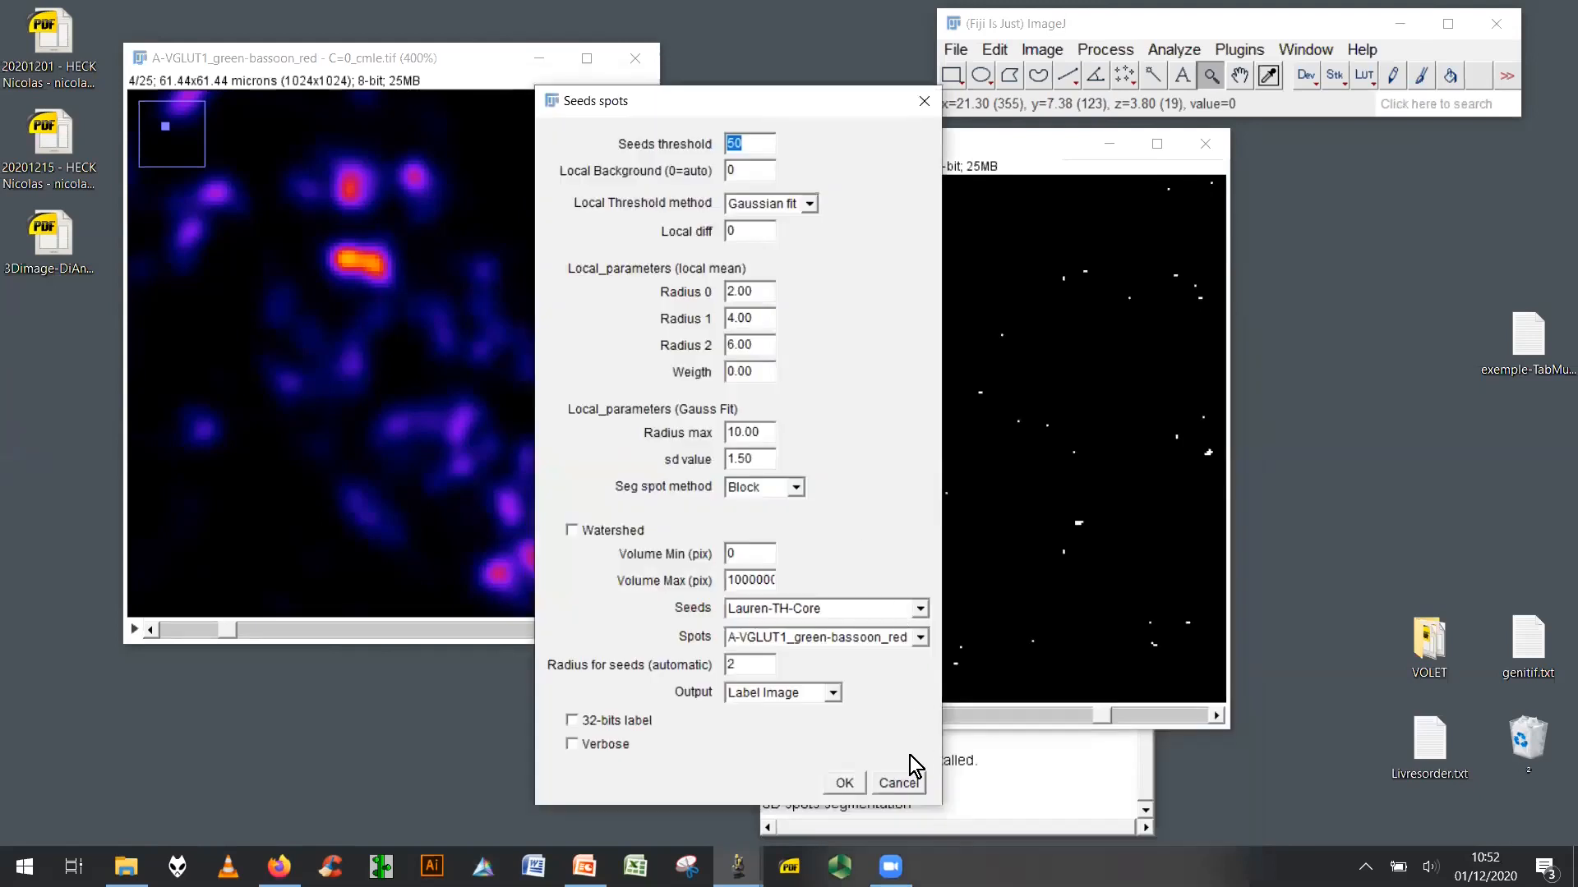
pyautogui.click(901, 783)
# Merge the VGLUT1 stack as C1 and 3D_MaximumLocal as C2 into a composite, keeping the source images and their LUTs.
pyautogui.click(1042, 50)
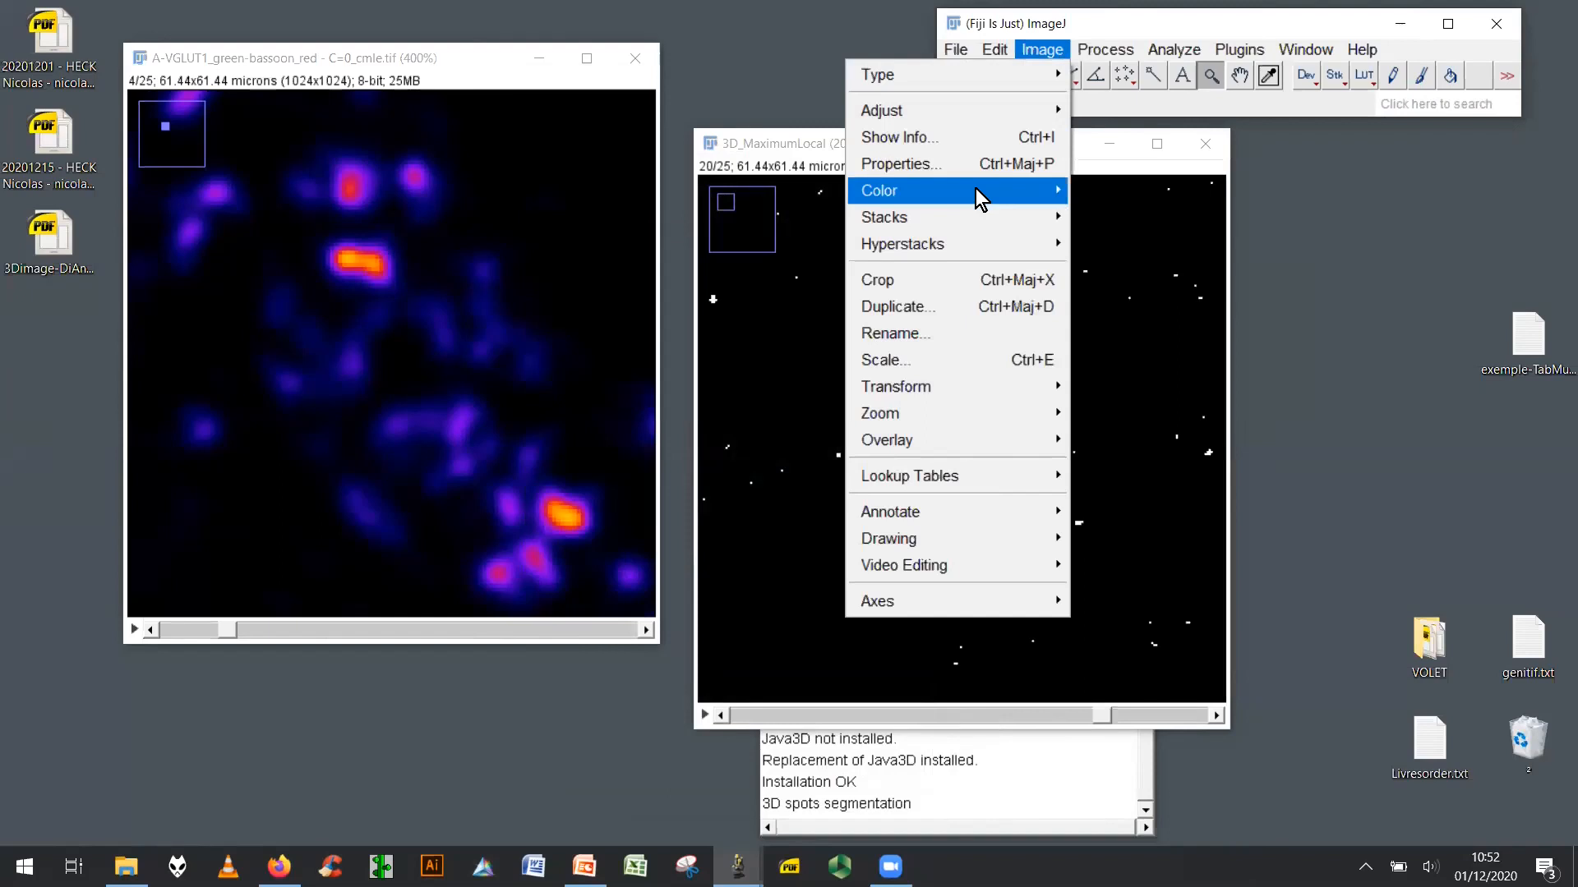
pyautogui.moveTo(975, 189)
pyautogui.click(783, 214)
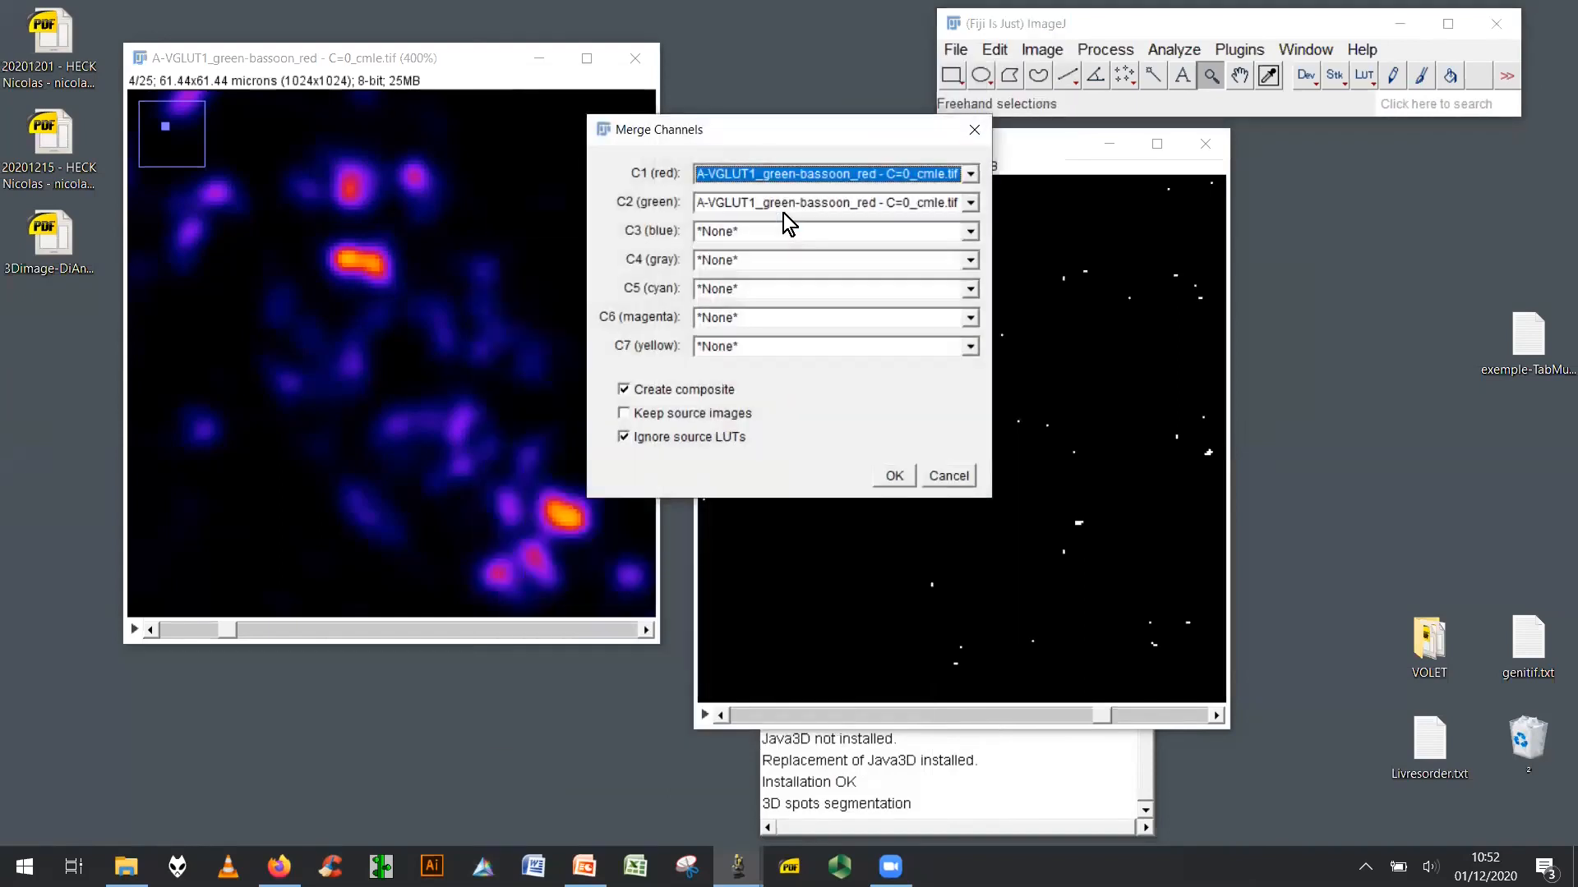
pyautogui.click(970, 204)
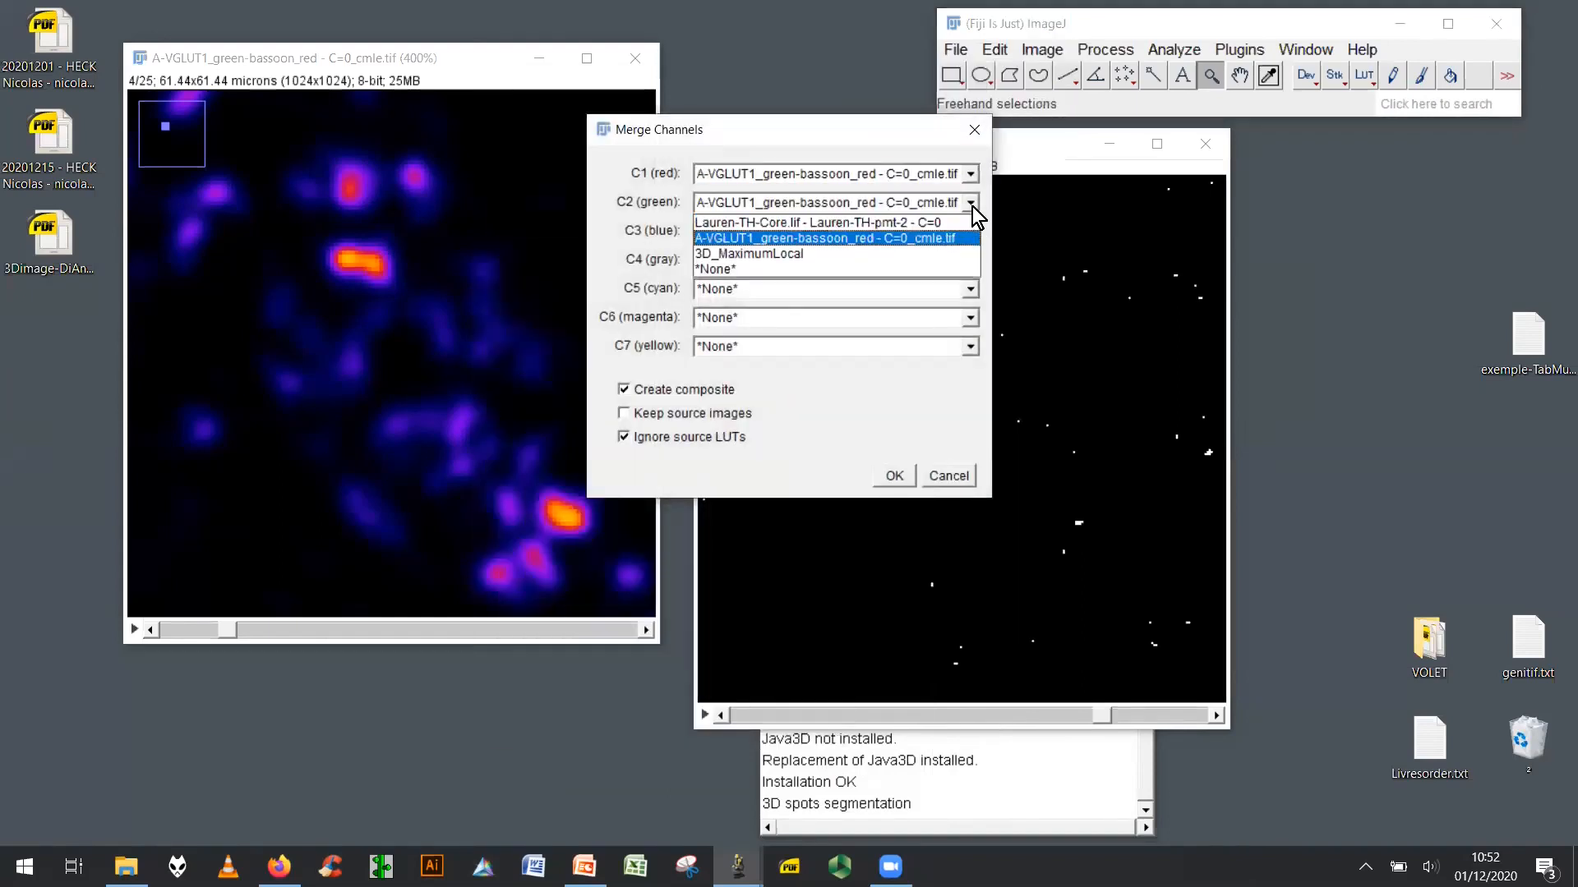
pyautogui.click(933, 254)
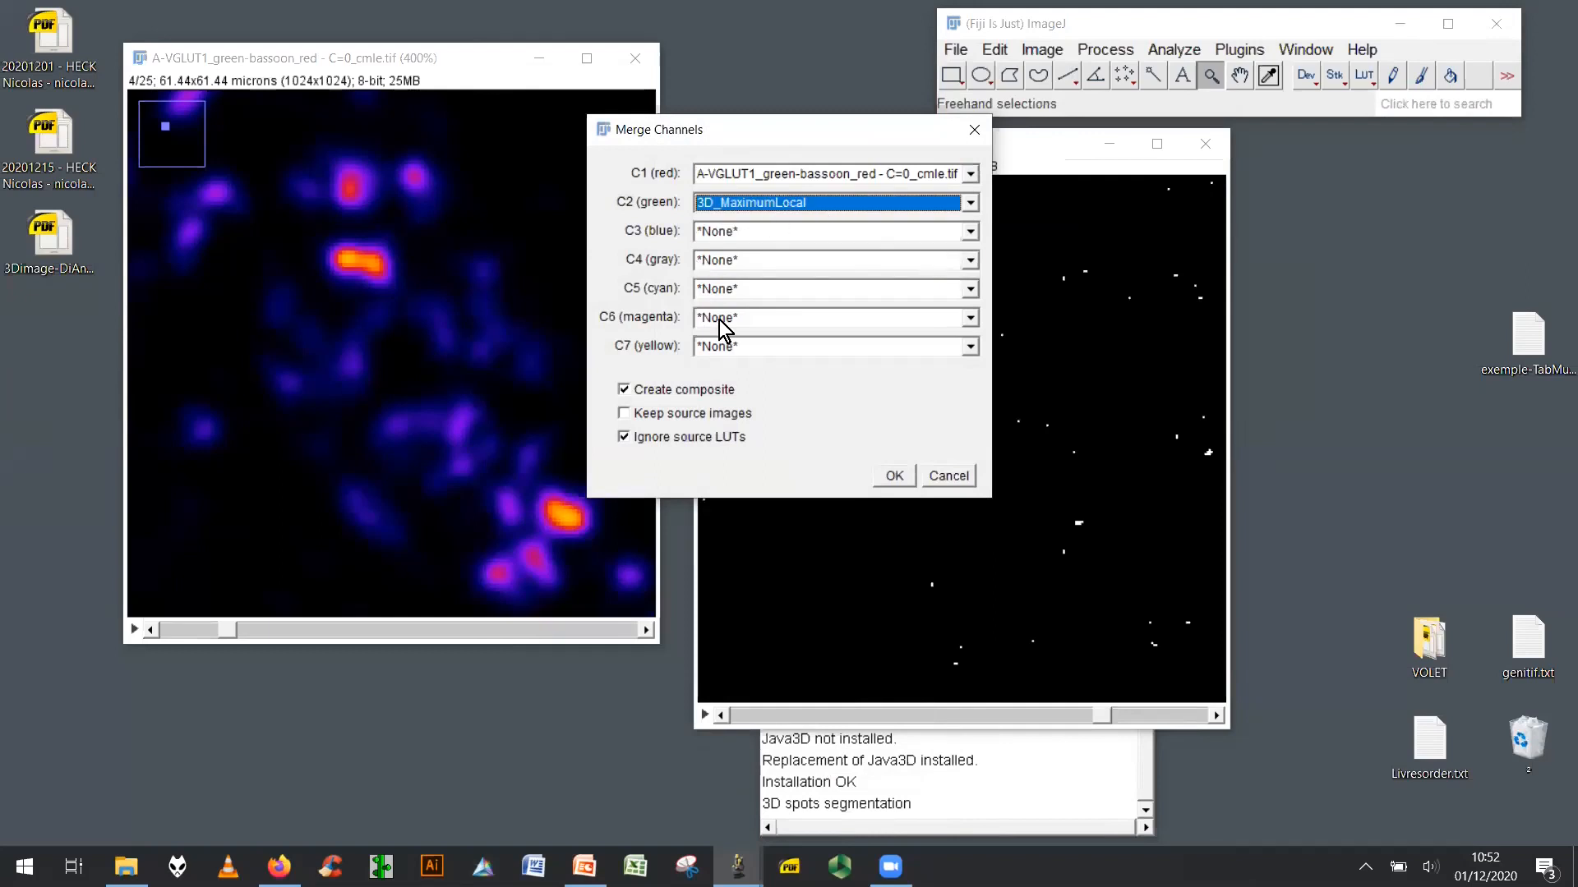
pyautogui.click(701, 437)
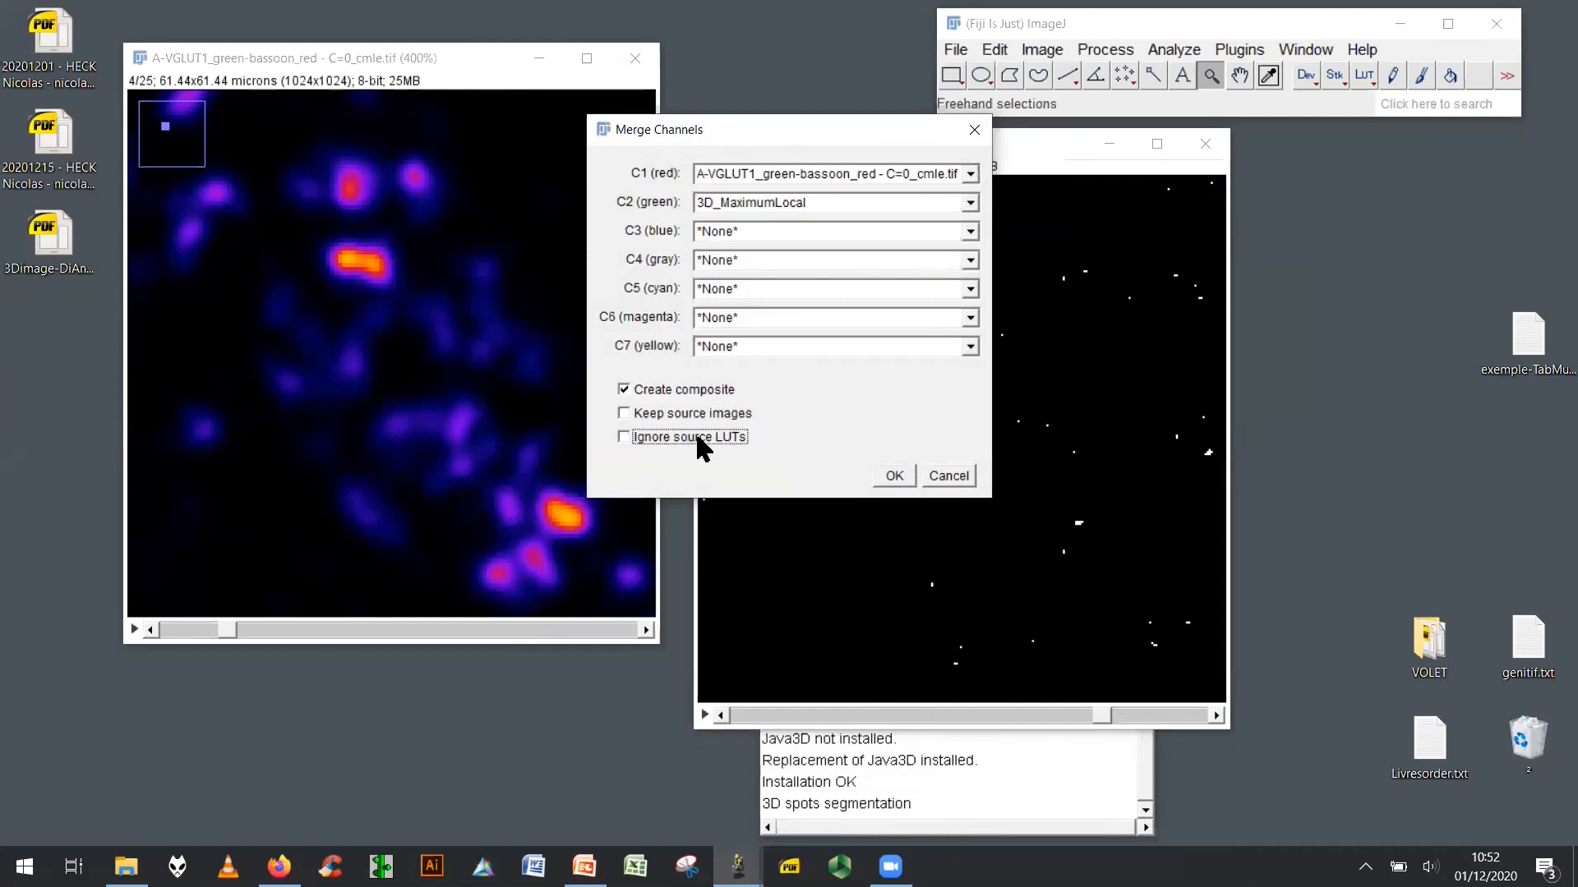
pyautogui.click(697, 413)
pyautogui.click(894, 477)
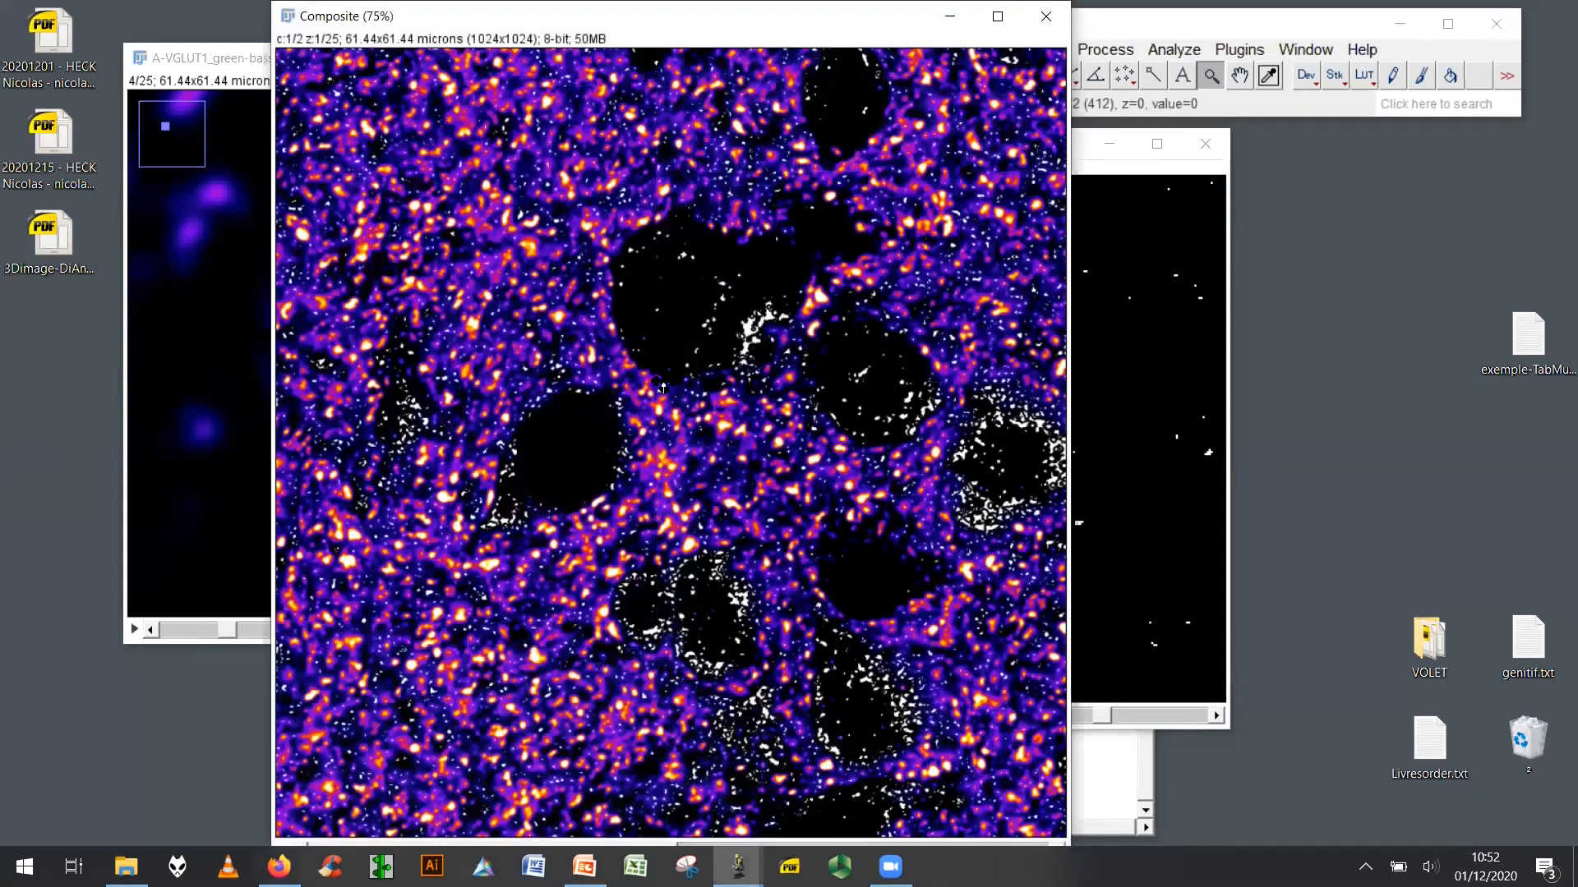
# Examine how the local maxima overlap the VGLUT1 puncta on slice 14 of the composite at 300% magnification.
pyautogui.click(664, 382)
pyautogui.click(646, 513)
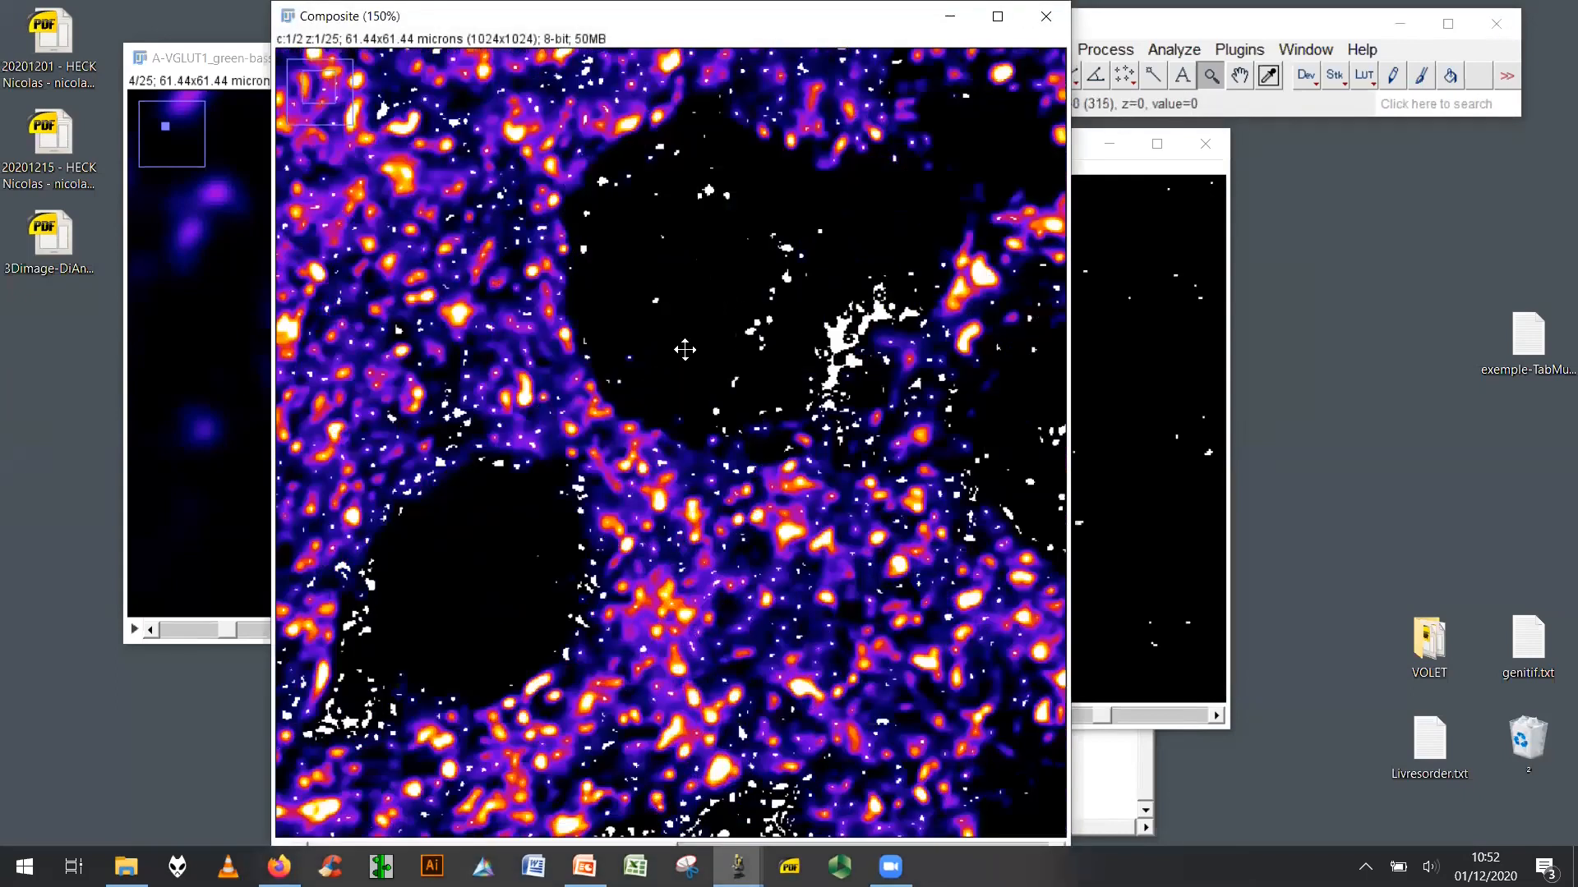
pyautogui.rightClick(648, 534)
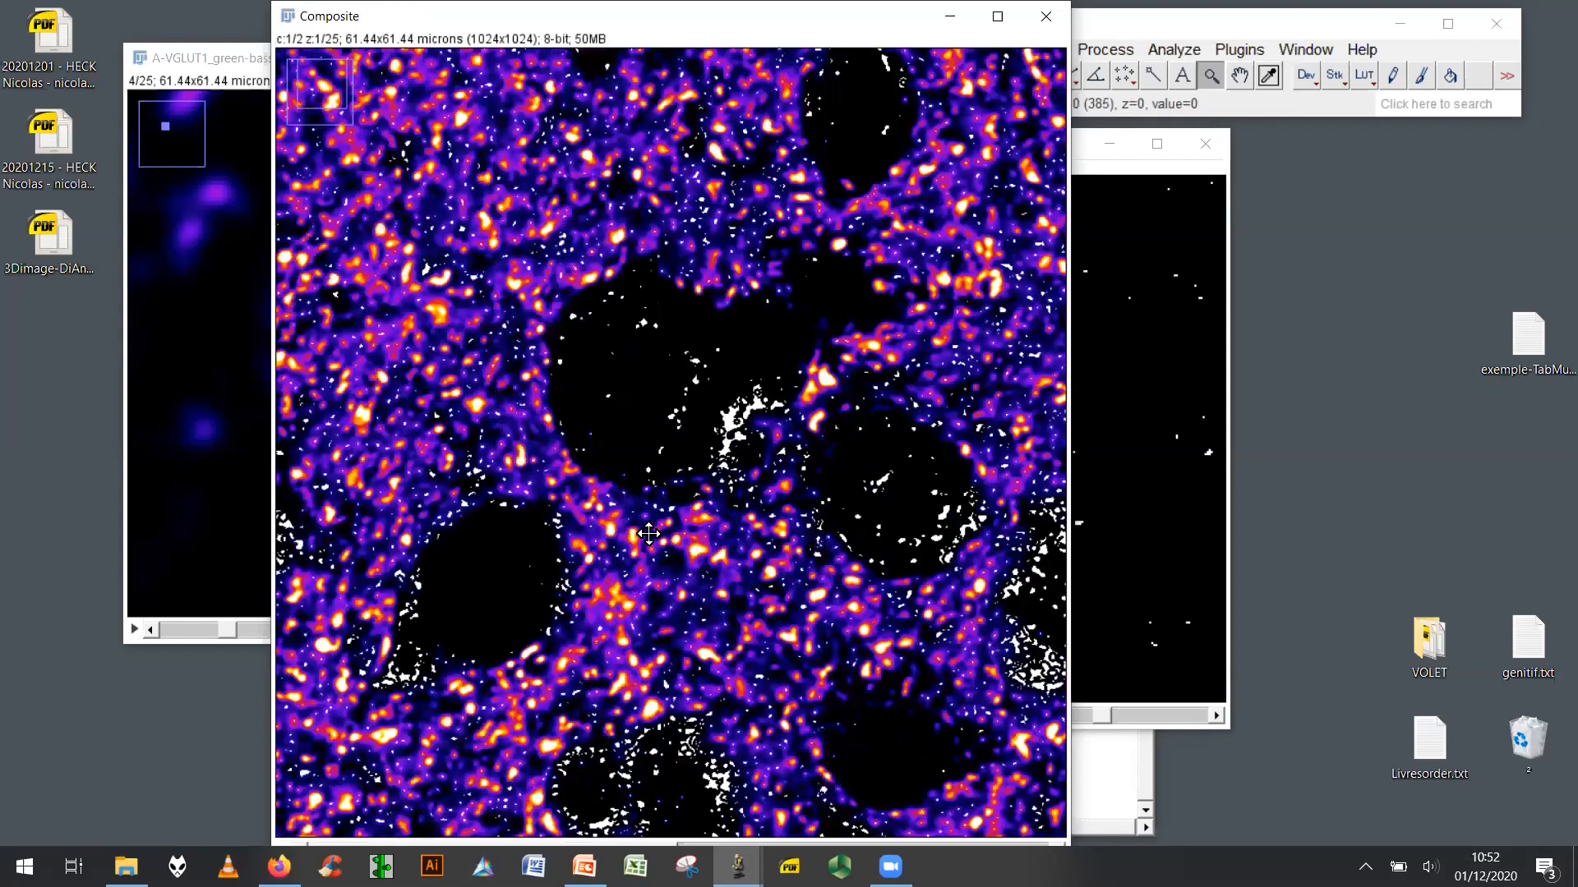
pyautogui.rightClick(649, 534)
pyautogui.rightClick(649, 534)
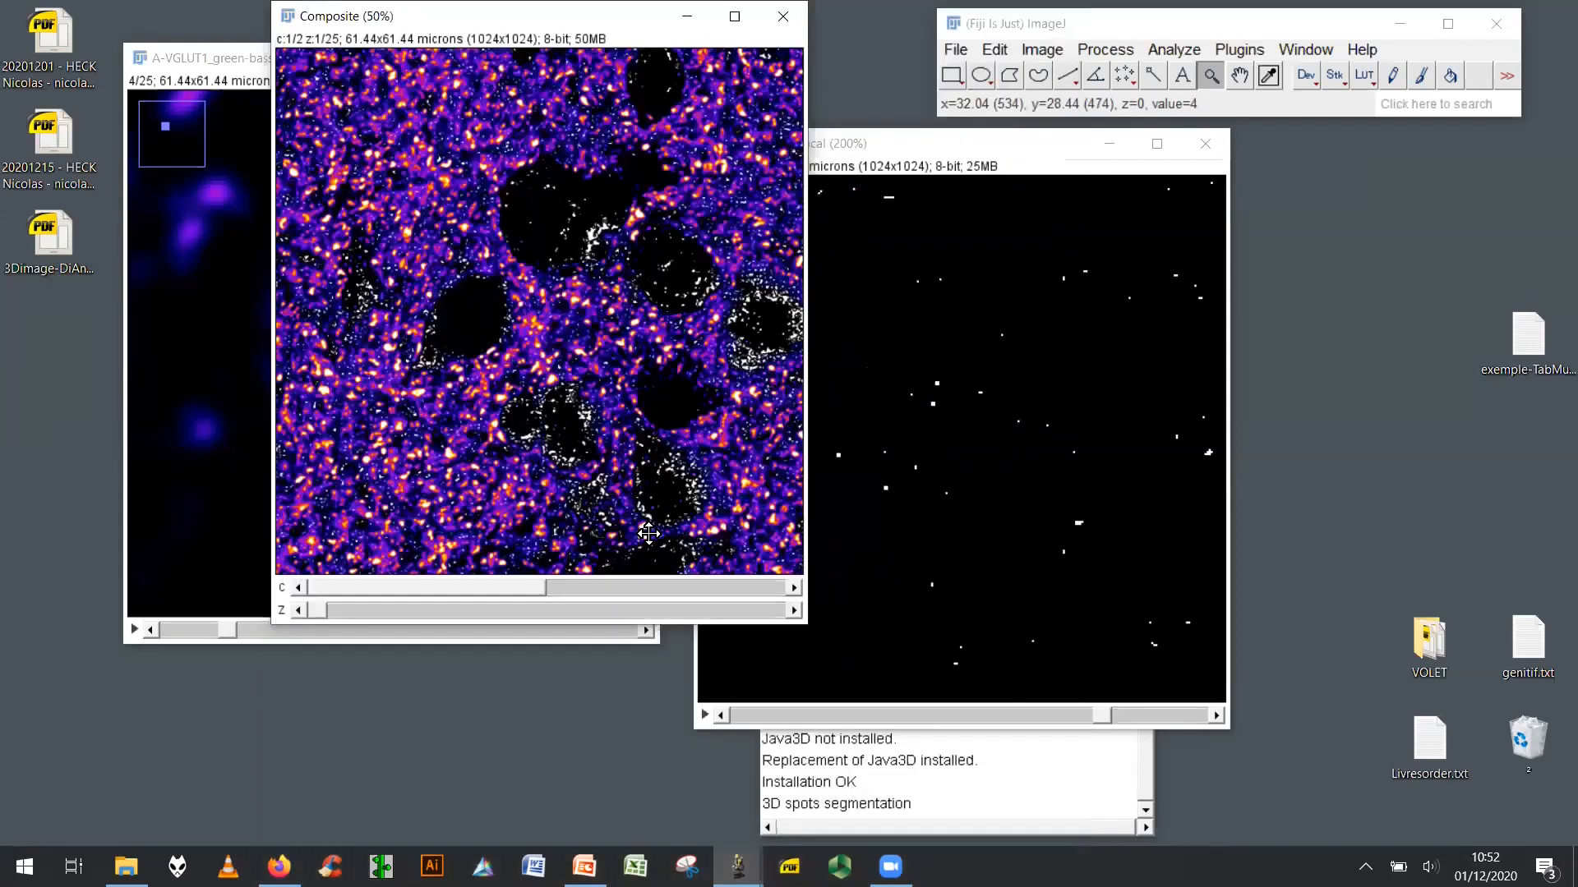
pyautogui.moveTo(381, 610); pyautogui.dragTo(566, 610)
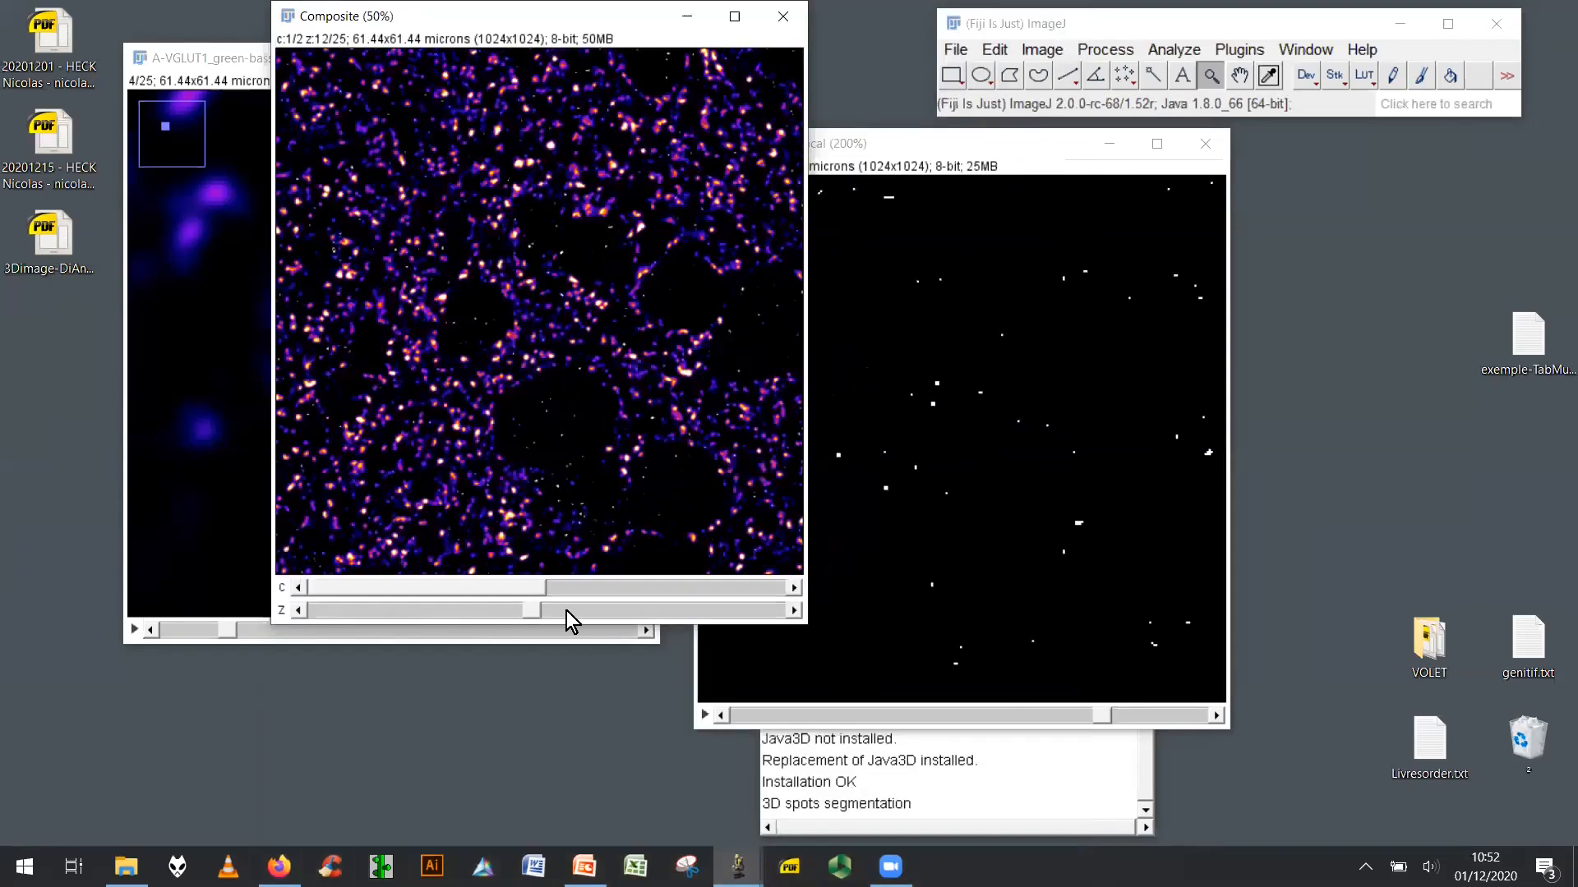
pyautogui.click(546, 233)
pyautogui.click(545, 232)
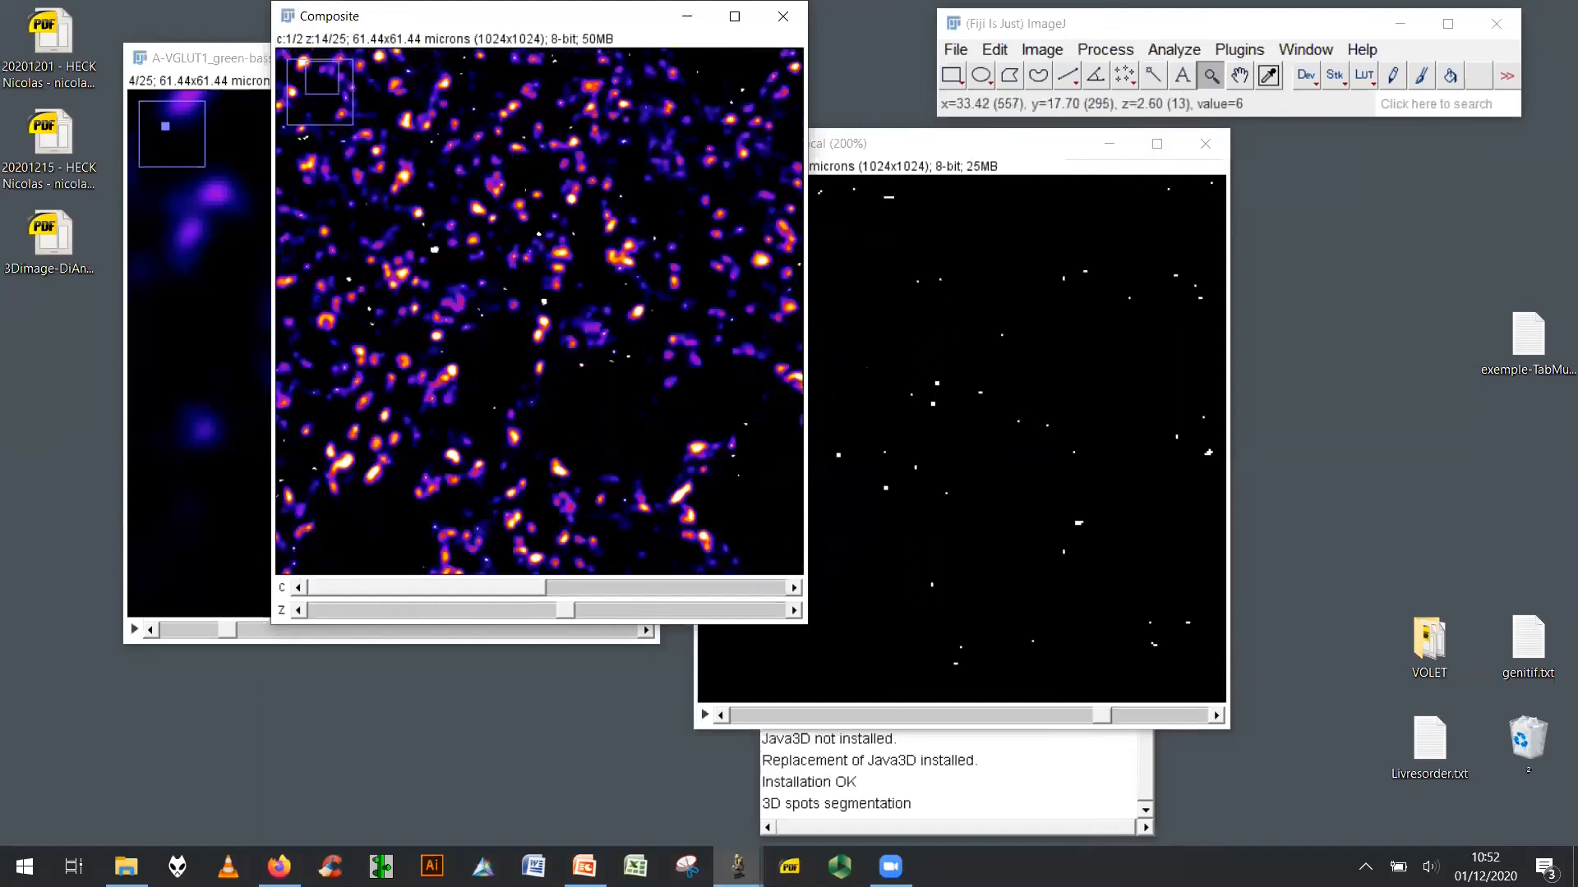
pyautogui.click(538, 240)
pyautogui.click(538, 240)
pyautogui.click(439, 293)
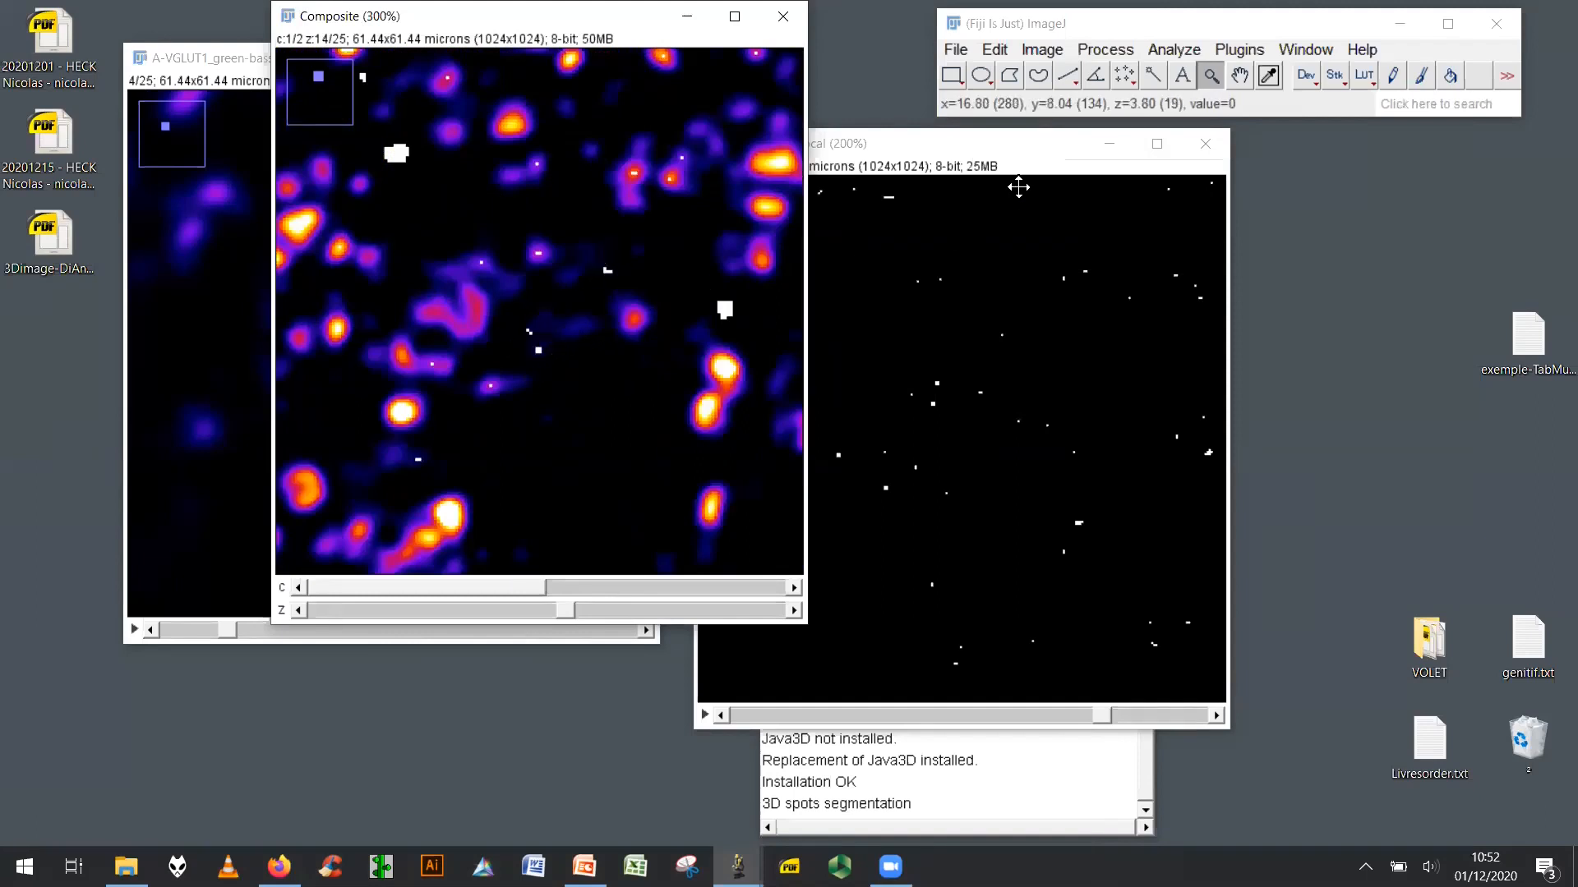
# Move the 3D_MaximumLocal window below the composite to uncover the B&C controls.
pyautogui.click(978, 186)
pyautogui.moveTo(978, 144); pyautogui.dragTo(835, 599)
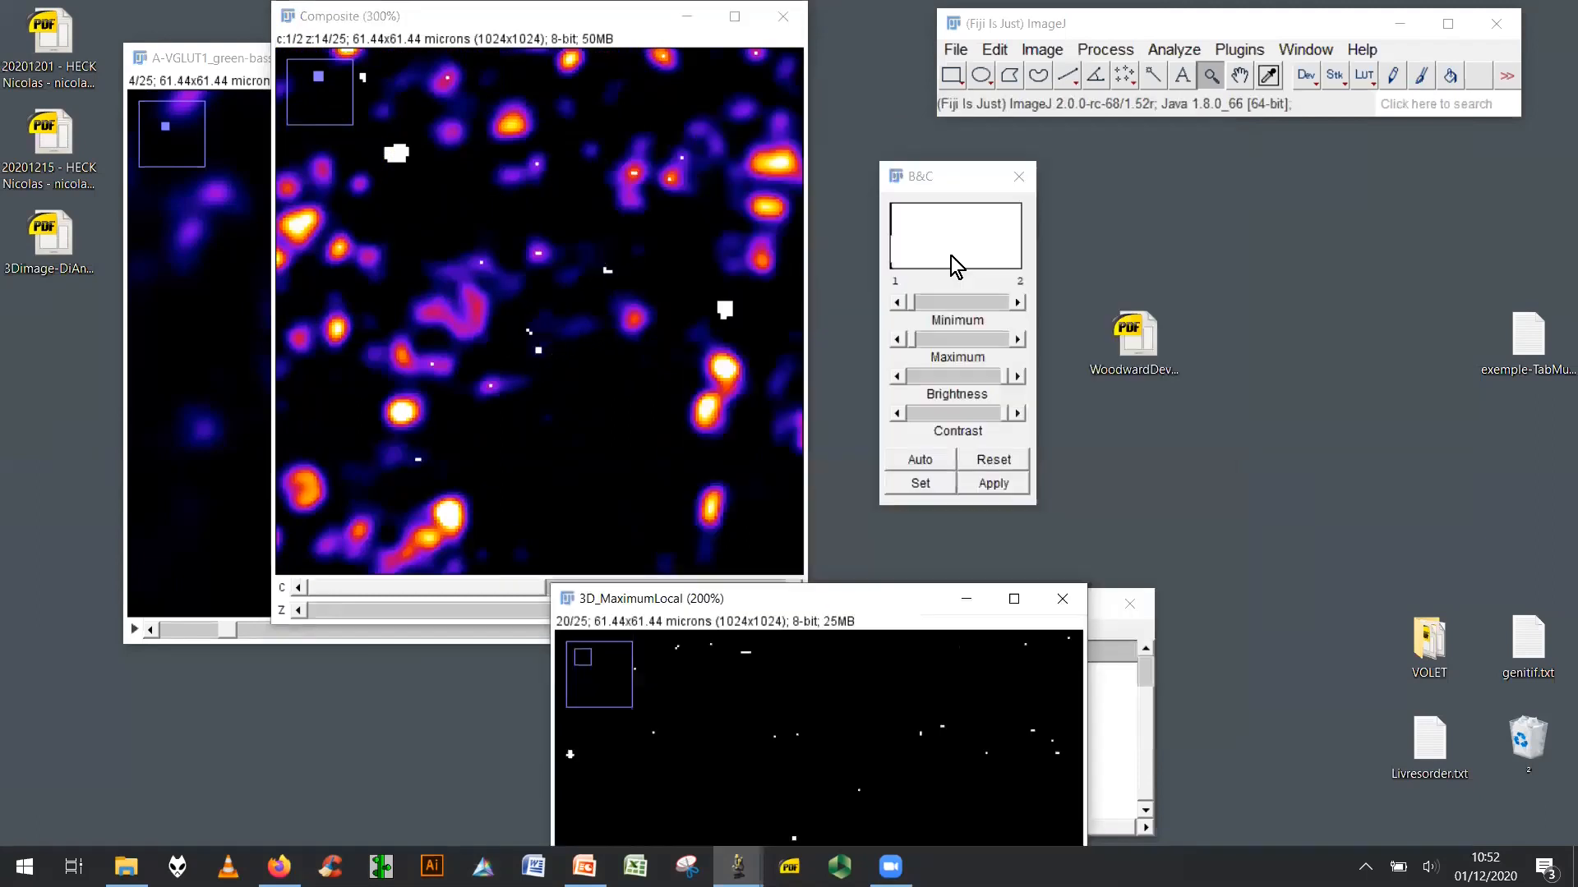
pyautogui.click(945, 176)
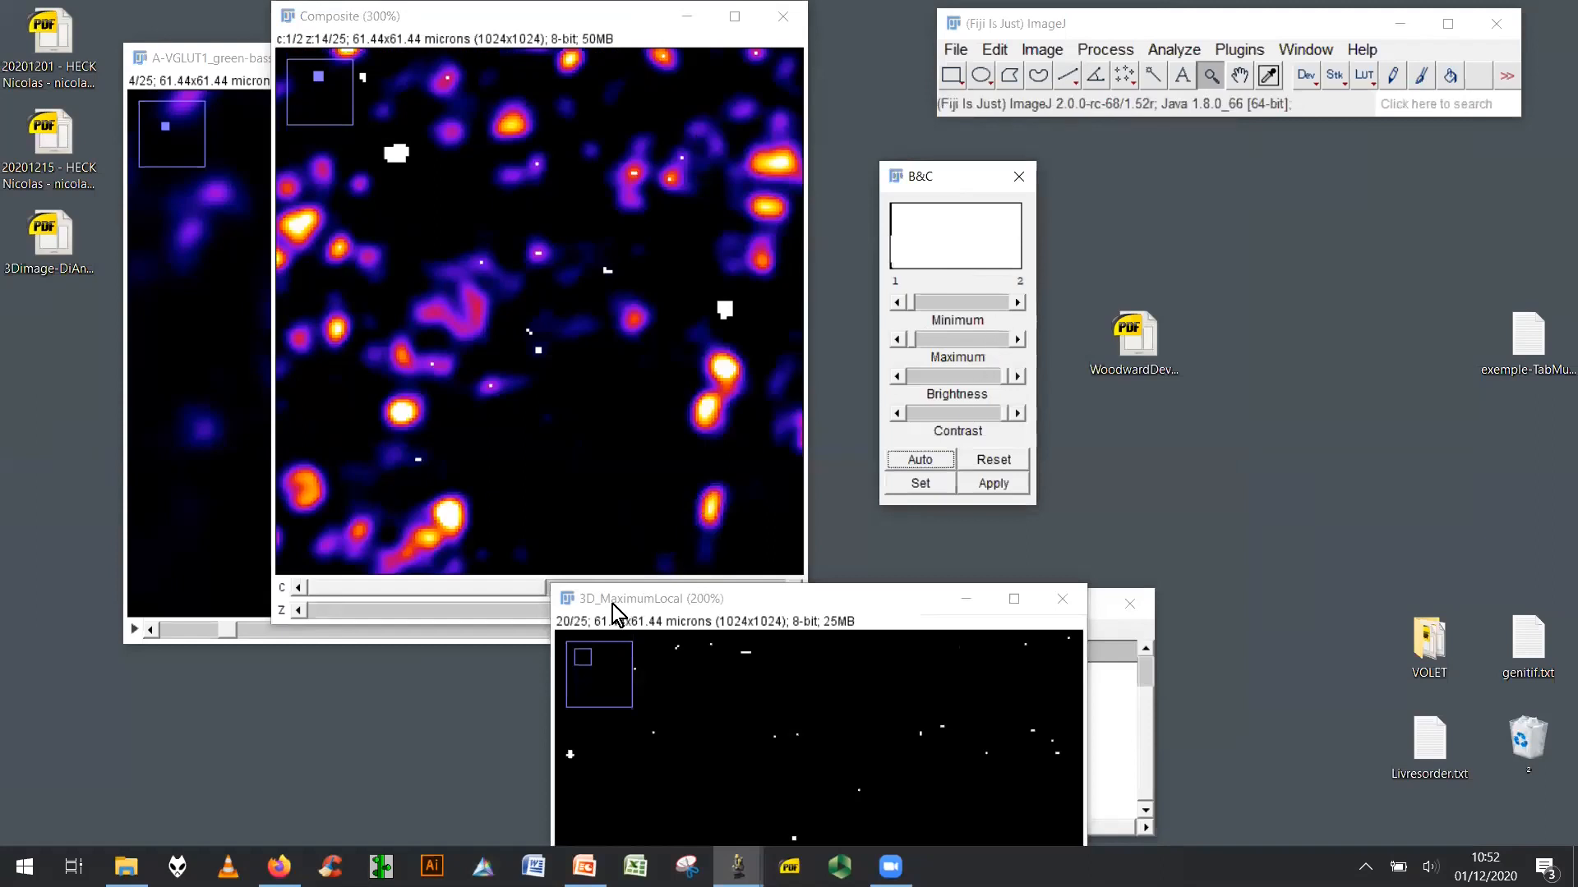
pyautogui.moveTo(634, 599); pyautogui.dragTo(654, 636)
# Select the composite's VGLUT1 channel and lower its maximum display value to 8 to reveal the dim signal.
pyautogui.click(657, 587)
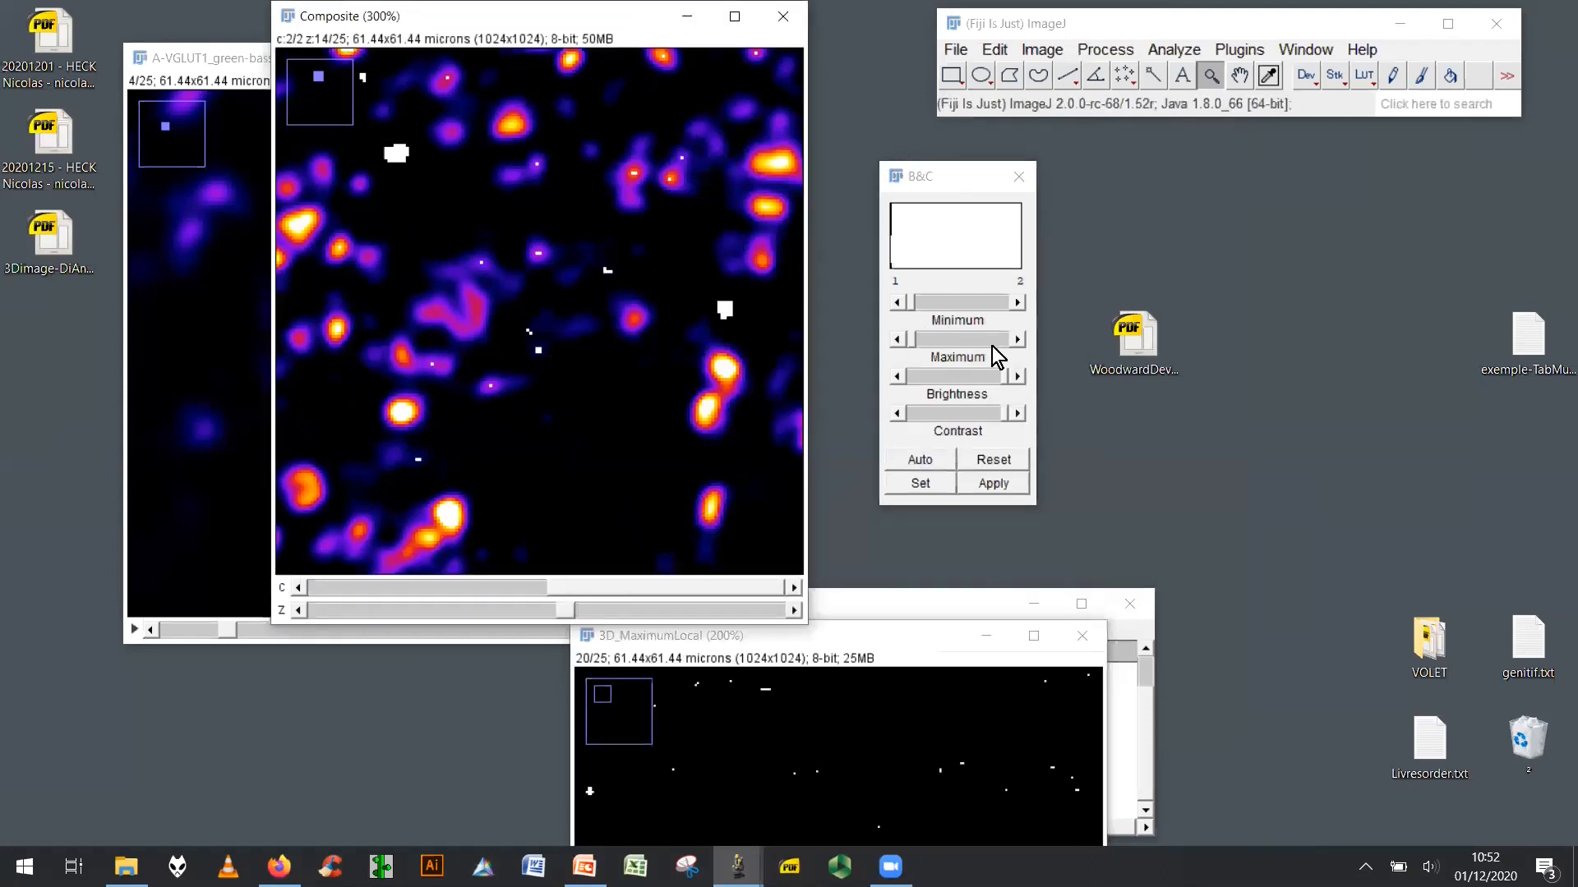
pyautogui.click(956, 182)
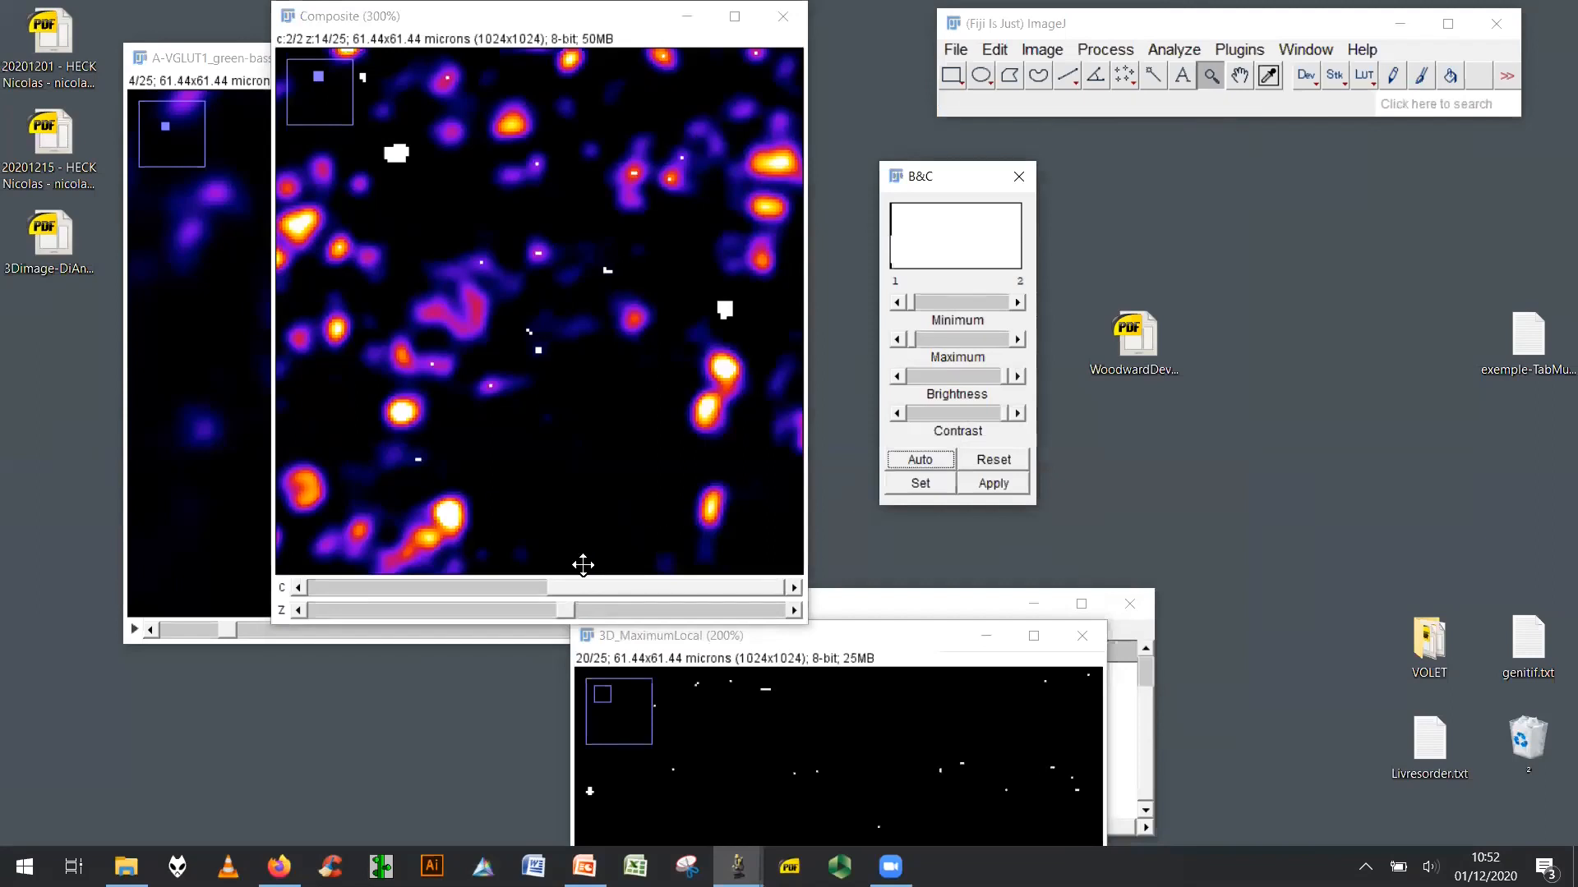
pyautogui.click(504, 589)
pyautogui.moveTo(958, 169); pyautogui.dragTo(956, 174)
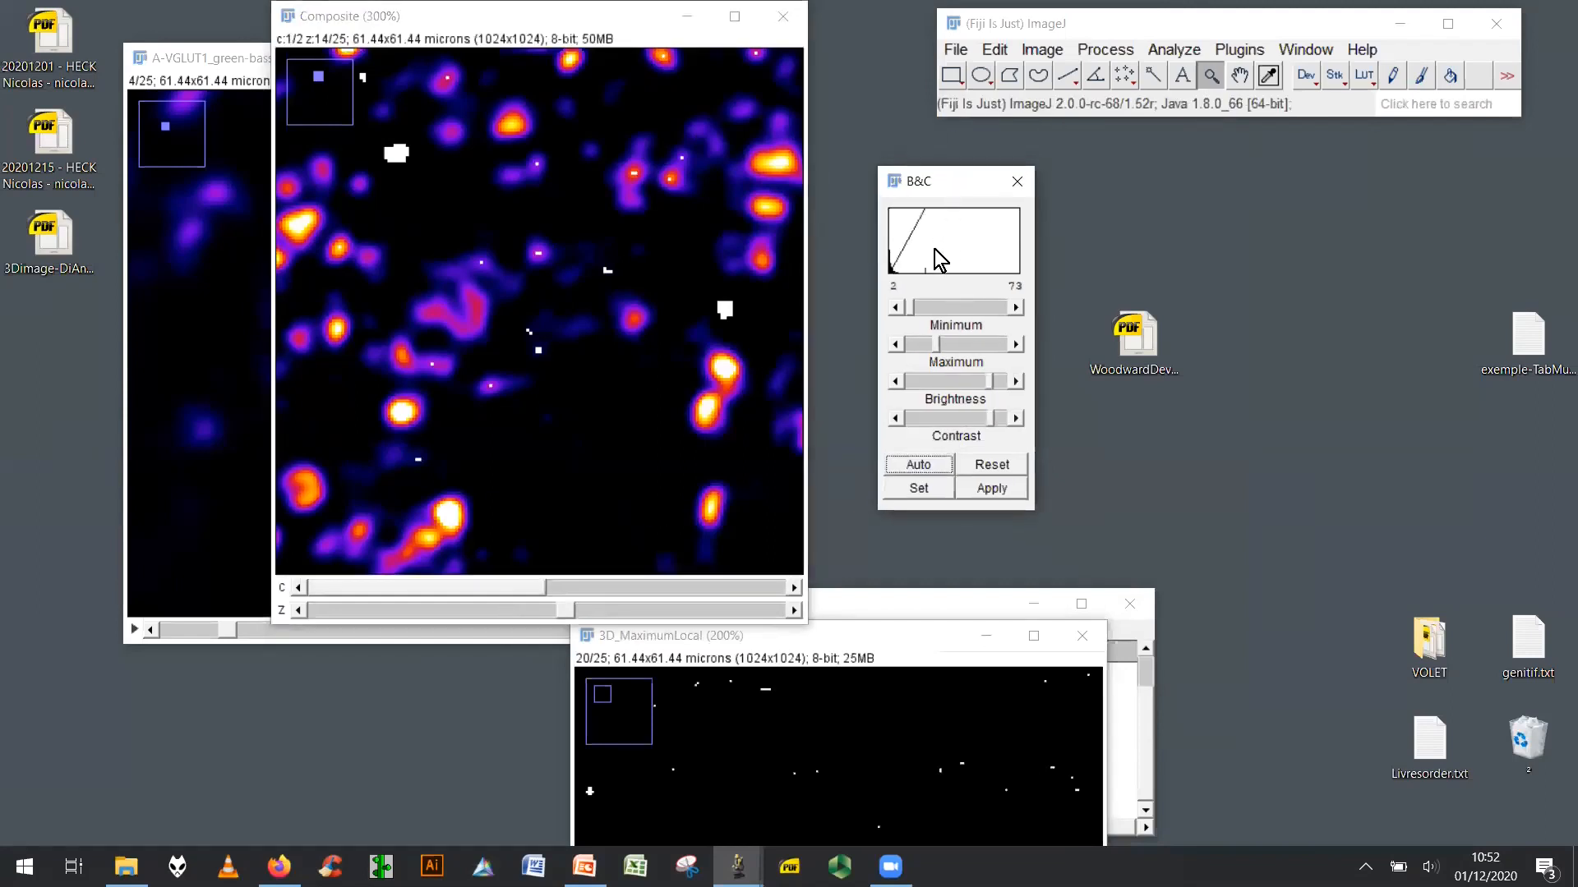
pyautogui.moveTo(945, 342); pyautogui.dragTo(910, 344)
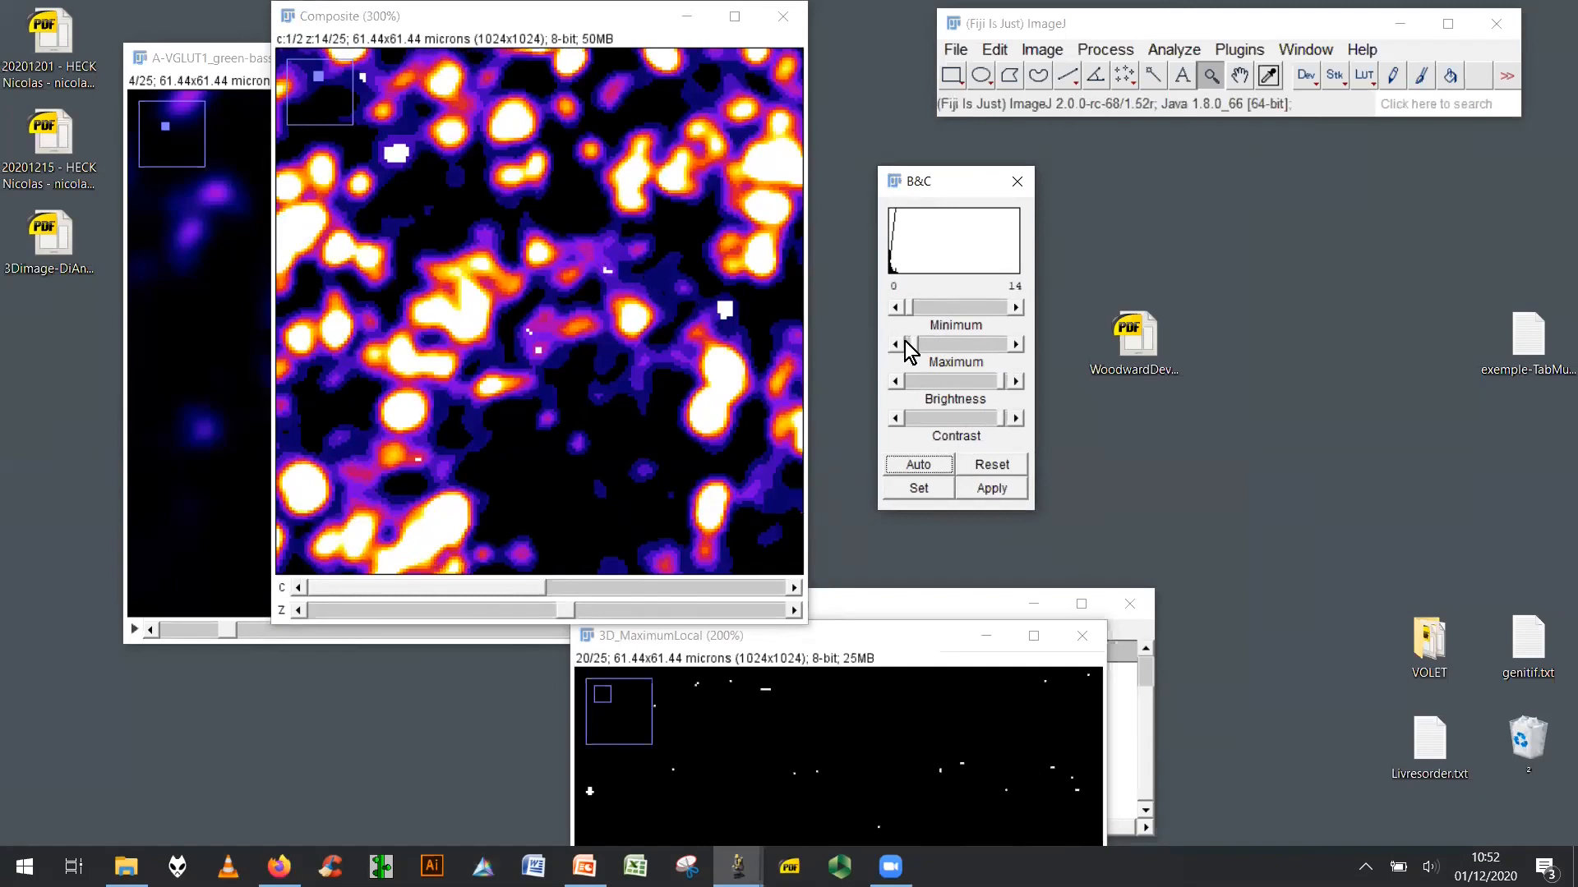
pyautogui.moveTo(910, 344)
pyautogui.mouseDown()
pyautogui.moveTo(942, 343)
pyautogui.moveTo(911, 343)
pyautogui.mouseUp()
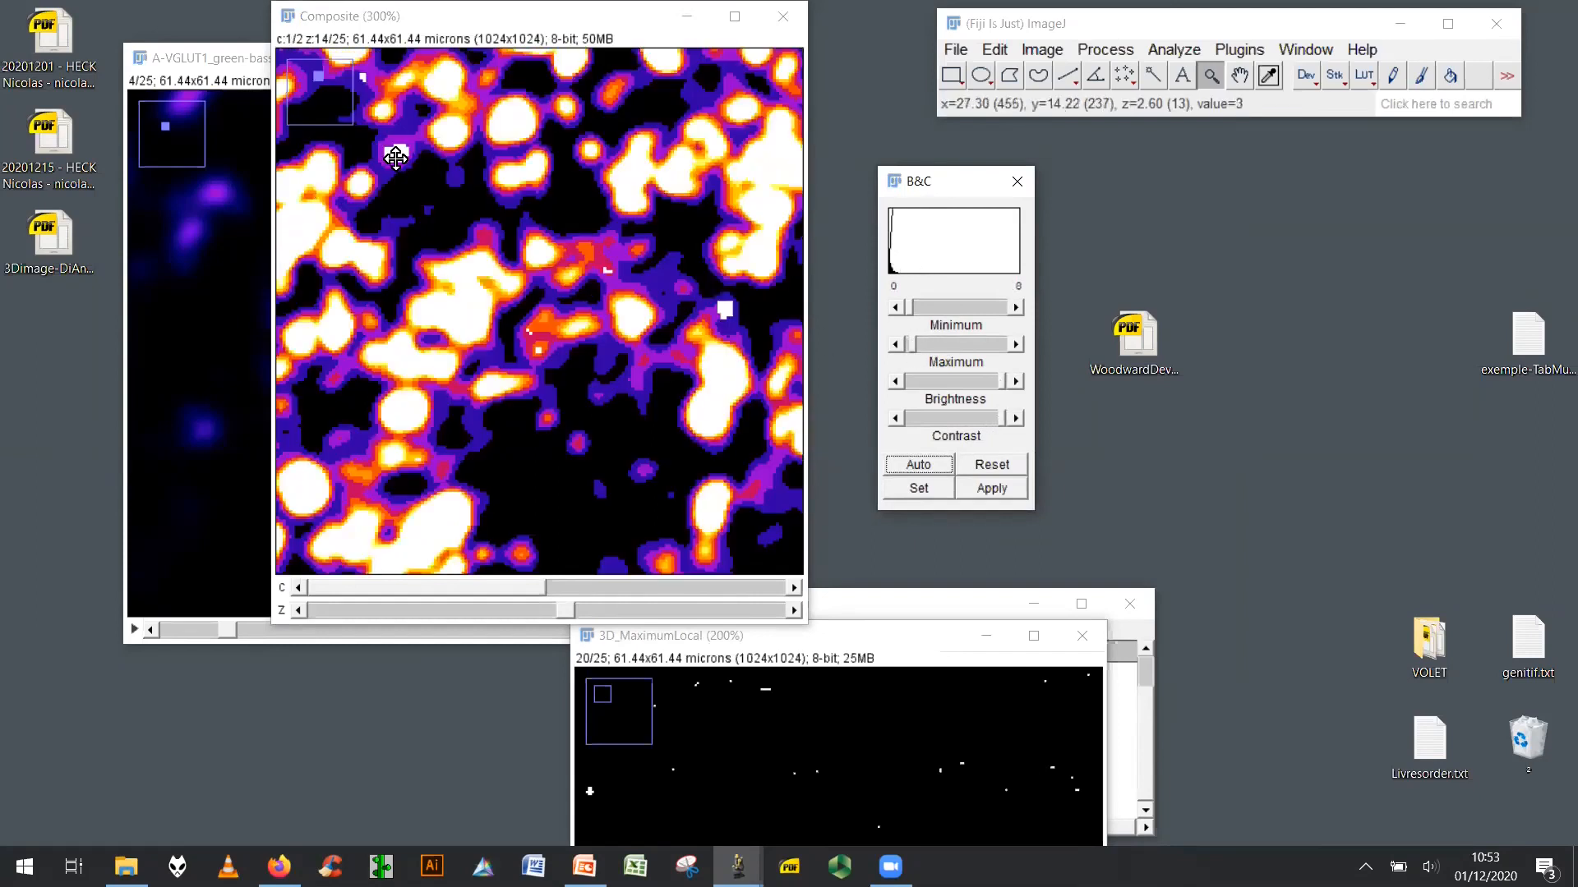
# Close the composite and move the 3D_MaximumLocal window back up so it partly overlaps the original VGLUT1 stack.
pyautogui.click(521, 42)
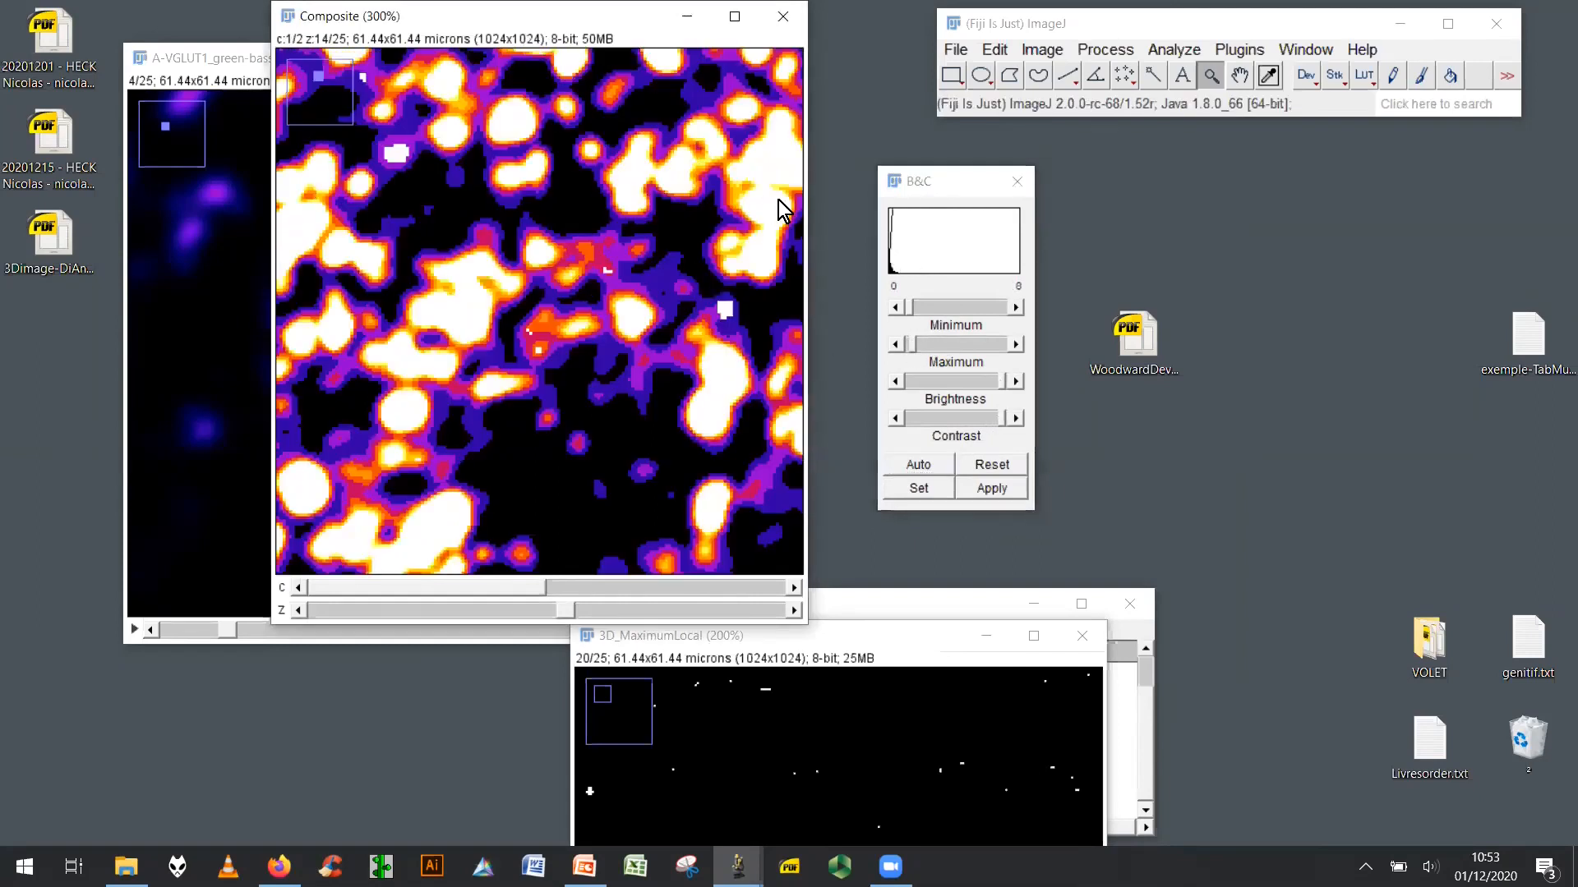
pyautogui.moveTo(744, 16); pyautogui.dragTo(777, 181)
pyautogui.click(817, 186)
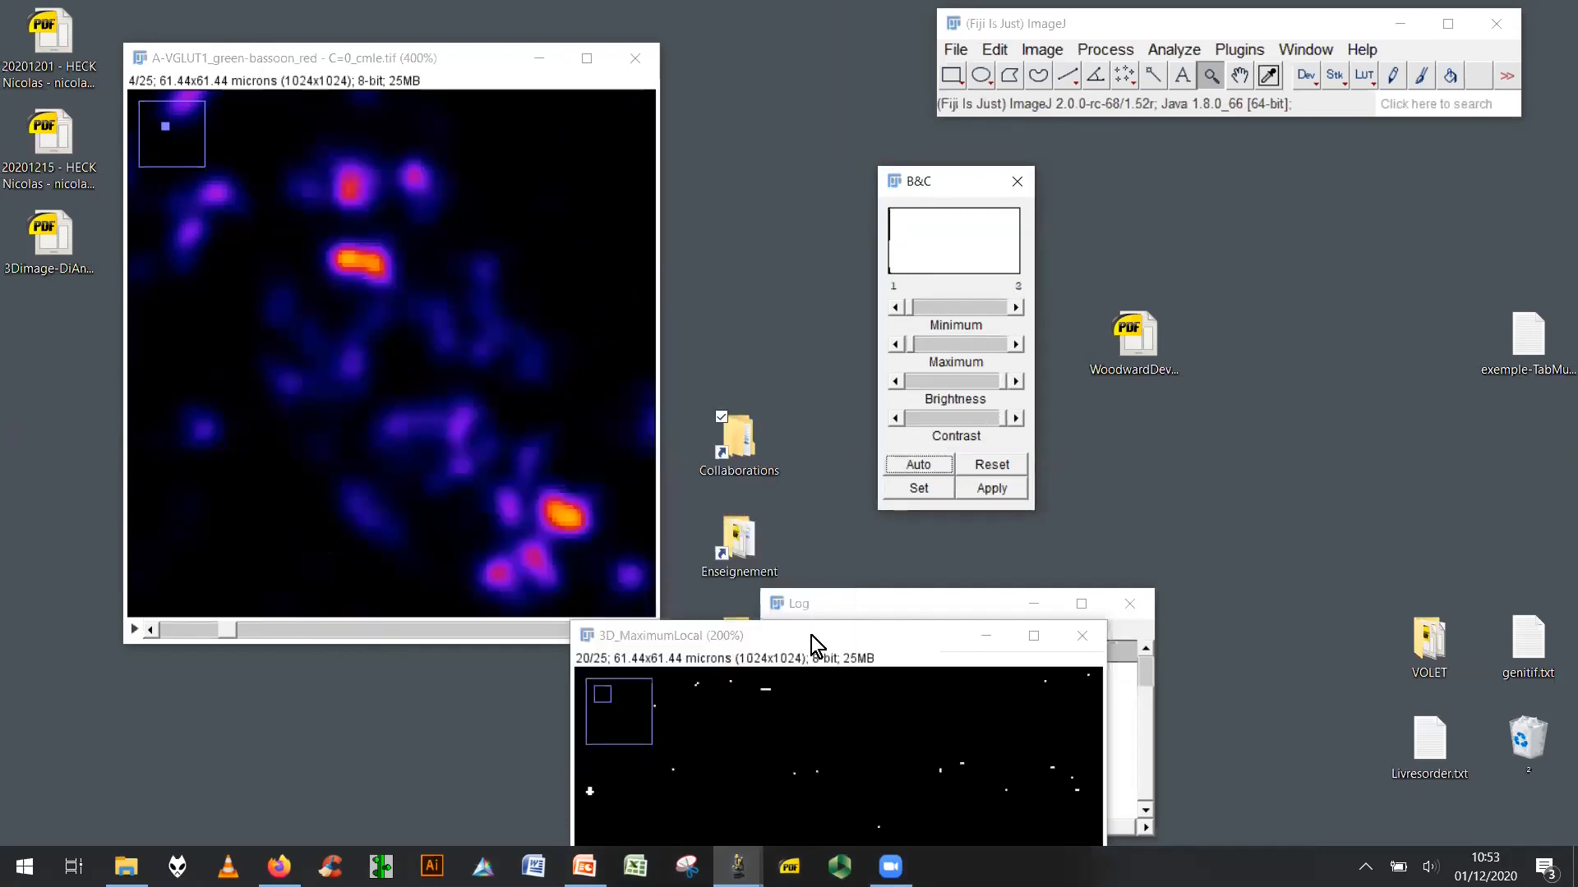
pyautogui.moveTo(815, 645); pyautogui.dragTo(913, 140)
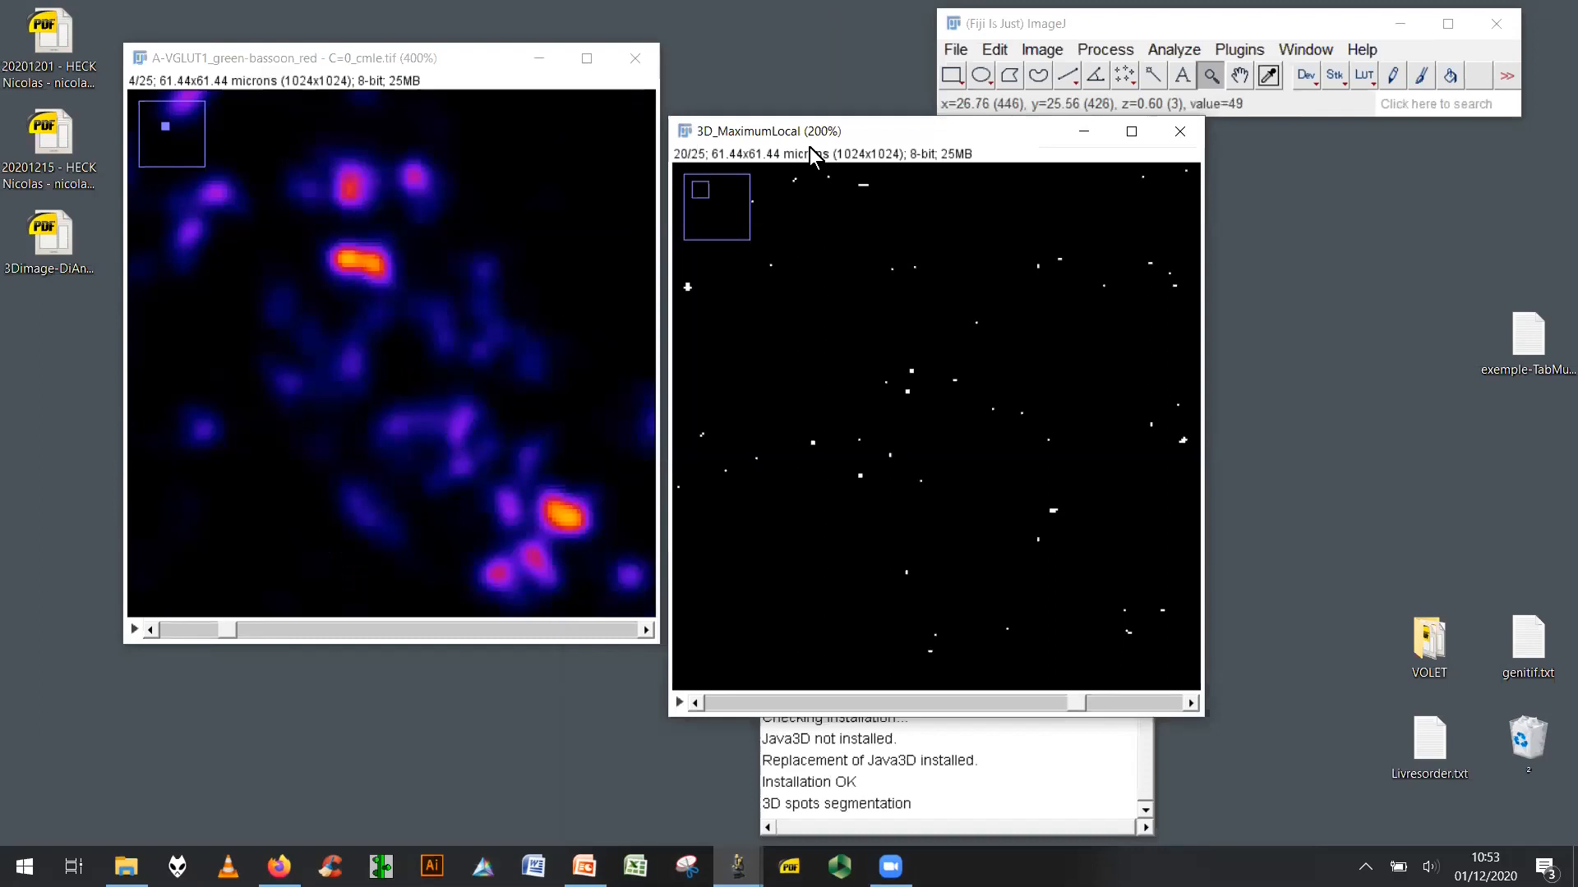
pyautogui.moveTo(868, 132); pyautogui.dragTo(594, 144)
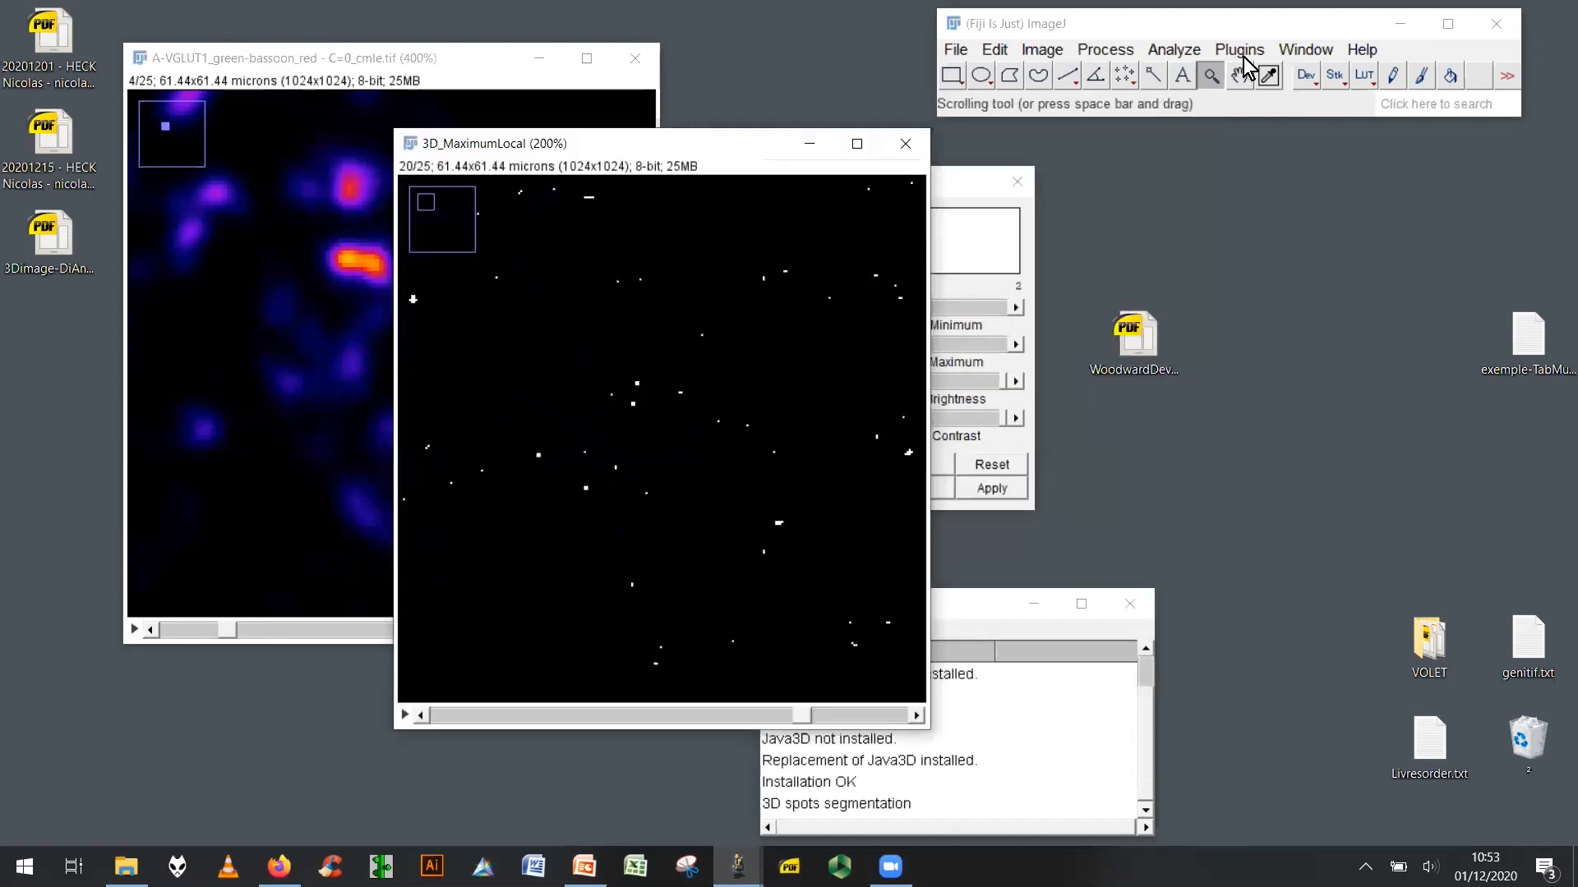
pyautogui.click(1239, 50)
pyautogui.moveTo(1117, 245)
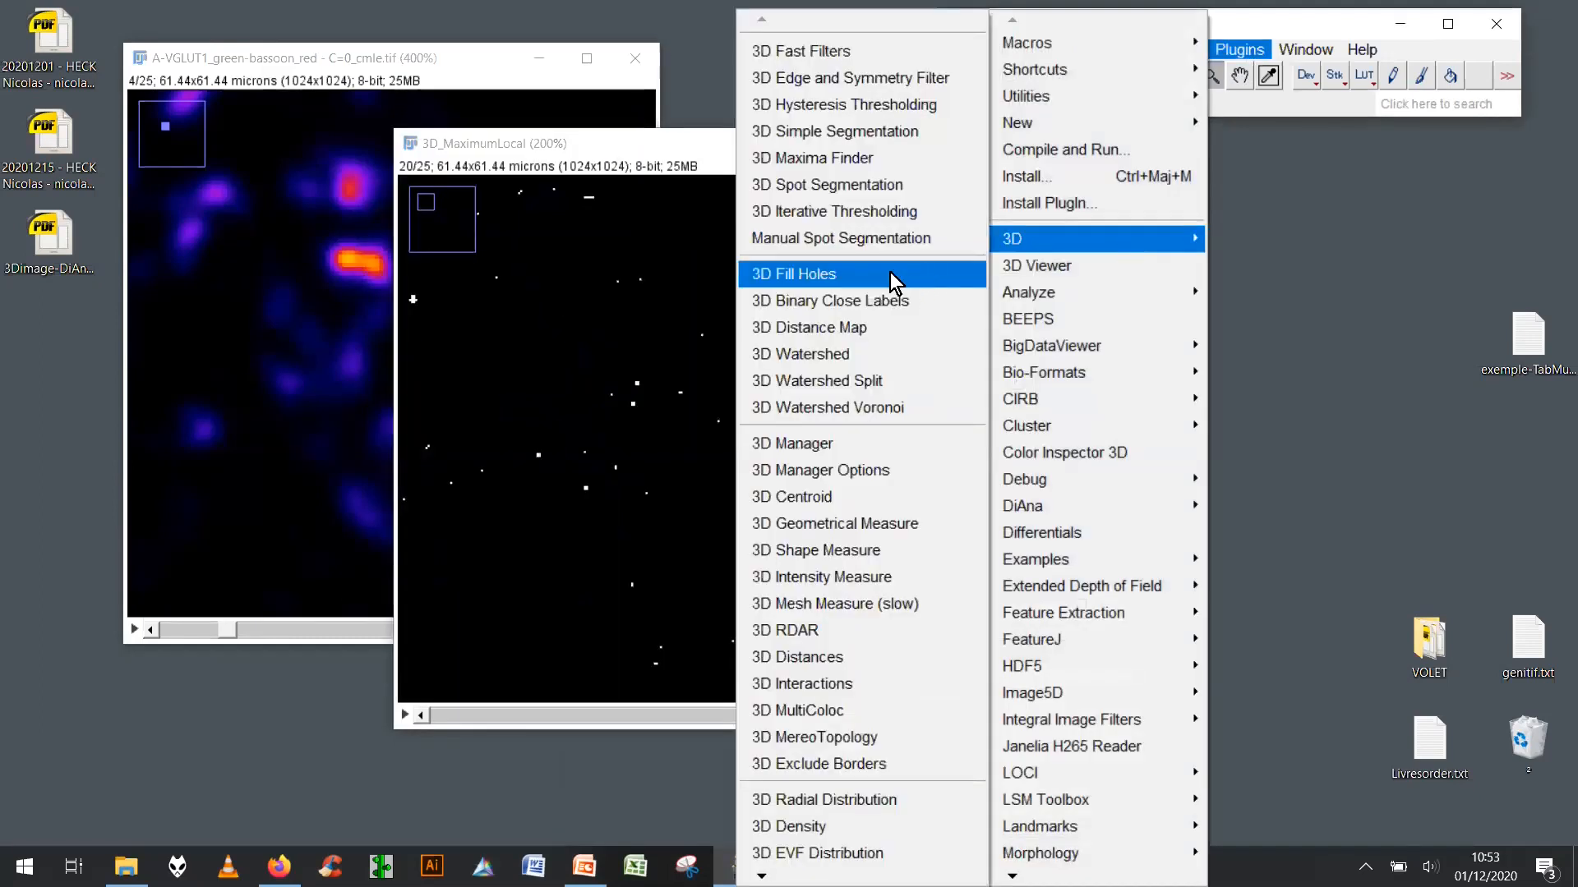
pyautogui.click(856, 185)
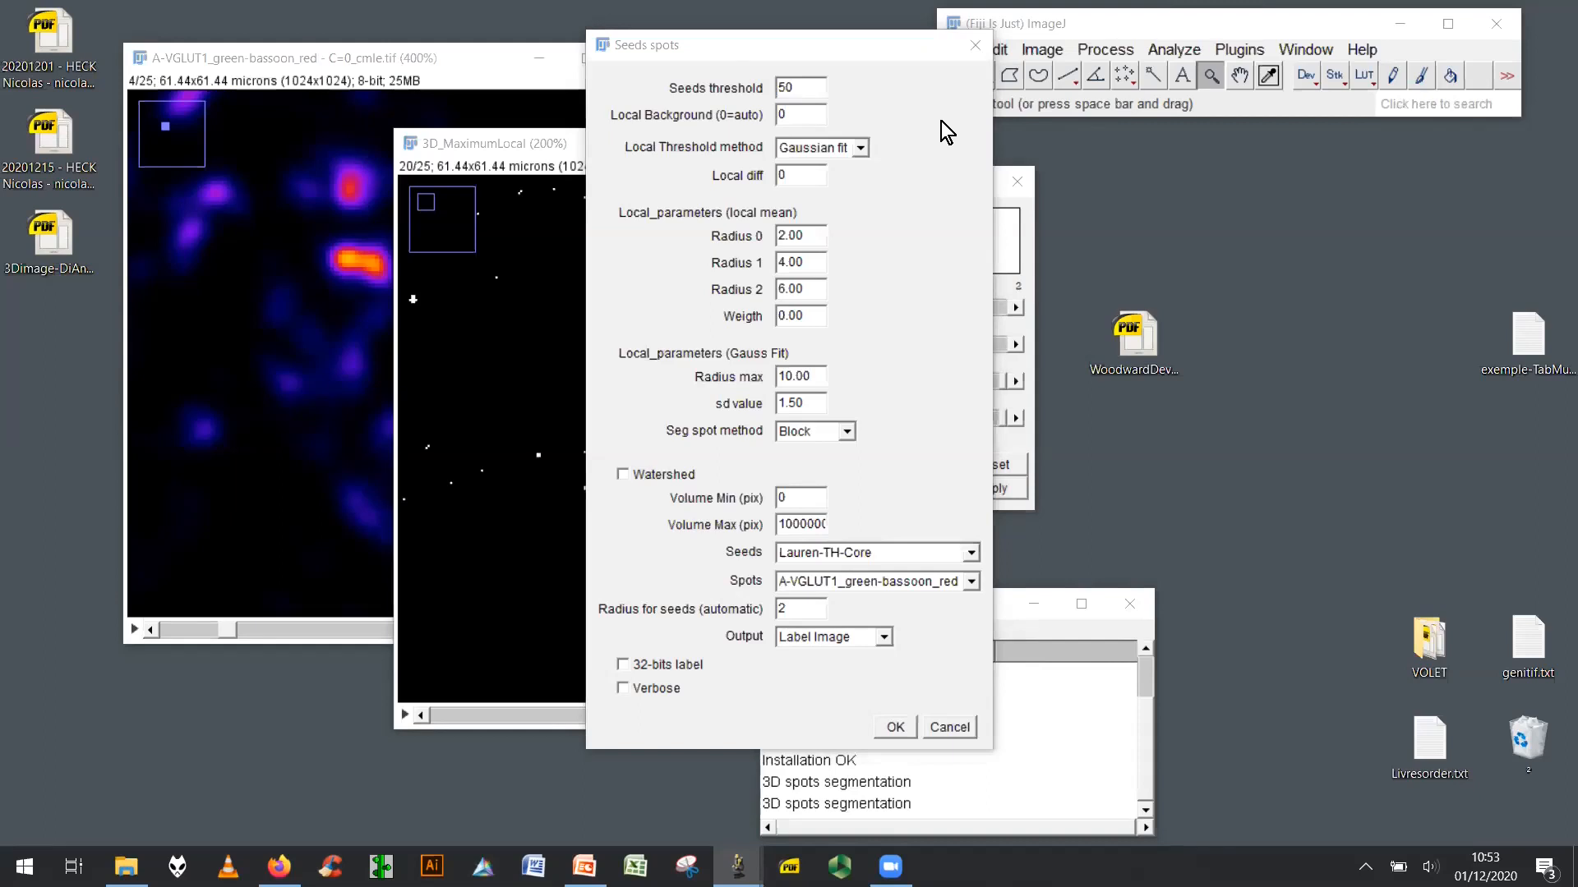
pyautogui.click(946, 728)
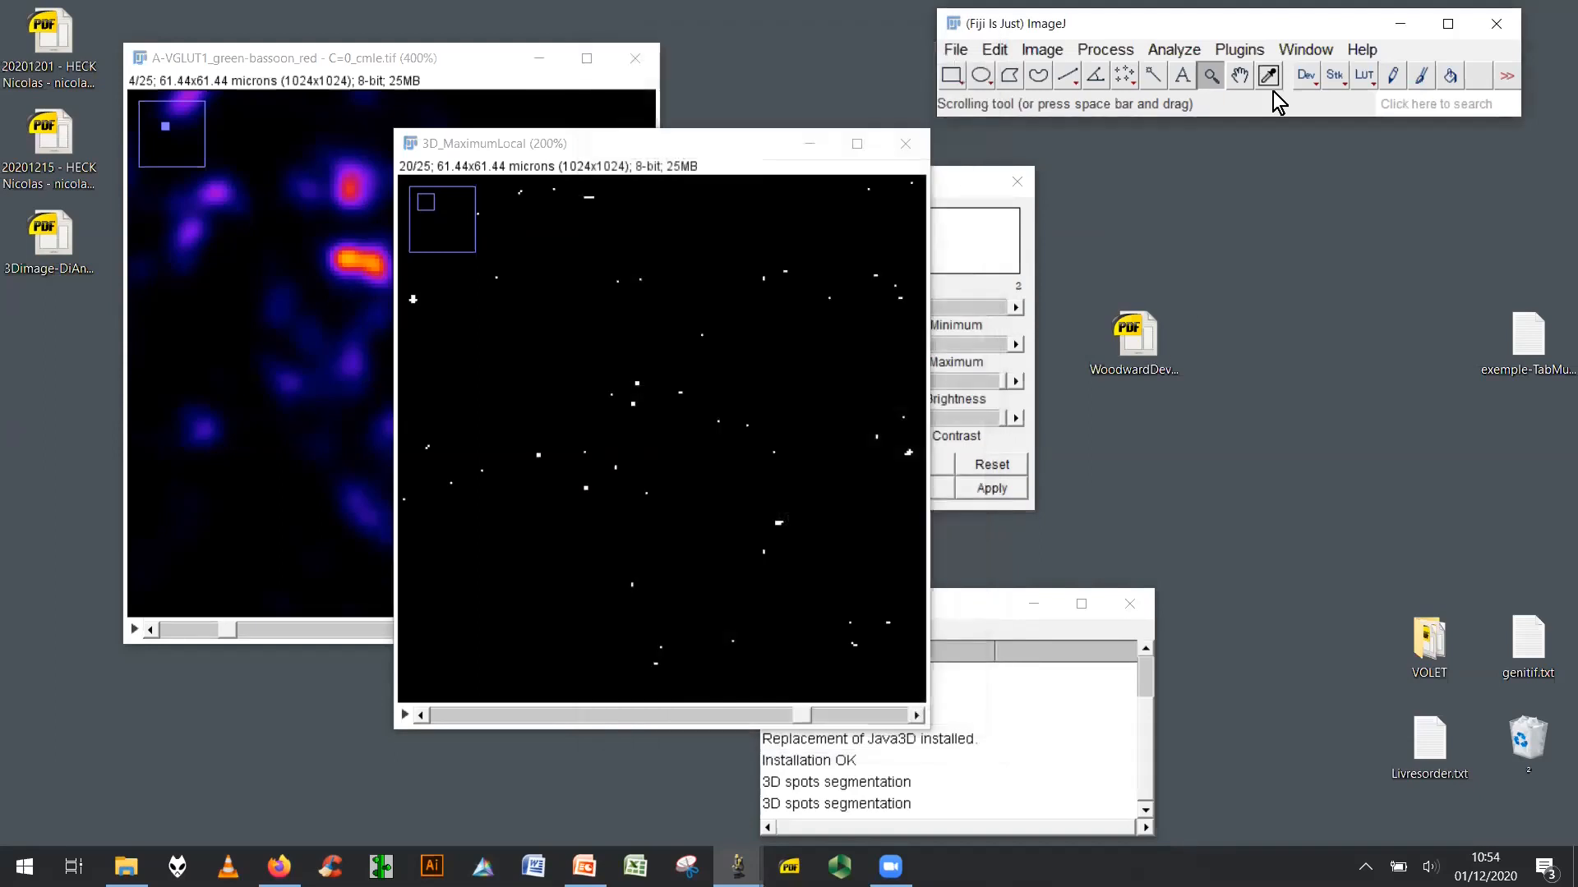
# Open 3D Spot Segmentation, move its Seeds spots dialog to uncover the image stacks, and select the seeds threshold value.
pyautogui.click(1253, 53)
pyautogui.moveTo(1335, 244)
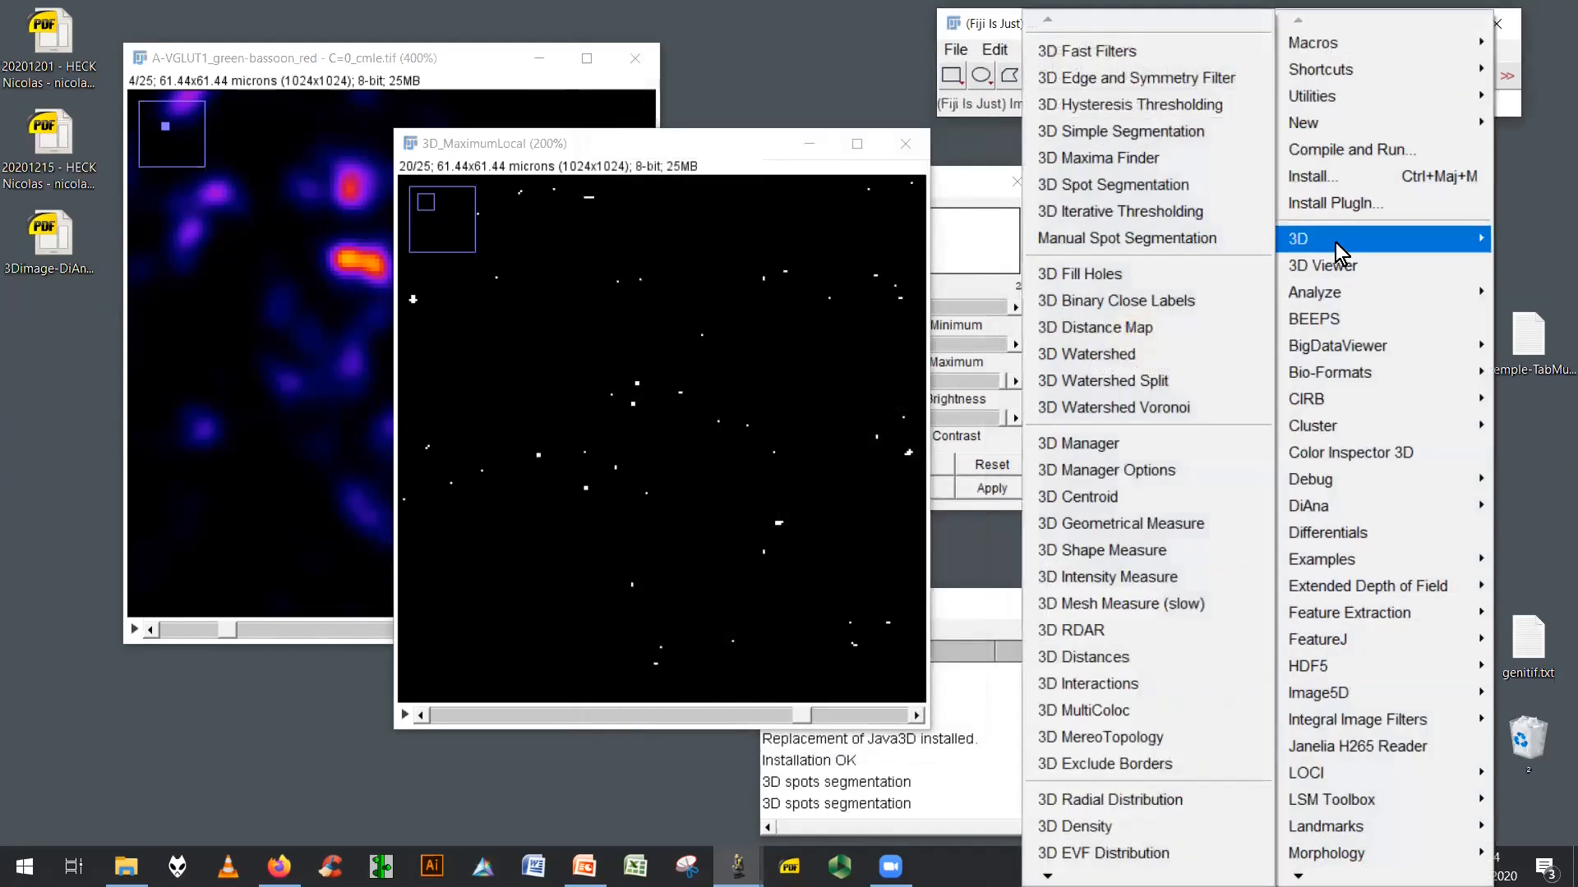
pyautogui.click(1182, 186)
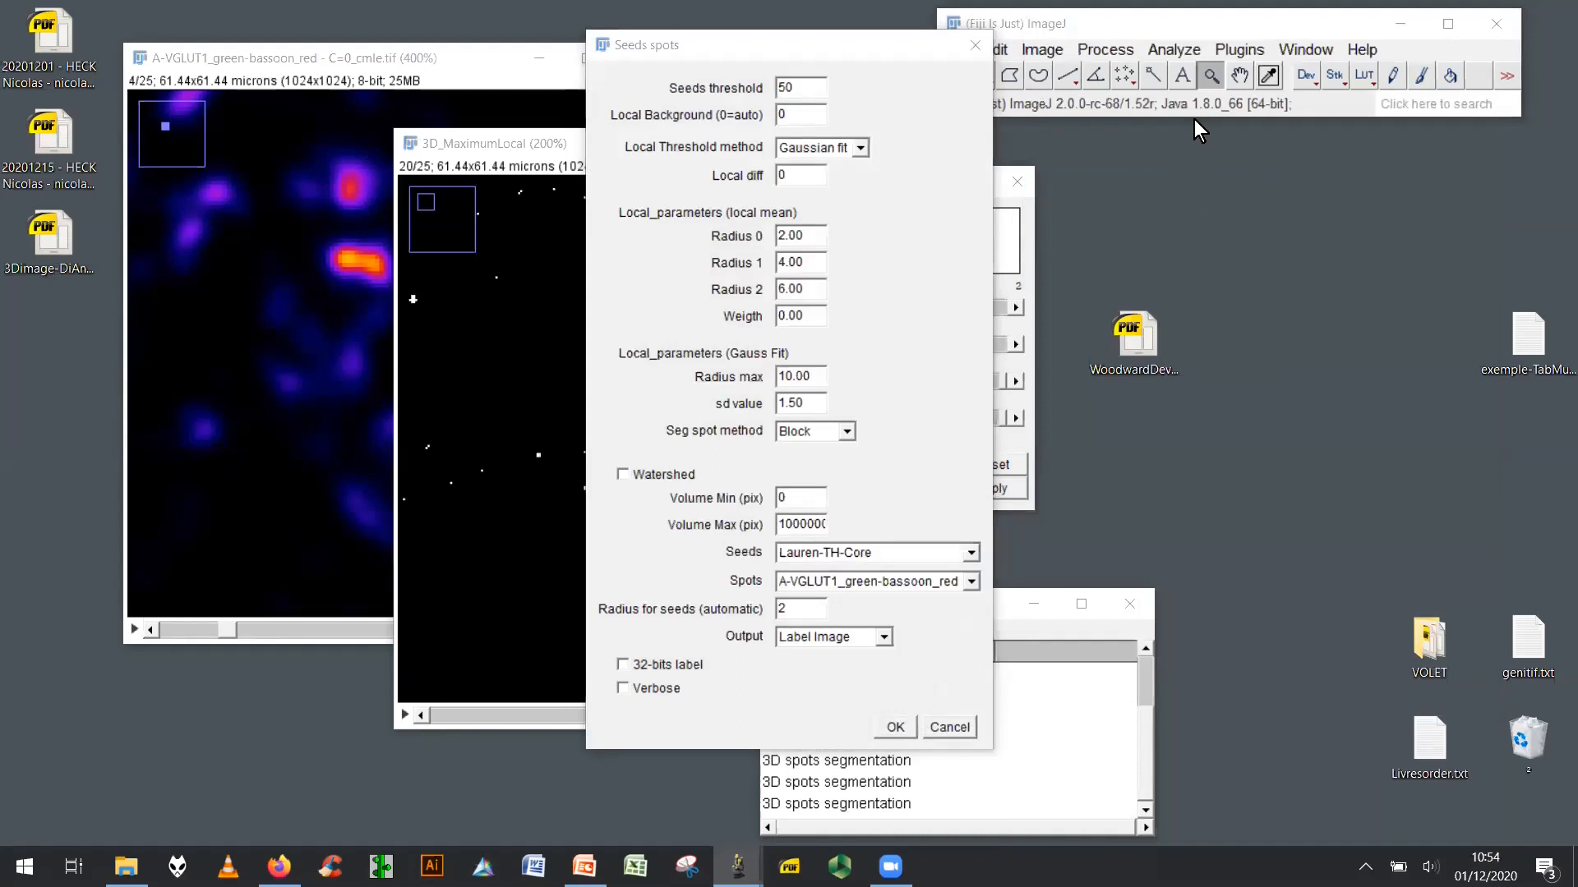
pyautogui.moveTo(806, 51); pyautogui.dragTo(894, 107)
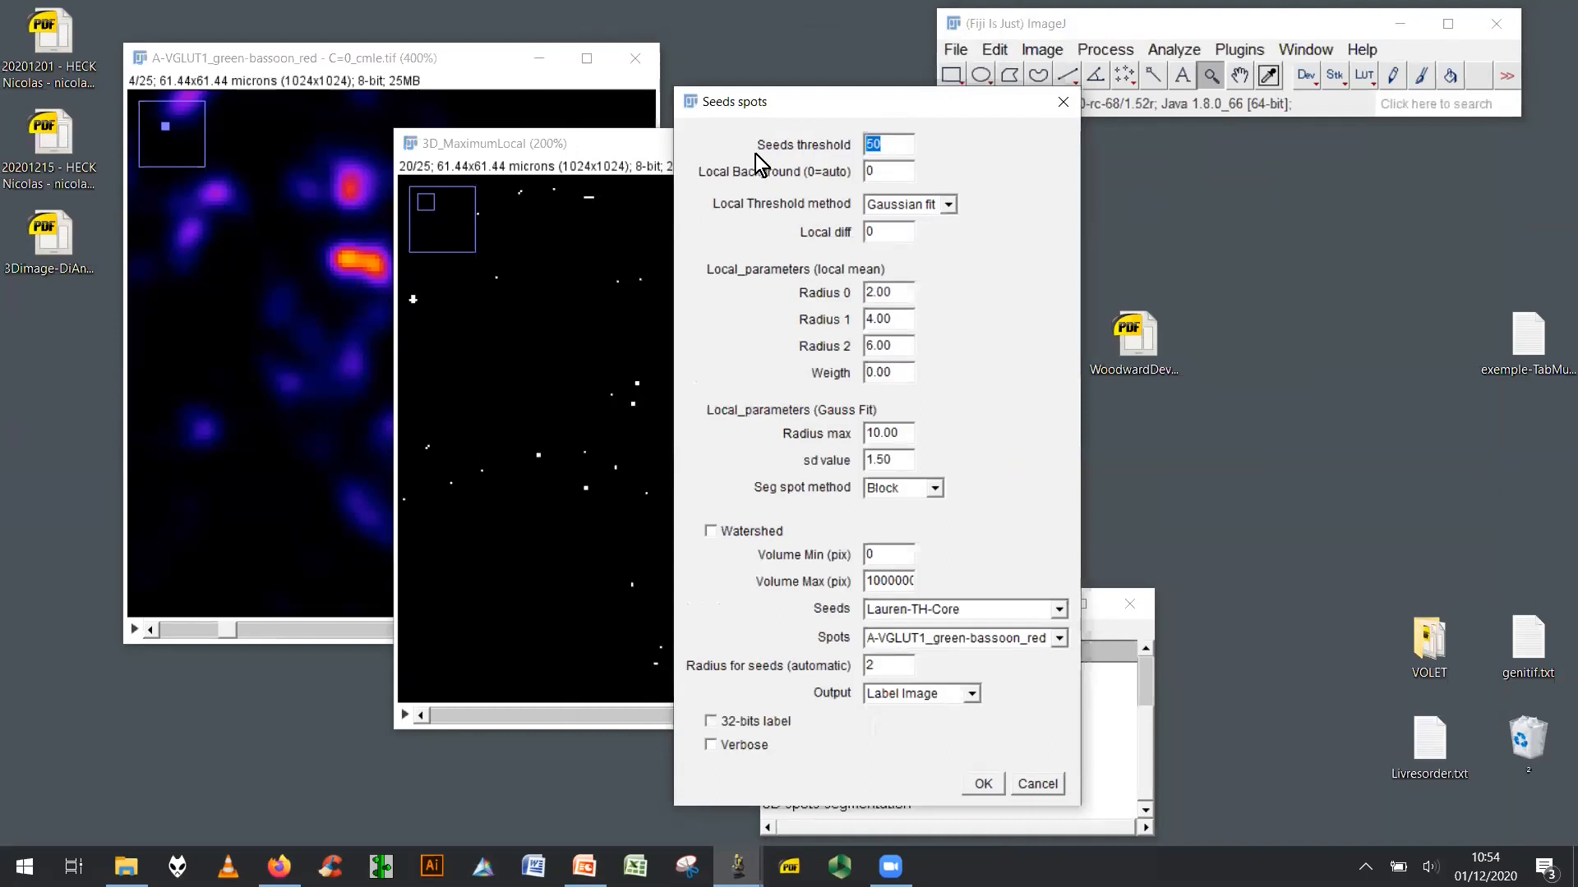
pyautogui.moveTo(892, 145); pyautogui.dragTo(842, 138)
# Try the Constant, Diff and Local Mean local threshold methods and return the method to Gaussian fit.
pyautogui.click(951, 206)
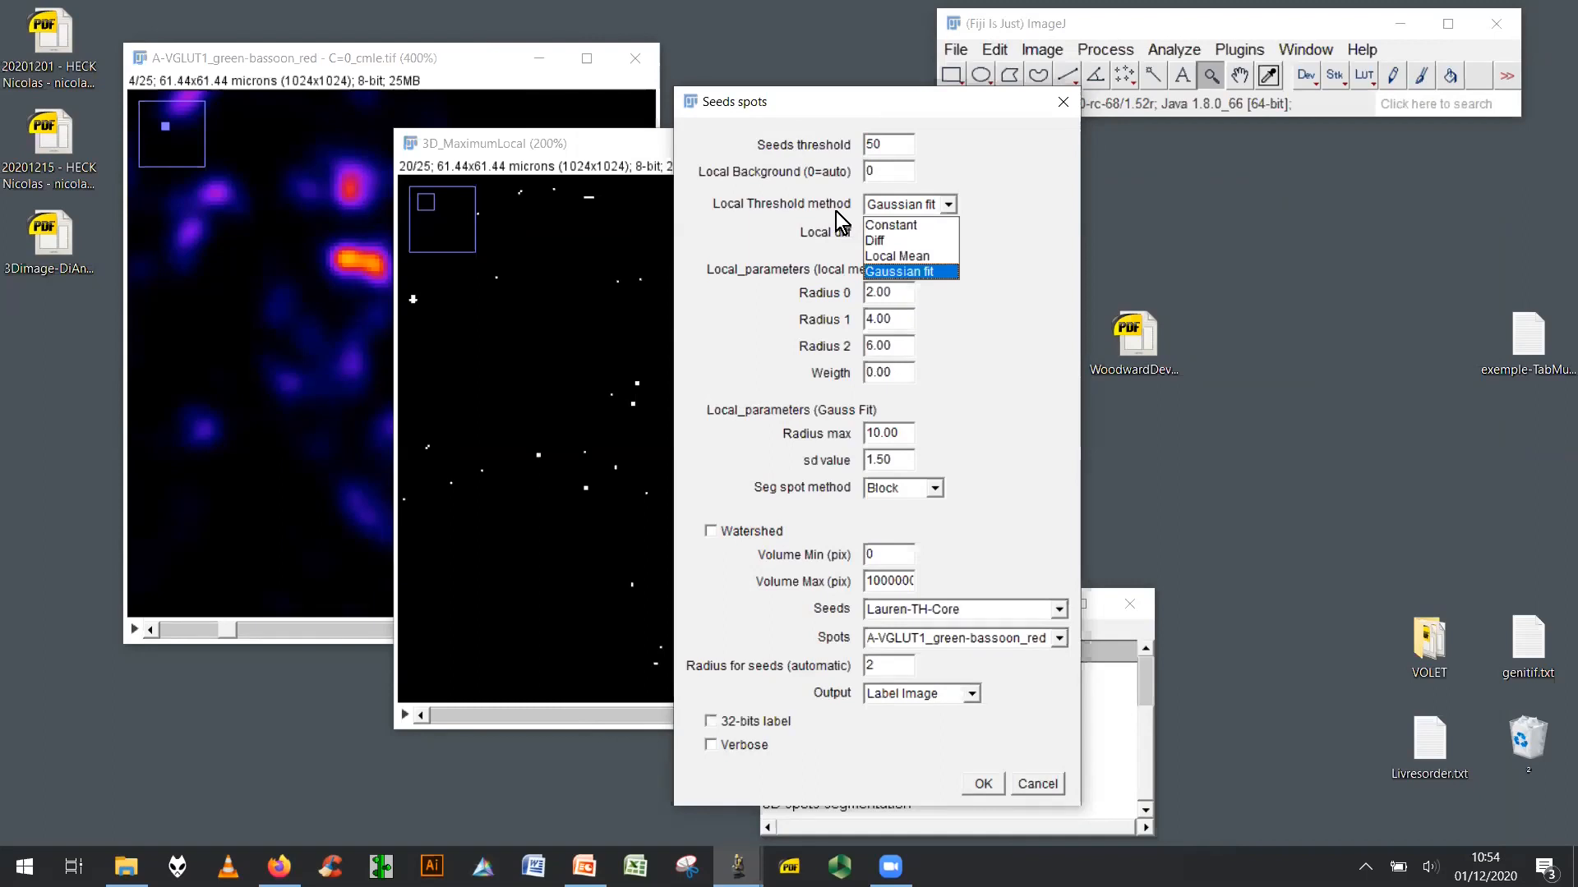
pyautogui.click(881, 223)
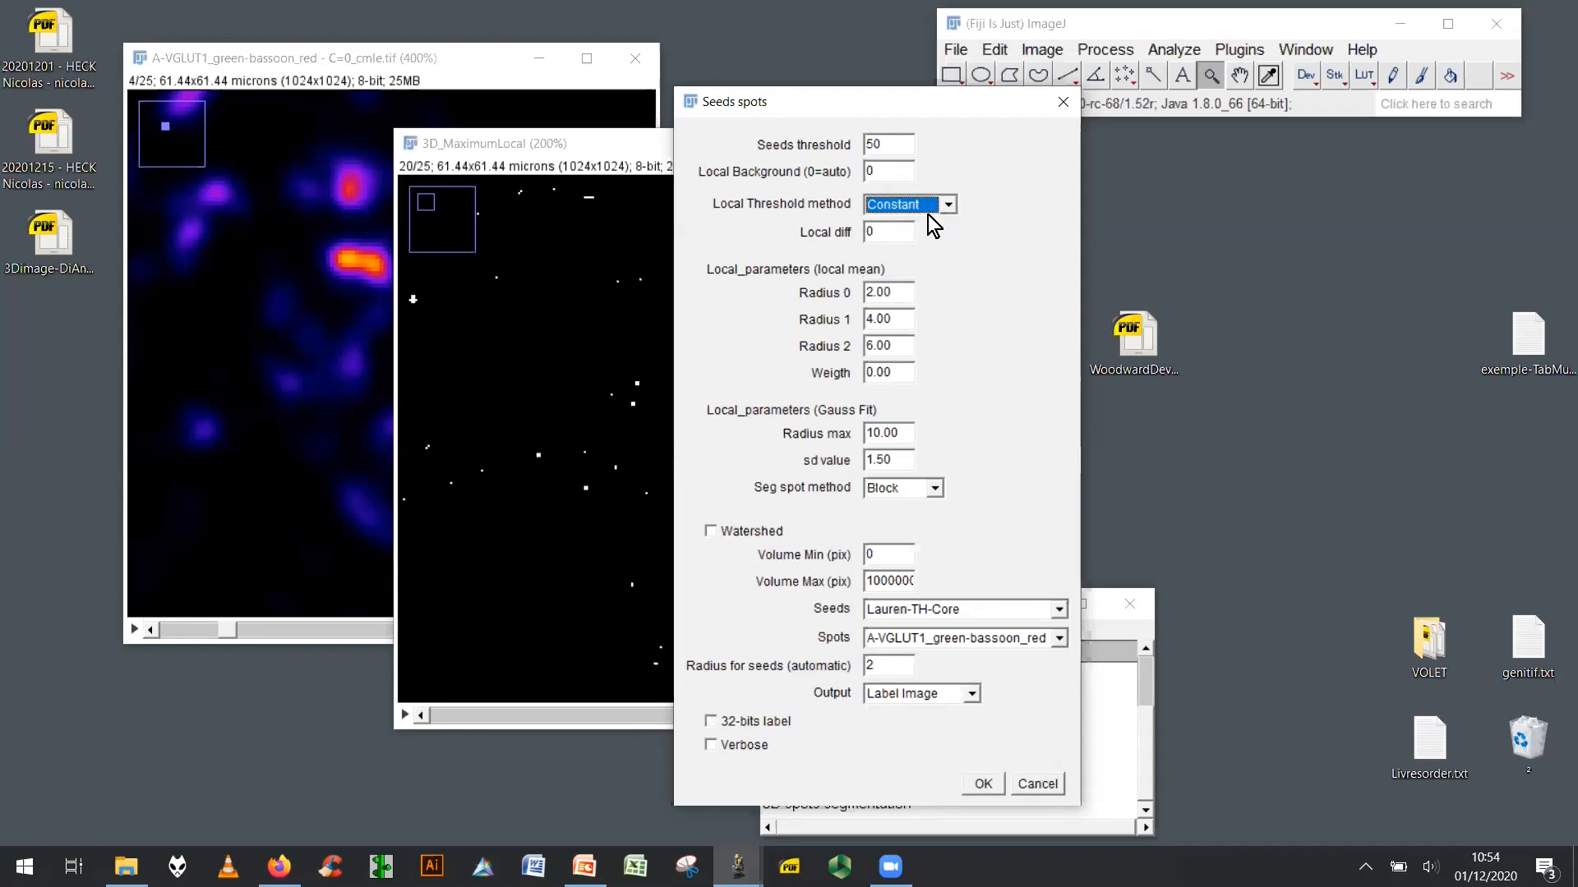
pyautogui.moveTo(893, 173); pyautogui.dragTo(865, 171)
pyautogui.click(949, 206)
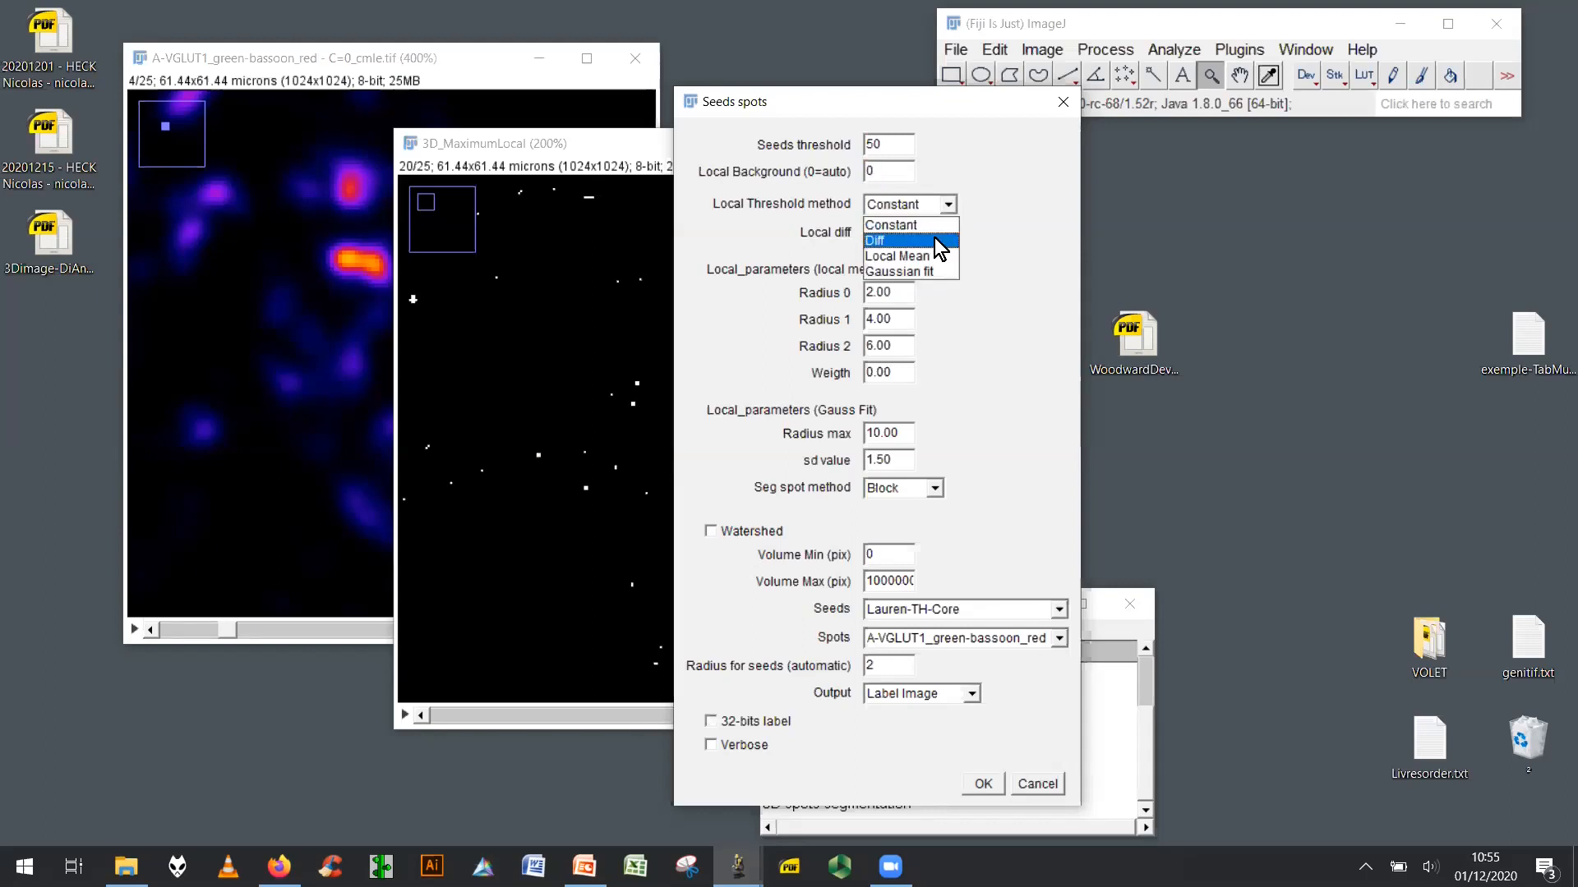
pyautogui.click(939, 243)
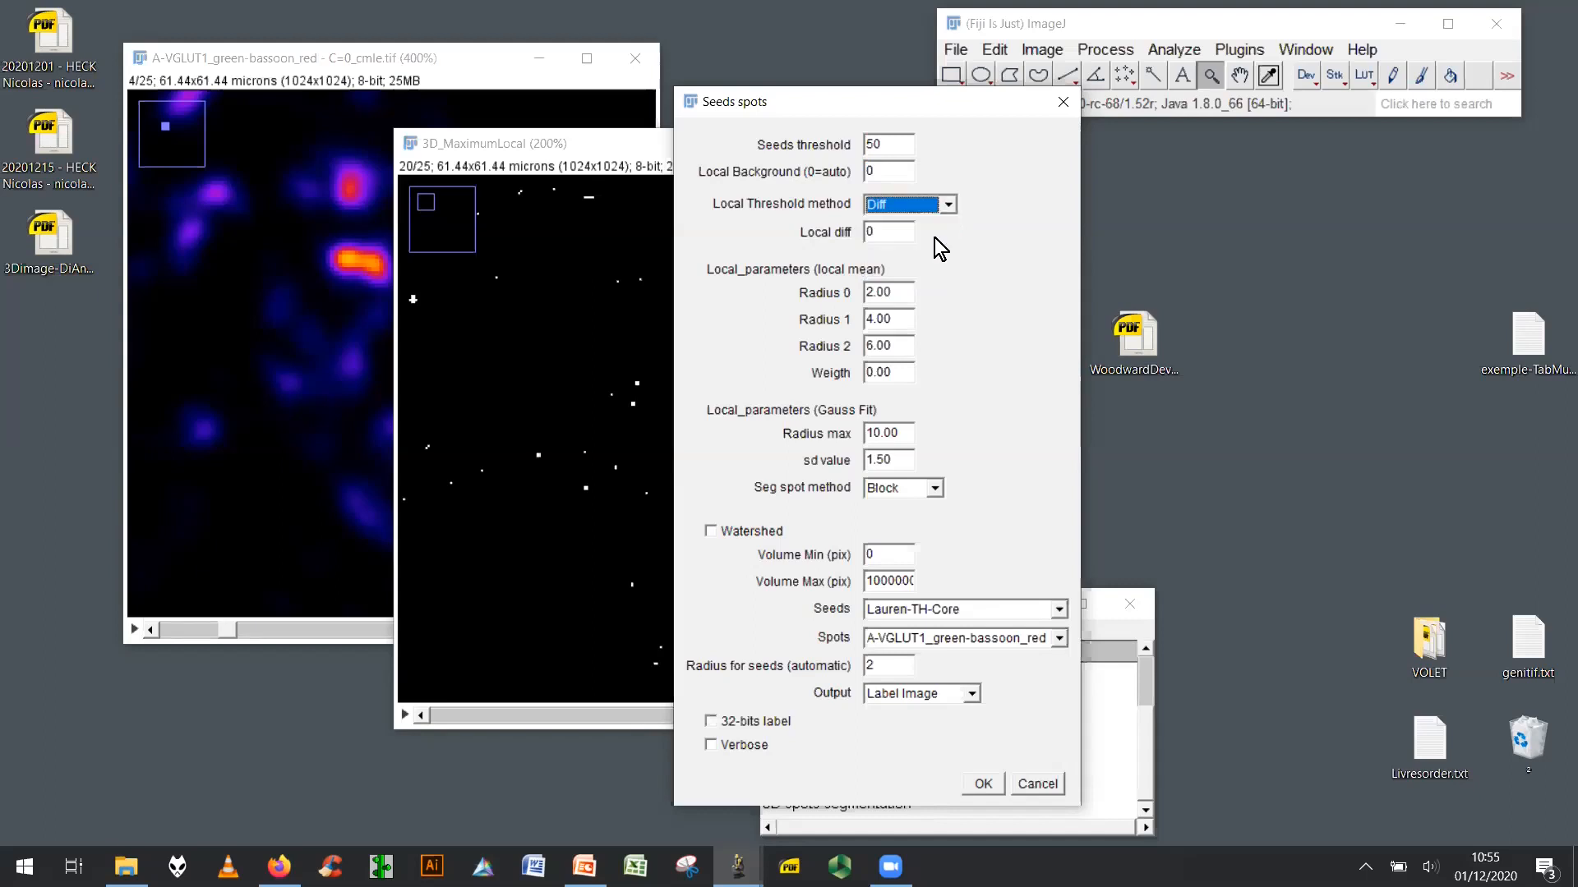
pyautogui.click(881, 234)
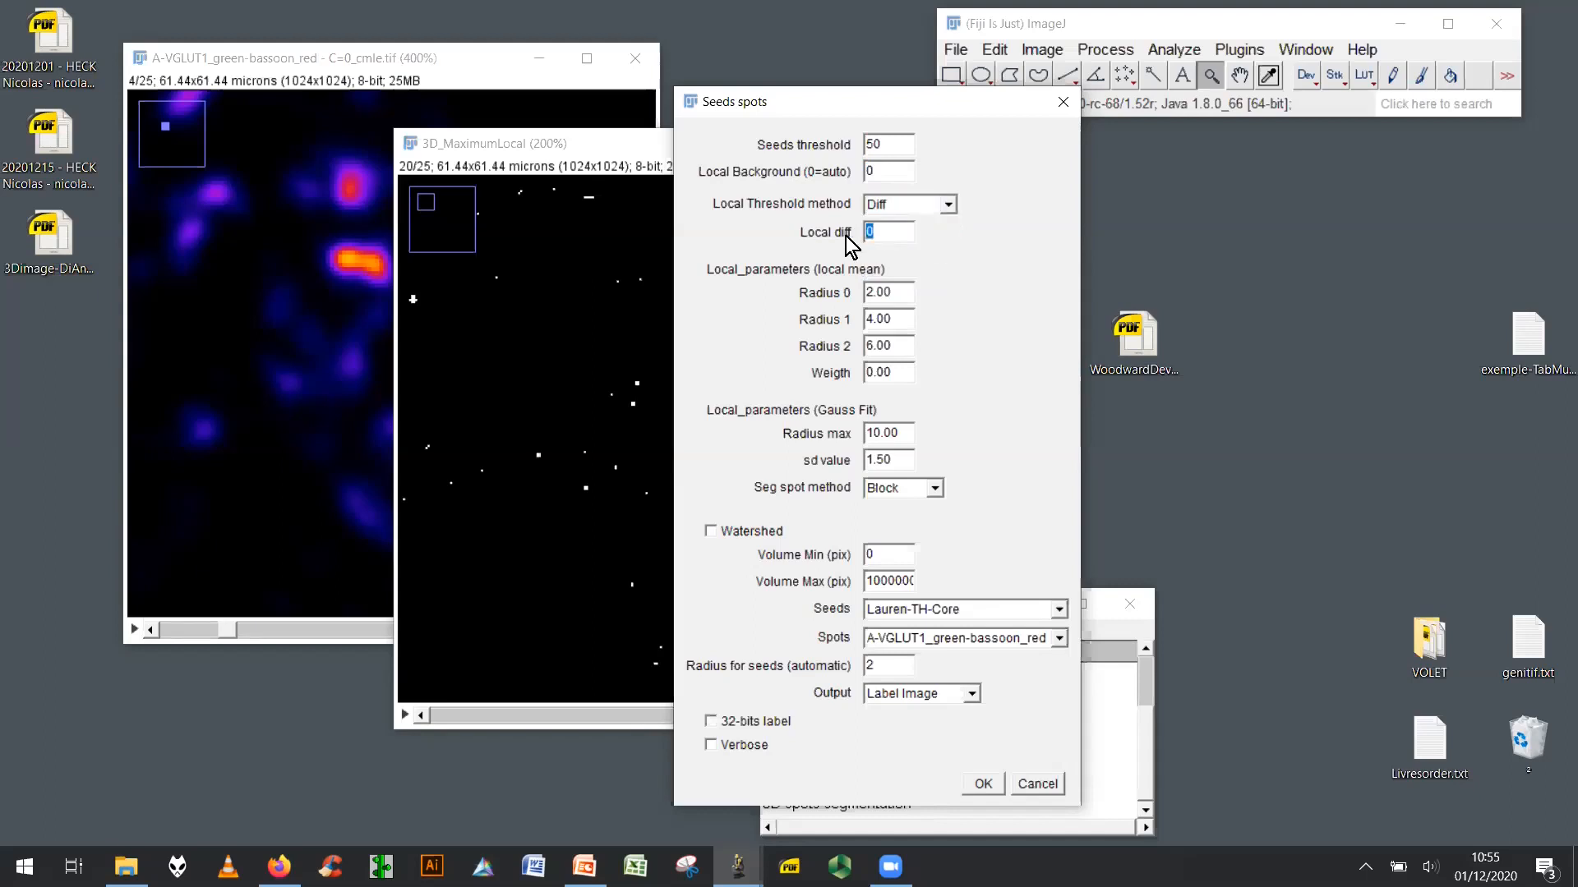
pyautogui.click(950, 204)
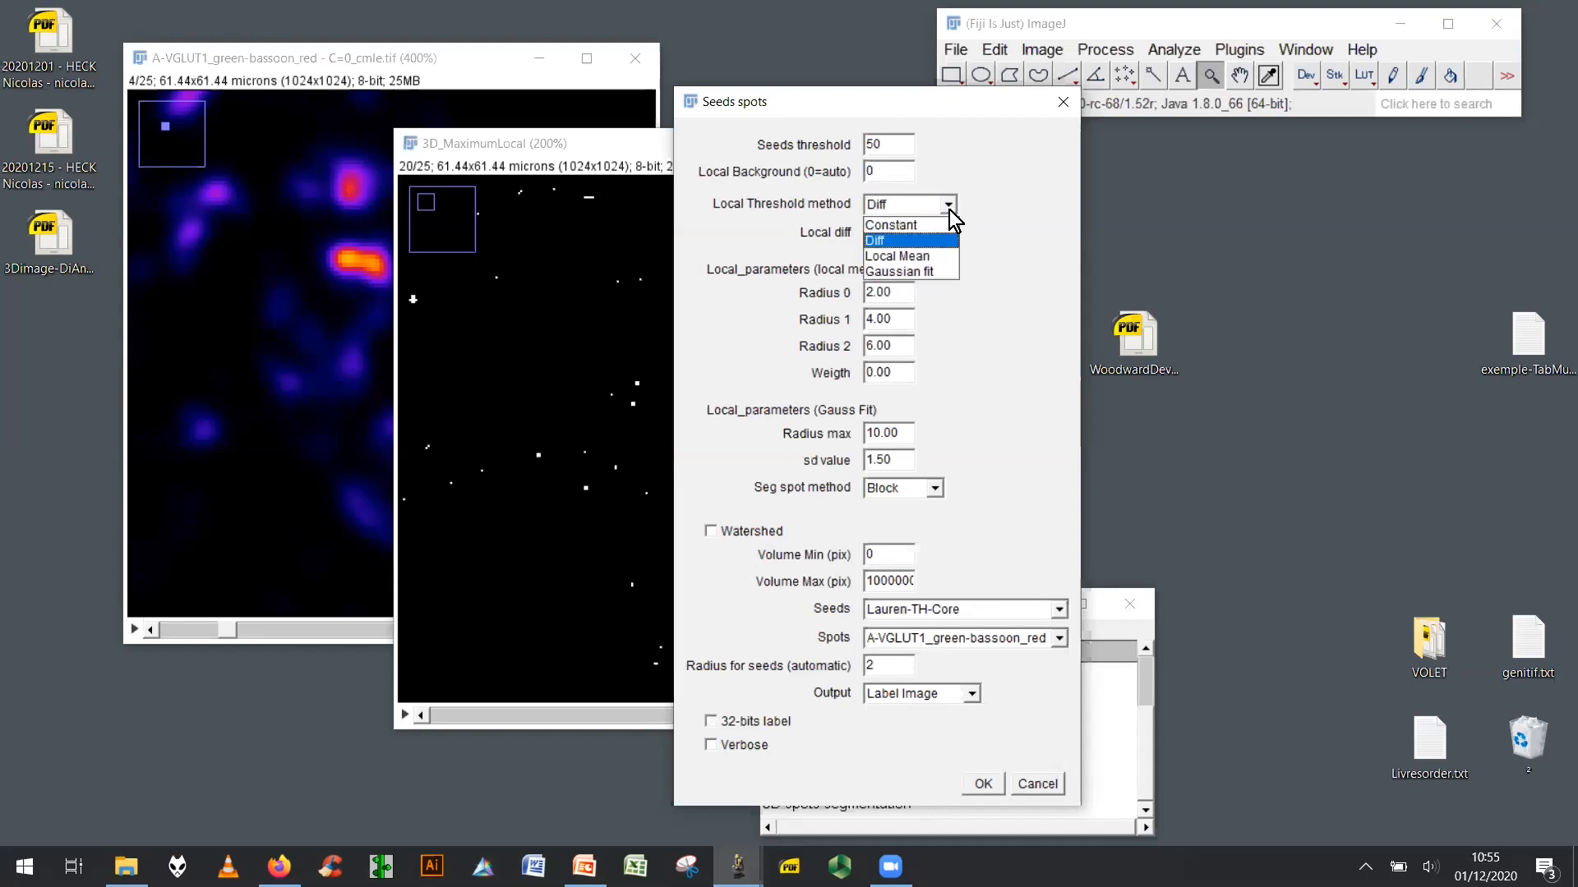
pyautogui.click(940, 251)
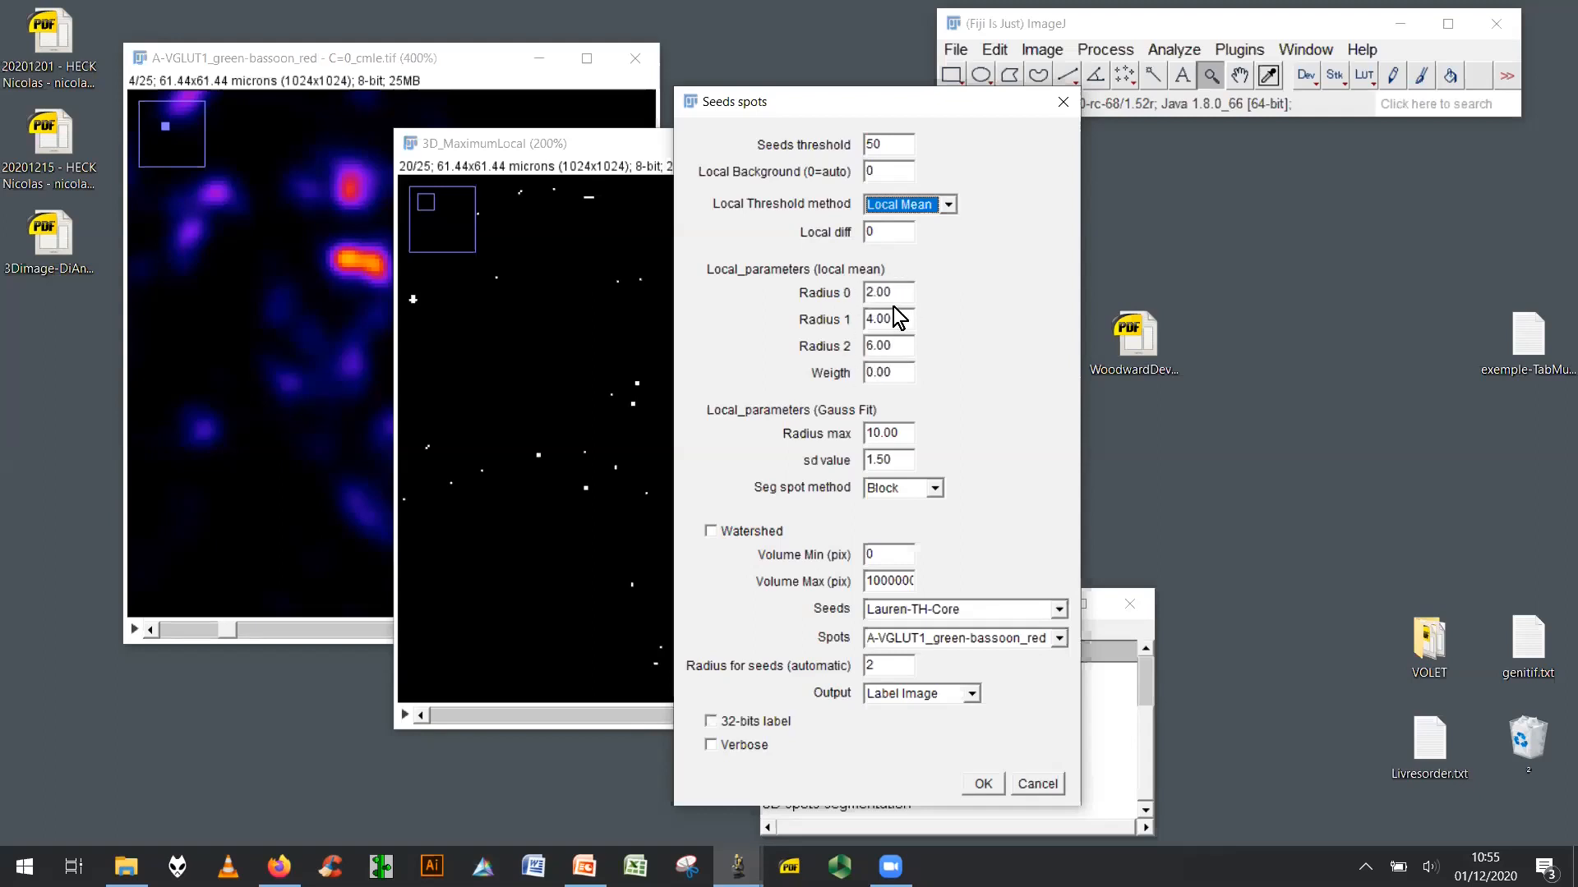
pyautogui.click(948, 205)
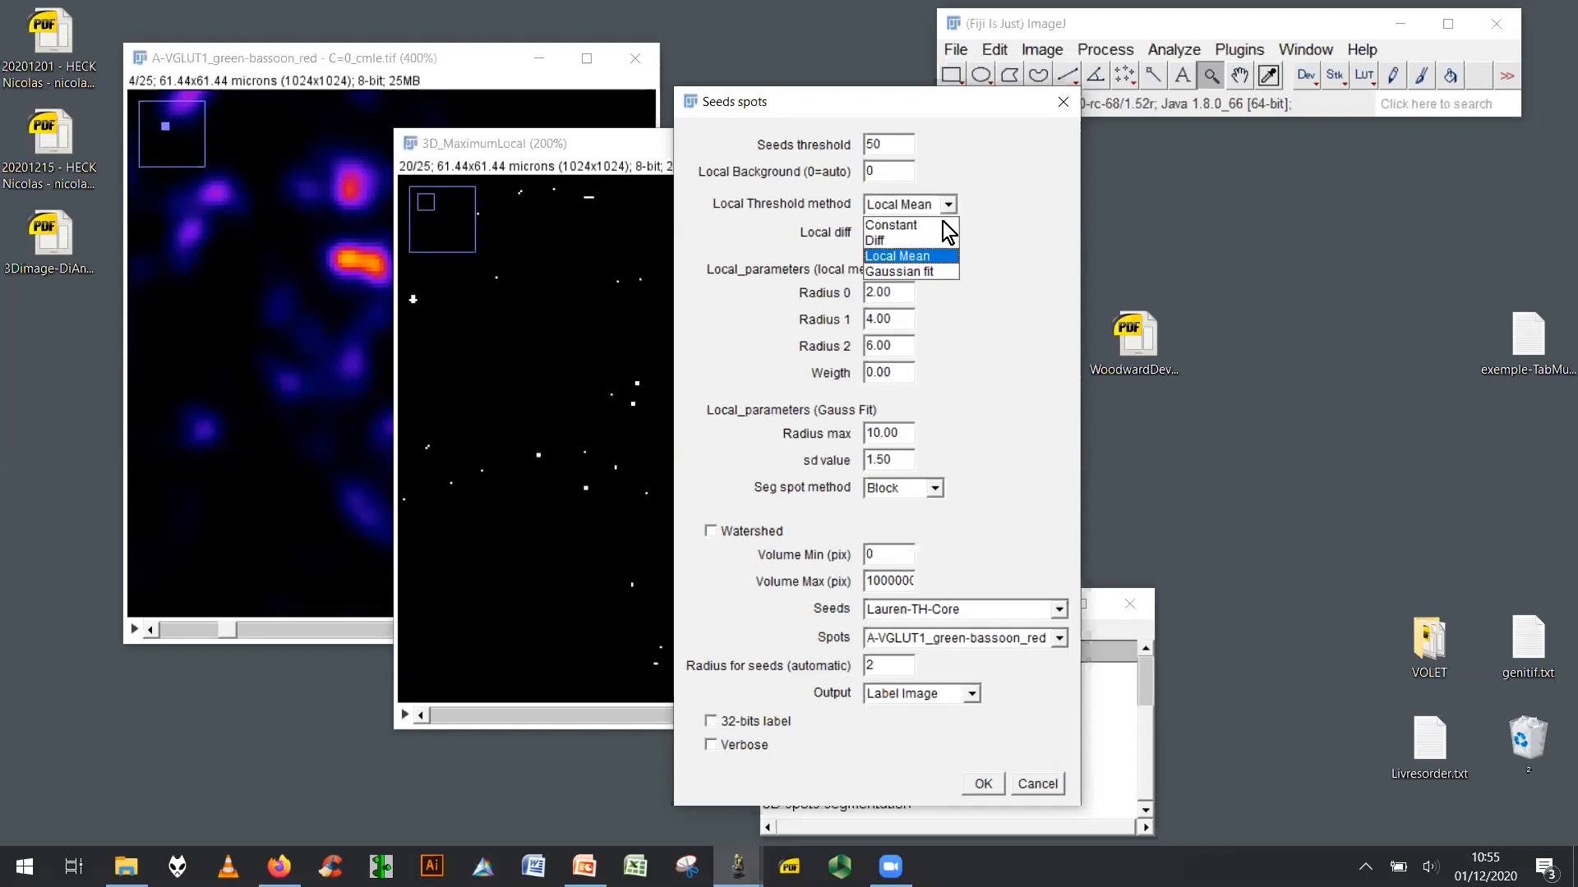
pyautogui.click(935, 272)
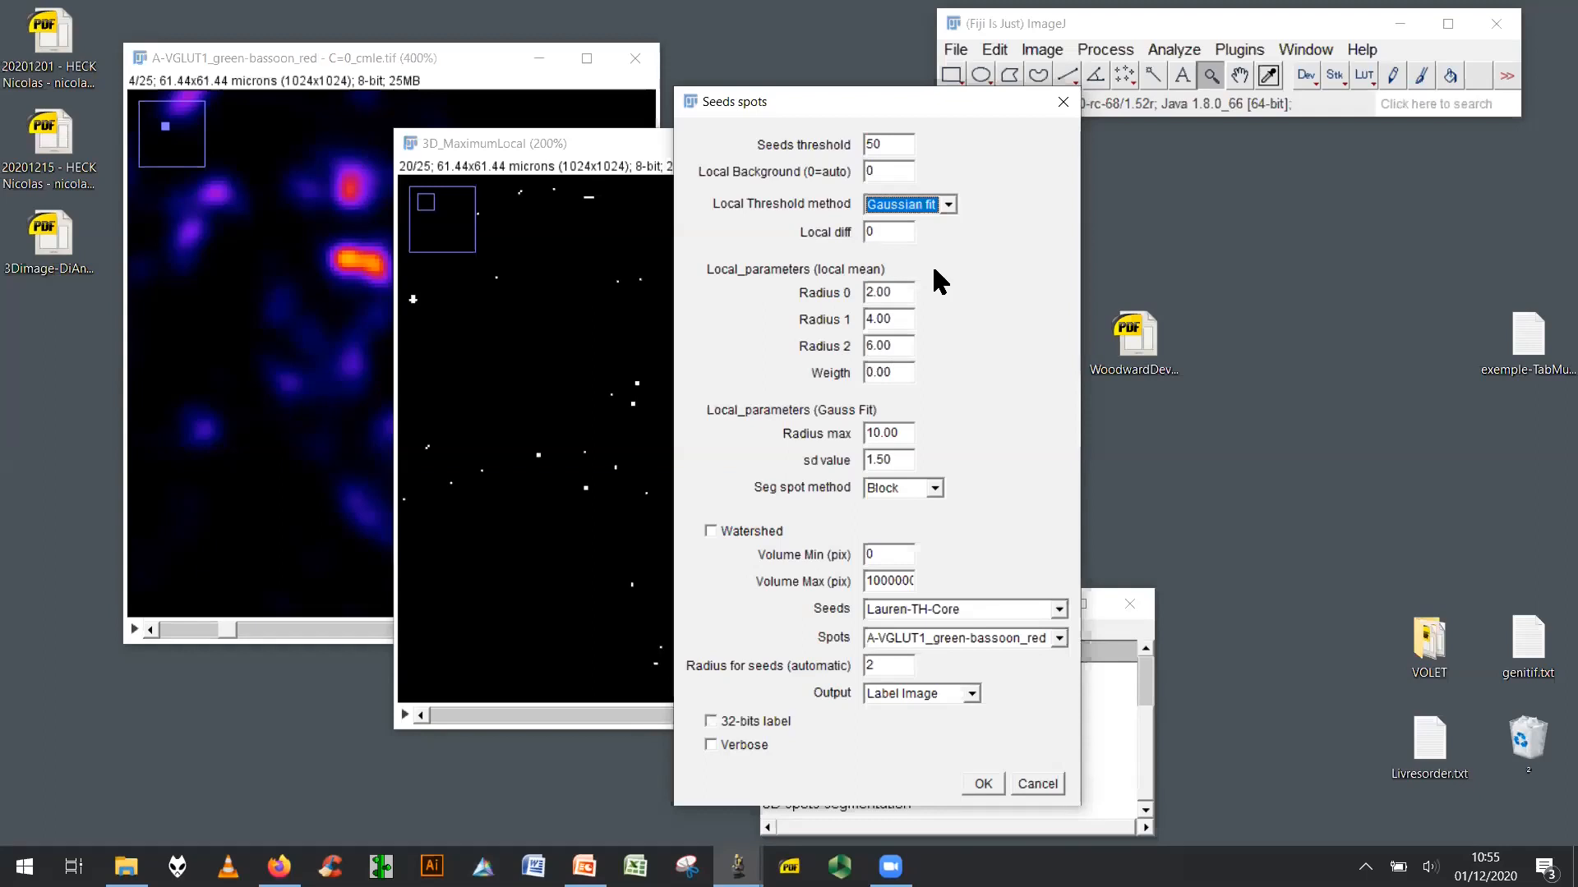
# Review the local threshold methods, switching once more to Local Mean and back to Gaussian fit.
pyautogui.click(947, 205)
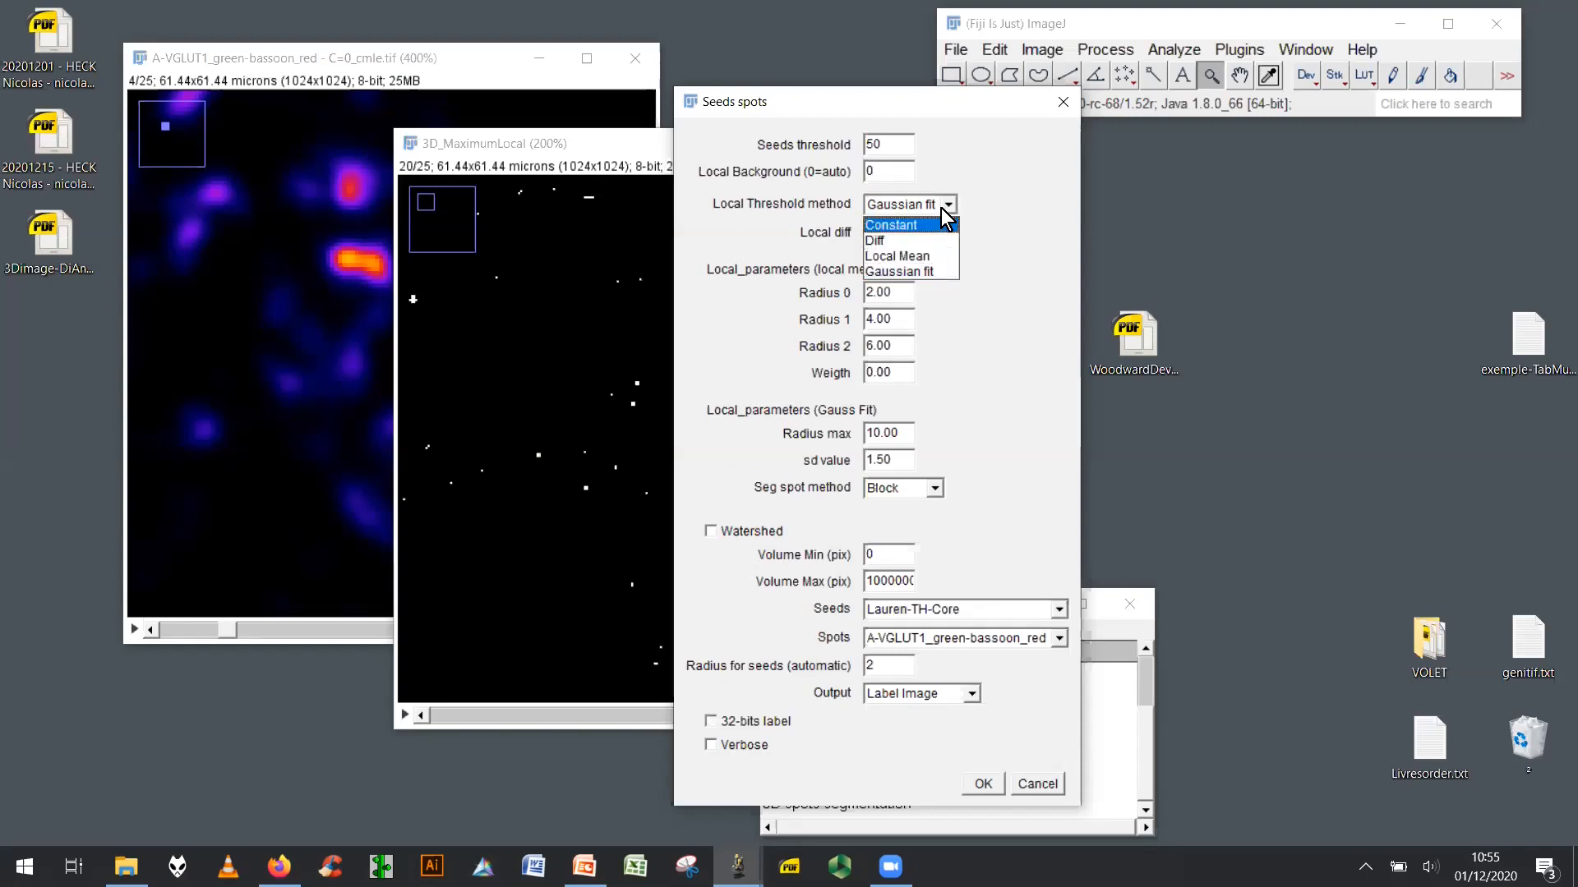
pyautogui.click(949, 206)
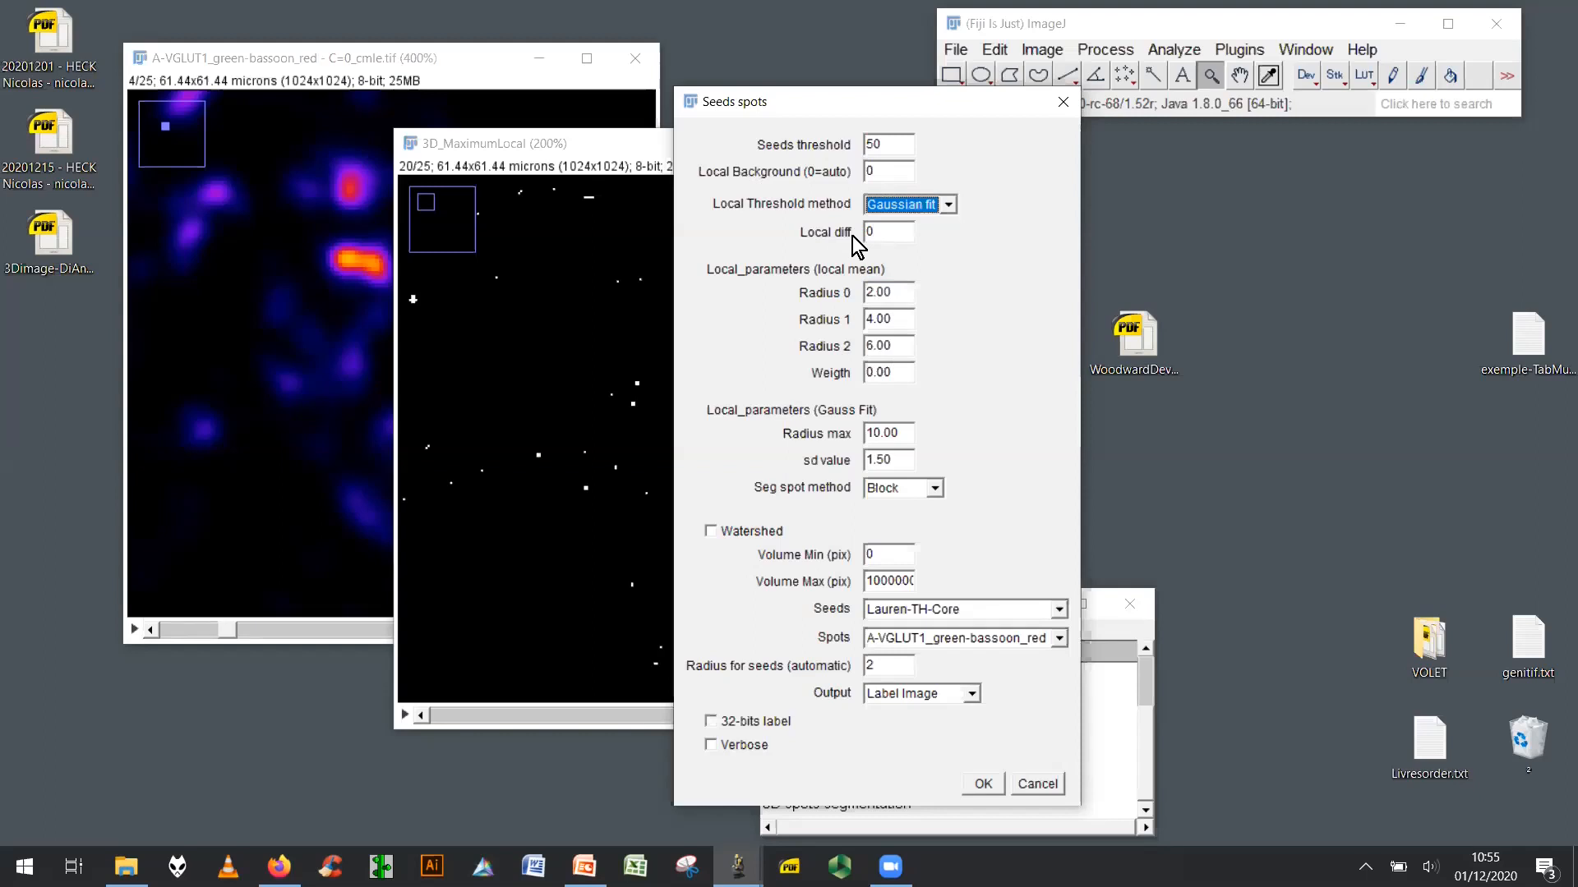
pyautogui.click(949, 205)
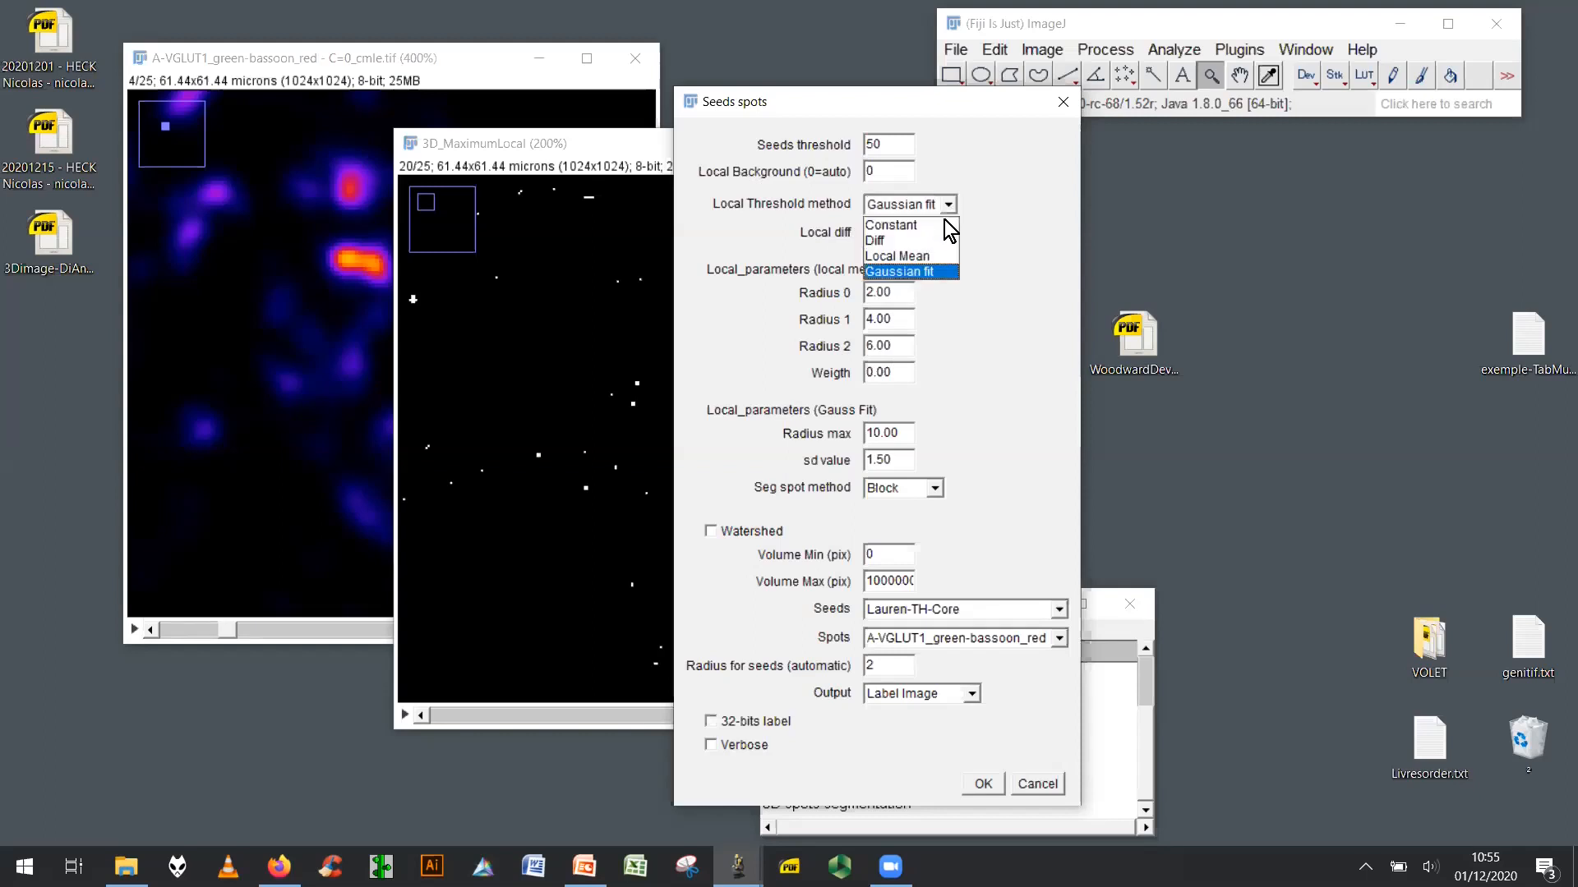
pyautogui.click(937, 257)
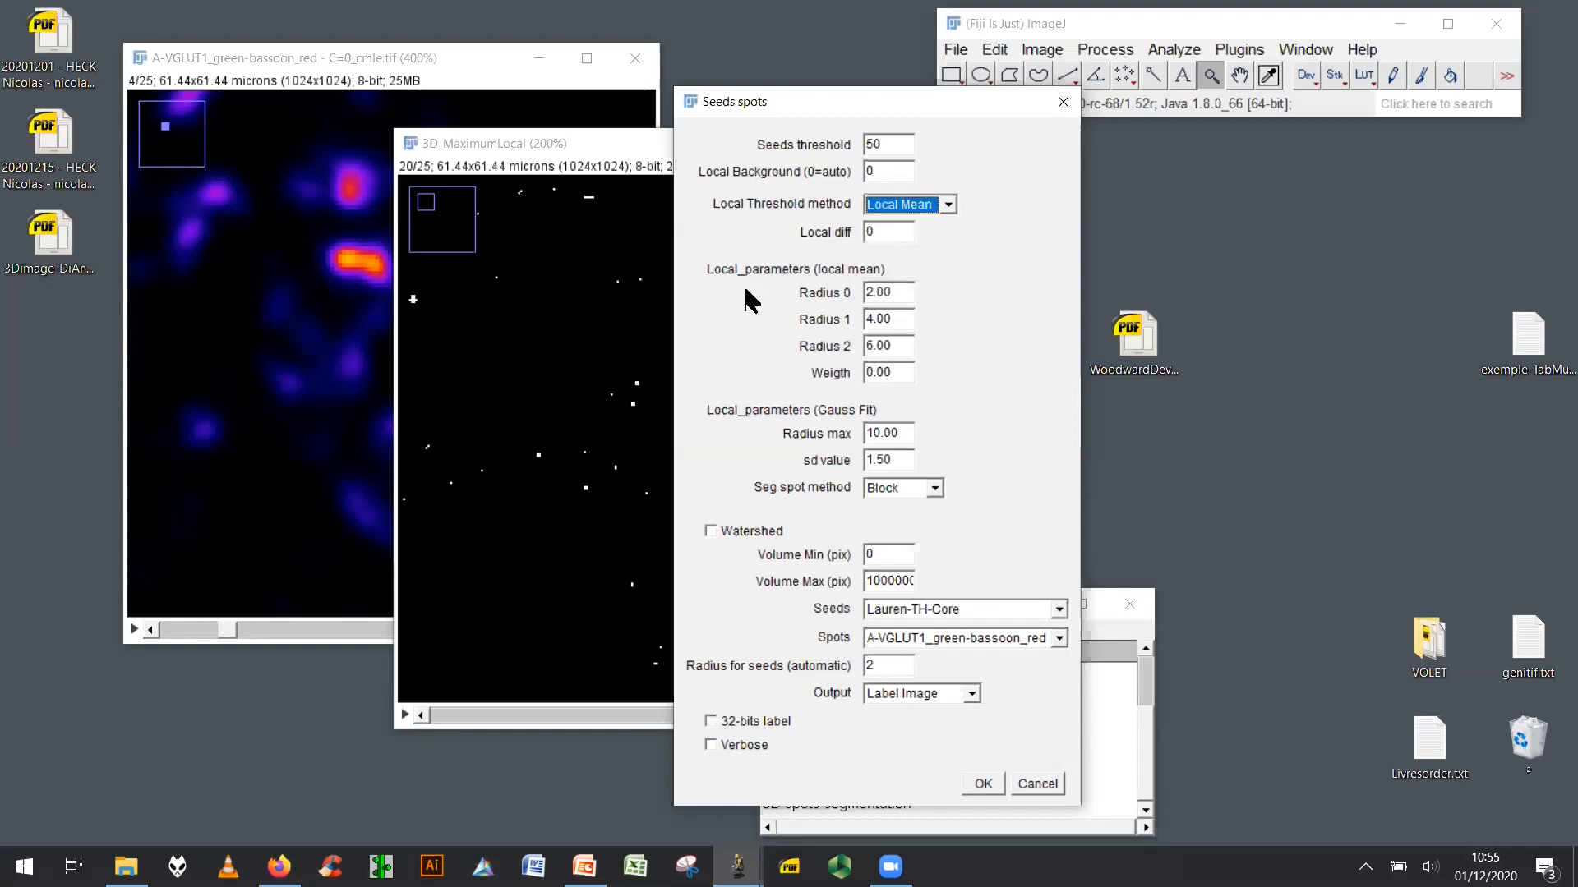
pyautogui.click(948, 205)
pyautogui.click(941, 272)
# Show slide 3 on 3D spot segmentation in PowerPoint and place Fiji's Seeds spots dialog so the radial distribution diagram stays uncovered.
pyautogui.click(584, 867)
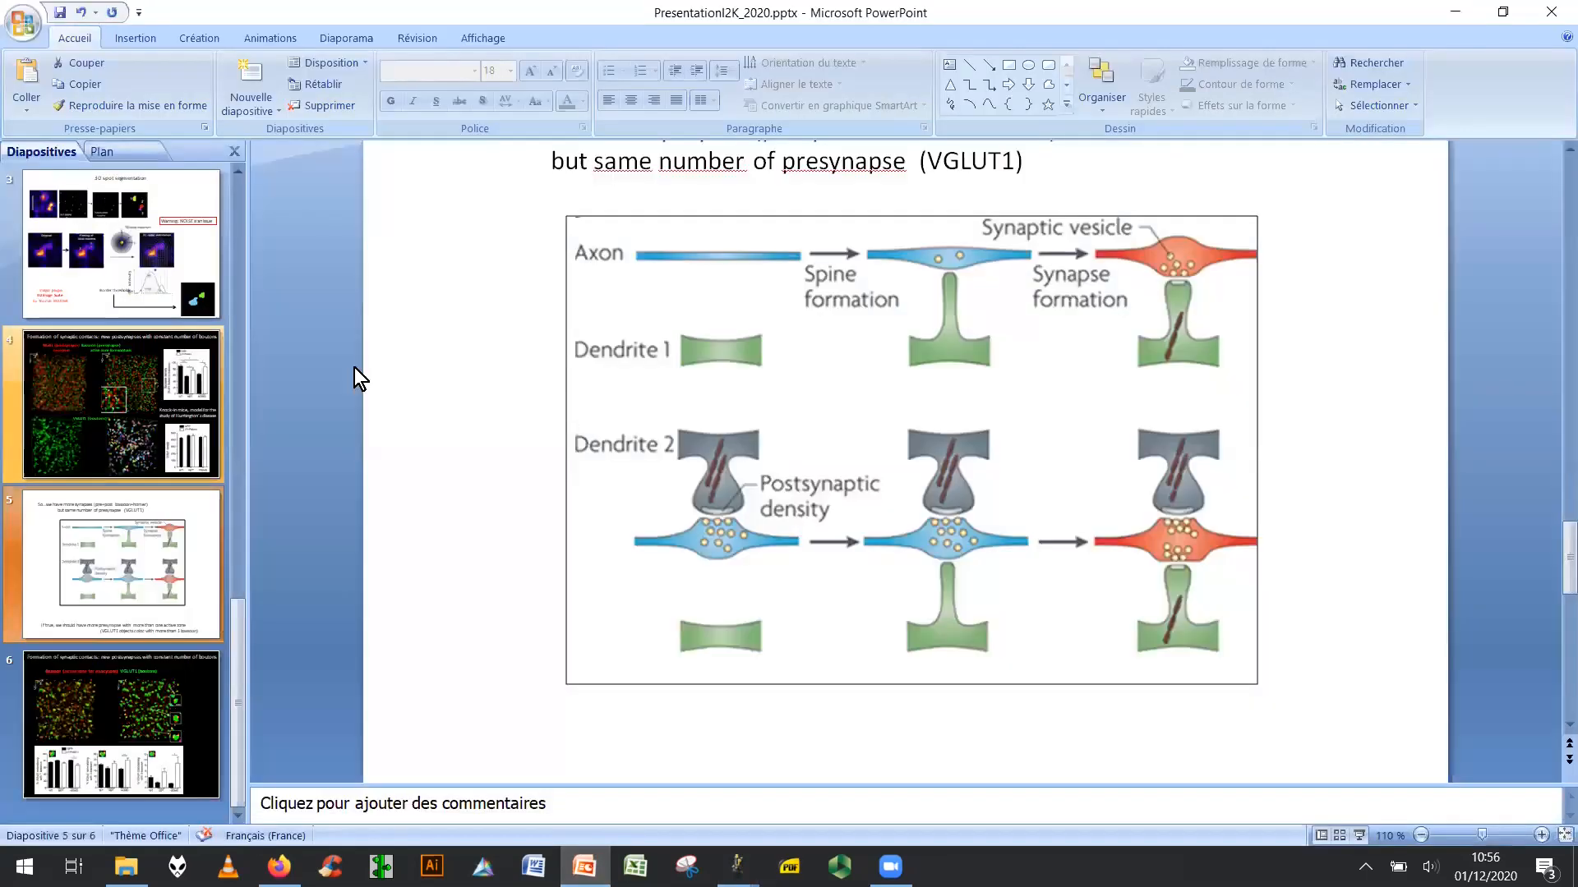
pyautogui.click(209, 270)
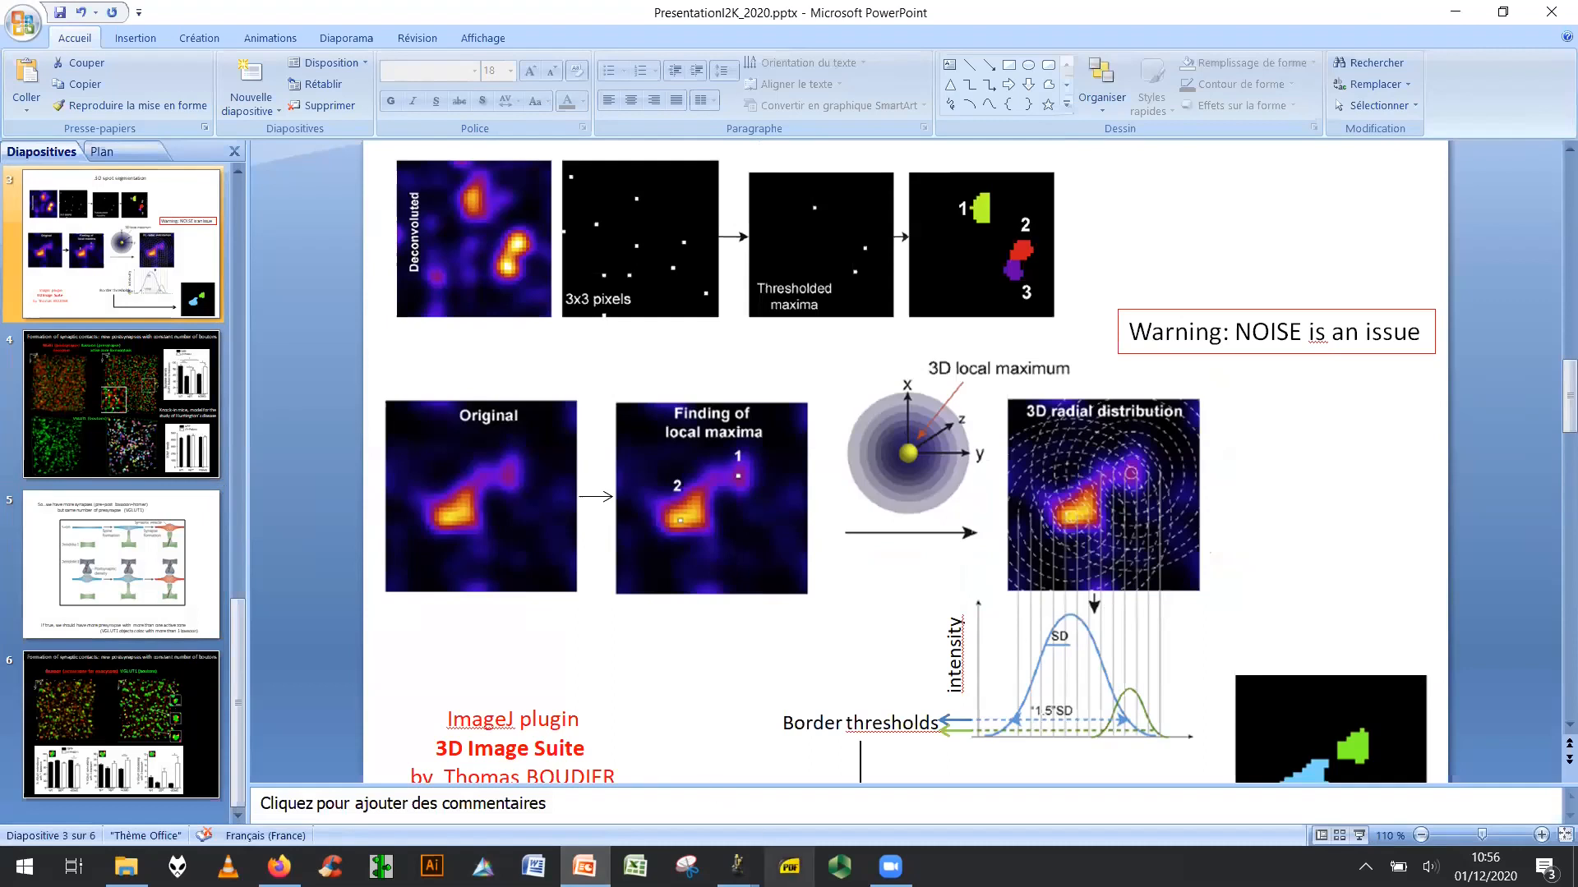
pyautogui.moveTo(737, 867)
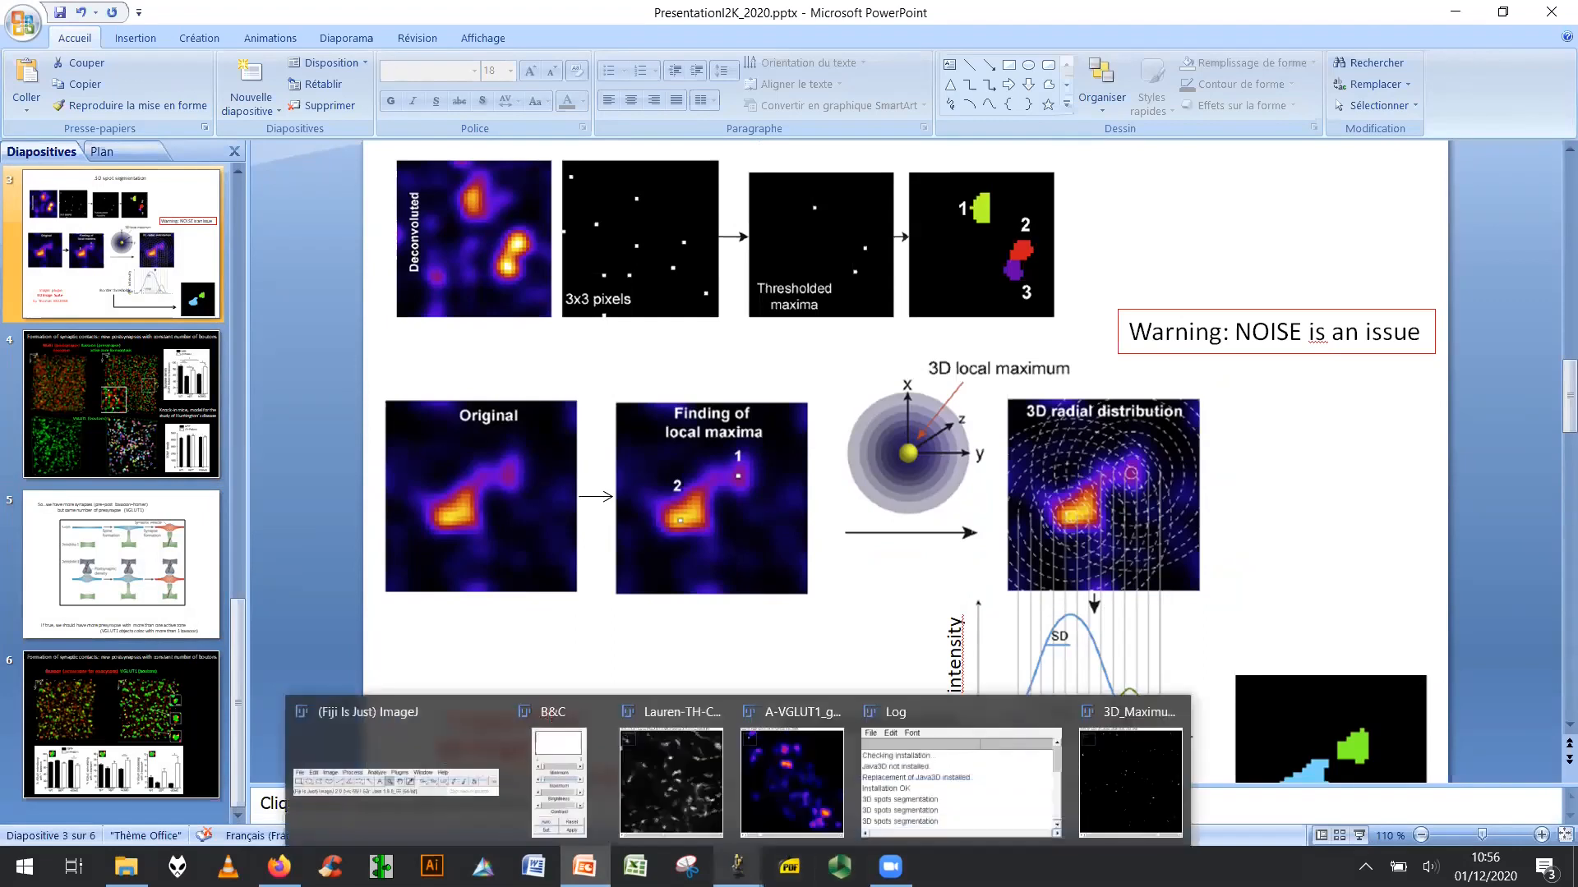
pyautogui.click(432, 711)
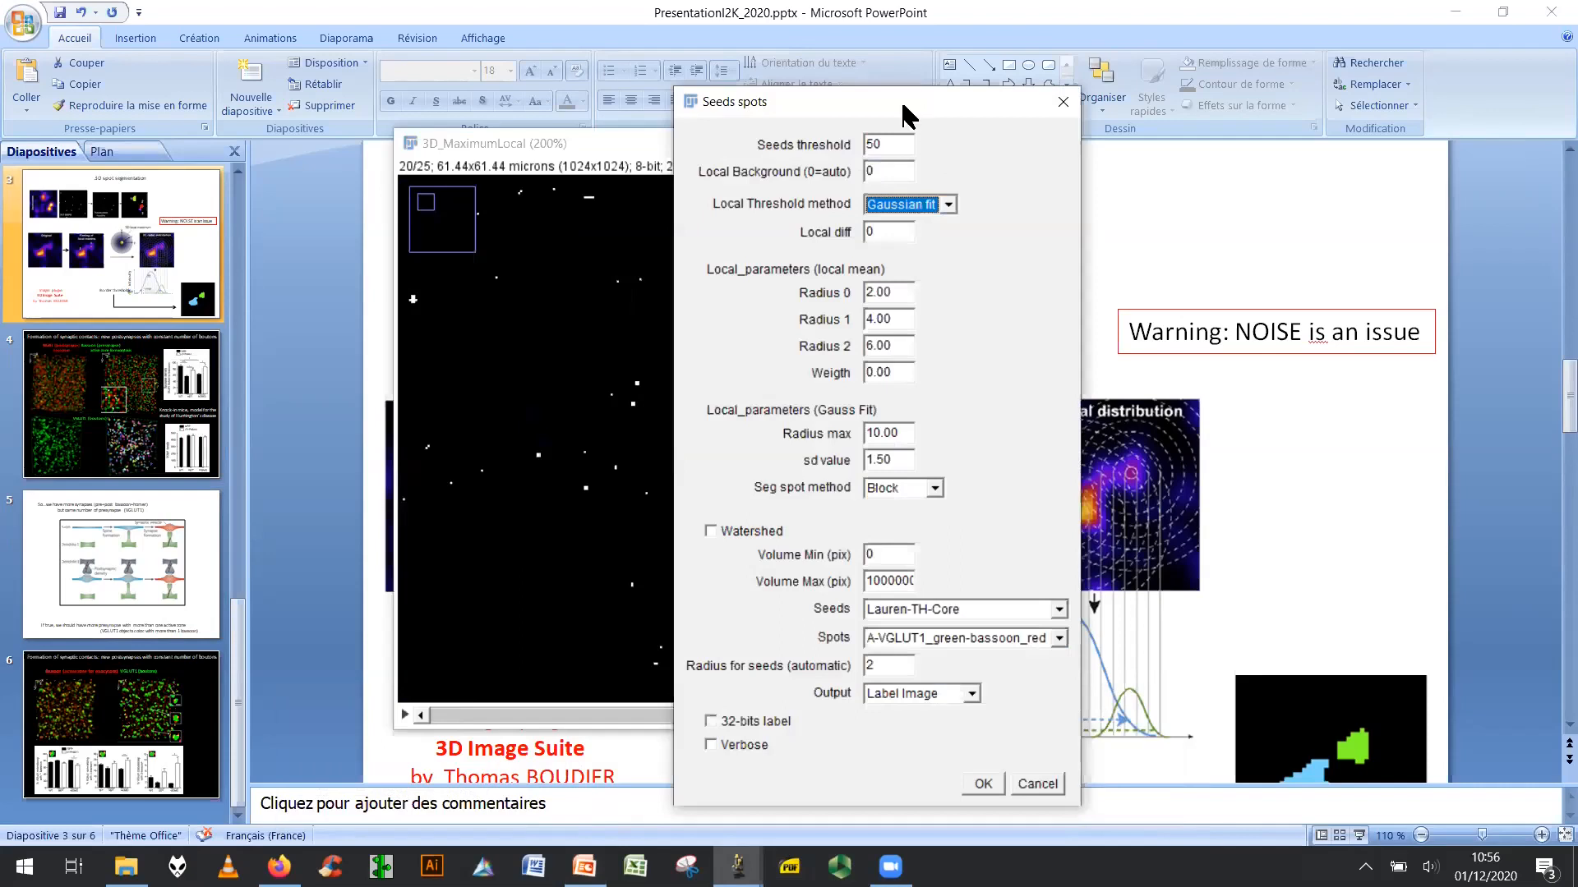
pyautogui.moveTo(756, 90); pyautogui.dragTo(592, 69)
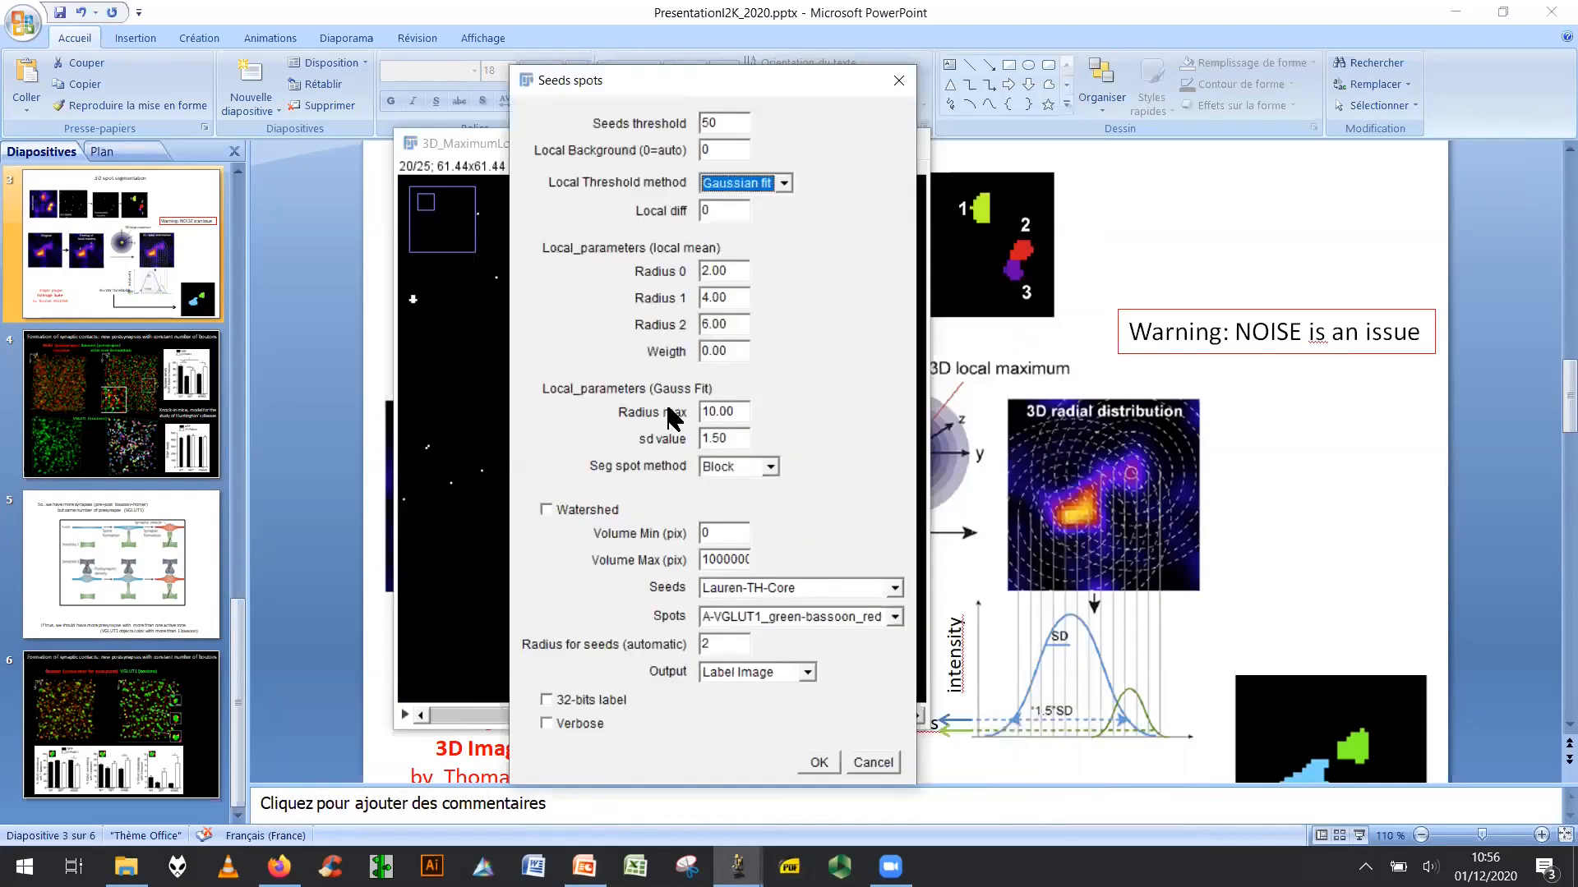
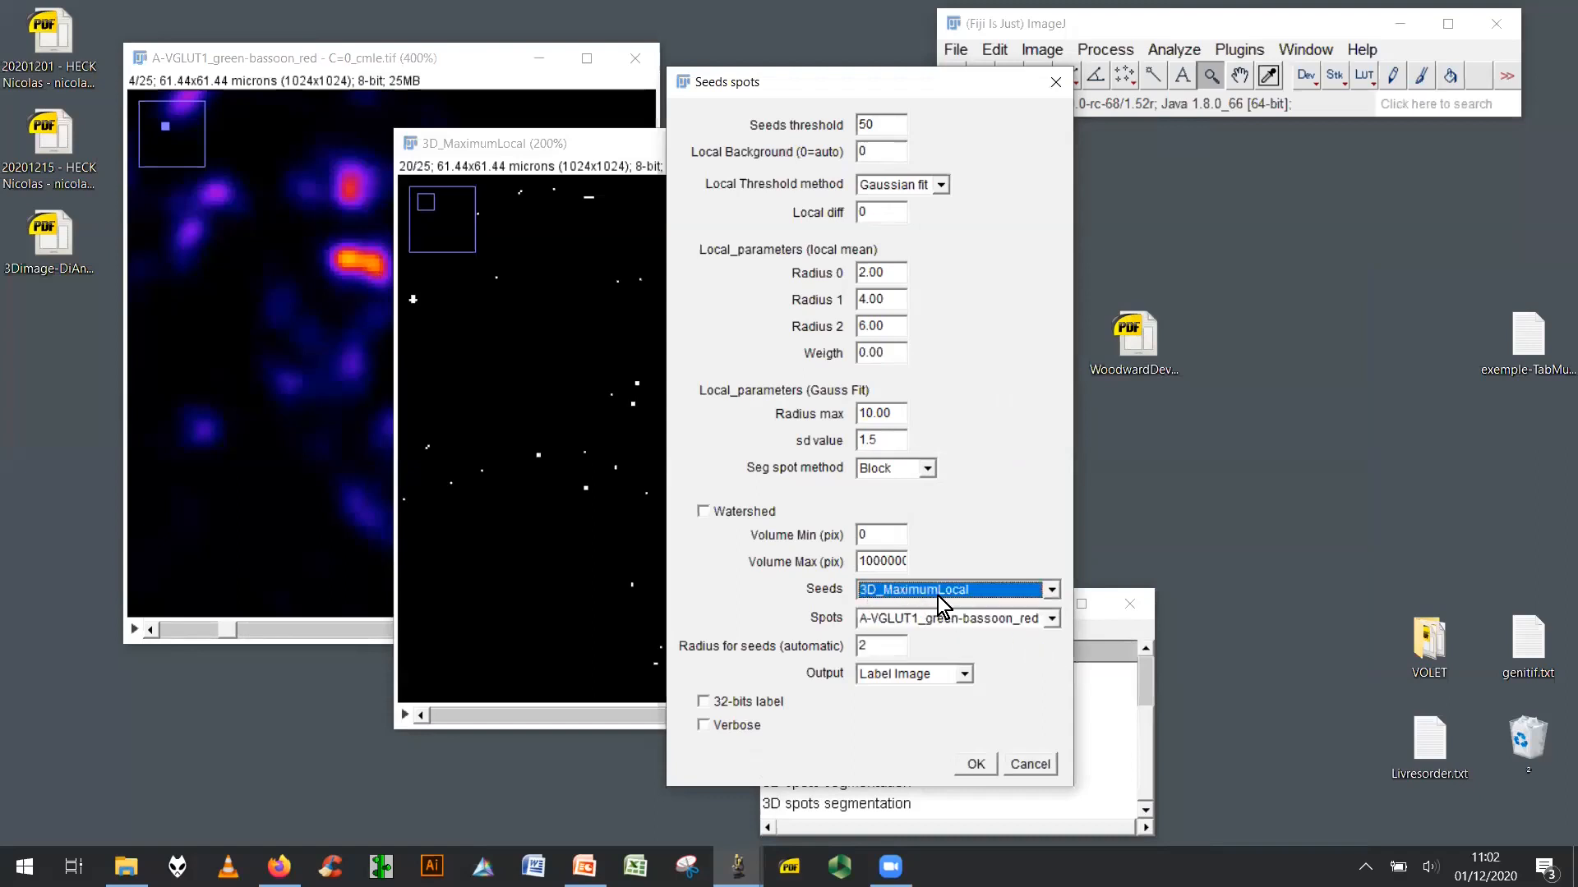
# Choose A-VGLUT1_green-bassoon_red as the spots image and run the segmentation with the 3D_MaximumLocal seeds.
pyautogui.click(1051, 620)
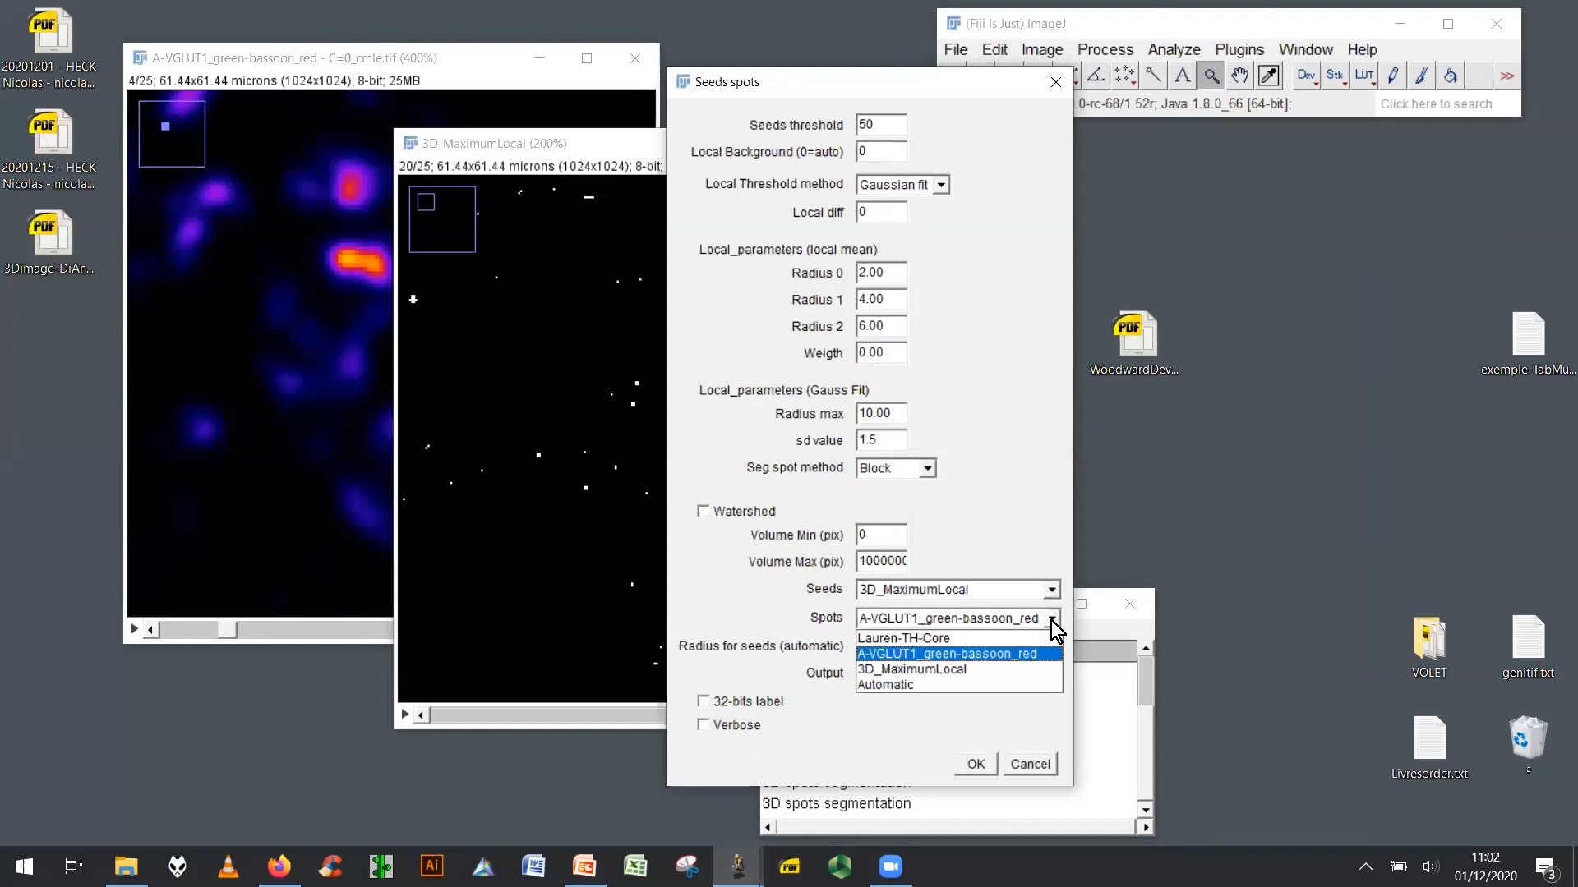
pyautogui.click(1004, 654)
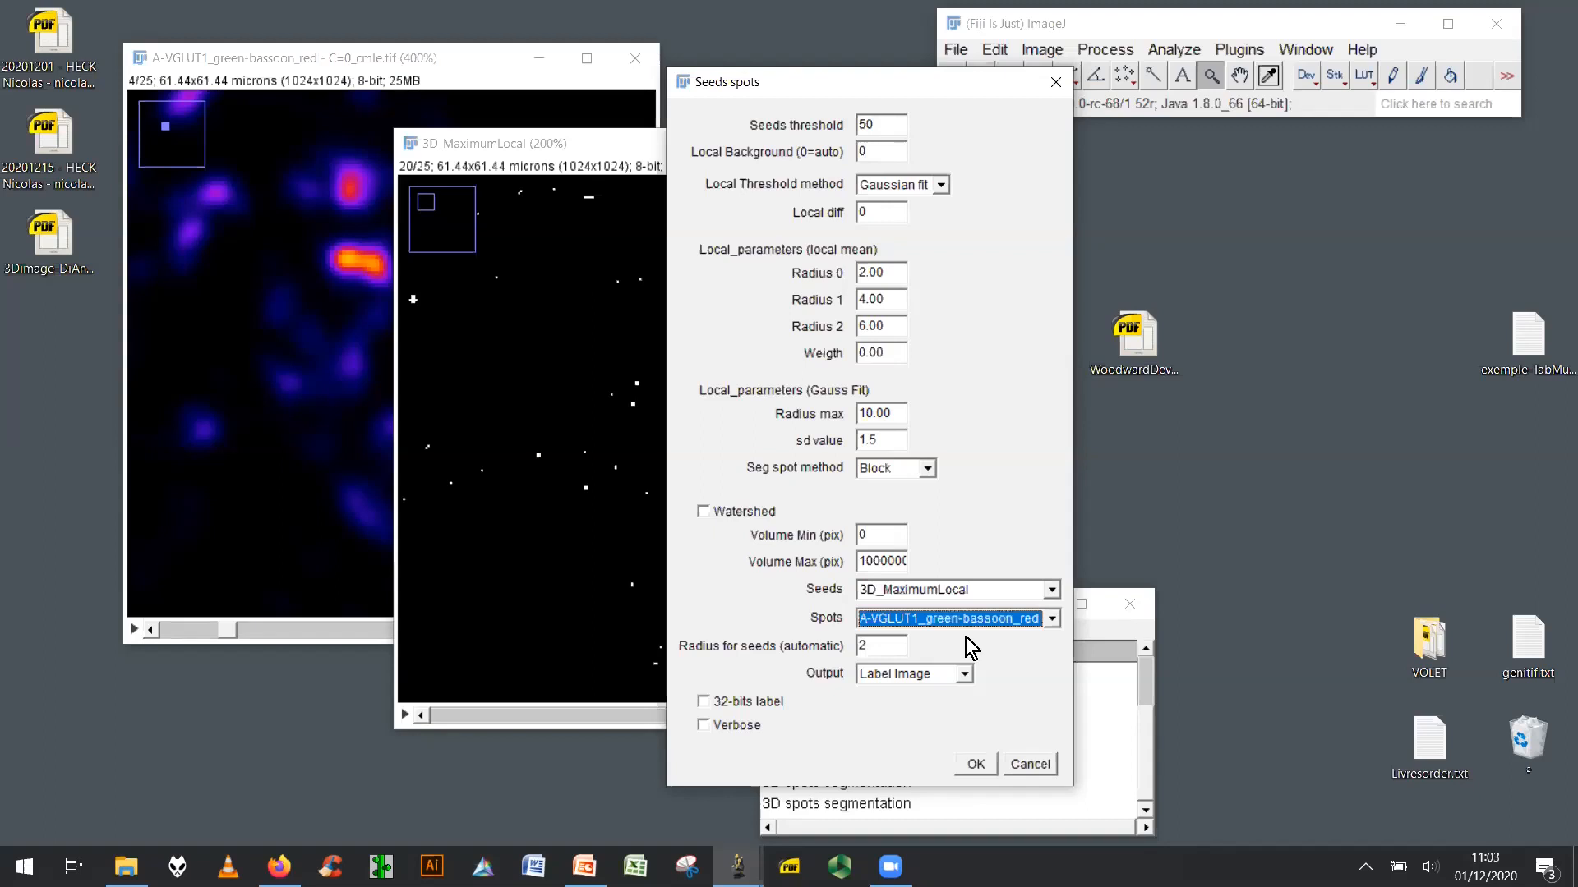
pyautogui.click(976, 765)
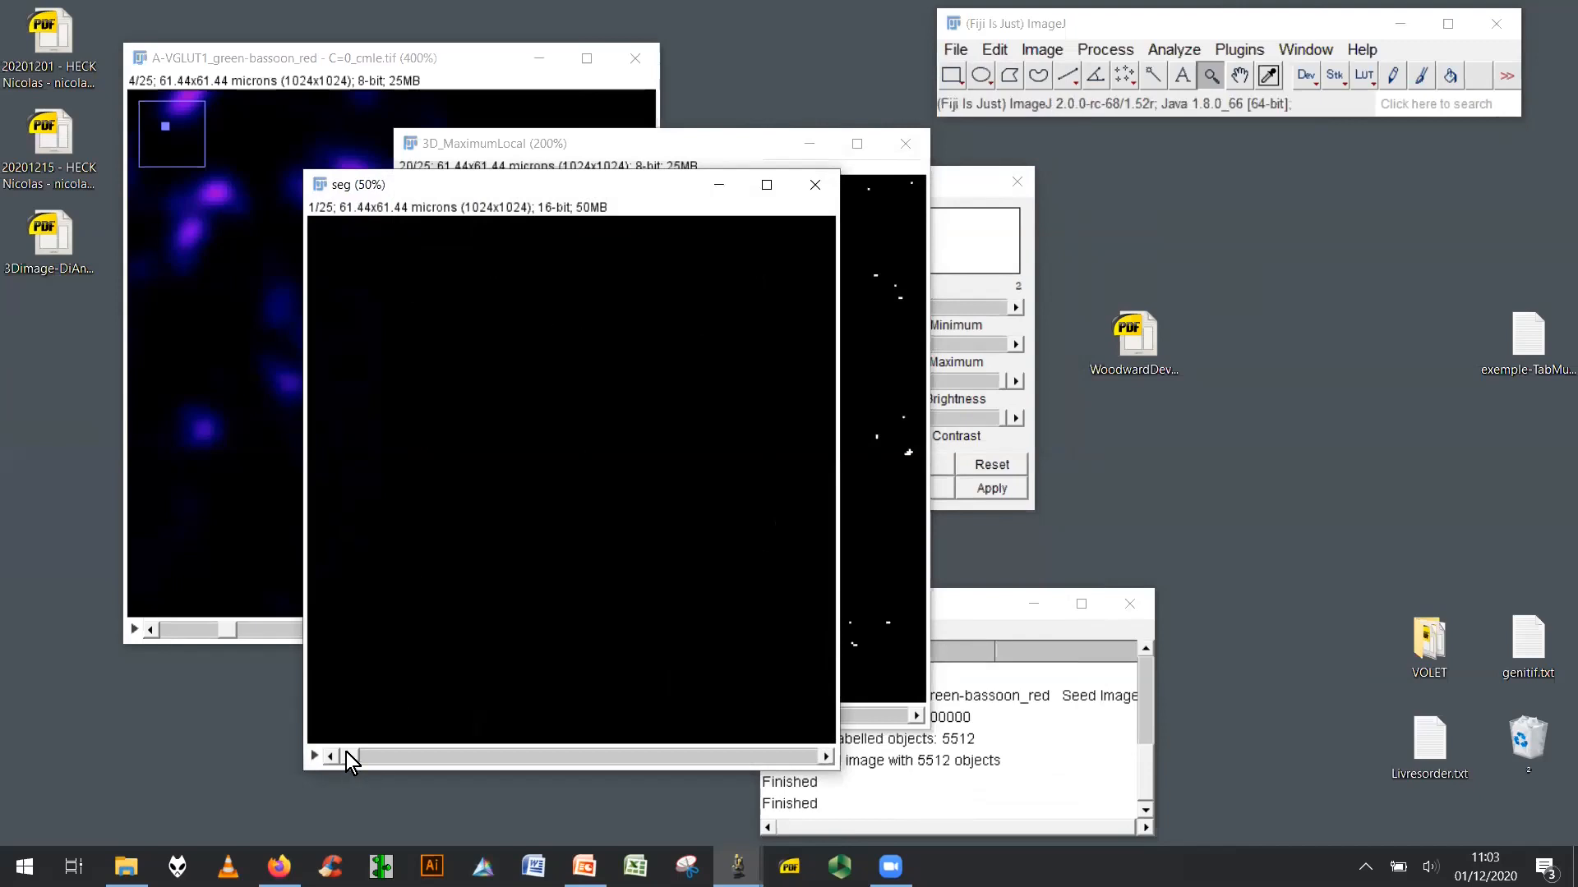
# Go to slice 12 of the segmented stack and auto-adjust its brightness and contrast, with the B&C window moved clear.
pyautogui.click(552, 756)
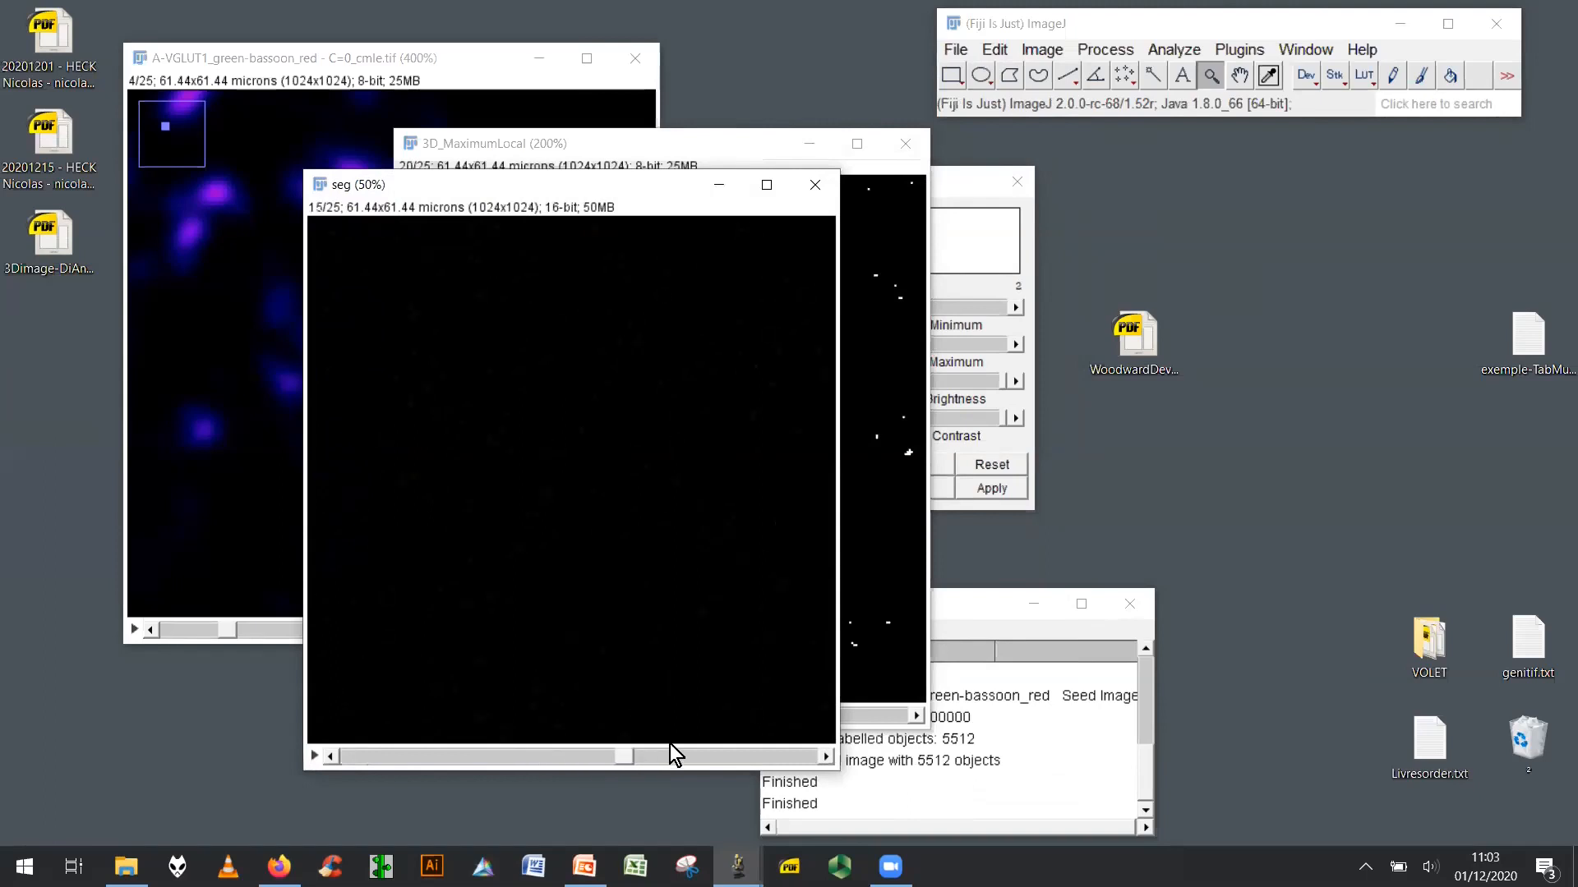
pyautogui.moveTo(960, 189); pyautogui.dragTo(1120, 177)
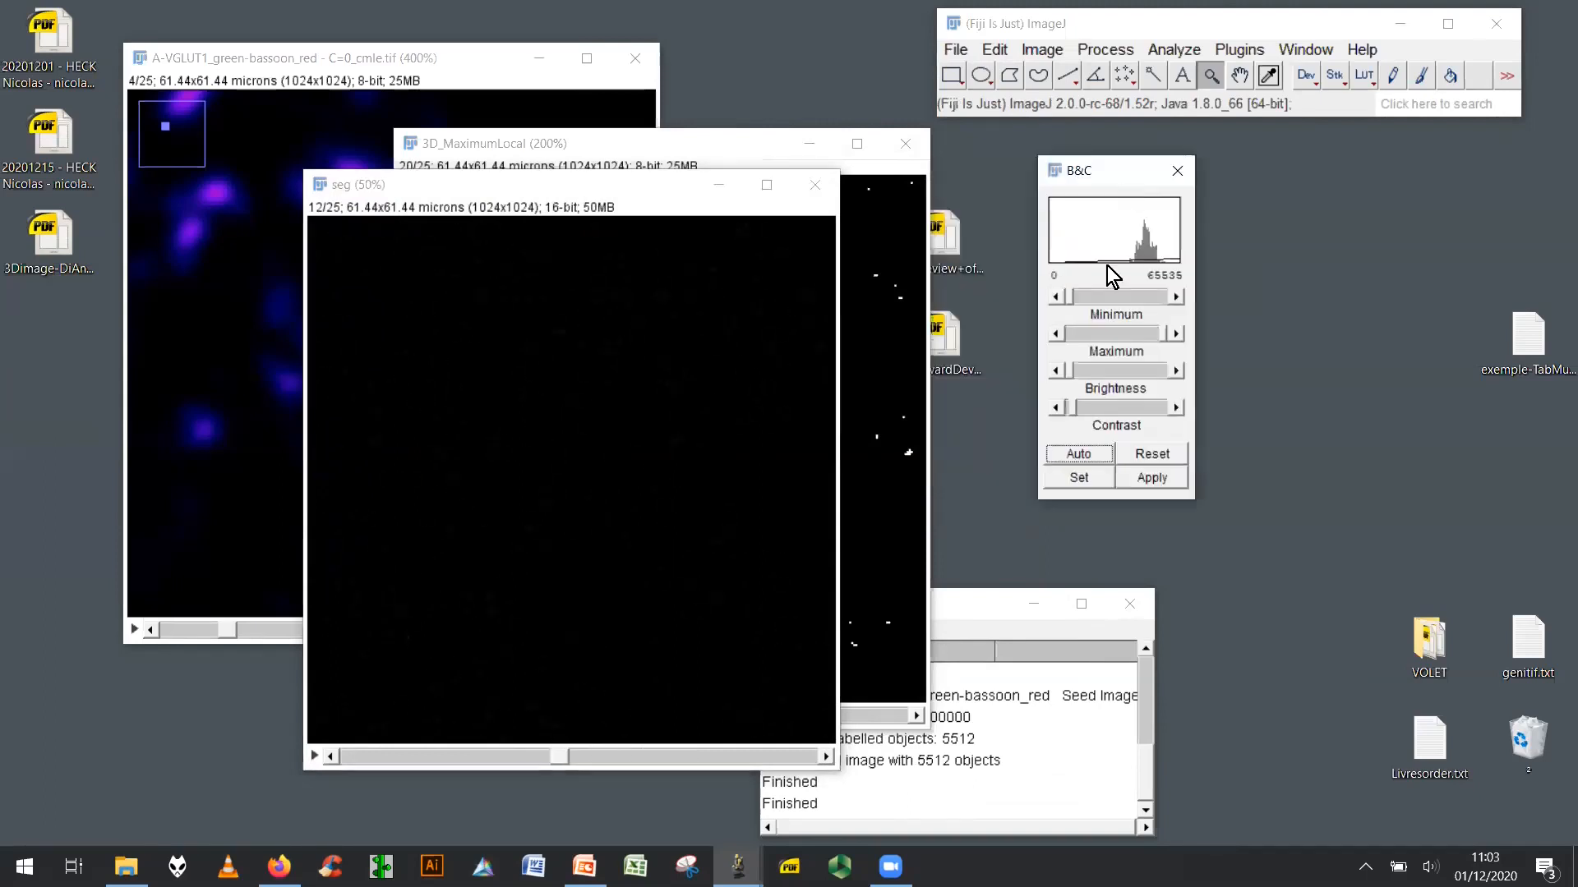
pyautogui.click(1079, 453)
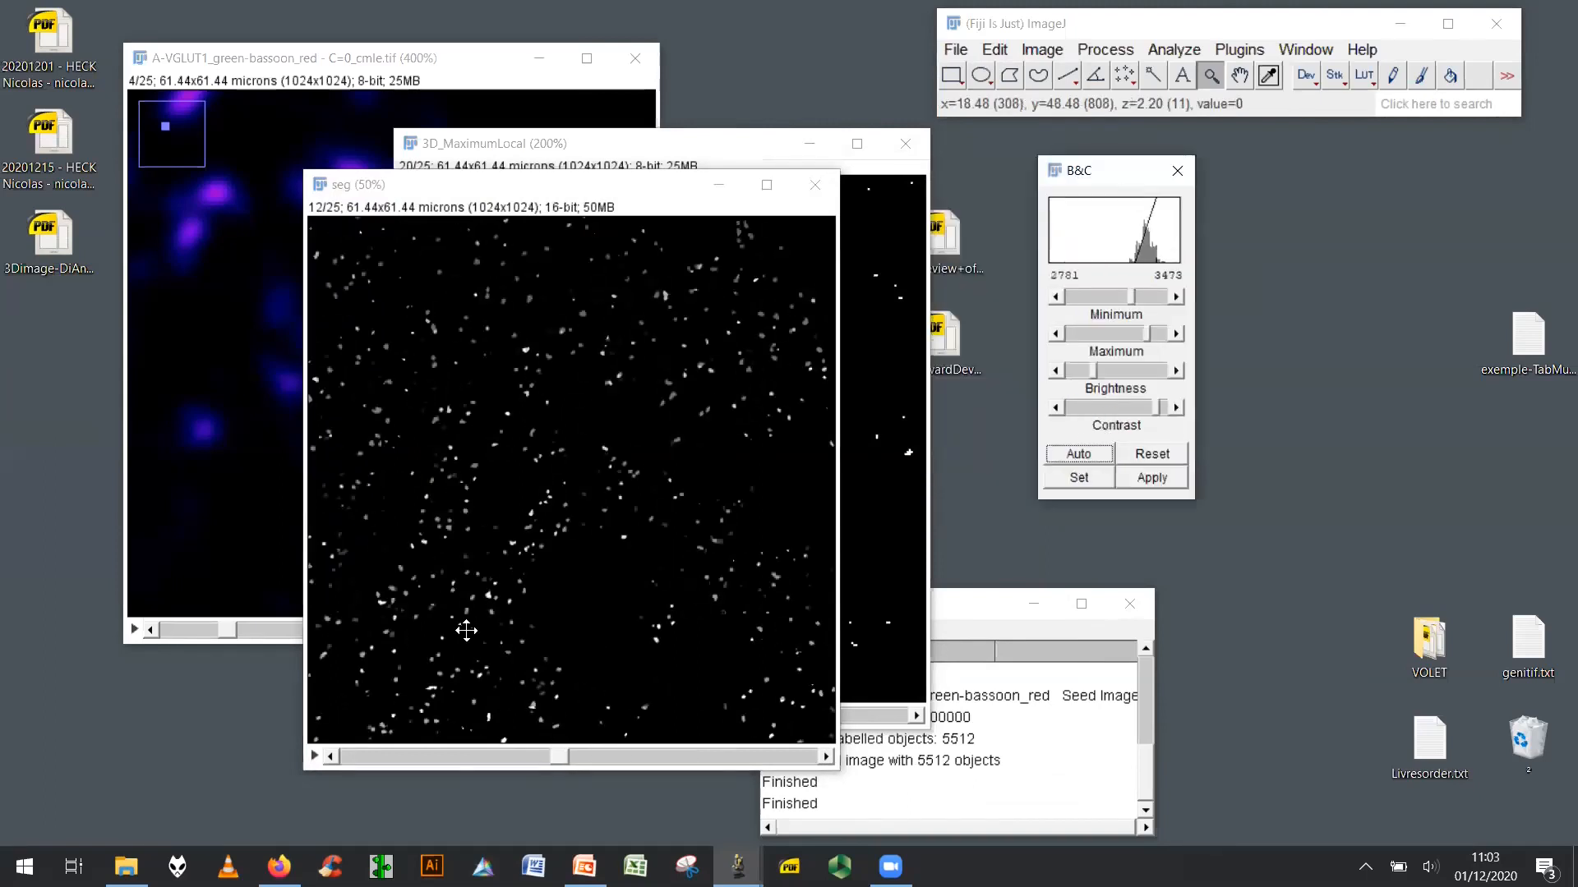
# Apply the Rainbow RGB lookup table to the segmented label stack.
pyautogui.click(1042, 50)
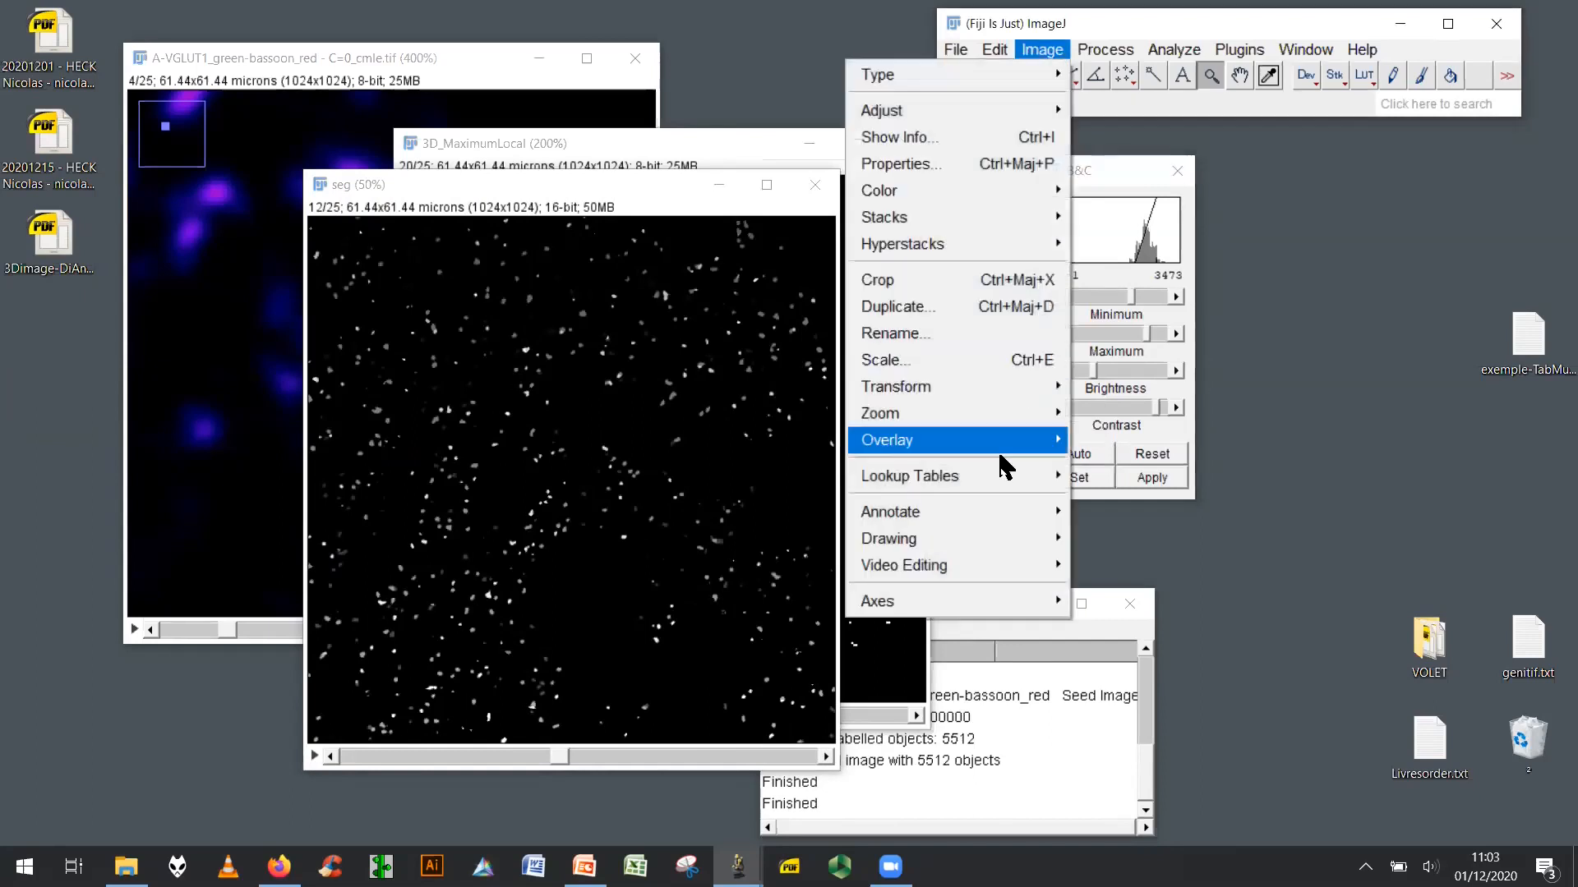
pyautogui.moveTo(1004, 479)
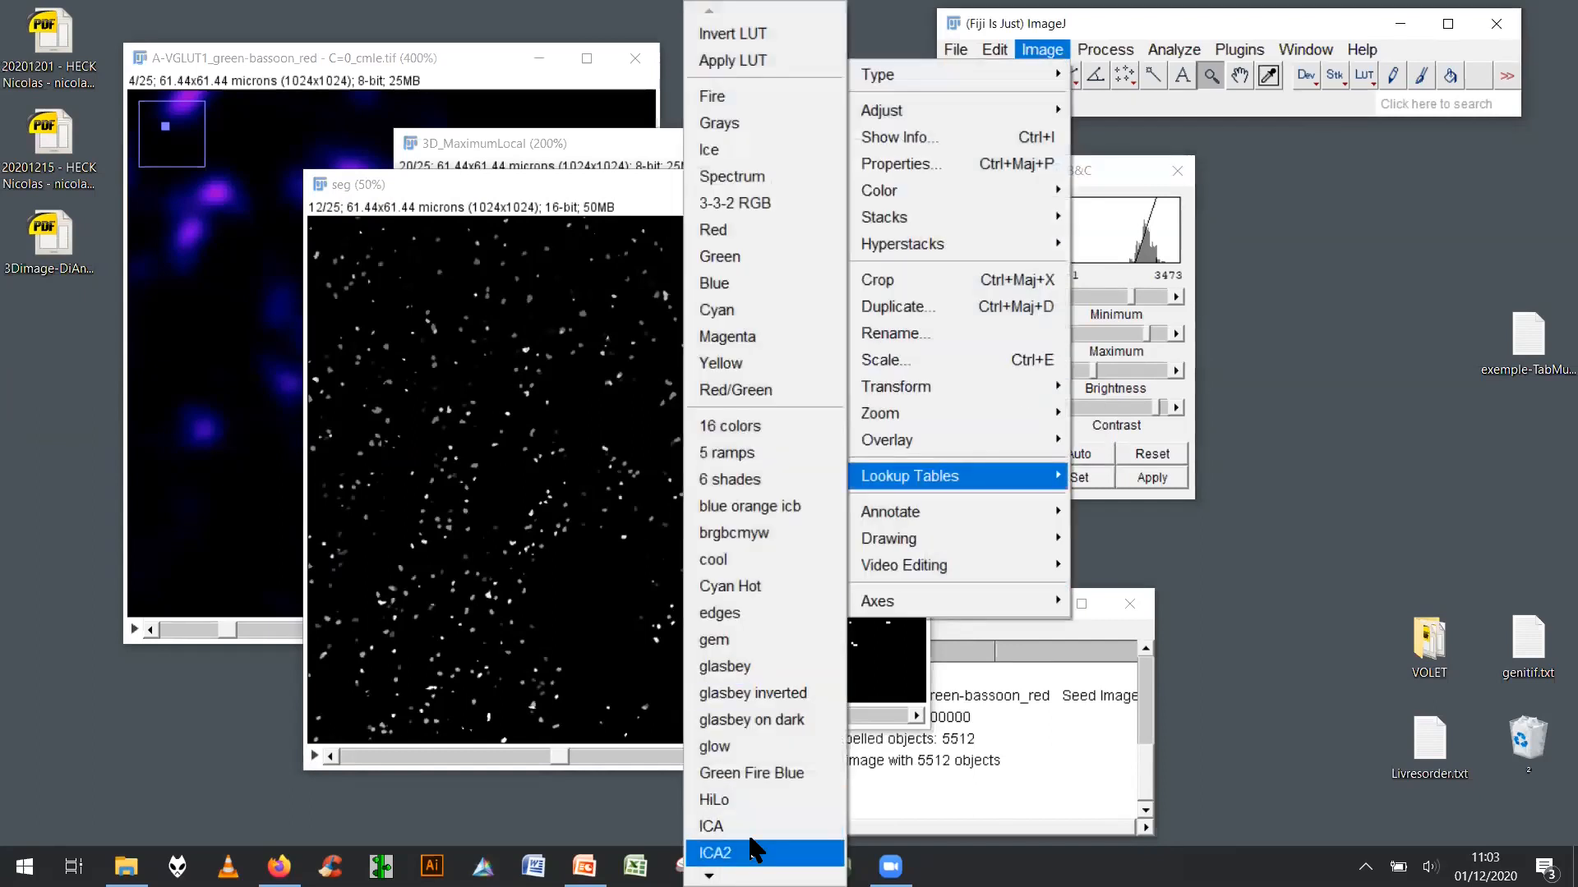
pyautogui.moveTo(708, 876)
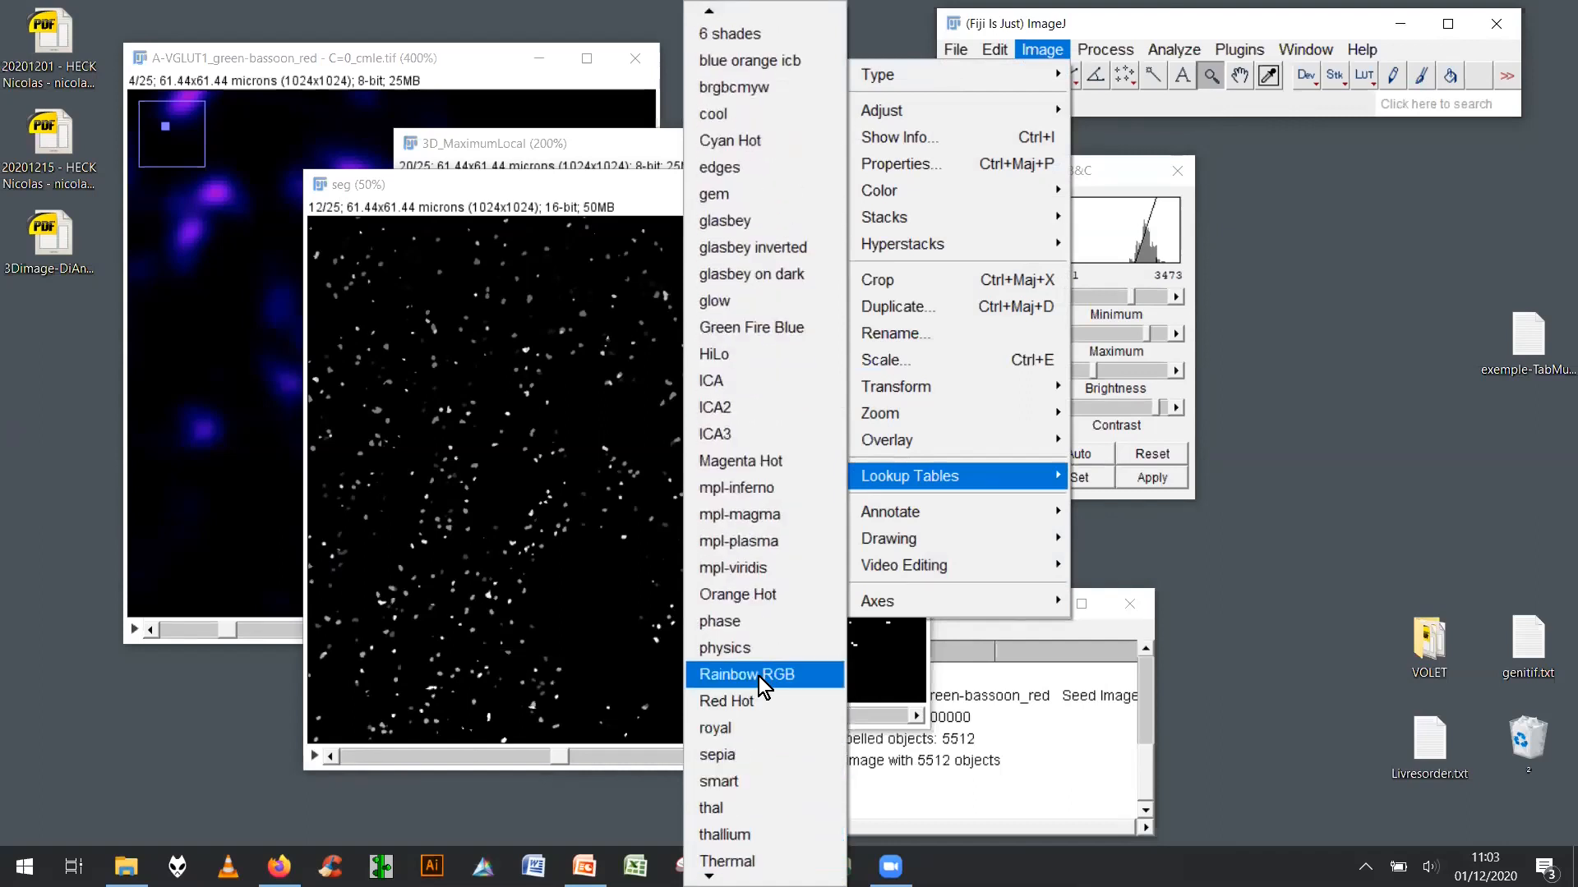
pyautogui.click(752, 672)
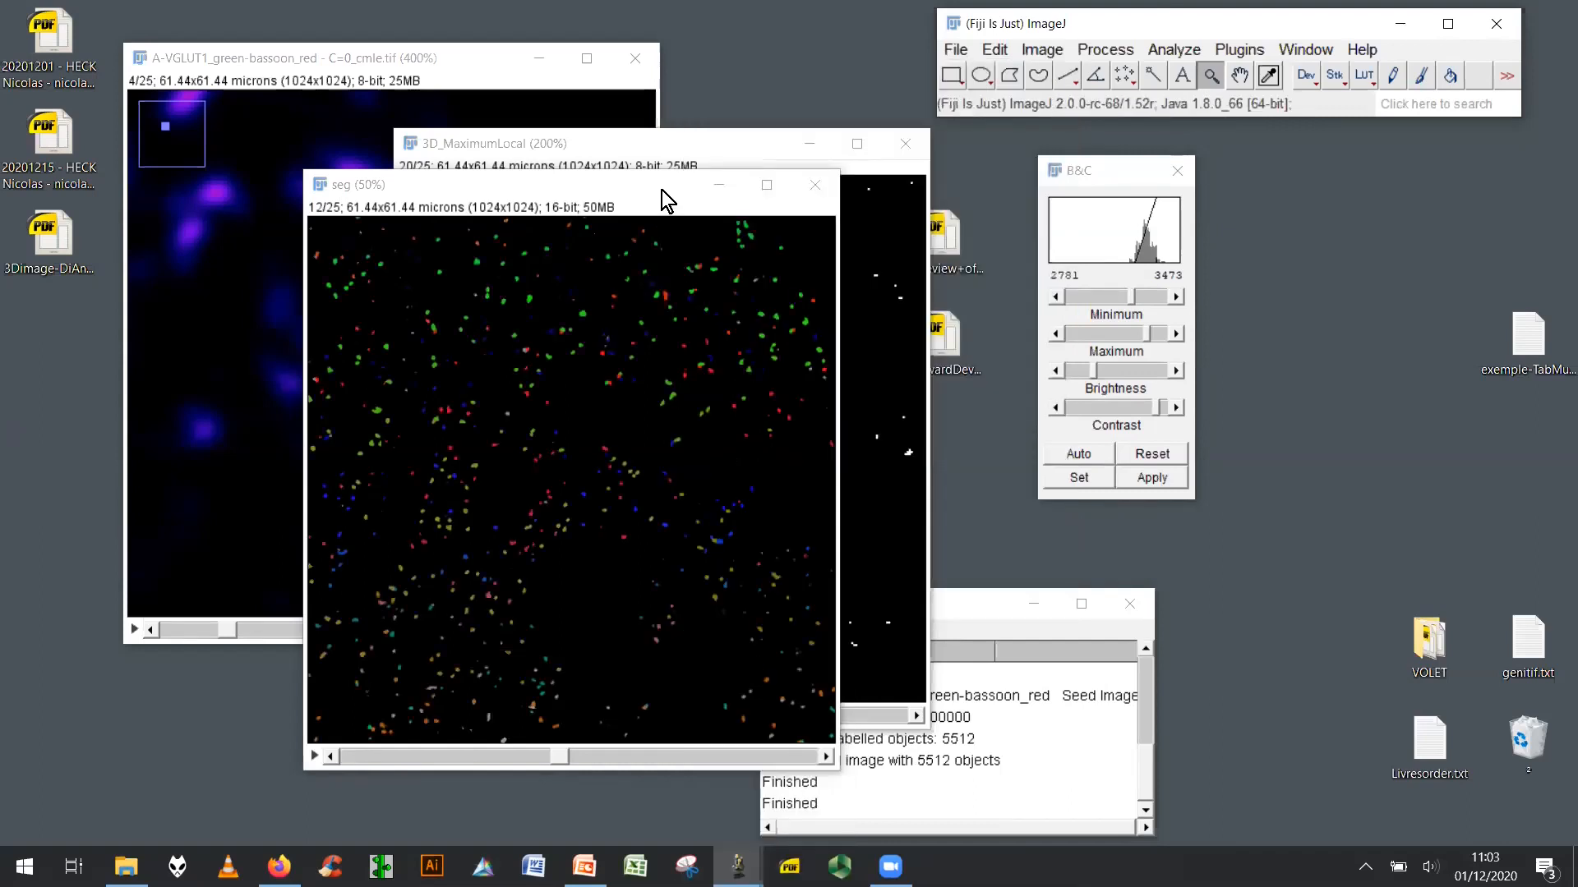
# Move the segmented stack aside, bring the original VGLUT1 stack to the front and zoom it out to 50%.
pyautogui.moveTo(662, 191); pyautogui.dragTo(799, 154)
pyautogui.moveTo(549, 66); pyautogui.dragTo(561, 66)
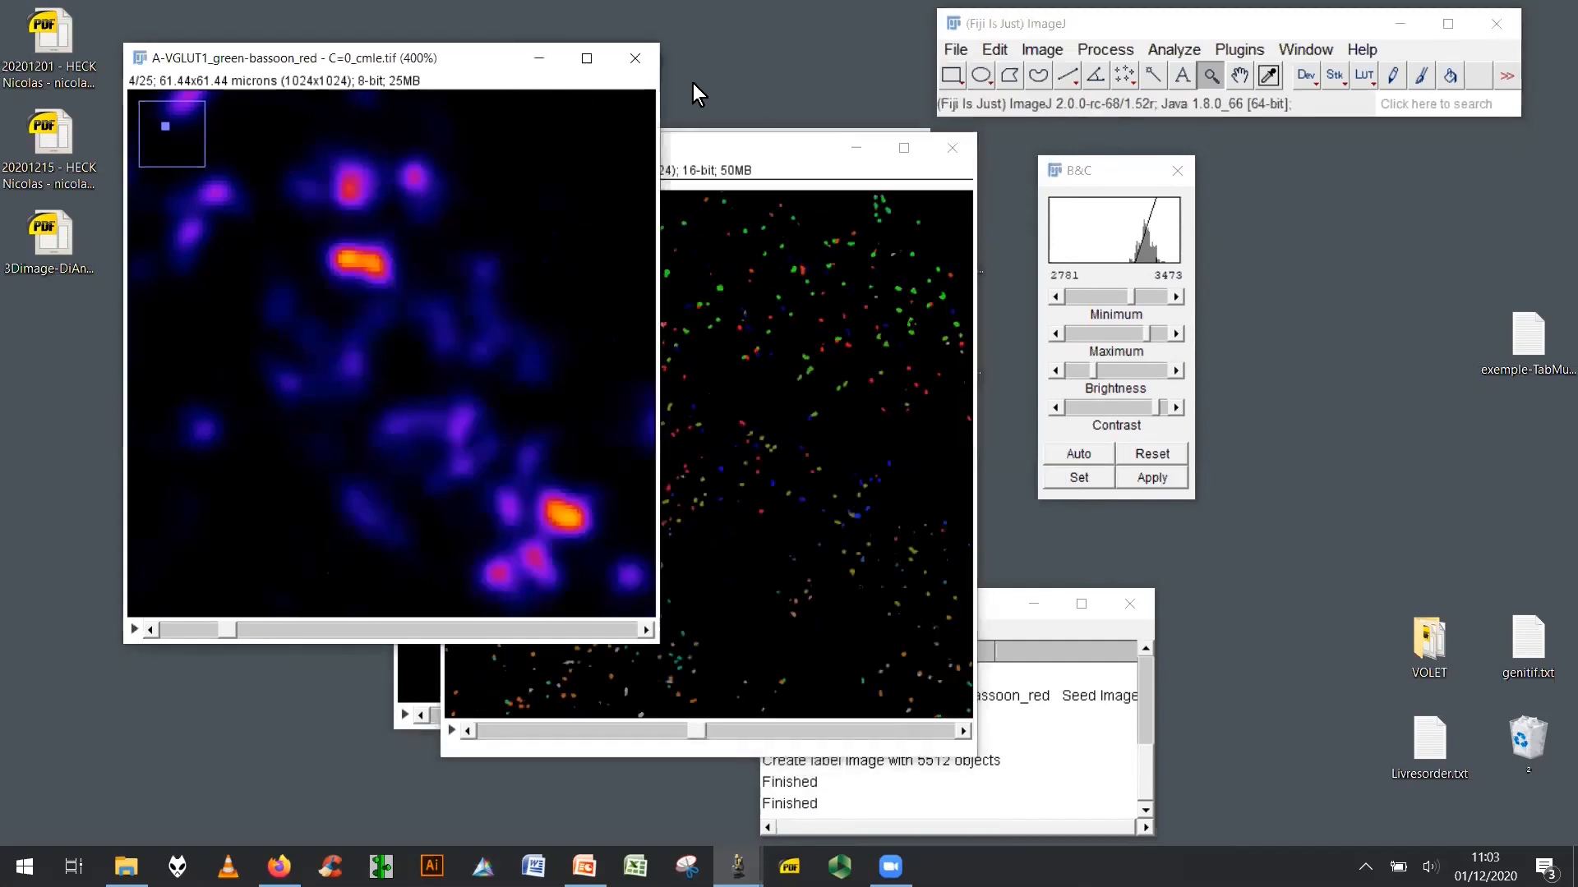
pyautogui.rightClick(427, 333)
pyautogui.rightClick(426, 333)
pyautogui.rightClick(426, 333)
pyautogui.rightClick(426, 332)
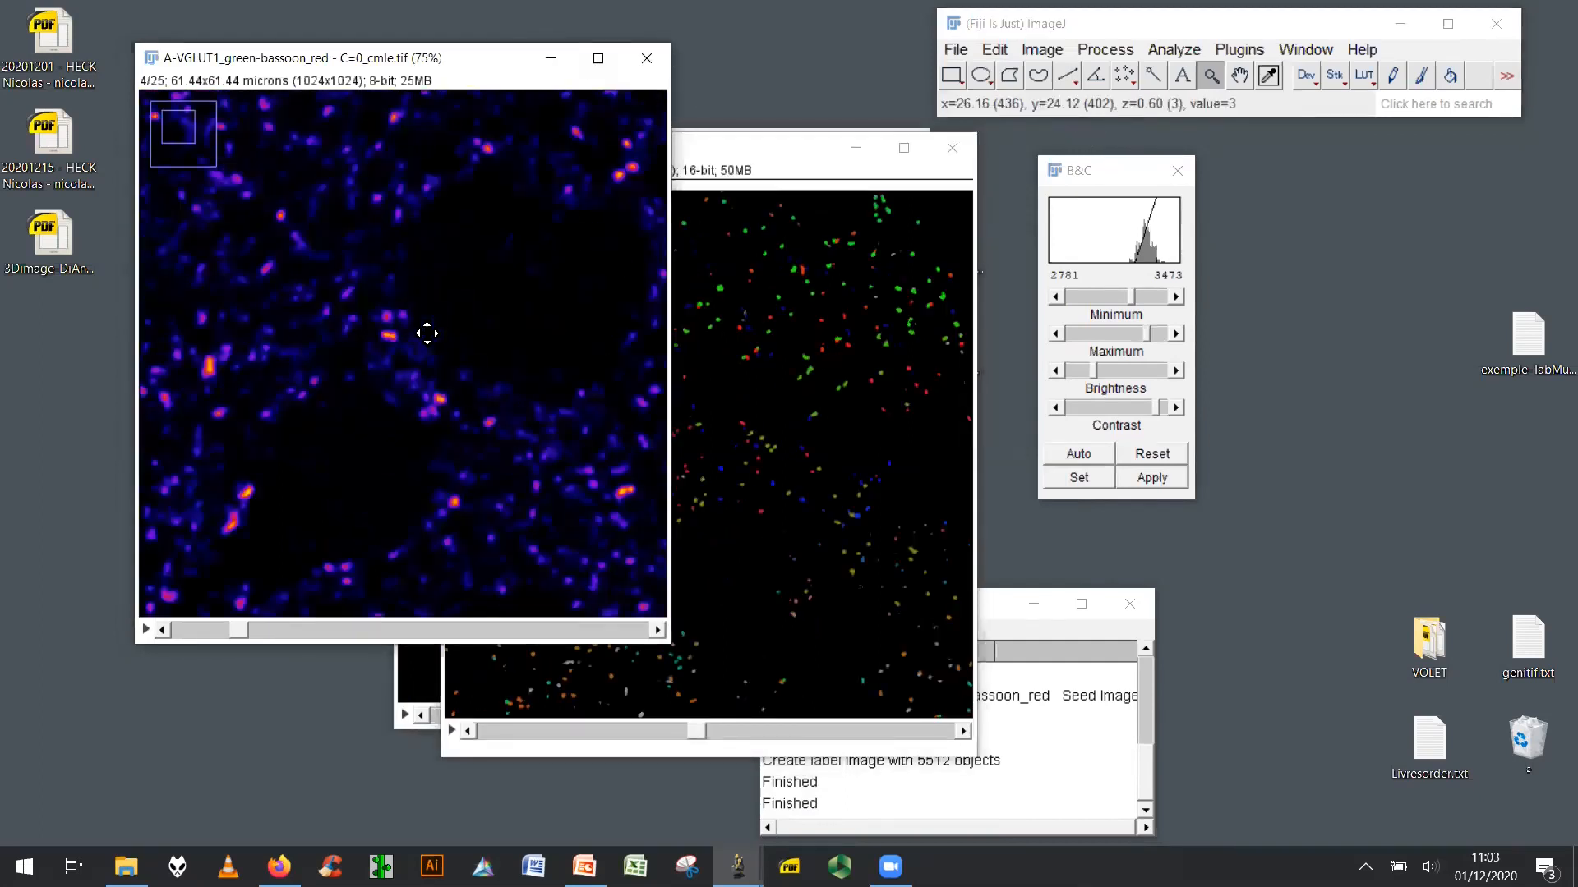
pyautogui.rightClick(427, 333)
pyautogui.rightClick(427, 333)
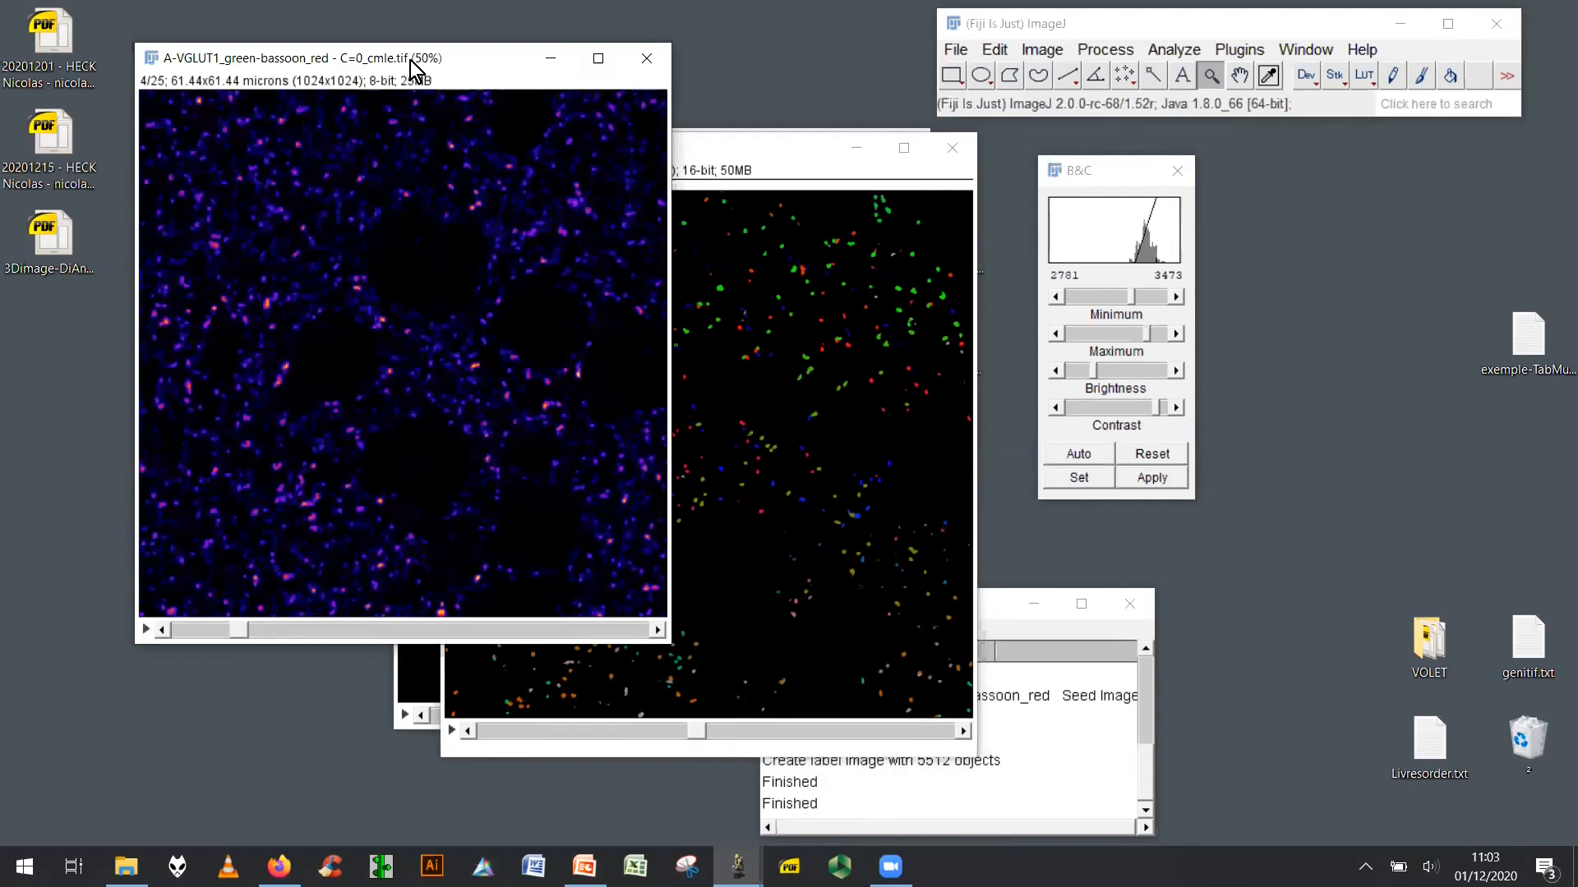
# Arrange the original VGLUT1 stack and the segmented stack side by side, and go to slice 4 of the segmented stack.
pyautogui.moveTo(411, 61); pyautogui.dragTo(333, 64)
pyautogui.click(649, 151)
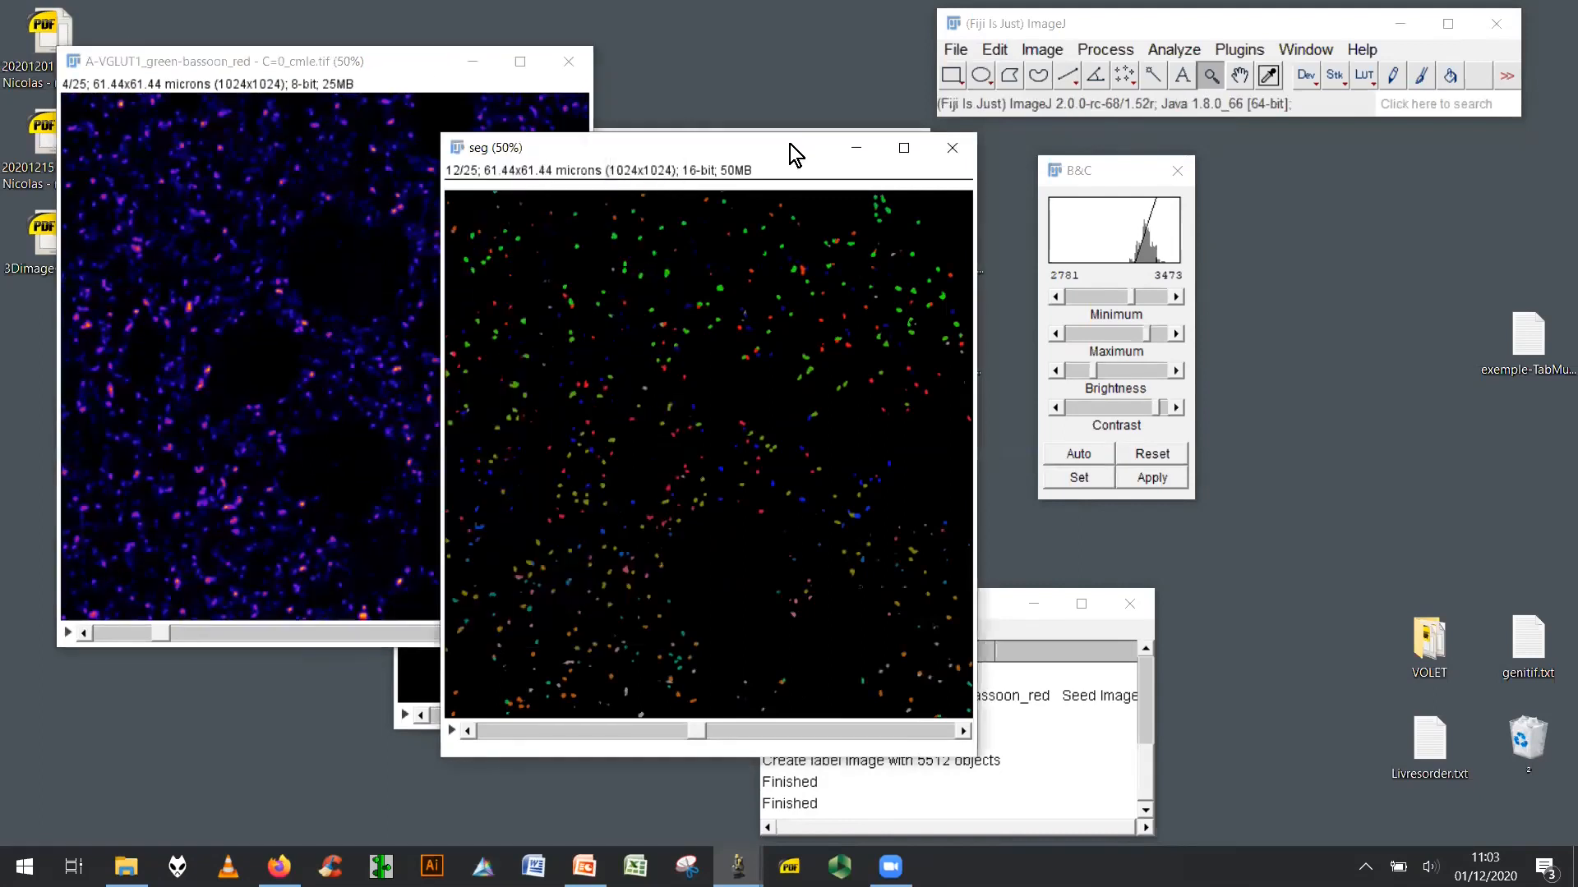
pyautogui.moveTo(791, 147); pyautogui.dragTo(944, 139)
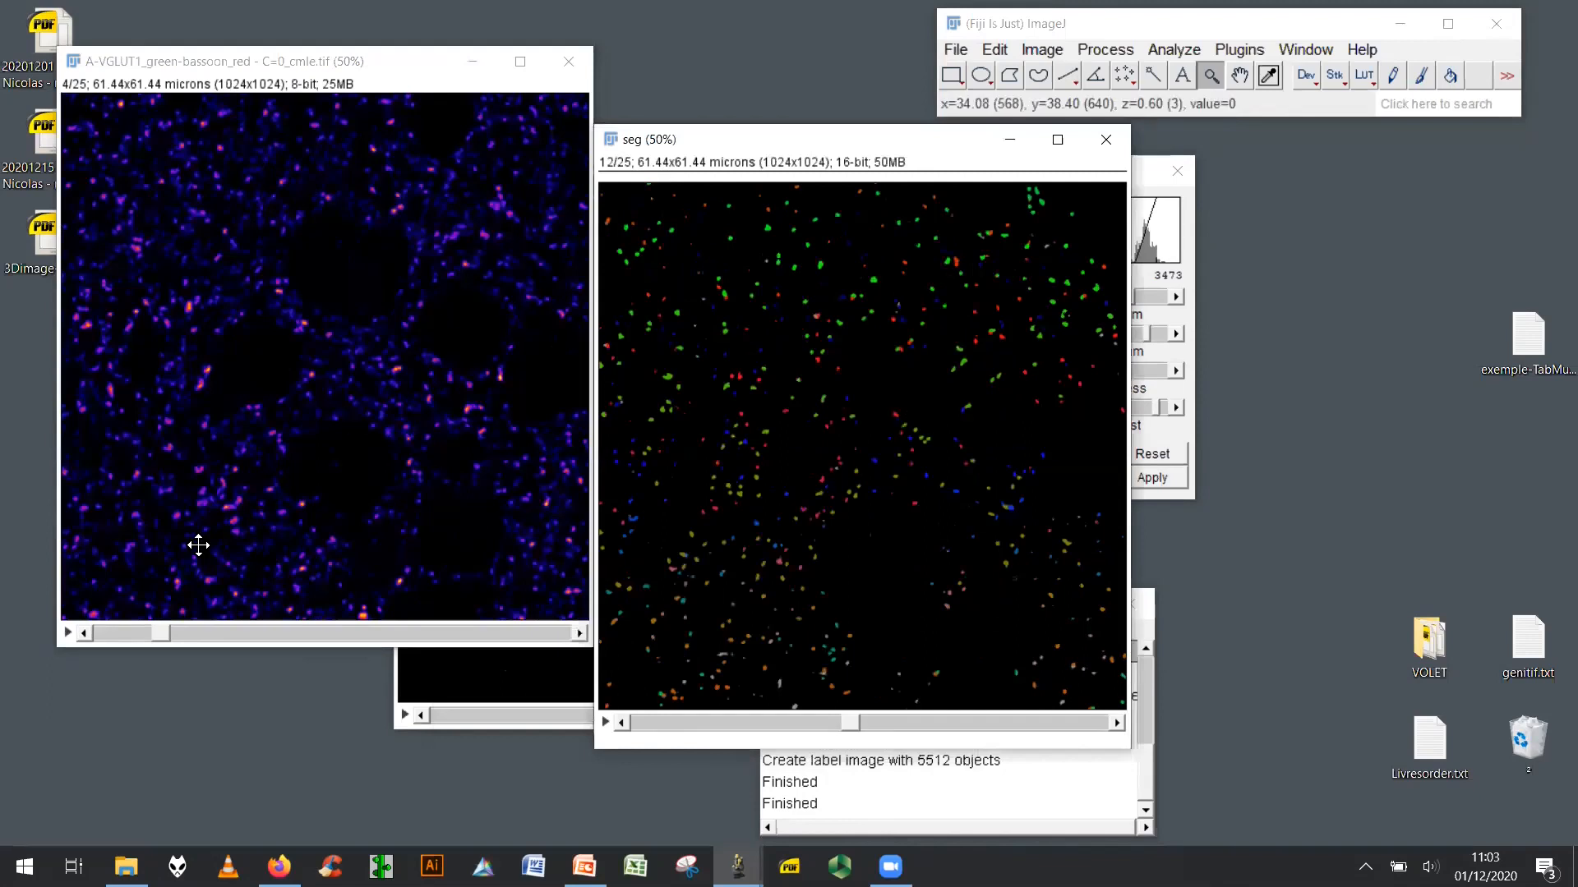
pyautogui.moveTo(851, 726); pyautogui.dragTo(754, 731)
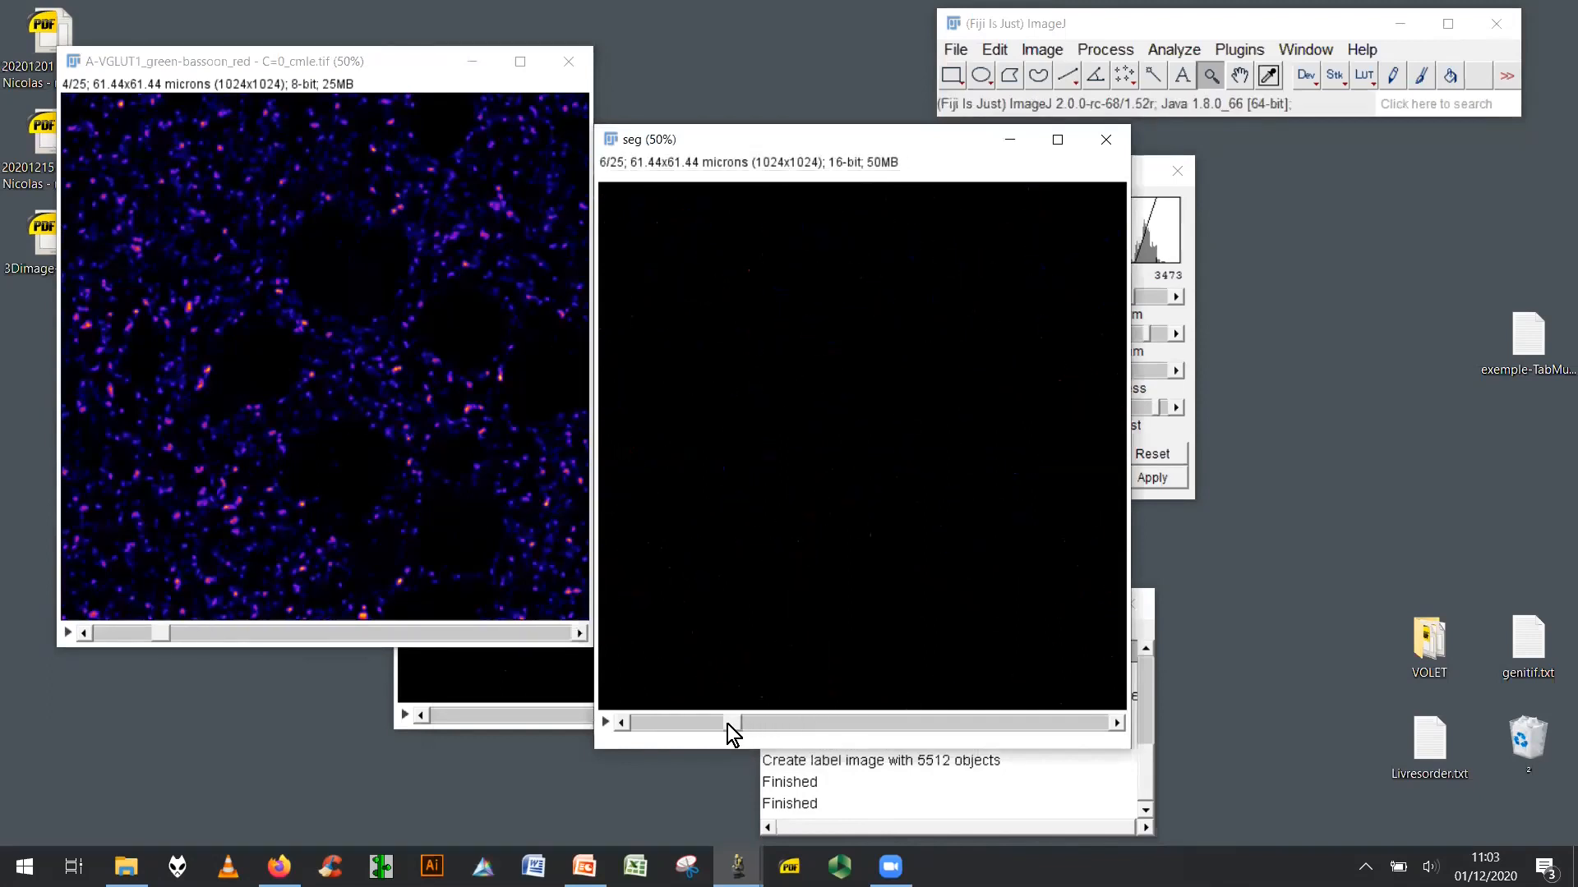
pyautogui.moveTo(706, 723); pyautogui.dragTo(699, 723)
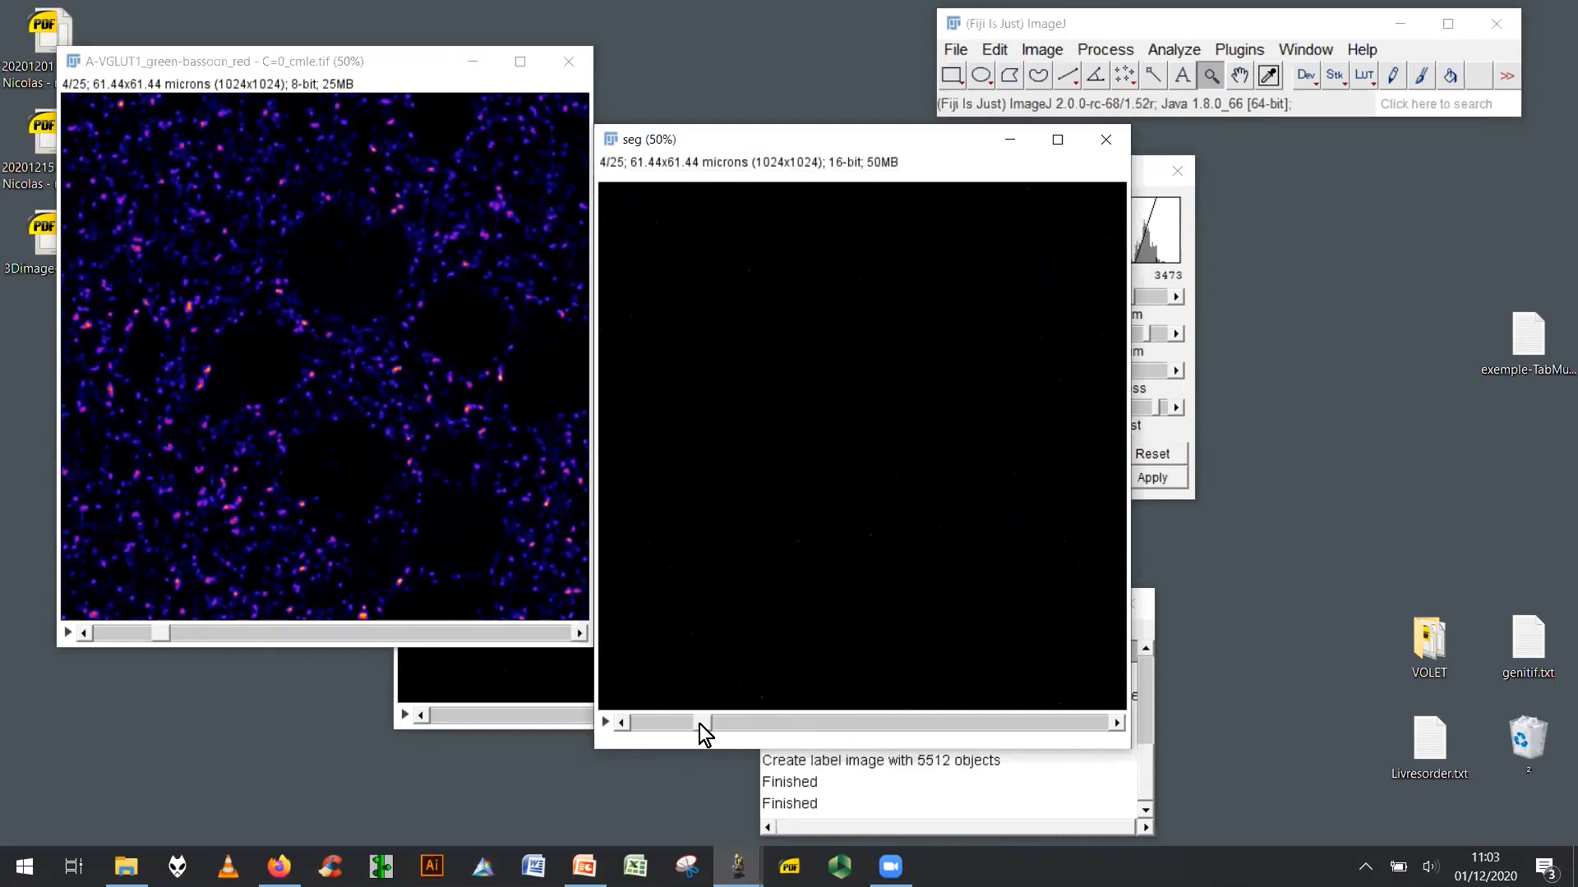
# Auto-adjust the segmented stack's contrast, lower its display maximum to 1309, and line up the original stack's window with it.
pyautogui.click(1175, 440)
pyautogui.click(1083, 452)
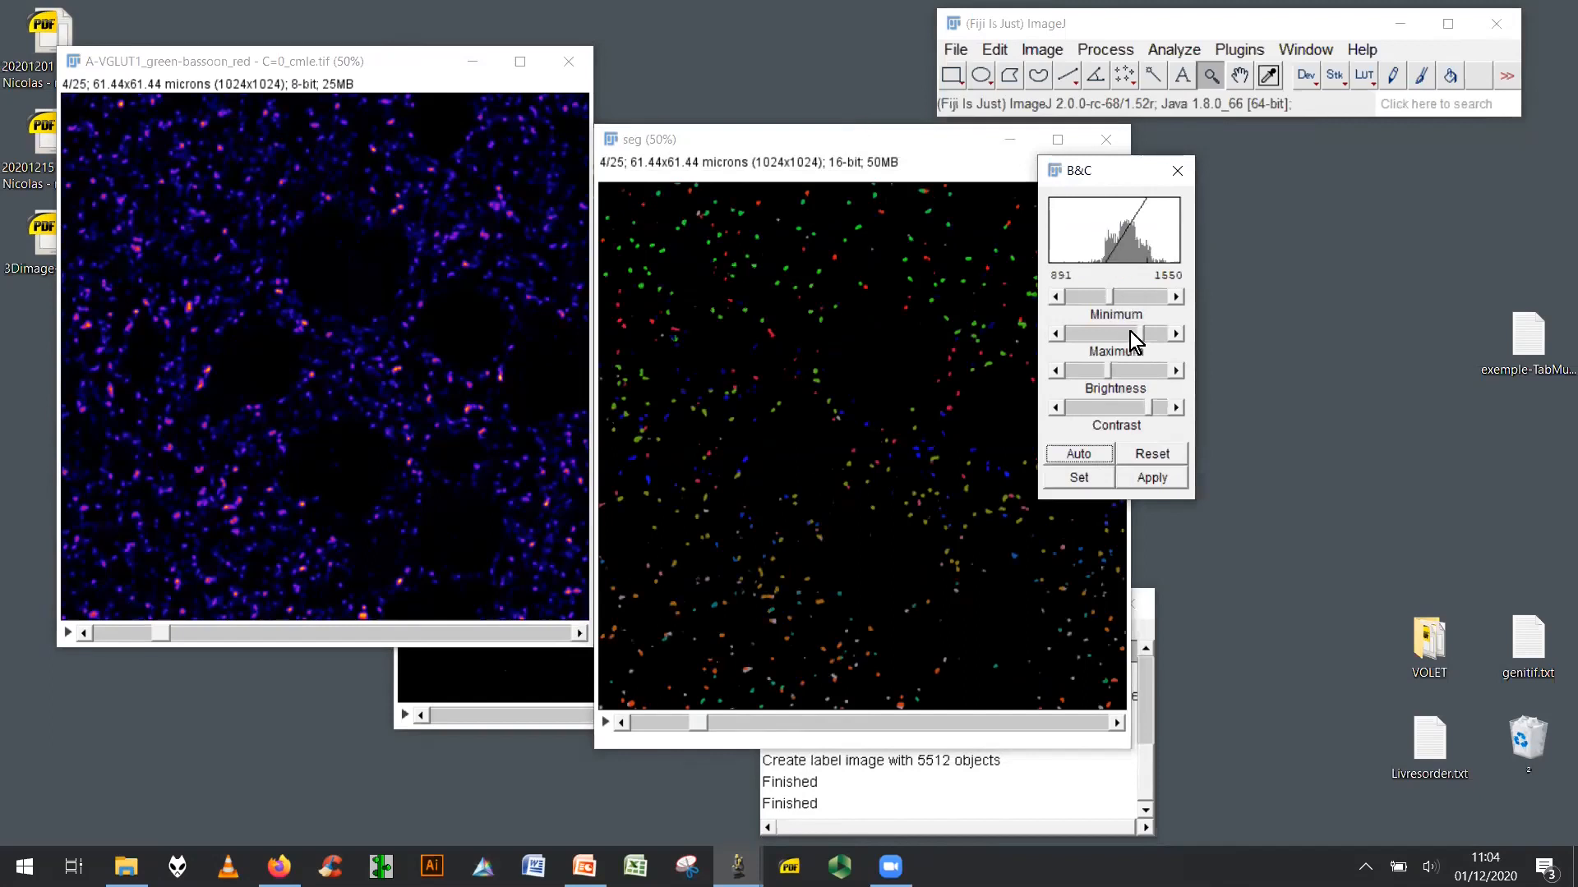
pyautogui.moveTo(1137, 333); pyautogui.dragTo(1127, 333)
pyautogui.moveTo(360, 64); pyautogui.dragTo(350, 138)
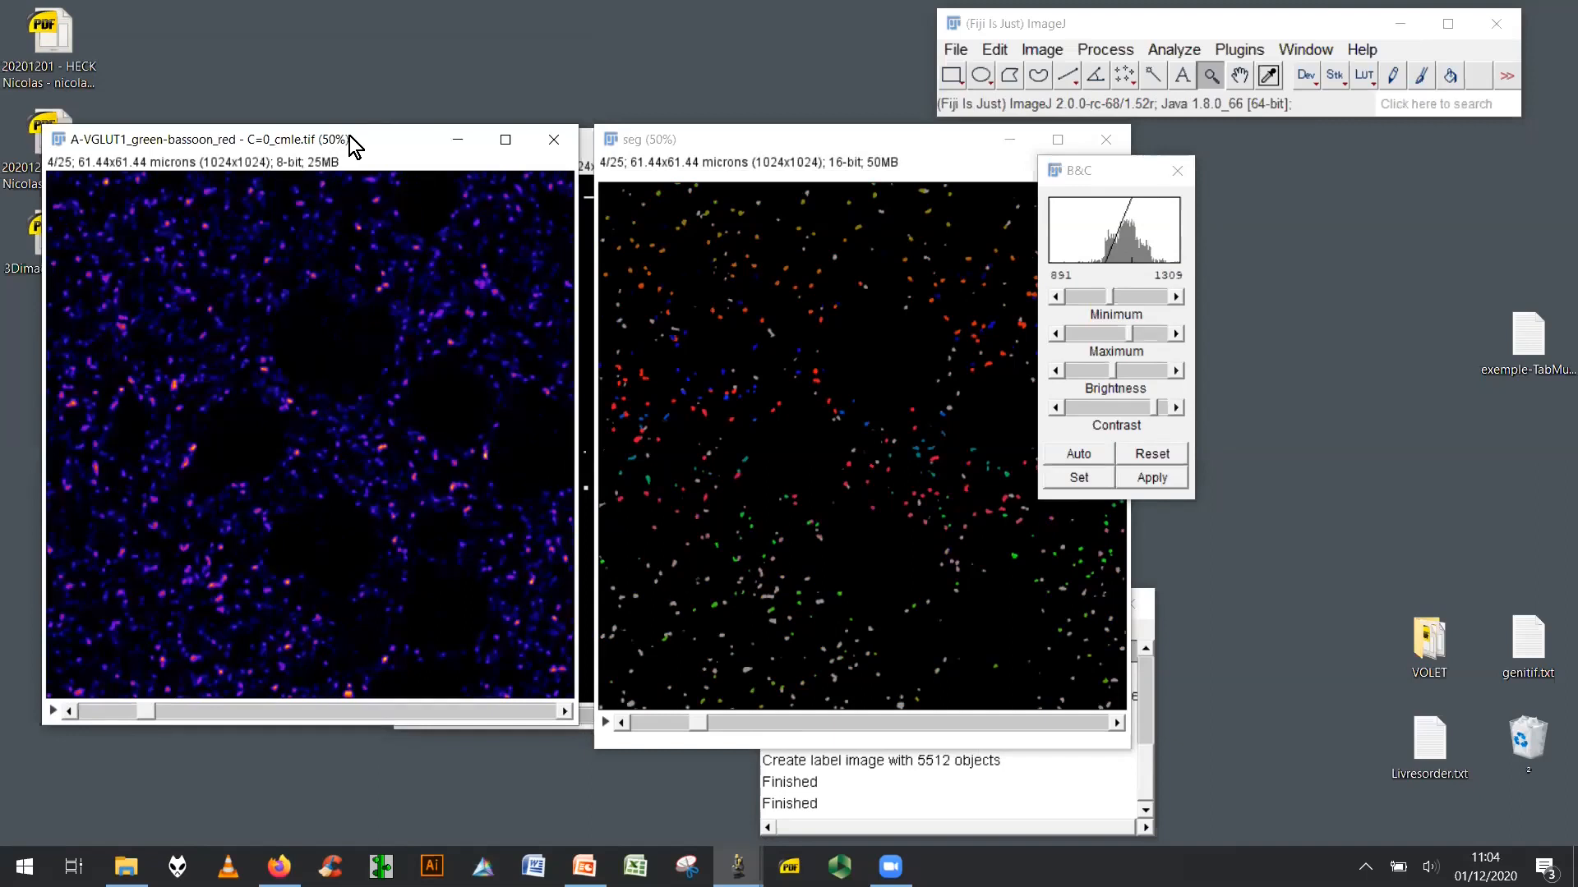
# Move the Log over the images to read the number of labelled objects, and return to the segmented stack.
pyautogui.click(930, 794)
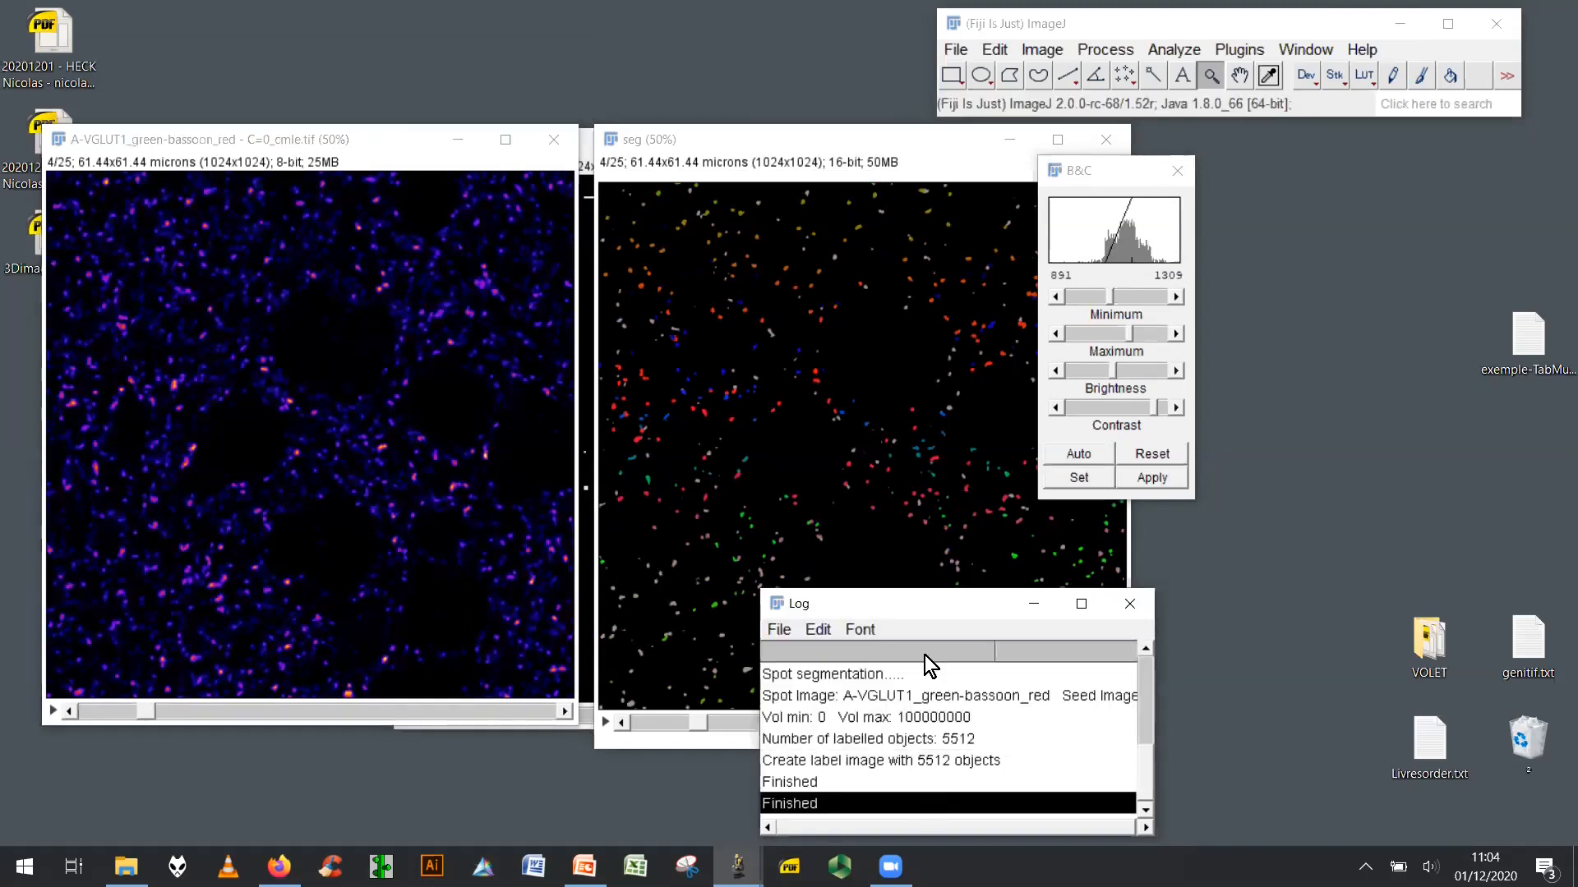
pyautogui.moveTo(929, 595); pyautogui.dragTo(788, 238)
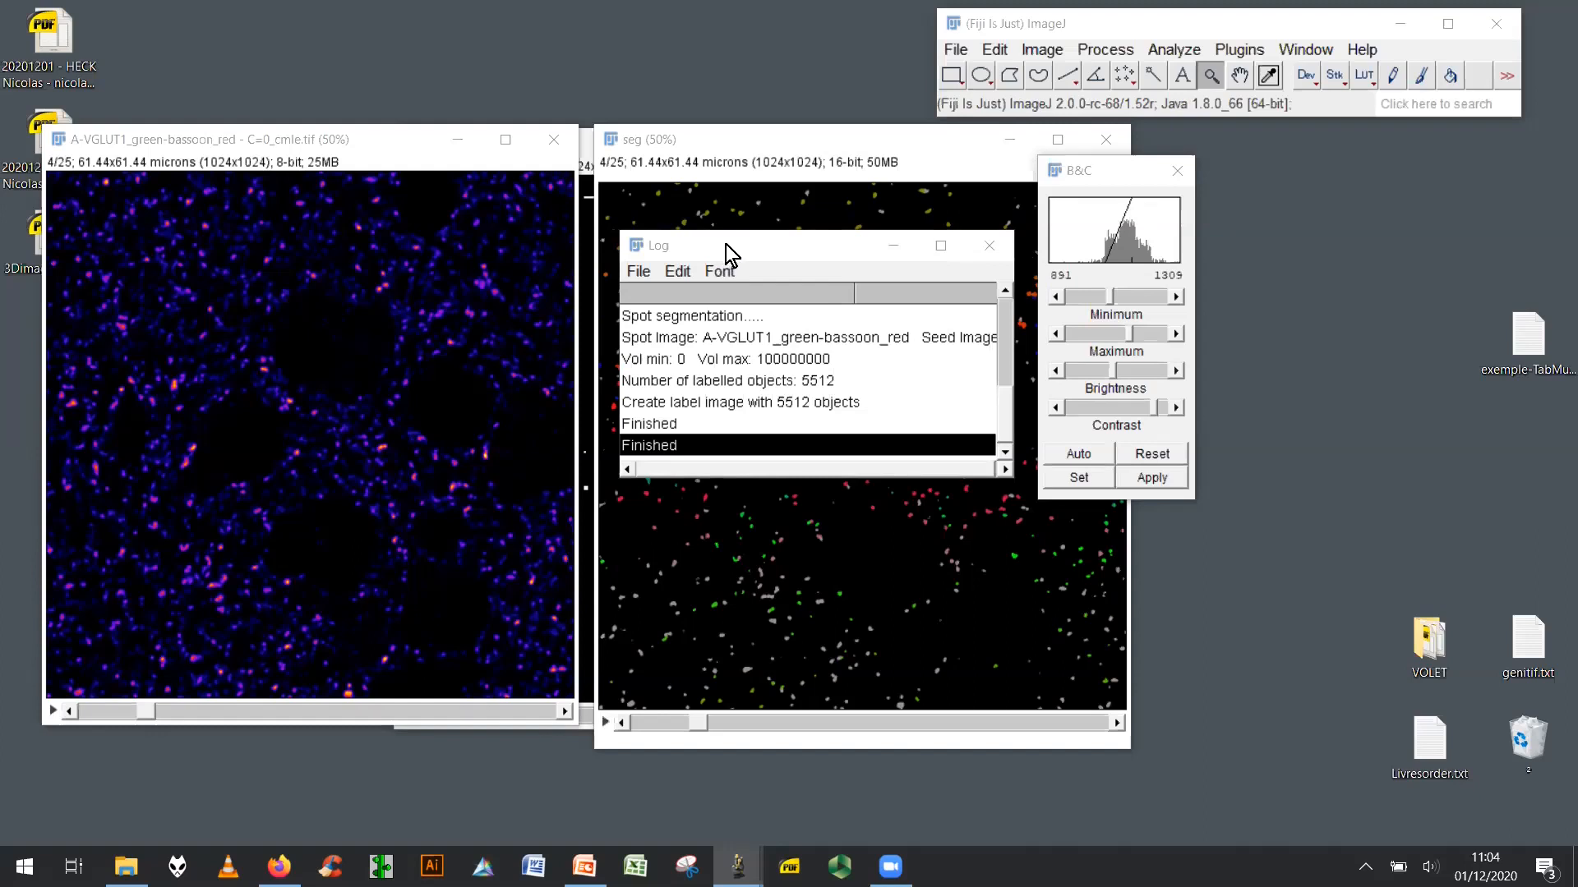
pyautogui.click(805, 144)
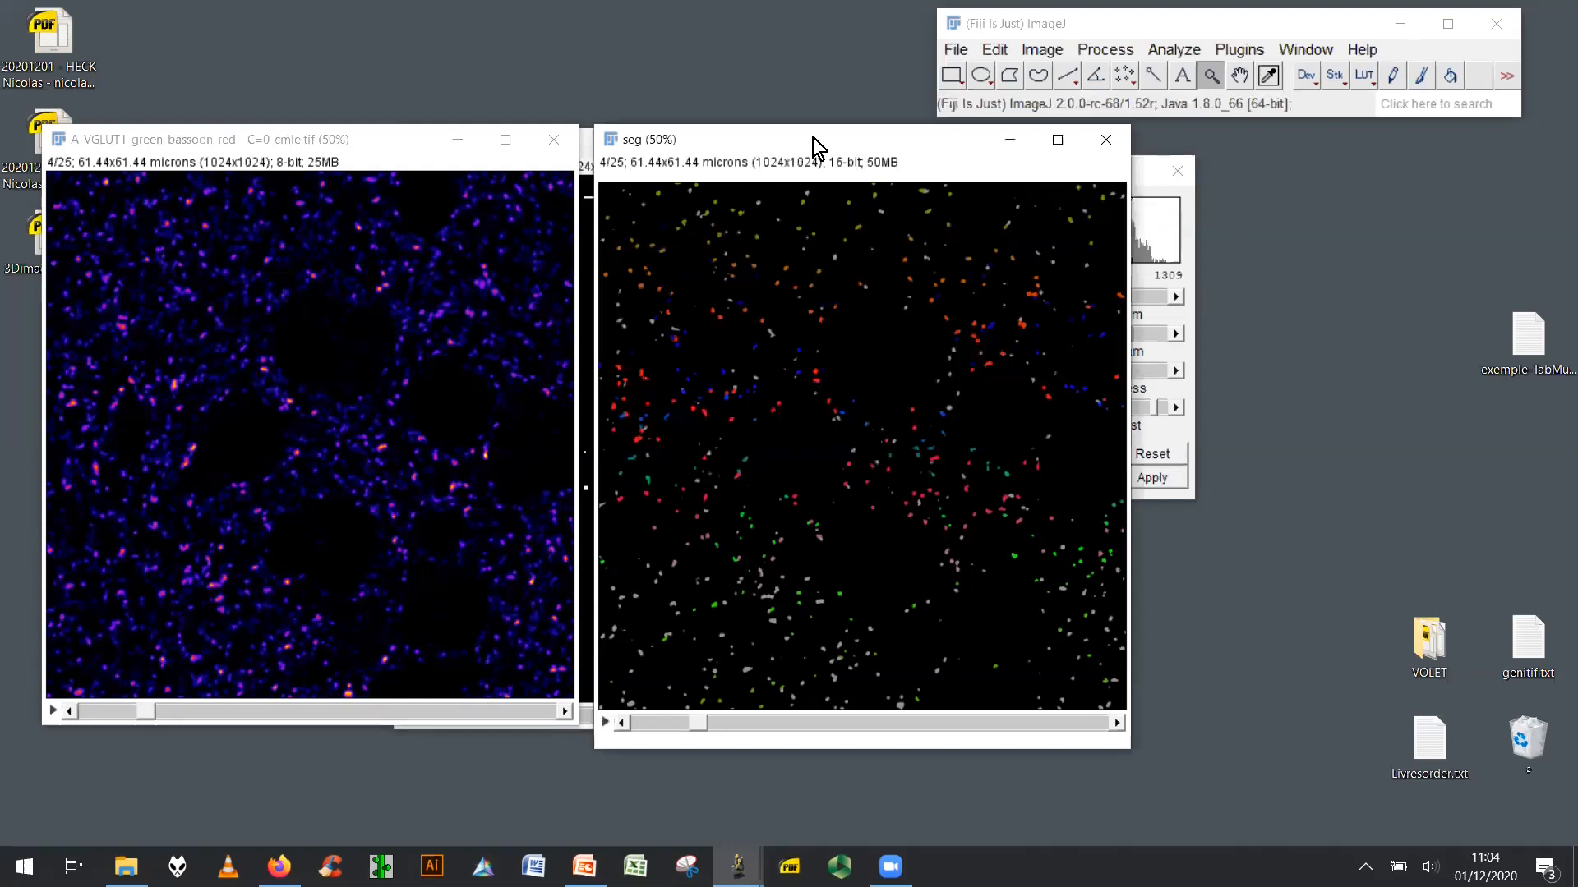
# Open the 3D Manager and add the segmented label stack to its object list, minimizing the console that appears.
pyautogui.click(1245, 52)
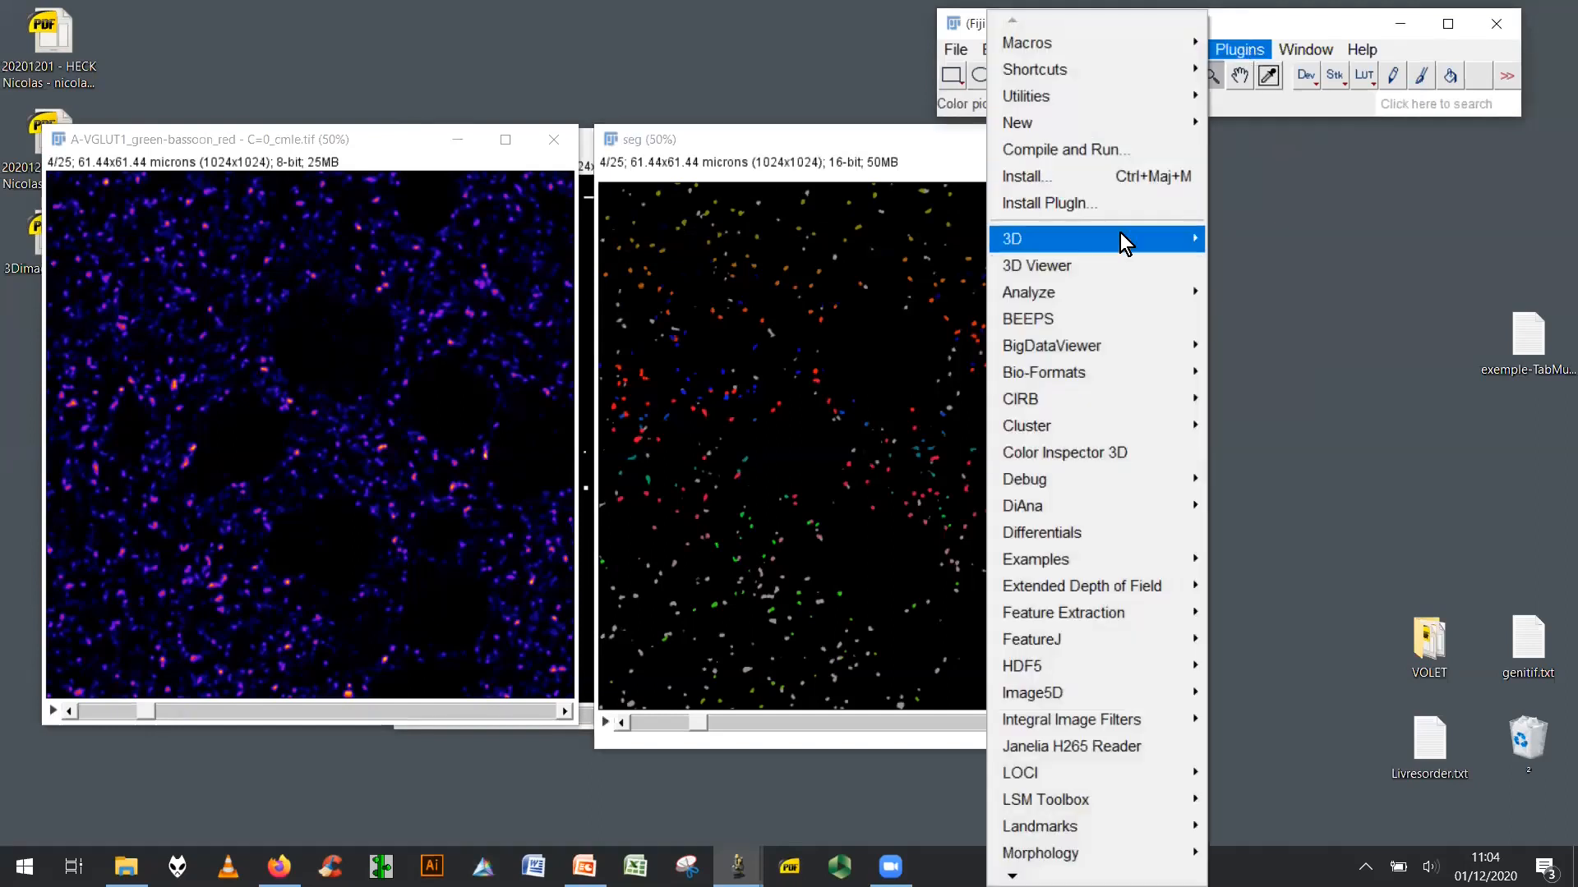
pyautogui.moveTo(1121, 235)
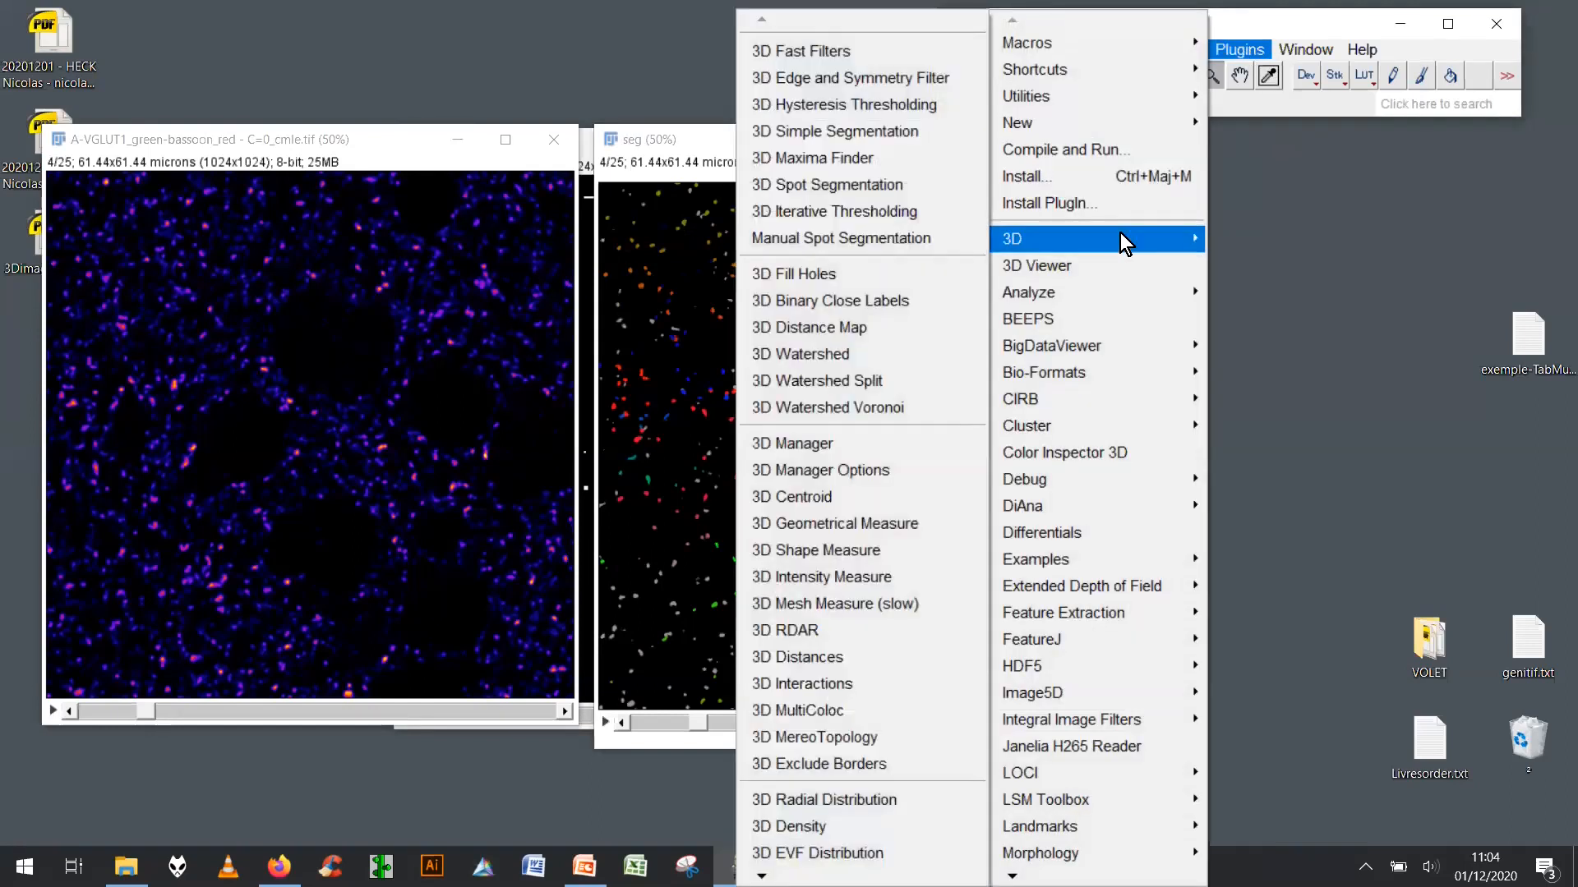
pyautogui.click(880, 442)
pyautogui.click(795, 142)
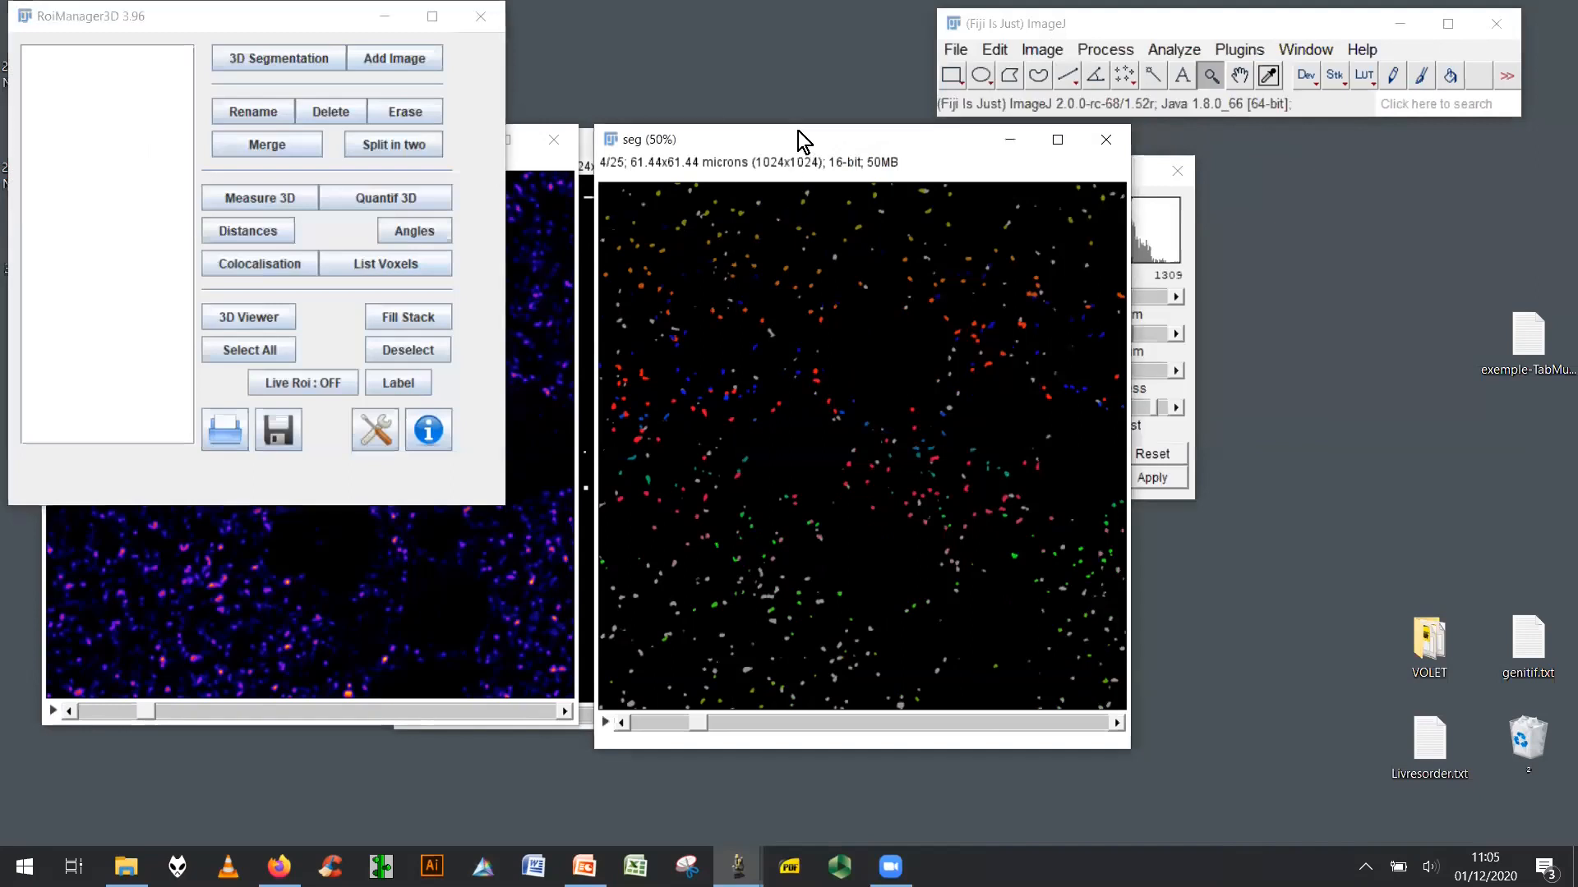
pyautogui.moveTo(797, 130); pyautogui.dragTo(865, 131)
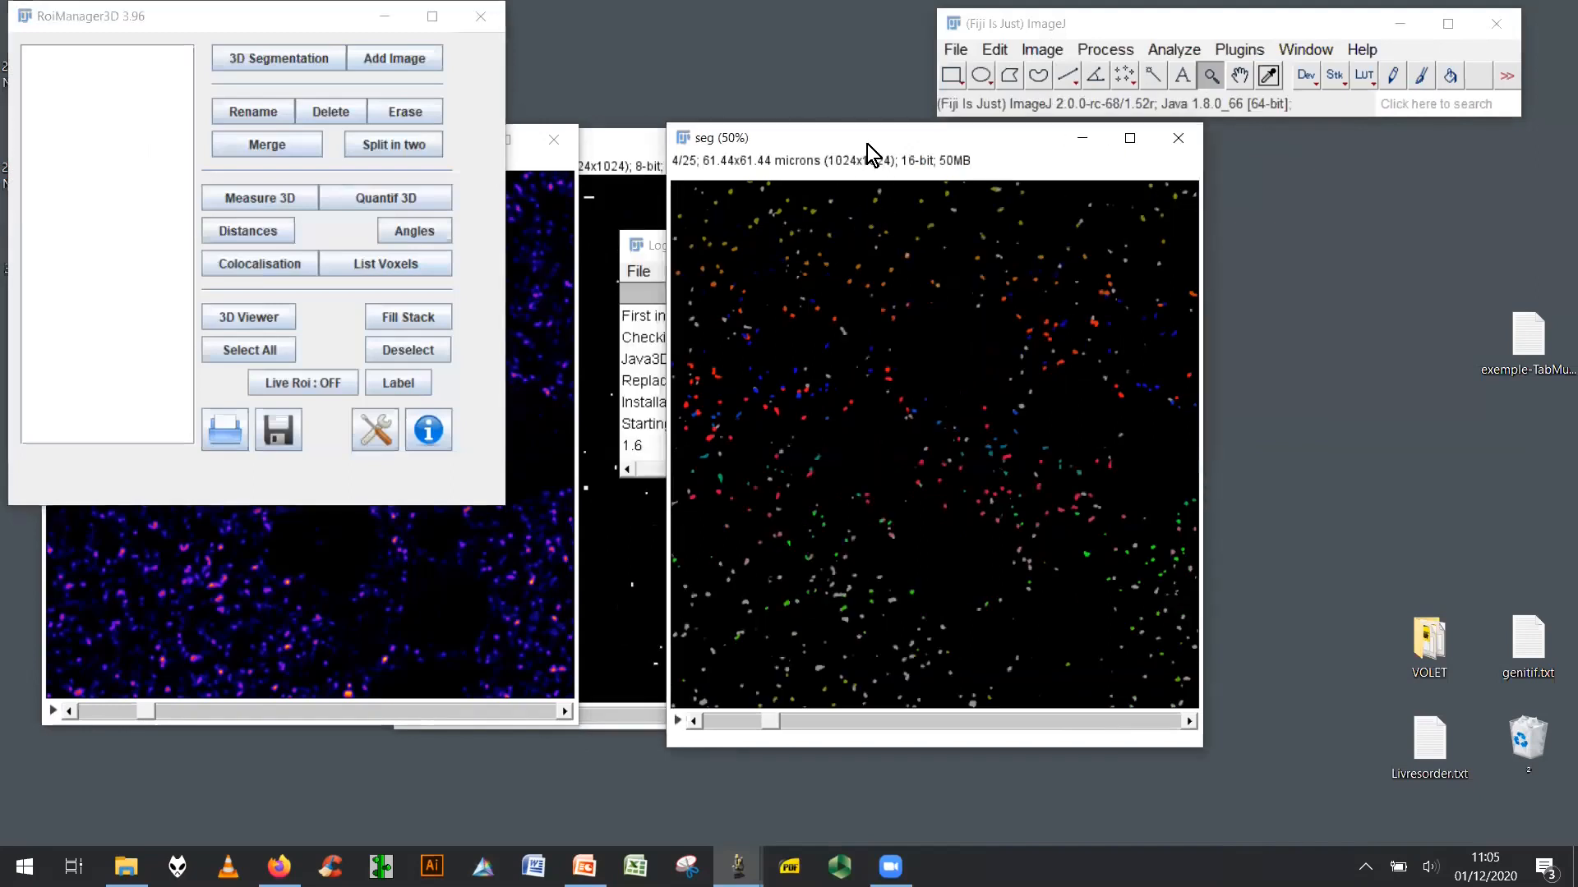
pyautogui.moveTo(863, 143); pyautogui.dragTo(848, 166)
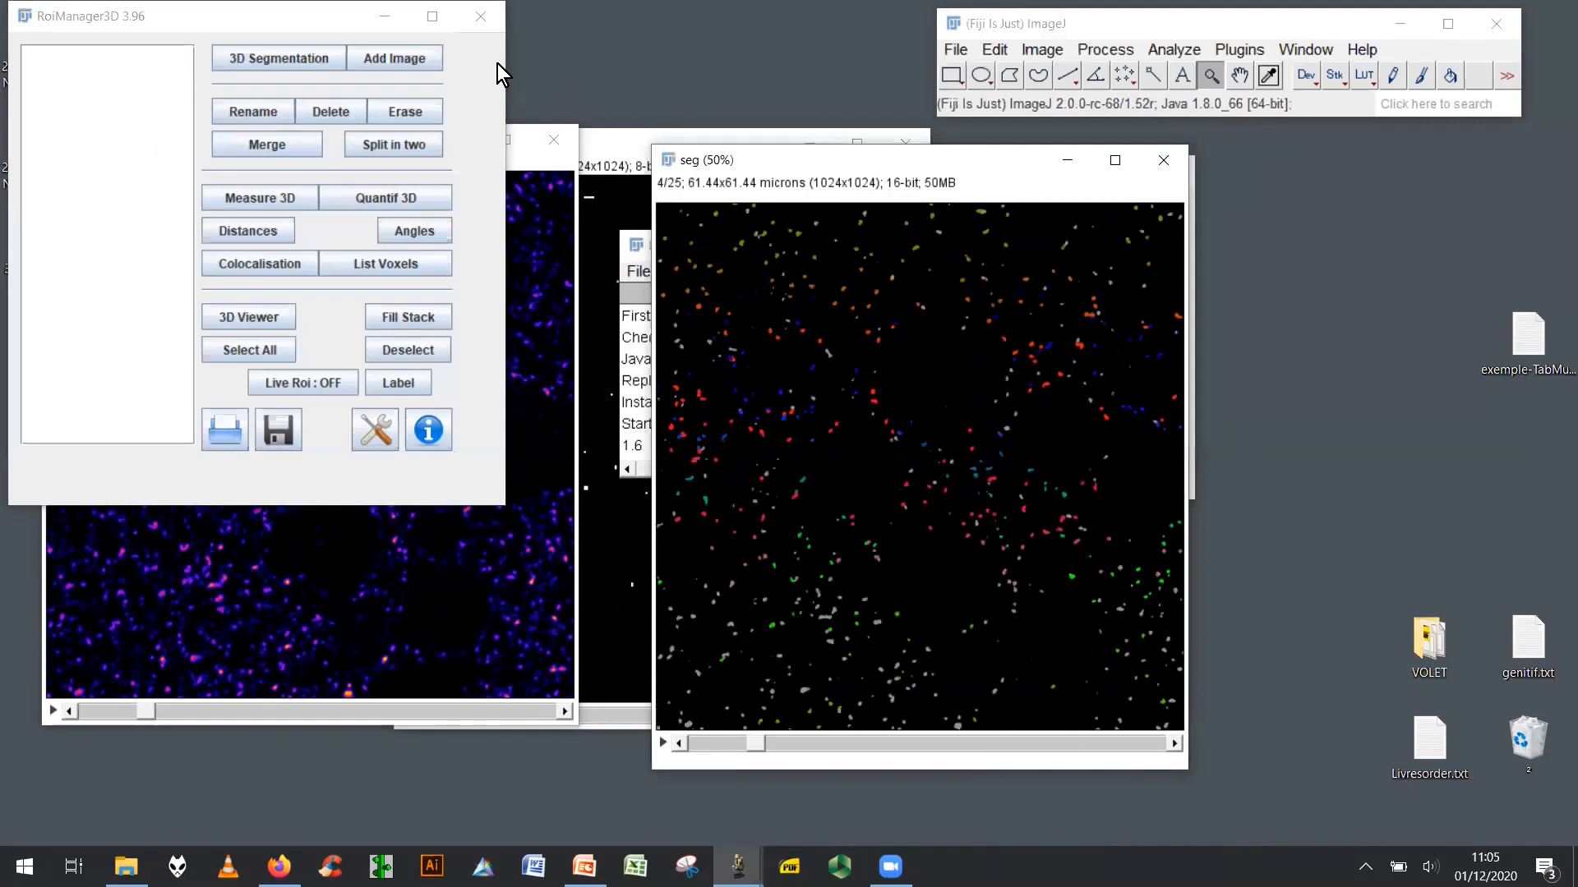
pyautogui.click(385, 56)
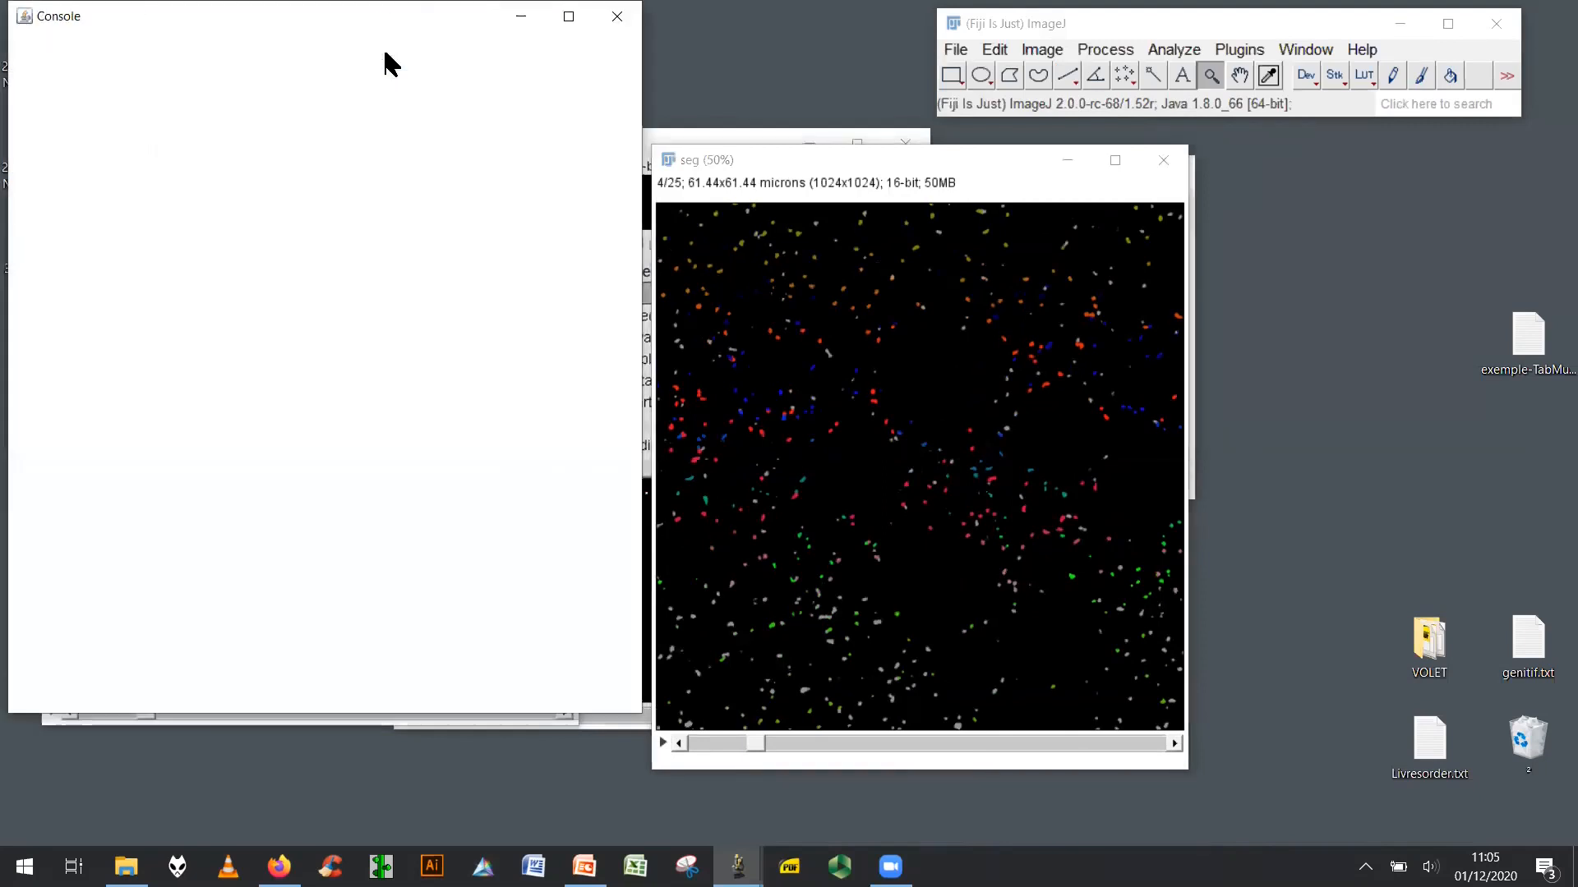
pyautogui.click(521, 16)
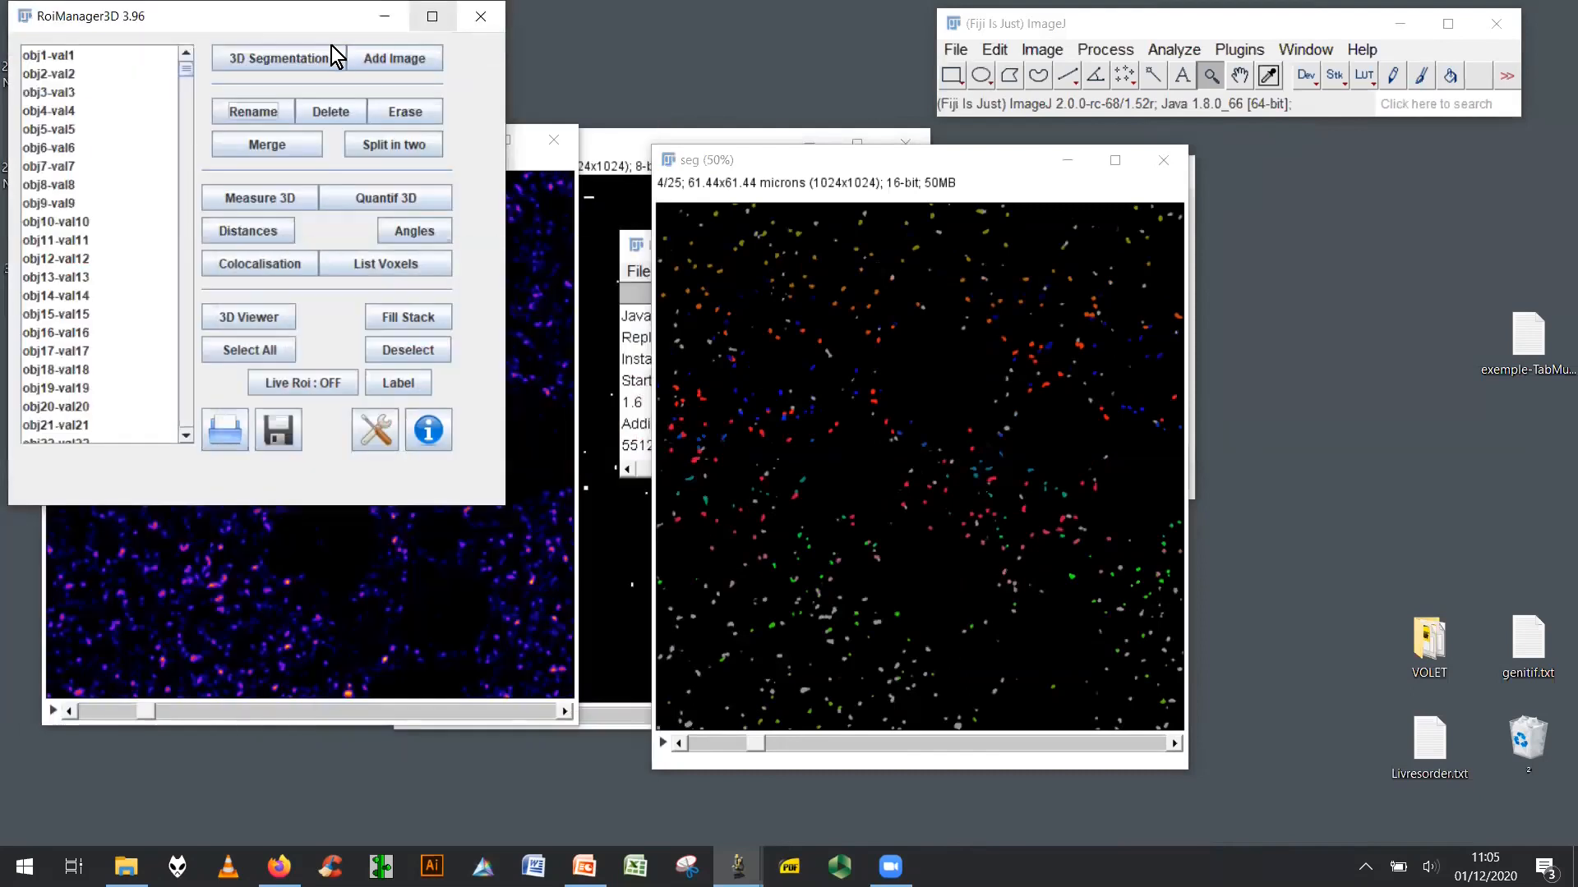
# Reposition the 3D Manager and the segmented stack, and zoom the segmented stack out to 33.3%.
pyautogui.moveTo(188, 78)
pyautogui.mouseDown()
pyautogui.moveTo(189, 436)
pyautogui.moveTo(169, 61)
pyautogui.mouseUp()
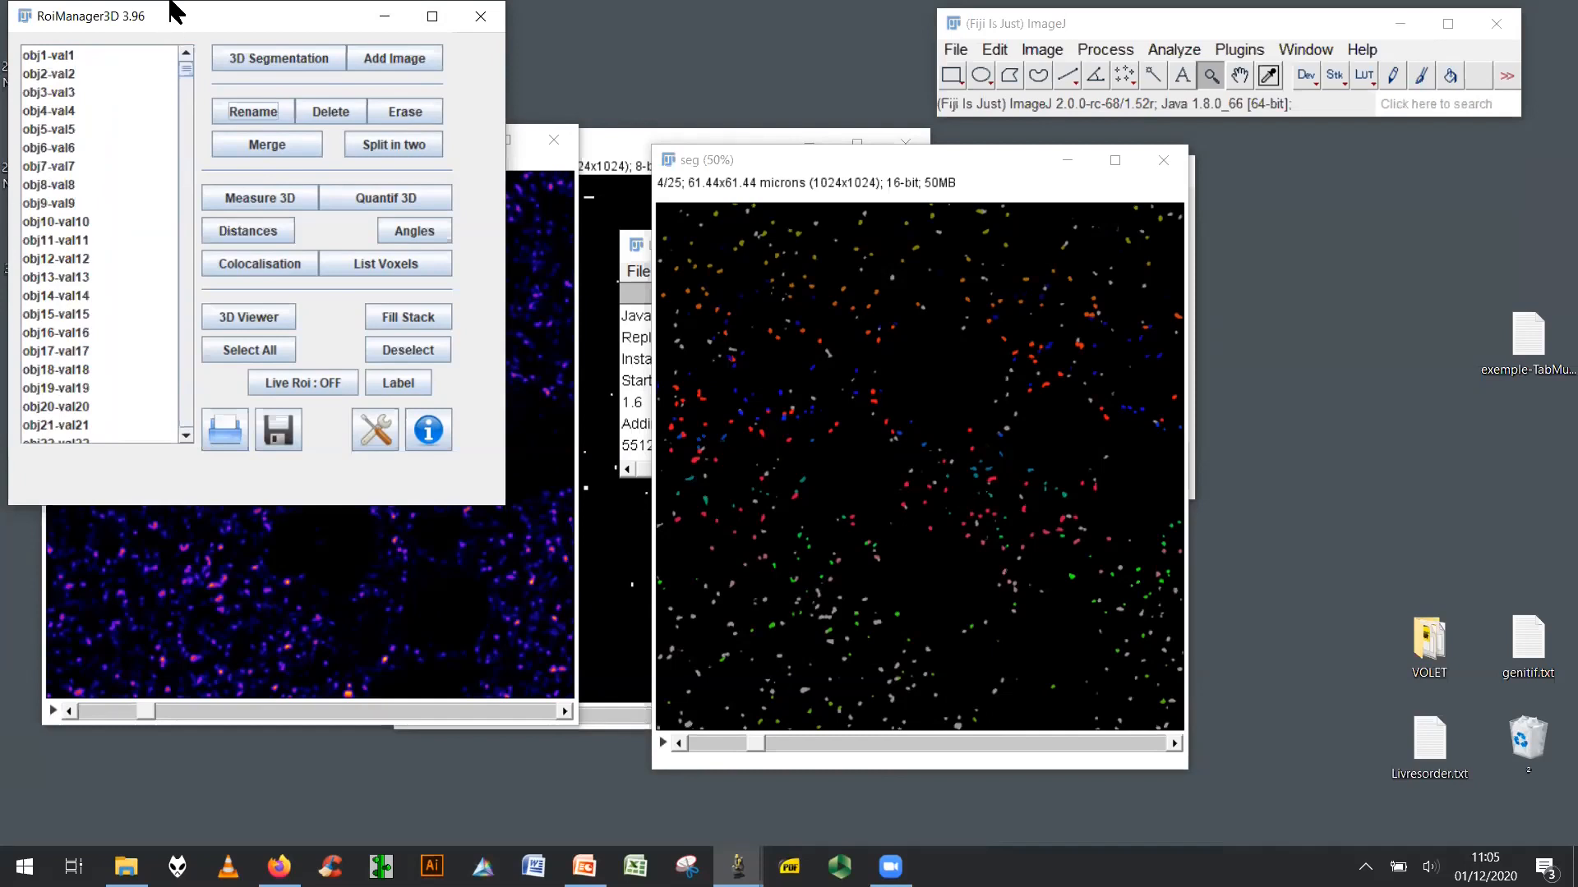
pyautogui.moveTo(184, 14); pyautogui.dragTo(278, 143)
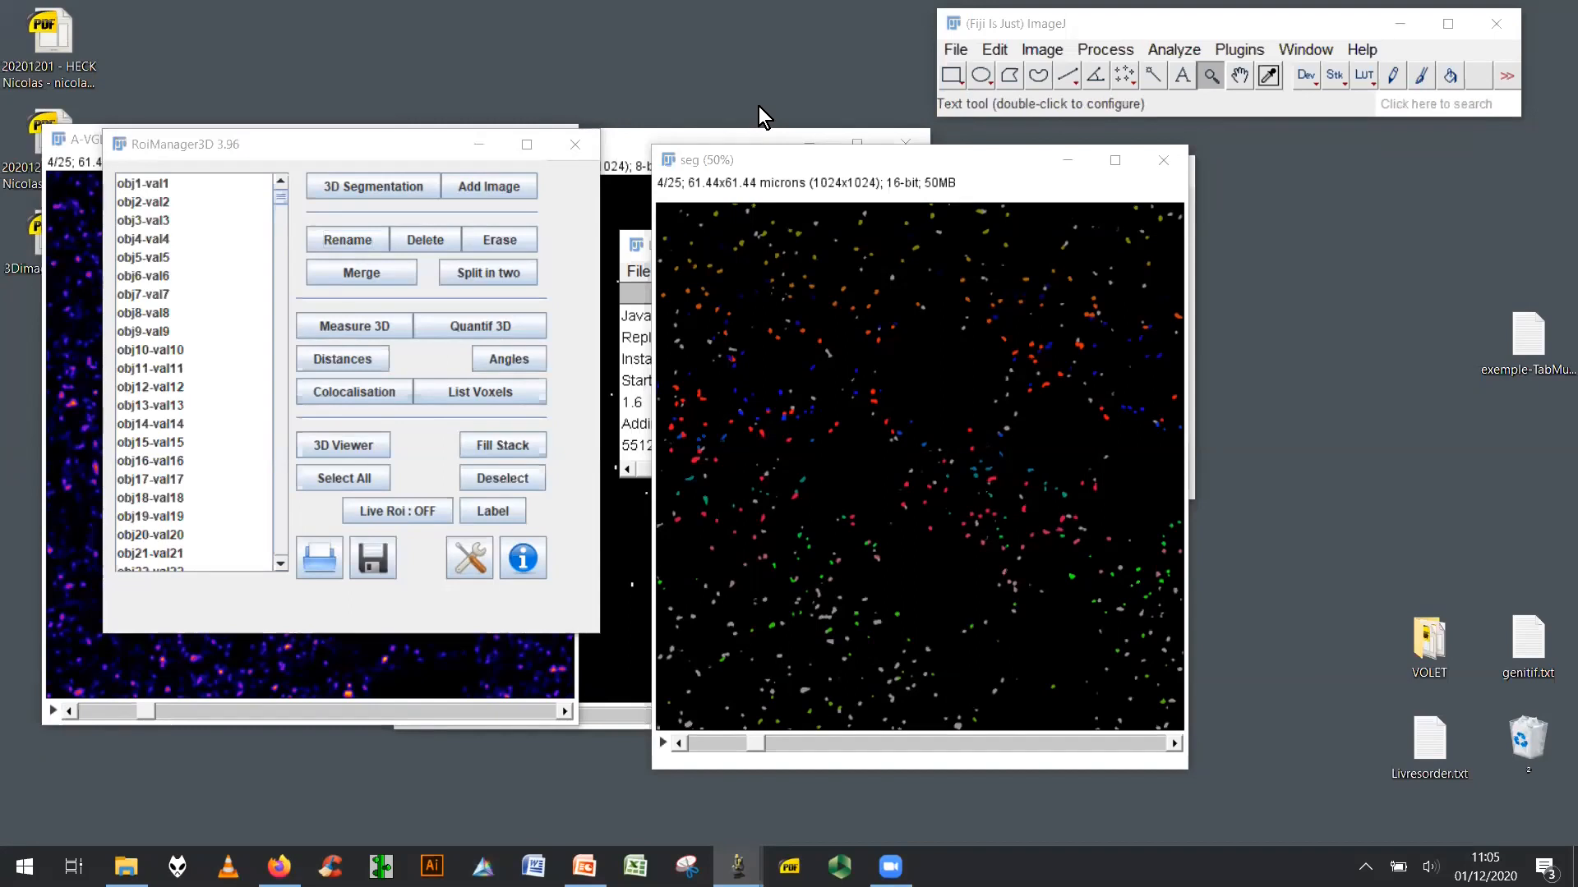
pyautogui.click(860, 161)
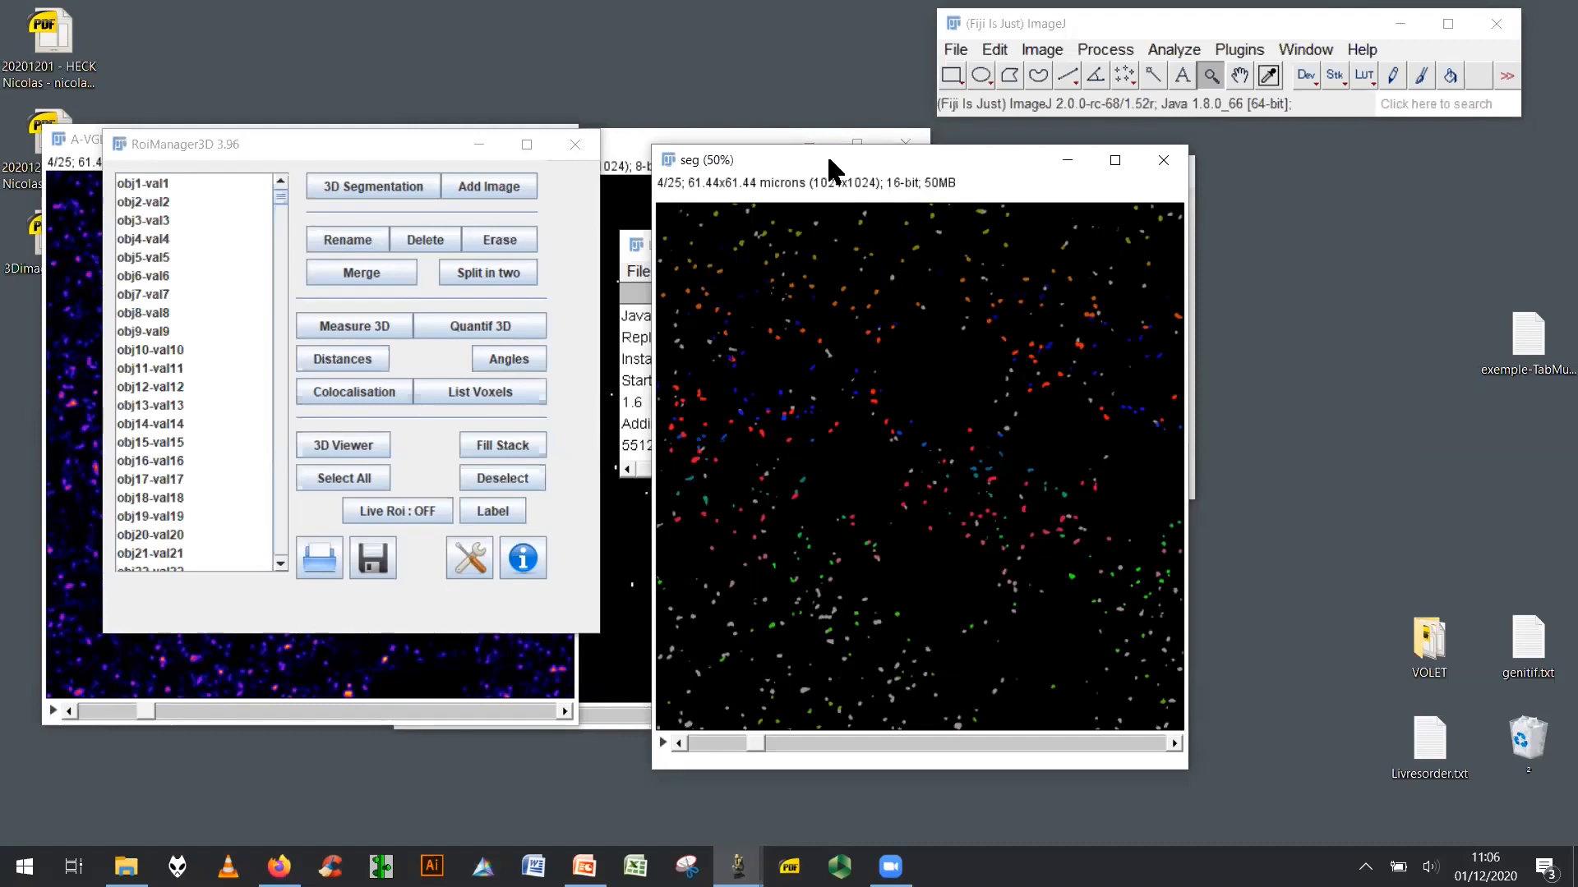
pyautogui.moveTo(824, 164); pyautogui.dragTo(809, 159)
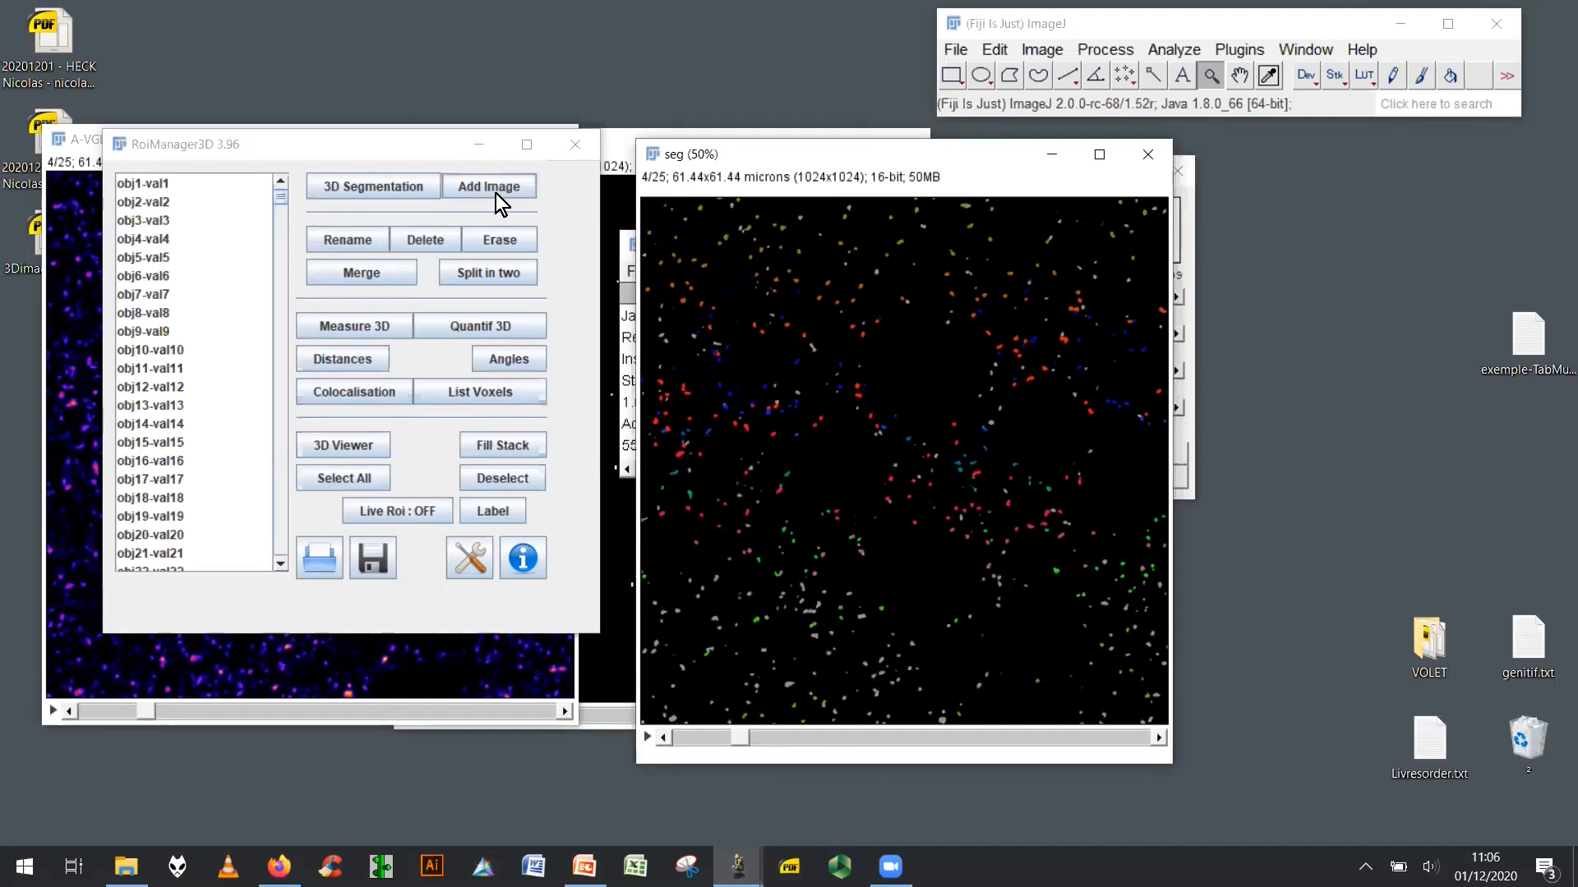
pyautogui.press('+')
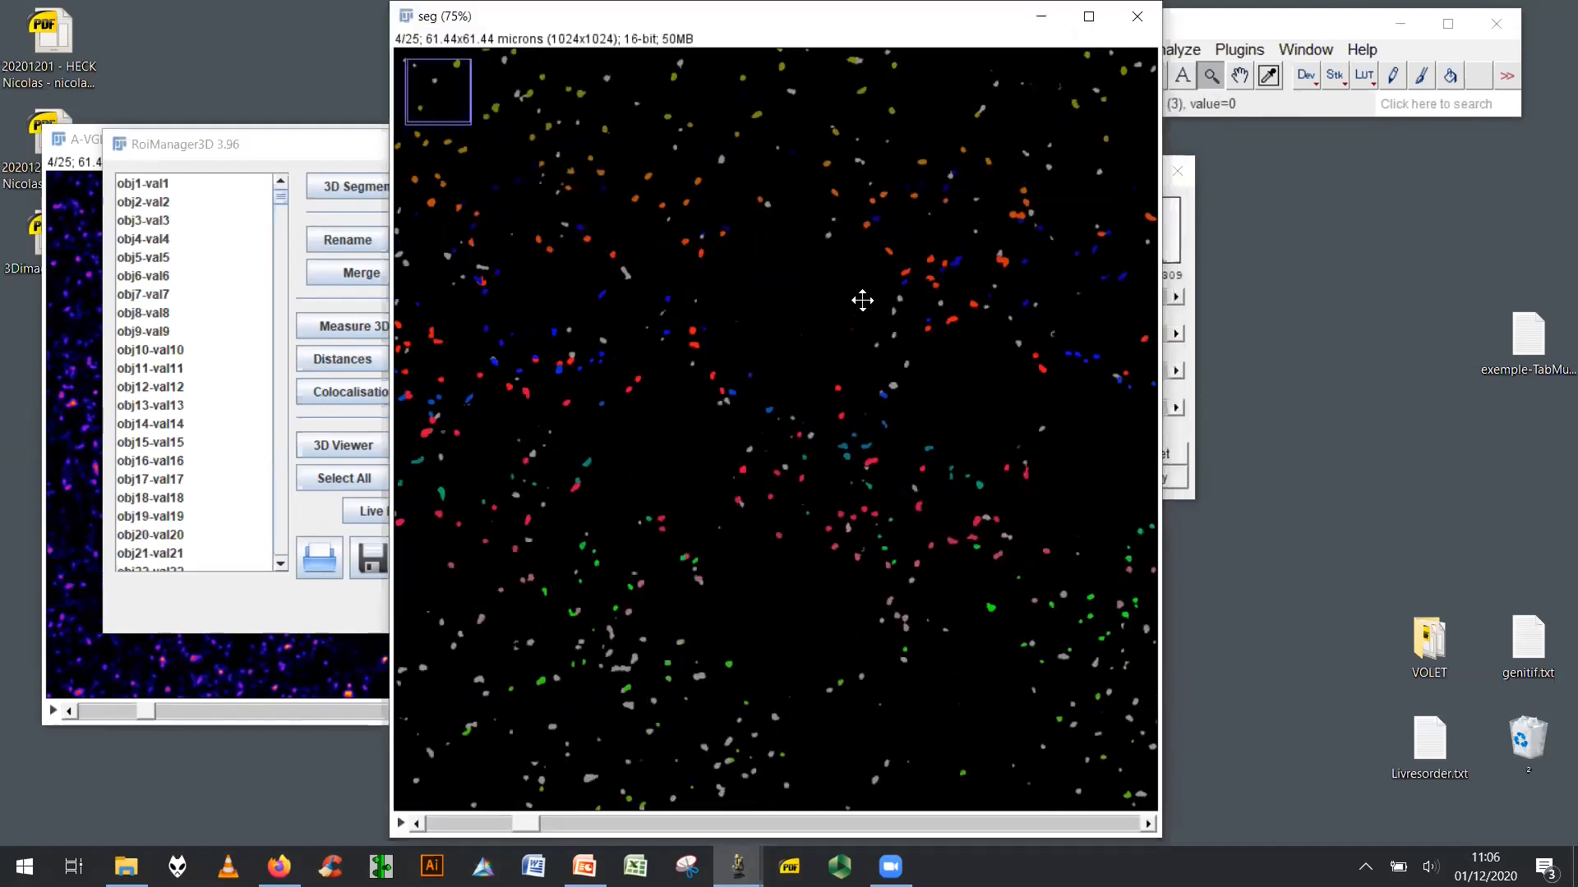
pyautogui.press('-')
pyautogui.press('-')
# Delete all objects from the 3D Manager list.
pyautogui.click(322, 146)
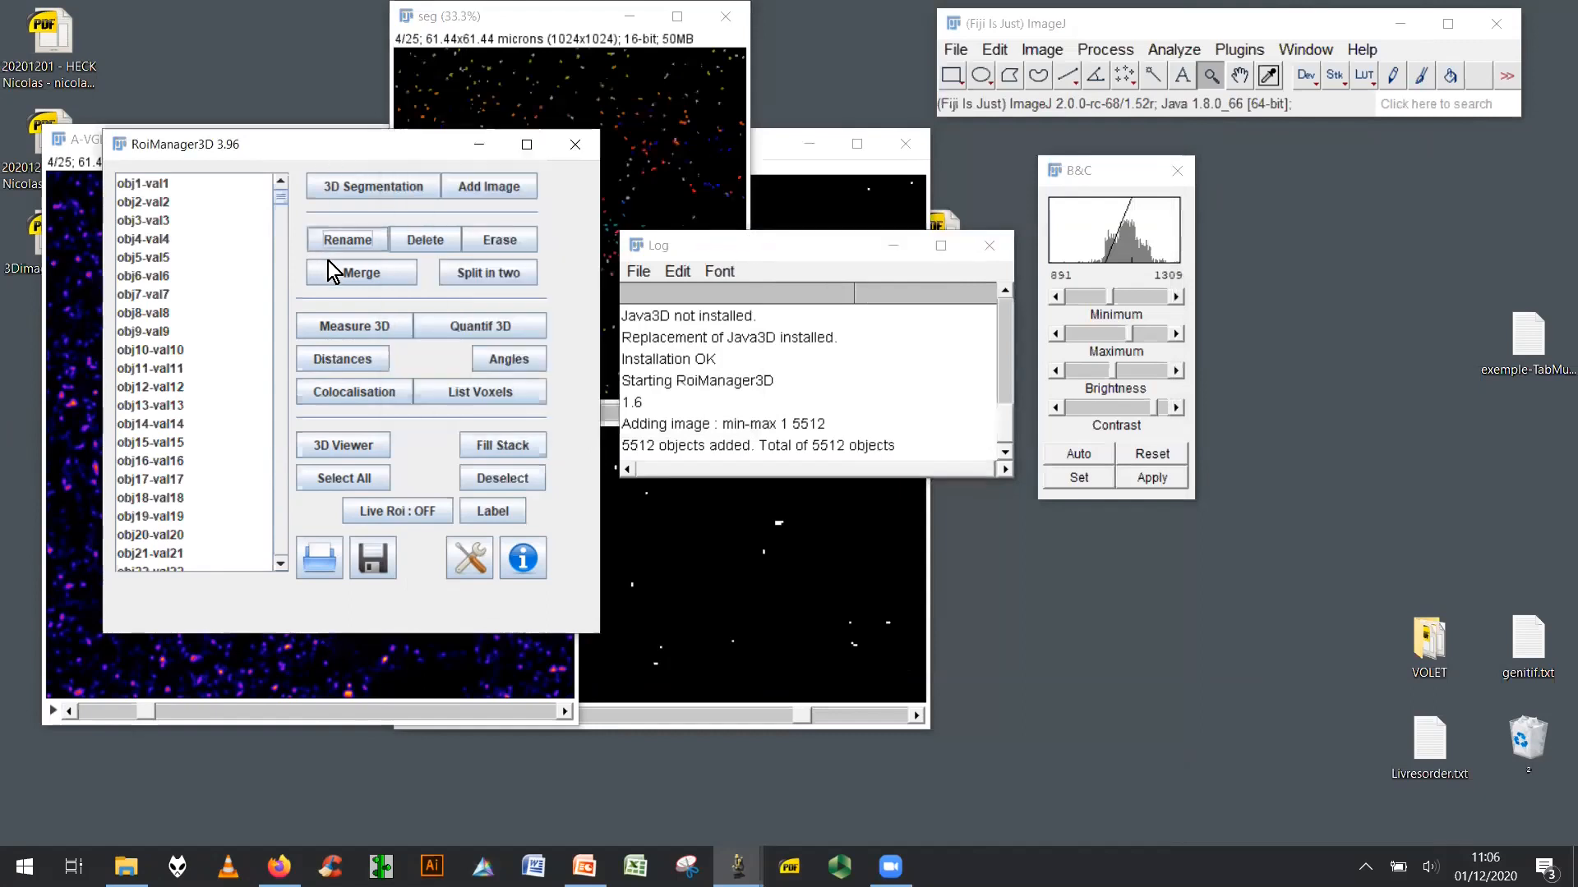
pyautogui.click(417, 238)
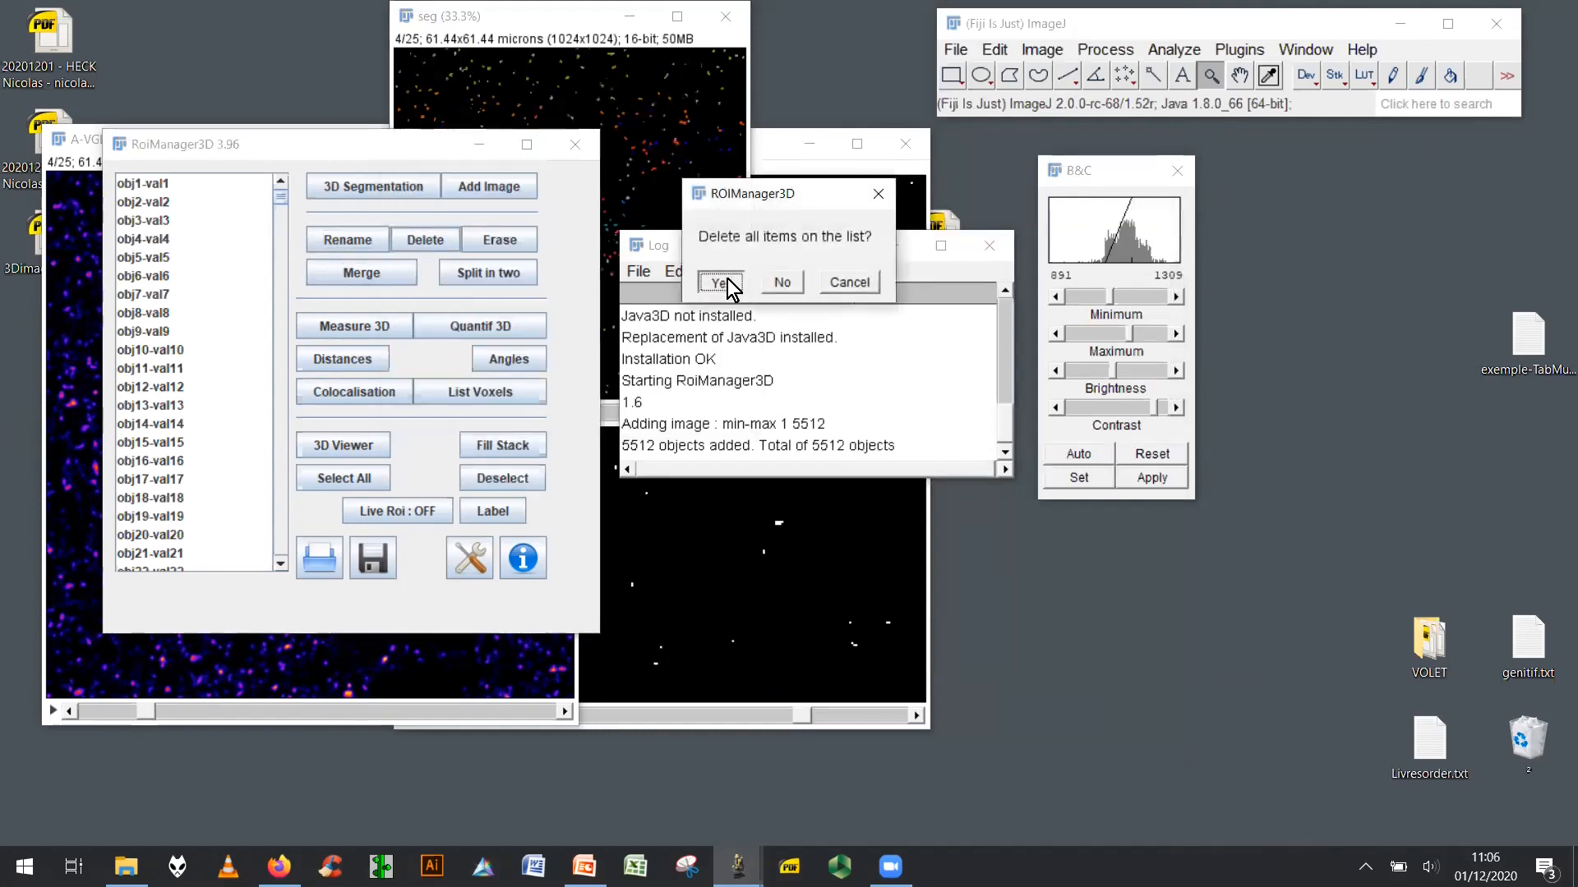
pyautogui.click(721, 283)
# Try to add the original, unlabelled VGLUT1 stack to the 3D Manager, and close the manager.
pyautogui.moveTo(363, 145); pyautogui.dragTo(810, 242)
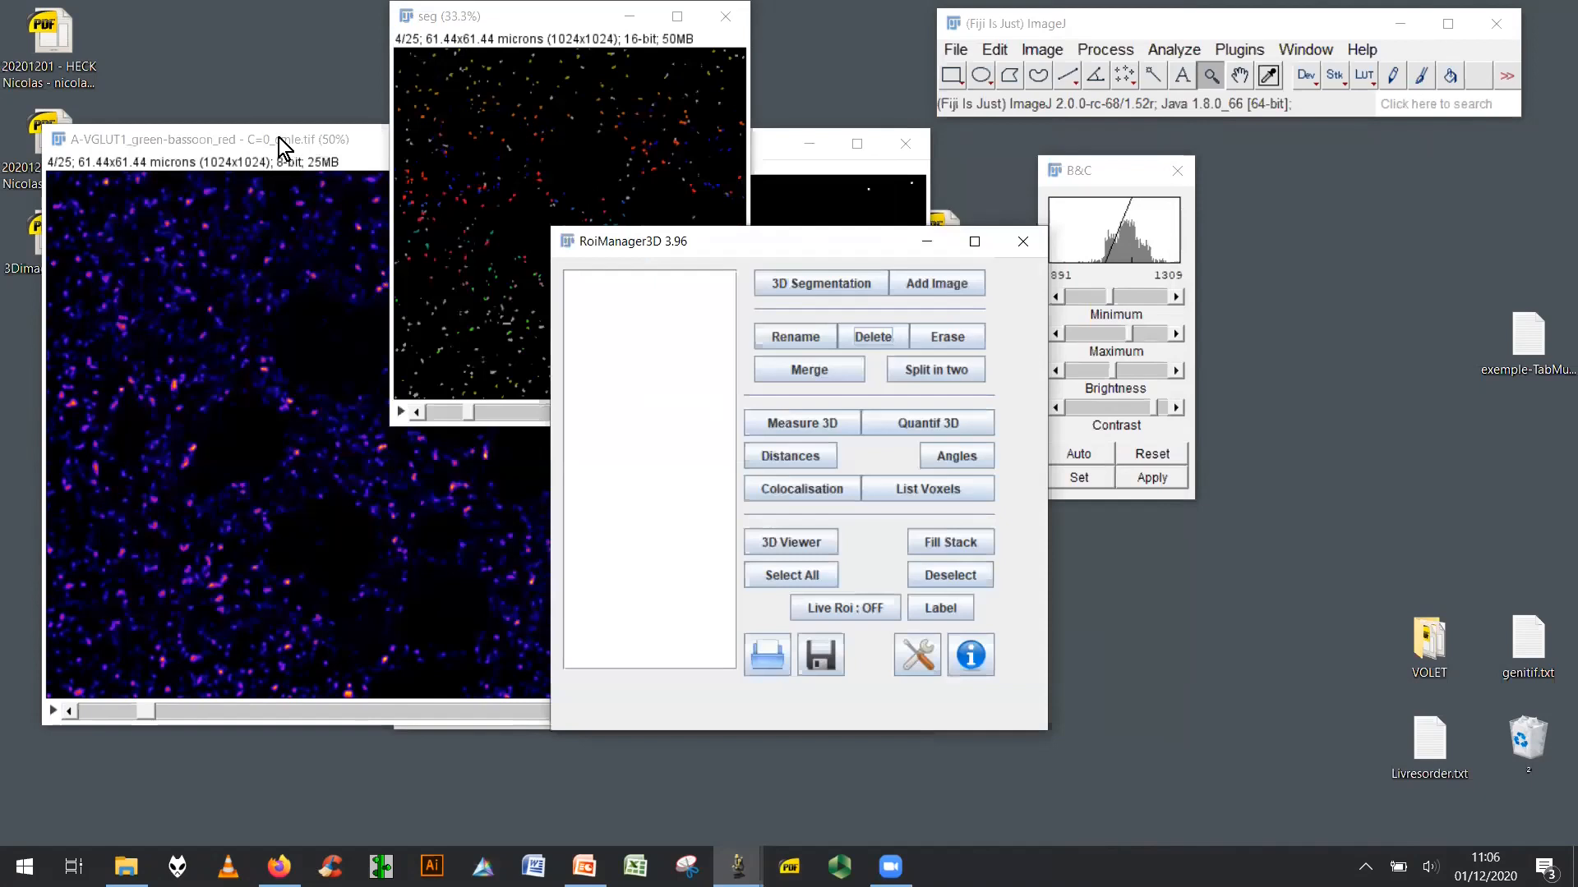
pyautogui.click(278, 136)
pyautogui.click(923, 283)
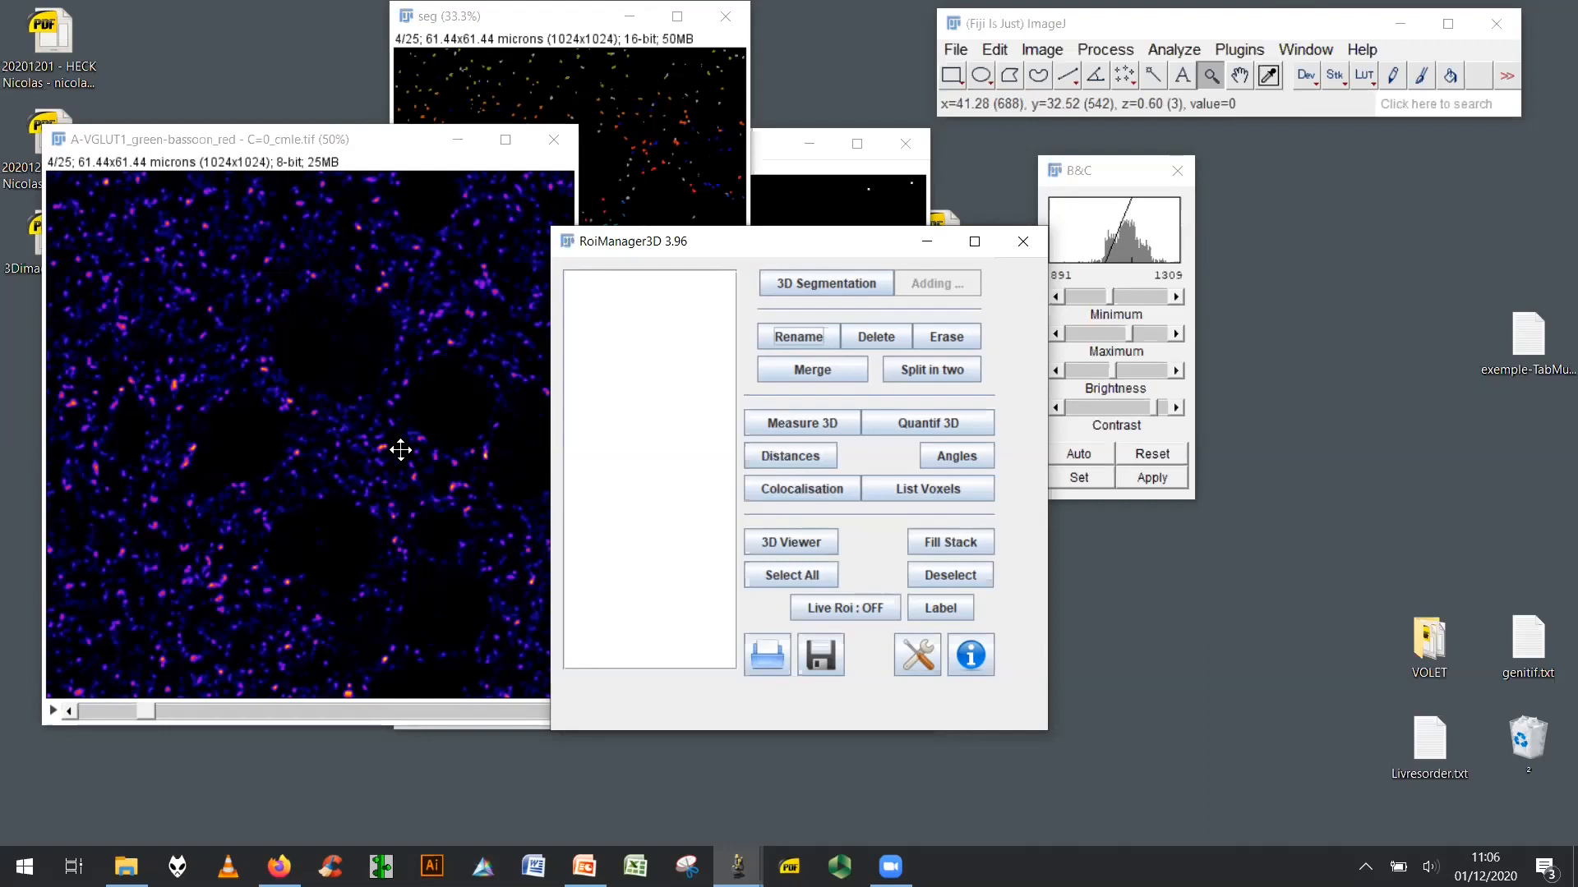
pyautogui.click(1023, 241)
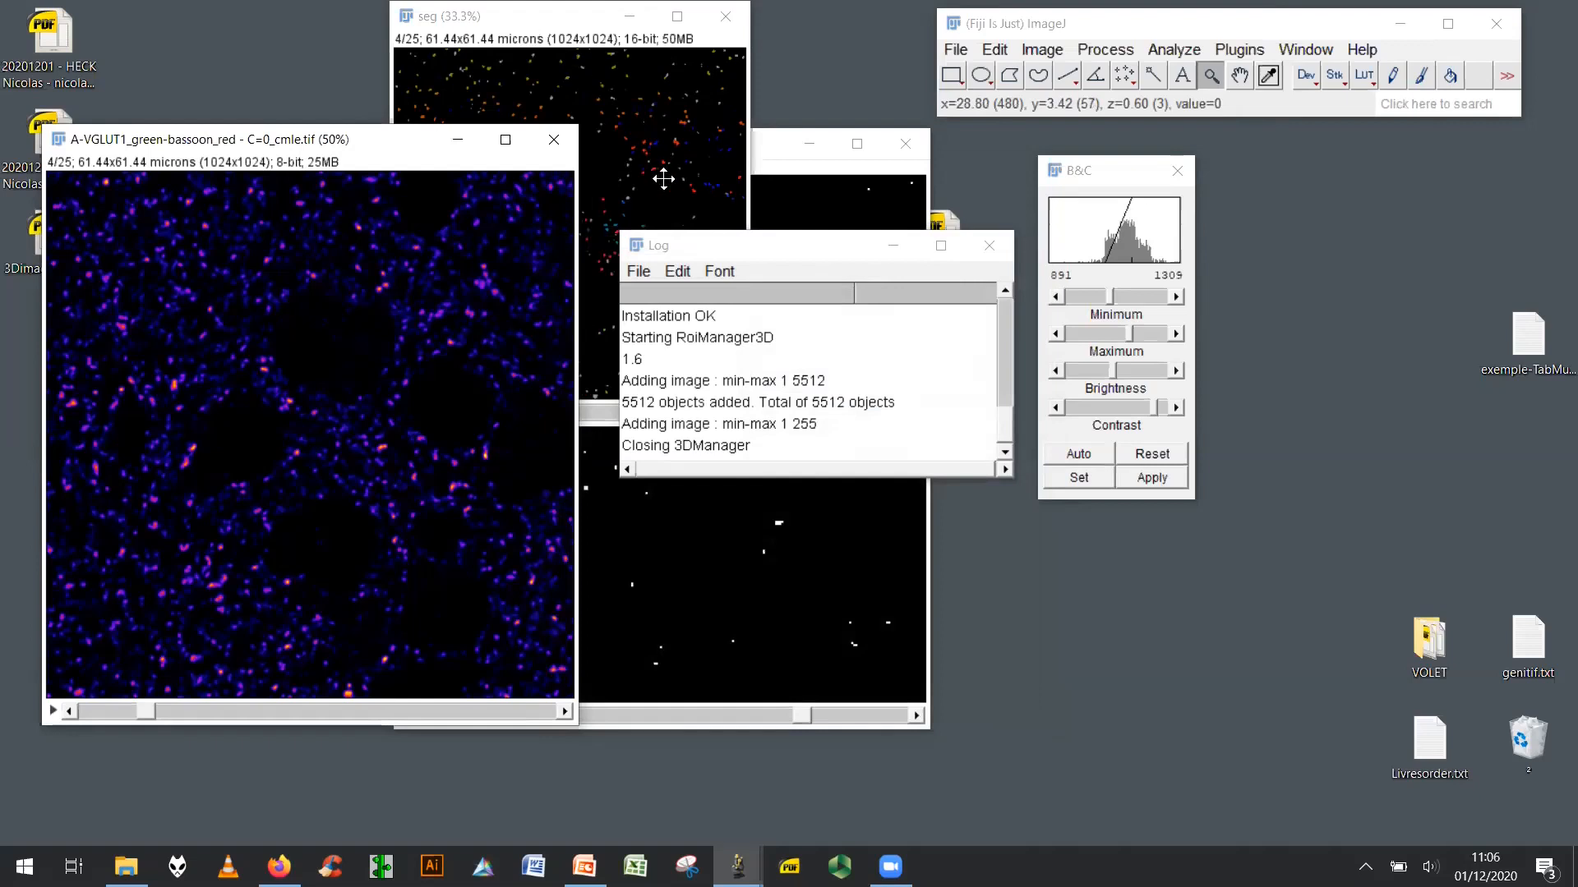
# Bring the original VGLUT1 stack back to the front beside the segmented stack, and try to close Fiji.
pyautogui.click(817, 251)
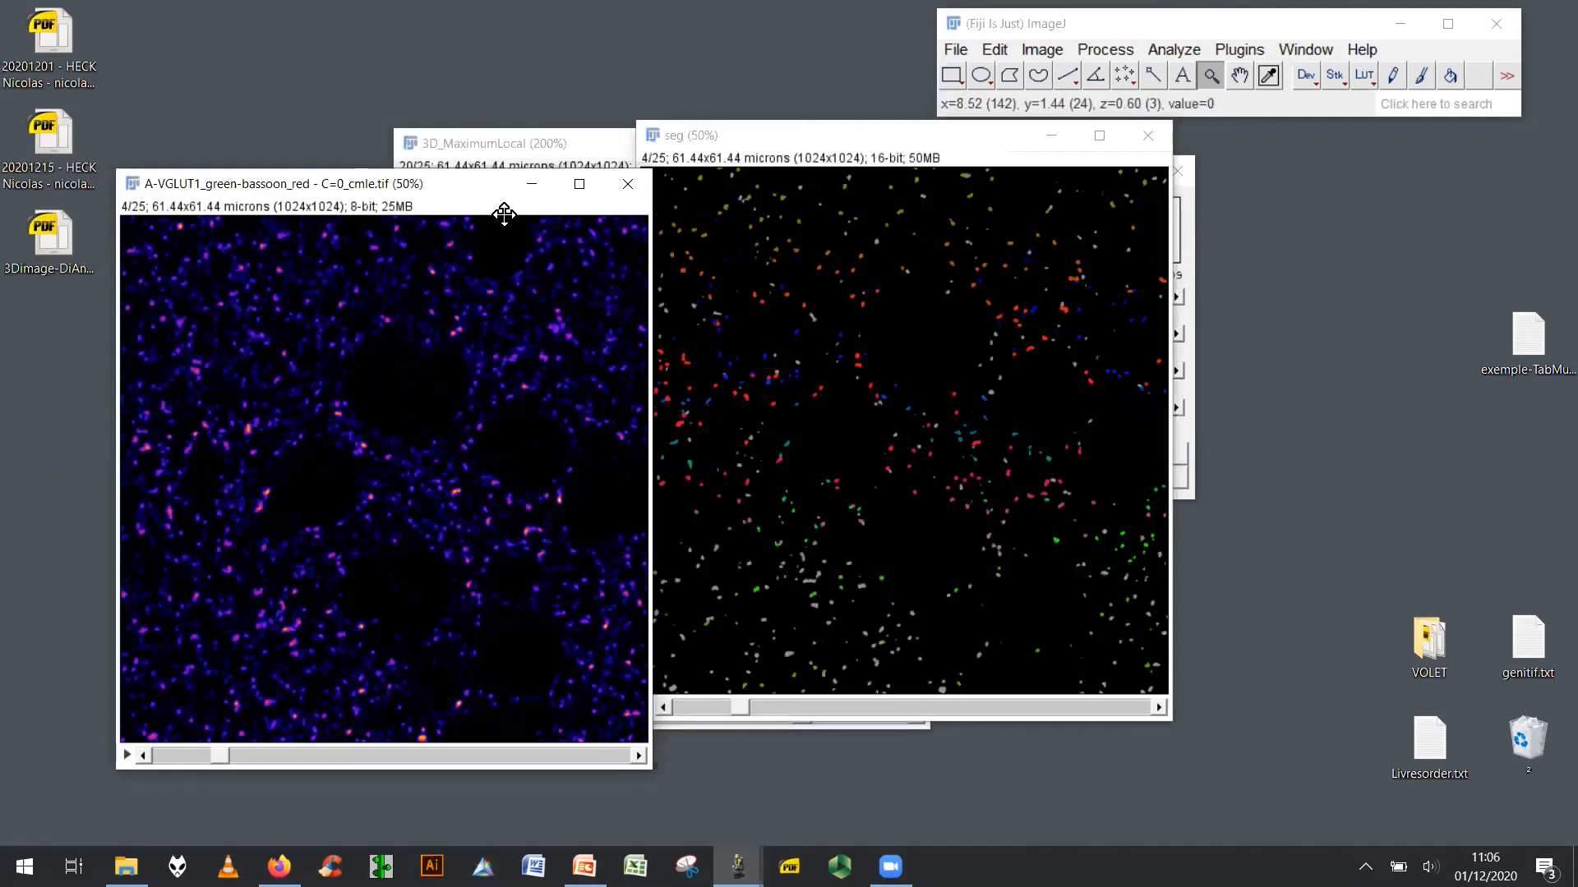
pyautogui.click(473, 188)
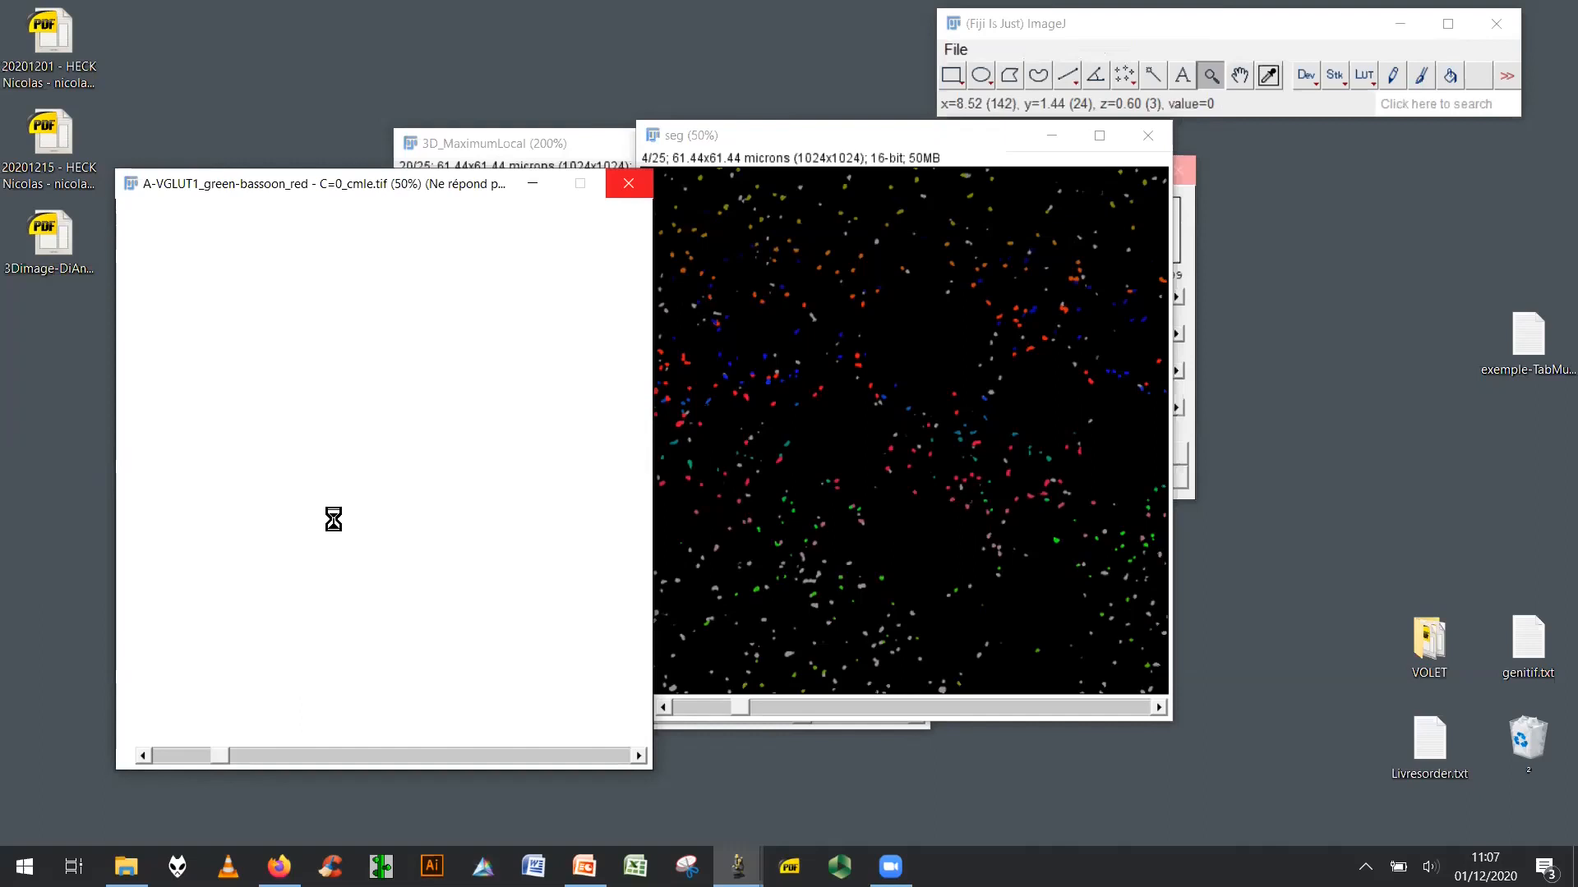
pyautogui.click(1497, 24)
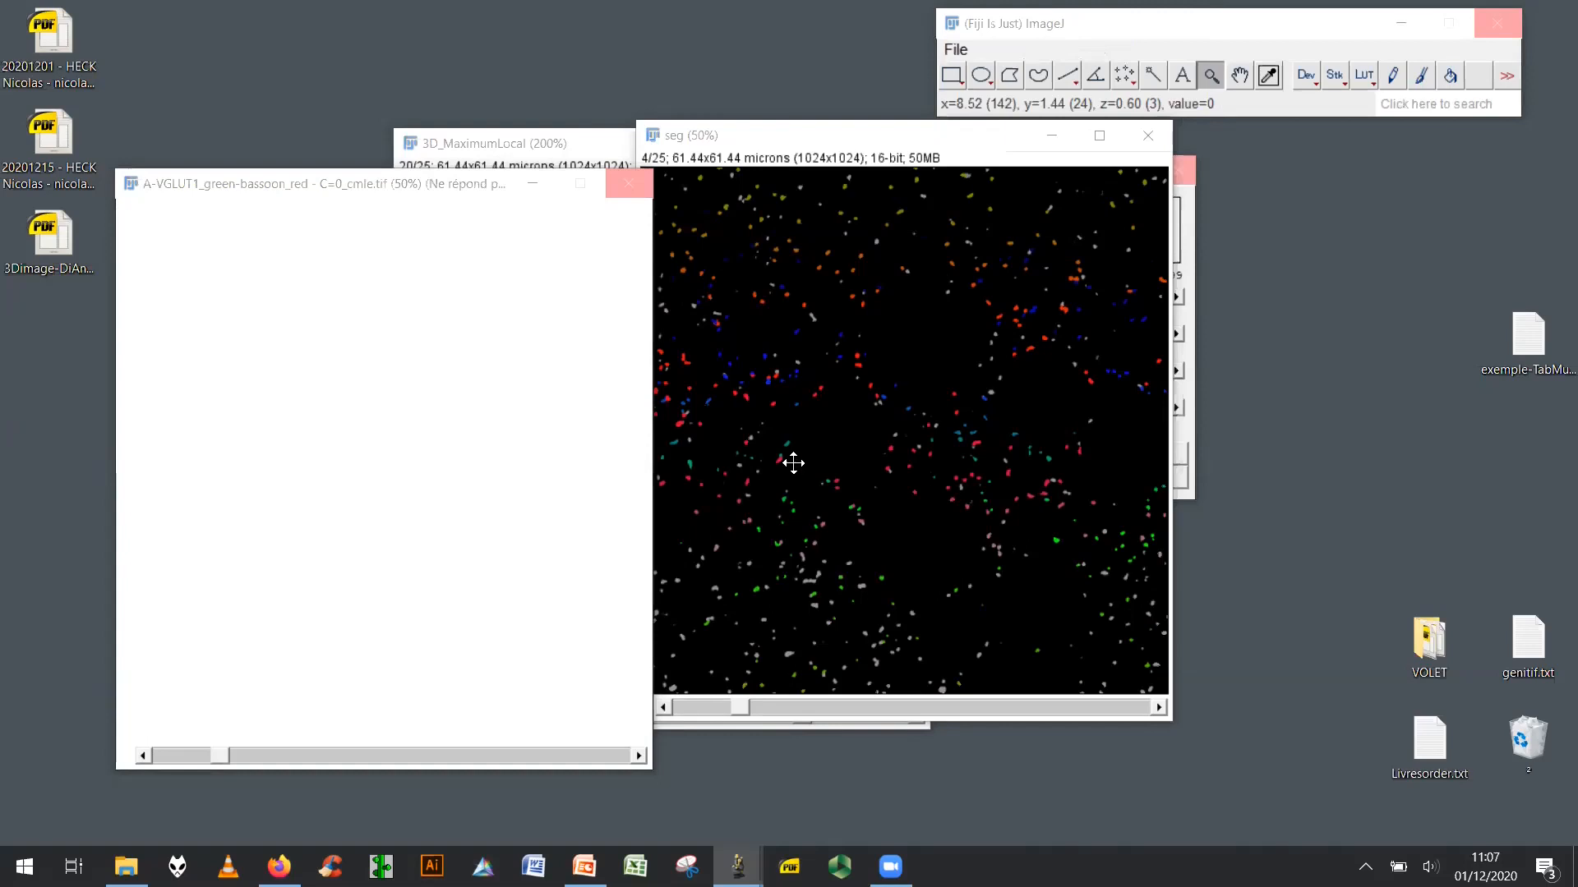
# Switch to the Windows Task Manager, end the ImageJ-win64.exe task, and relaunch Fiji.
pyautogui.hotkey('ctrl', 'shift', 'Escape')
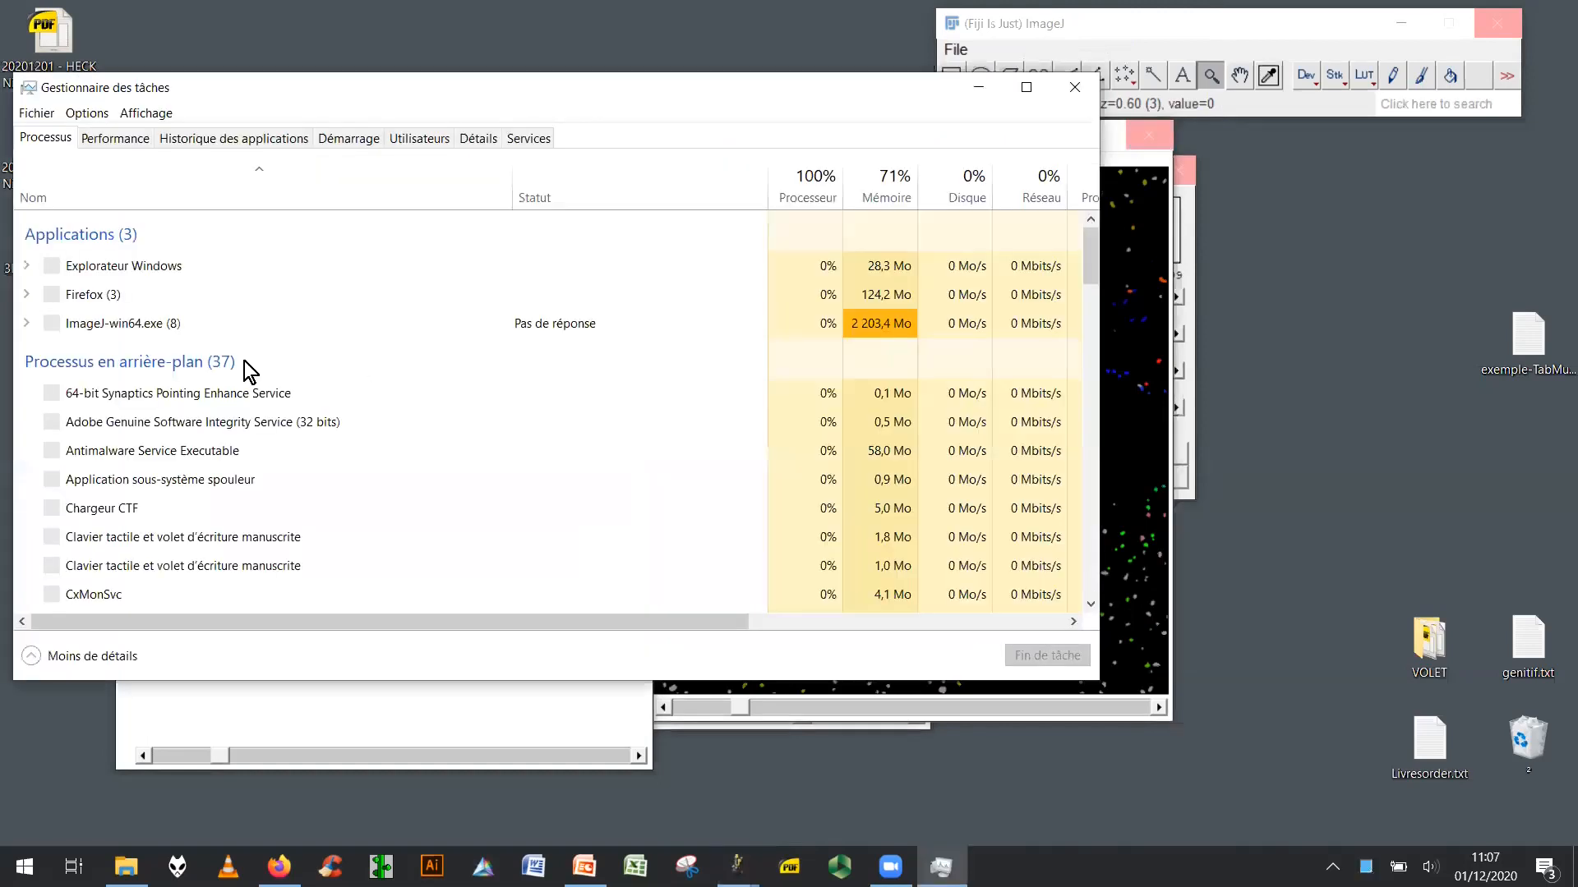
pyautogui.click(139, 327)
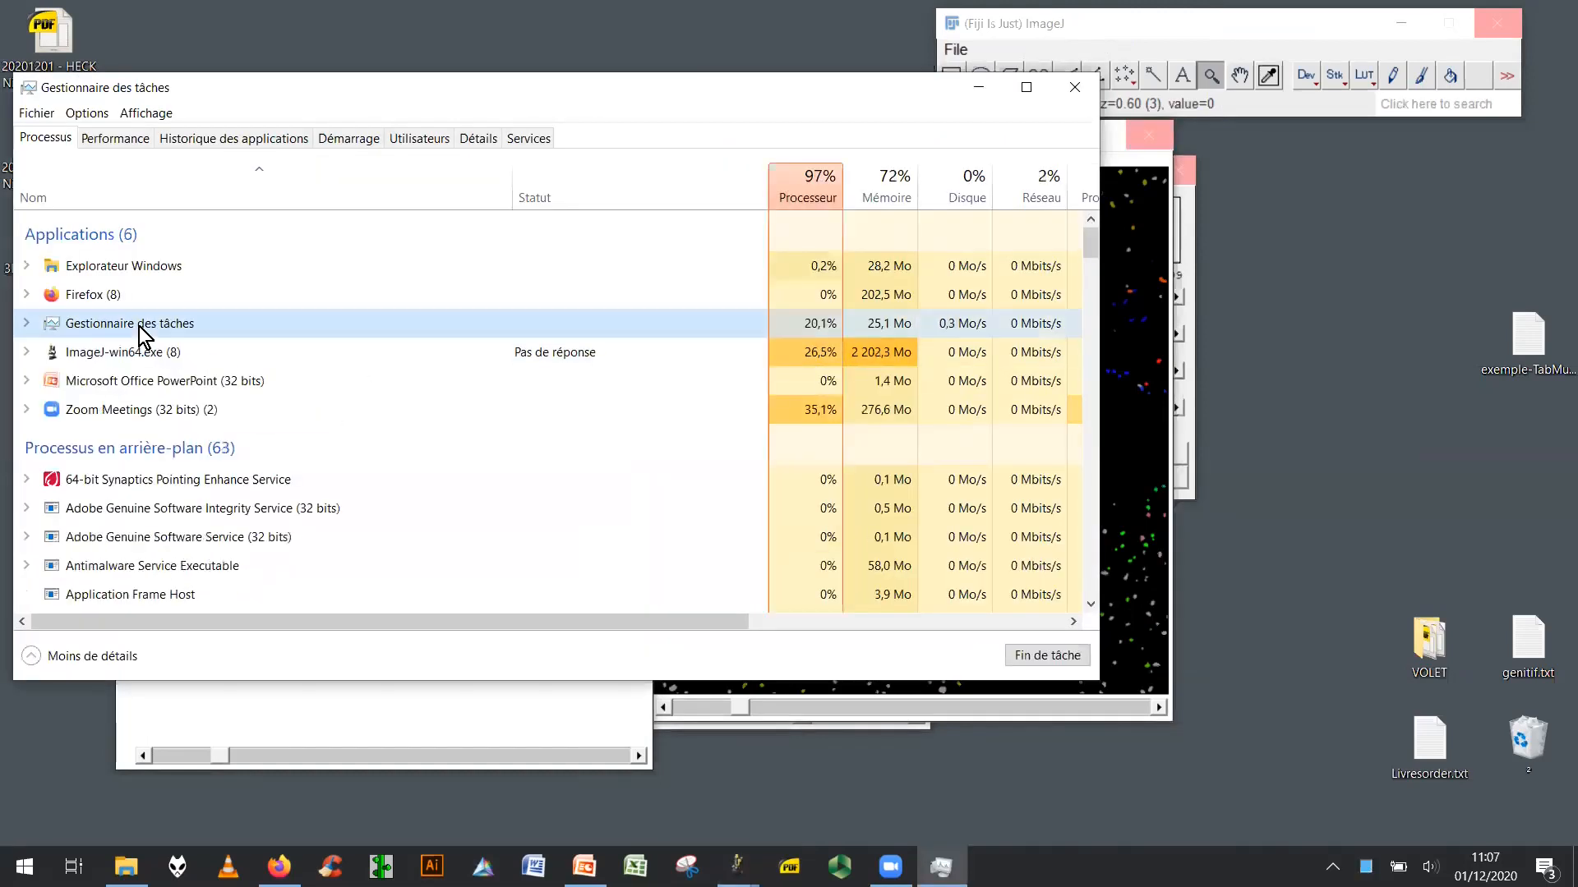
pyautogui.click(127, 351)
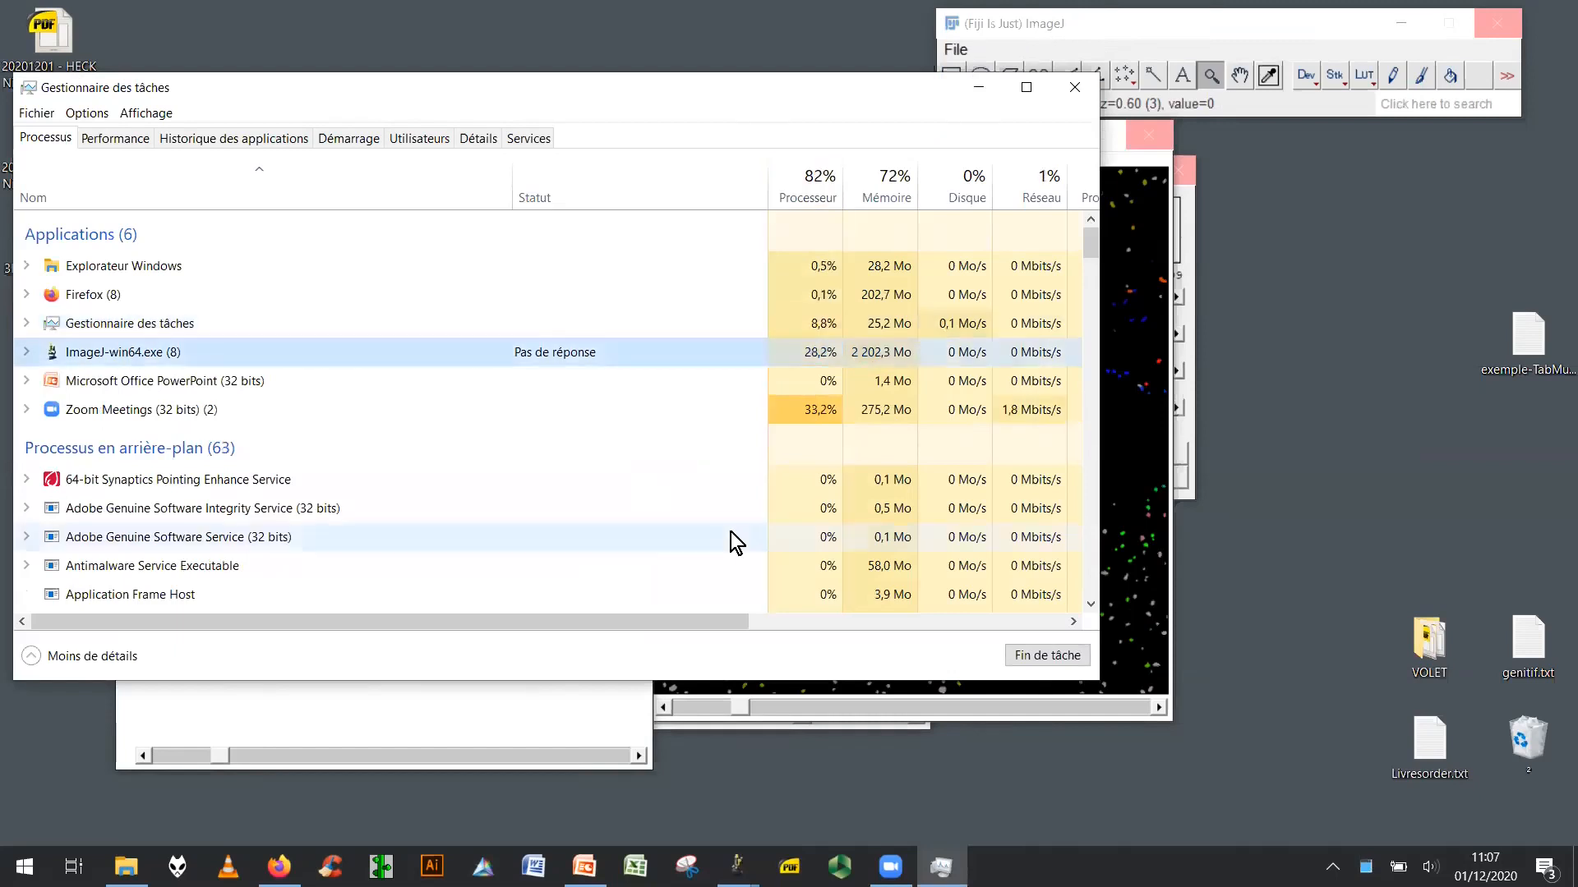
pyautogui.click(1031, 655)
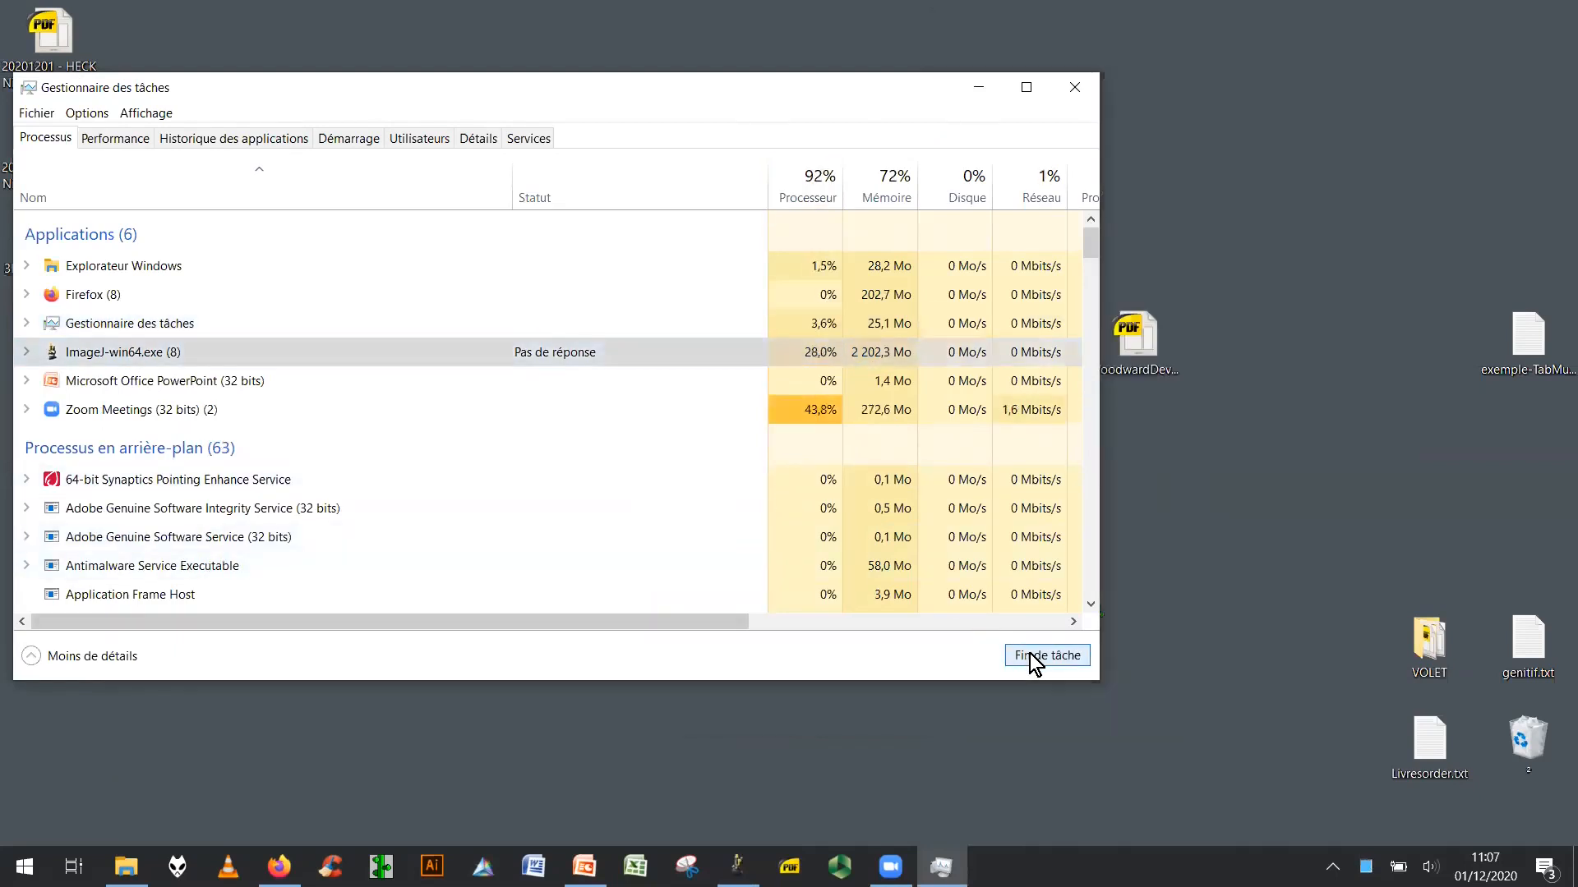
pyautogui.click(1083, 95)
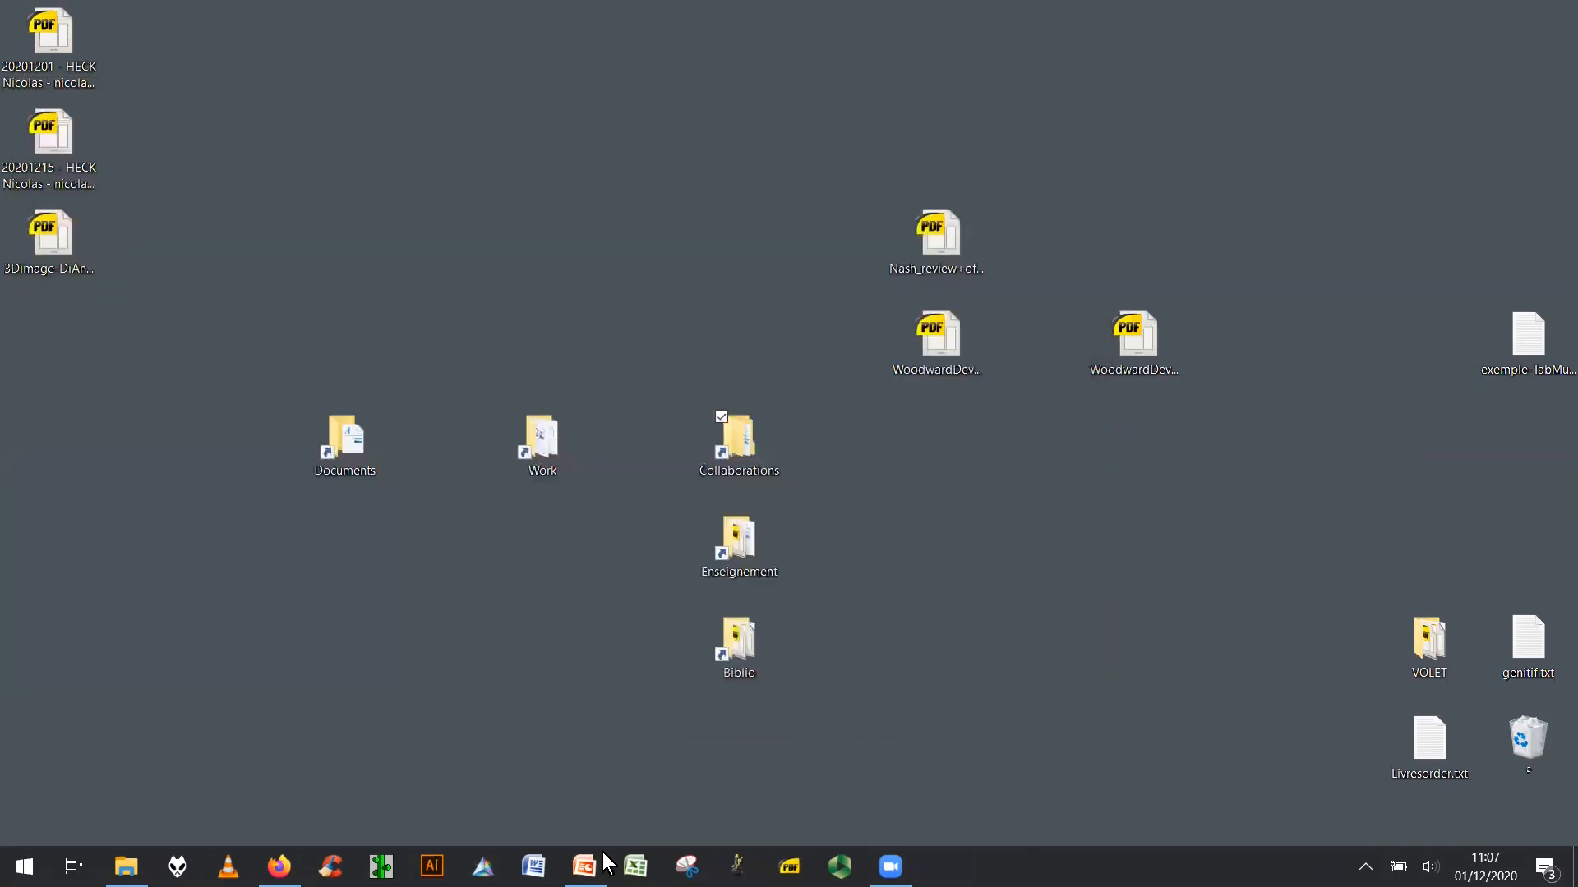
pyautogui.click(738, 866)
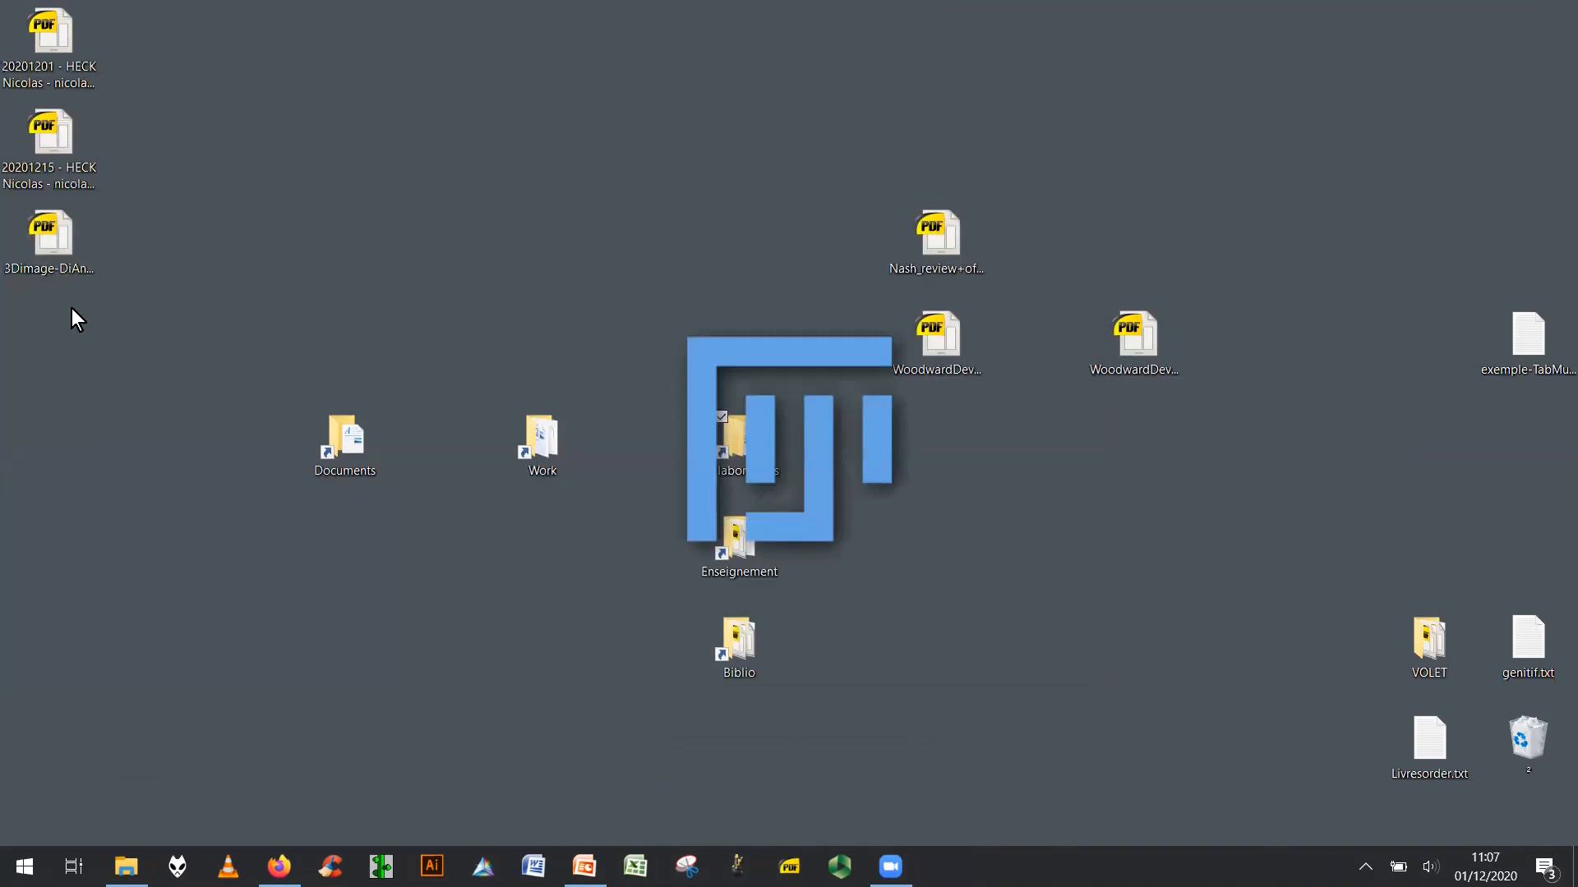
# Switch to PowerPoint and show the 3D spot segmentation slide as a slide show, keeping it in front of the Fiji console.
pyautogui.click(584, 866)
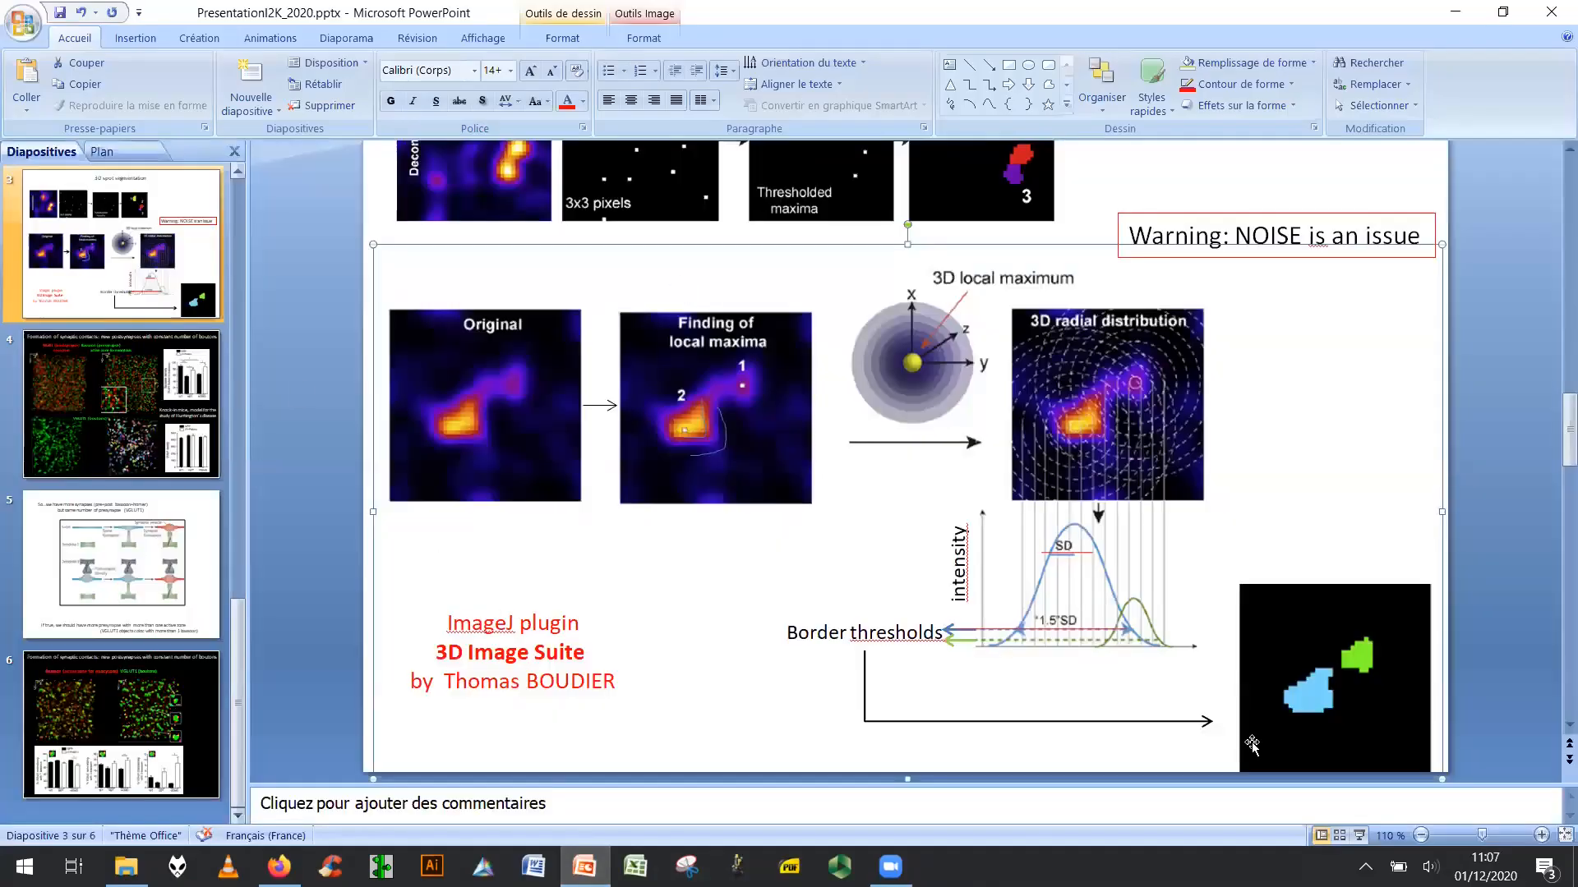
pyautogui.click(1361, 837)
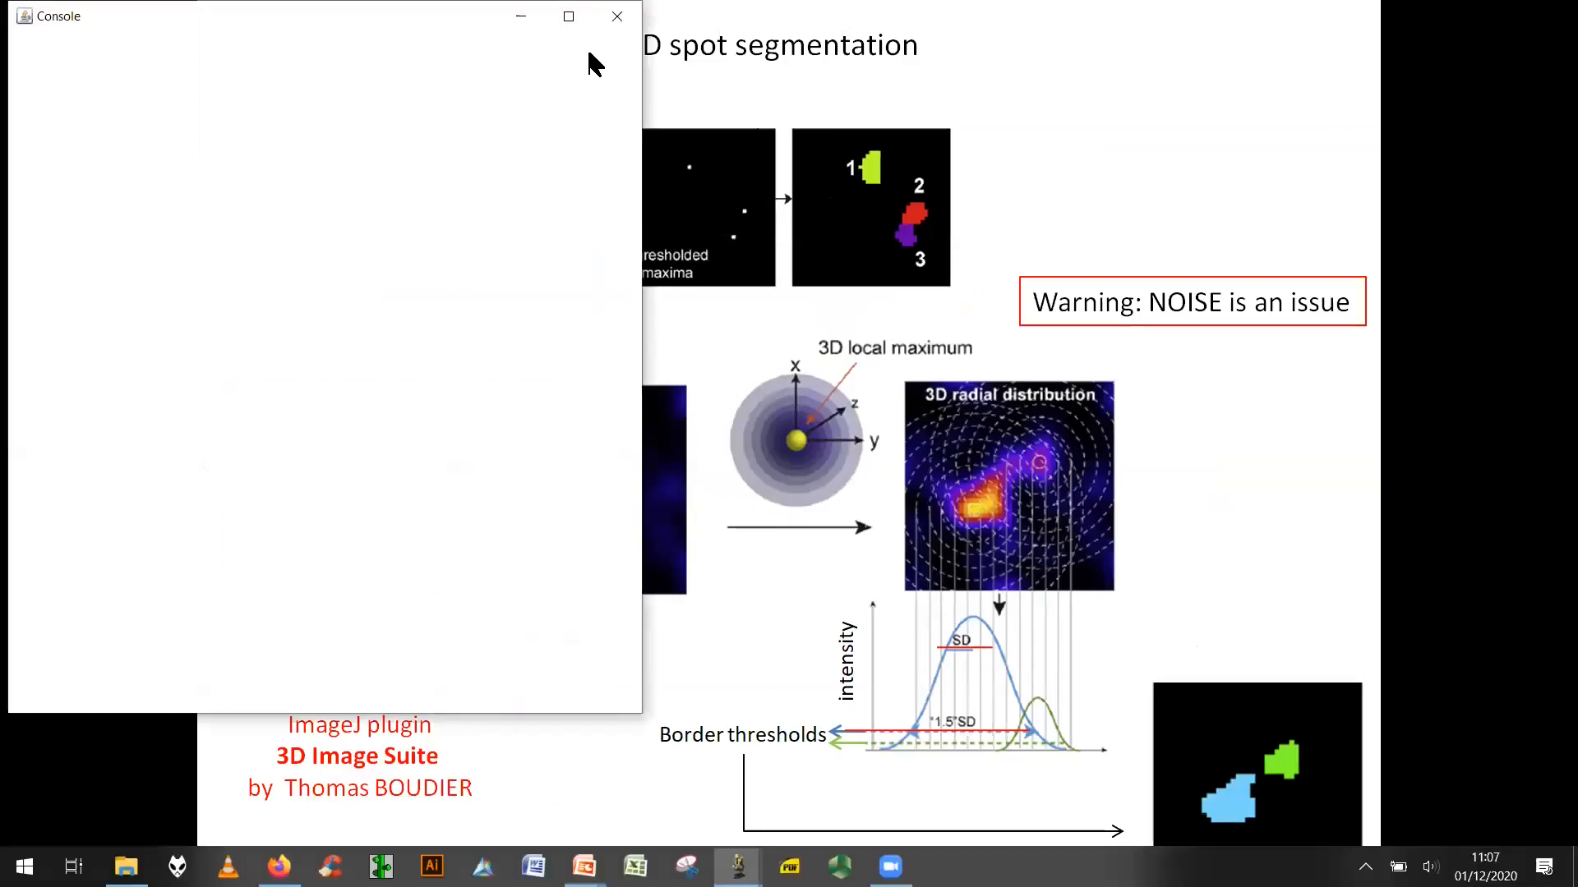
pyautogui.click(646, 97)
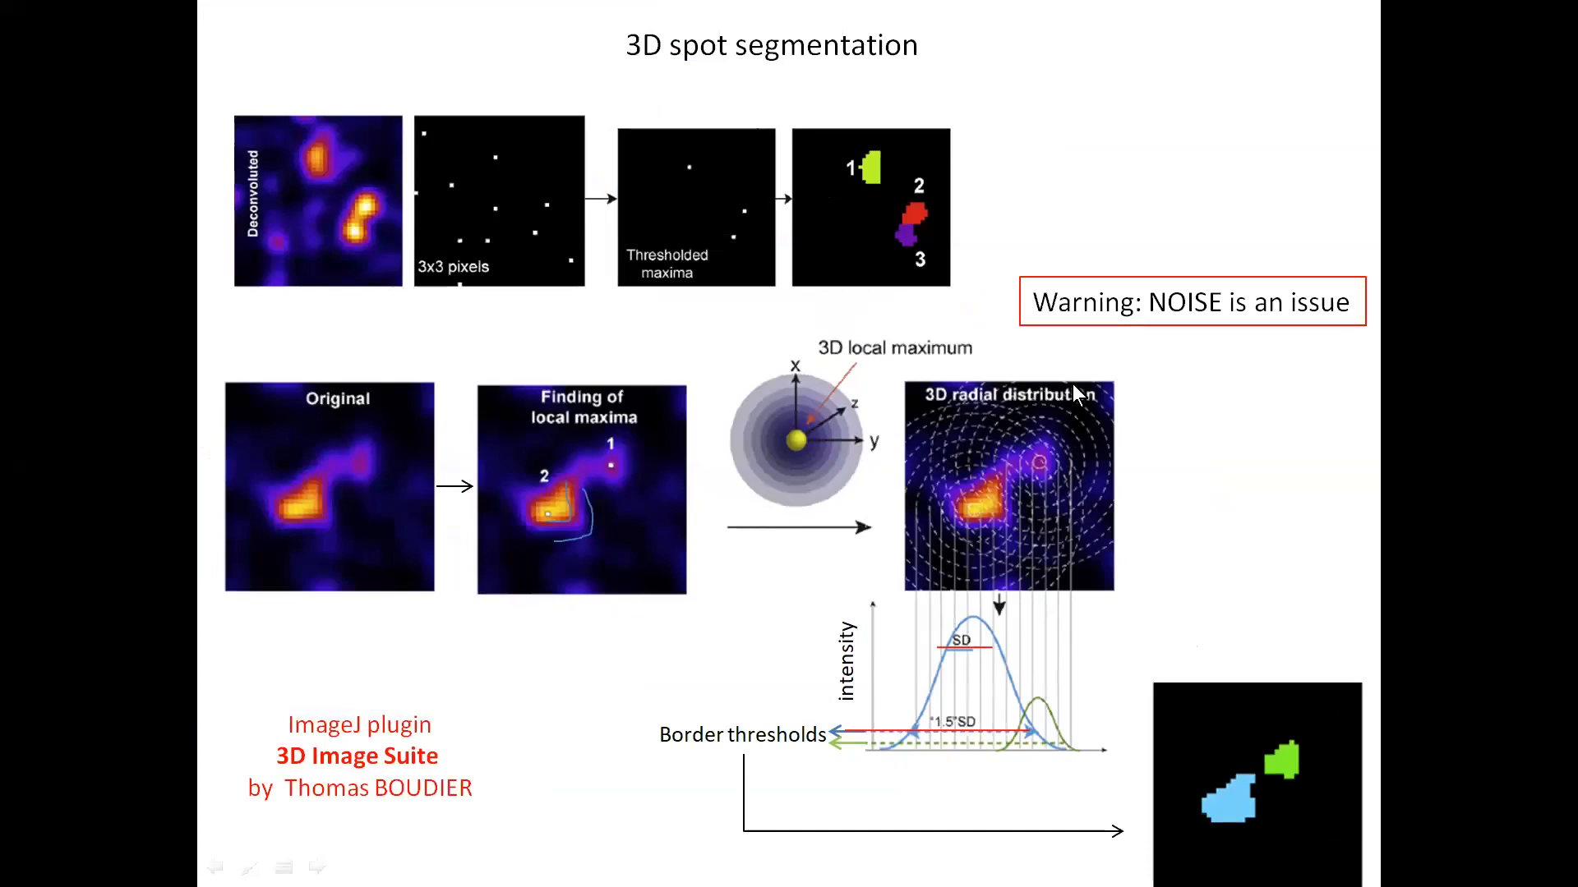
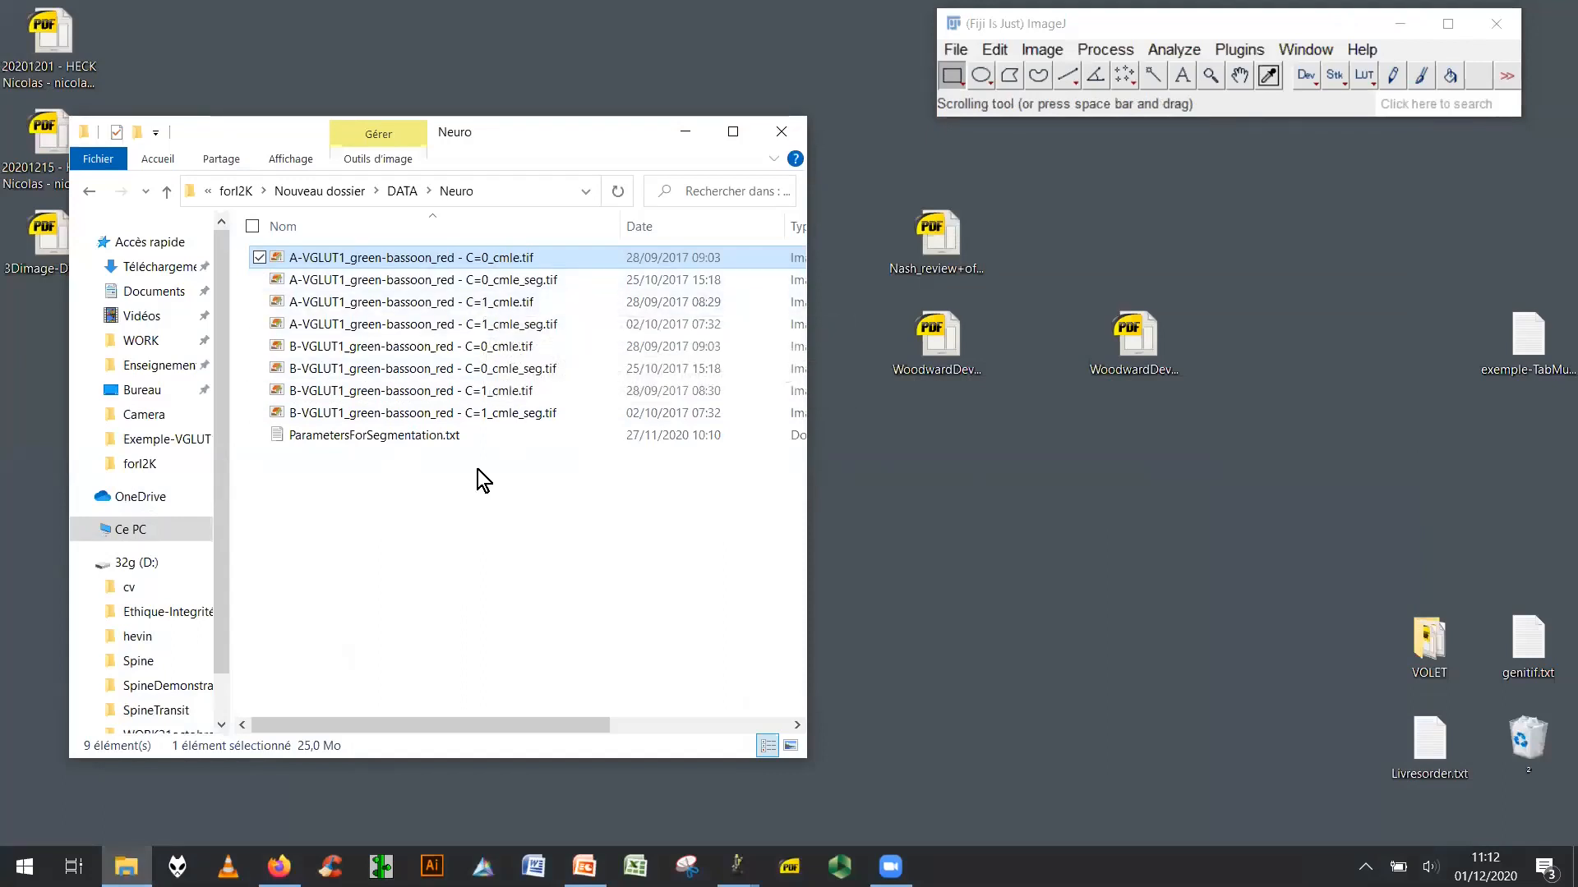
# Open A-VGLUT1_green-bassoon_red - C=0_cmle_seg.tif and A-VGLUT1_green-bassoon_red - C=1_cmle_seg.tif from the Neuro folder in Fiji.
pyautogui.click(473, 283)
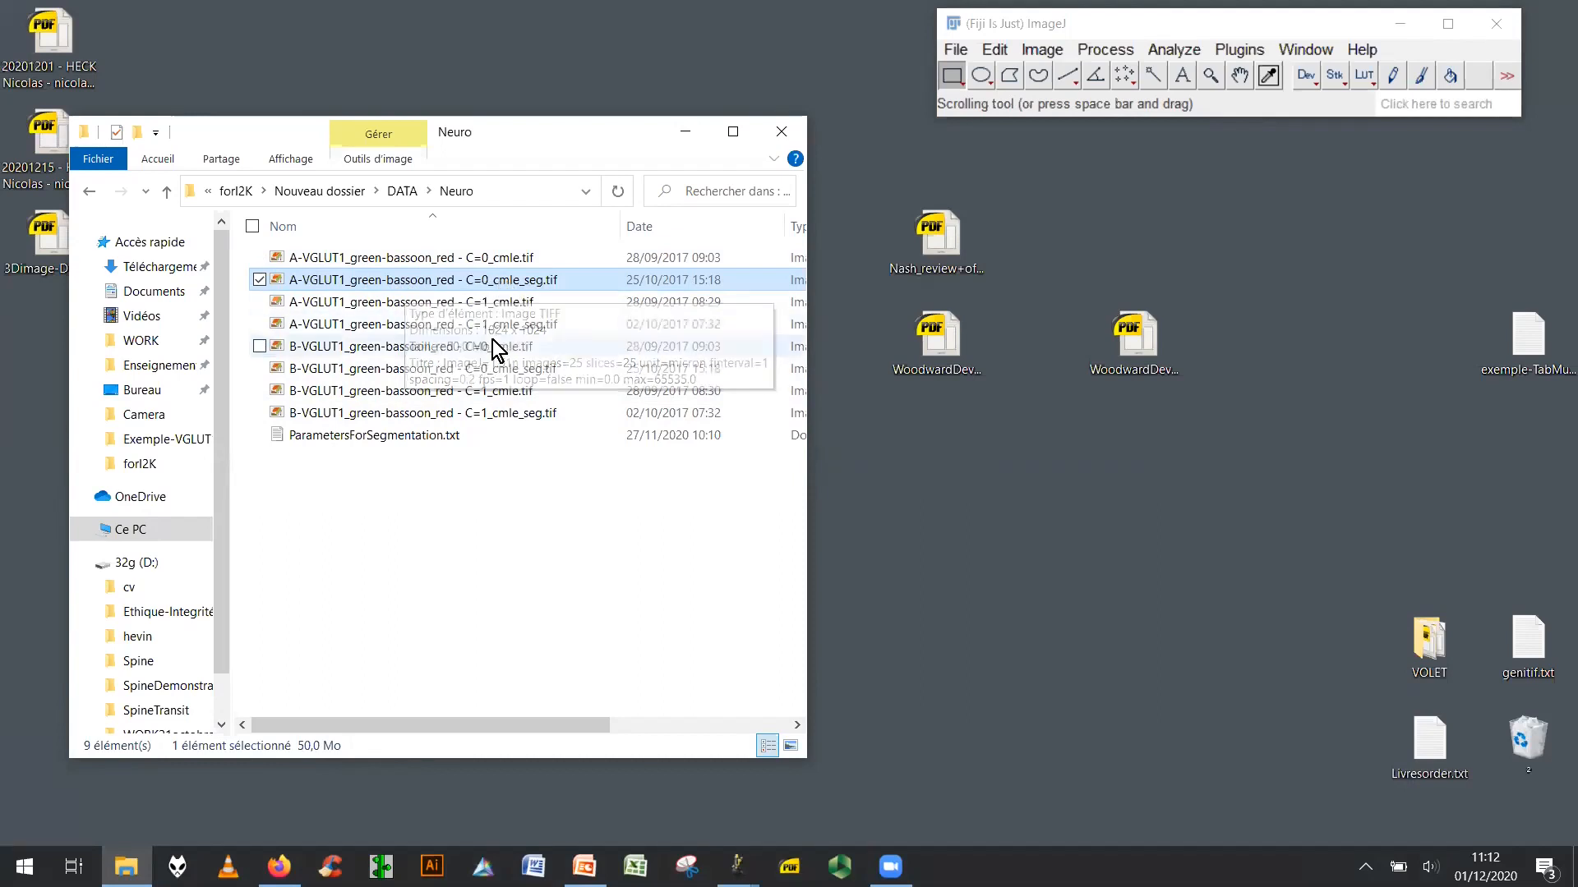
pyautogui.click(491, 325)
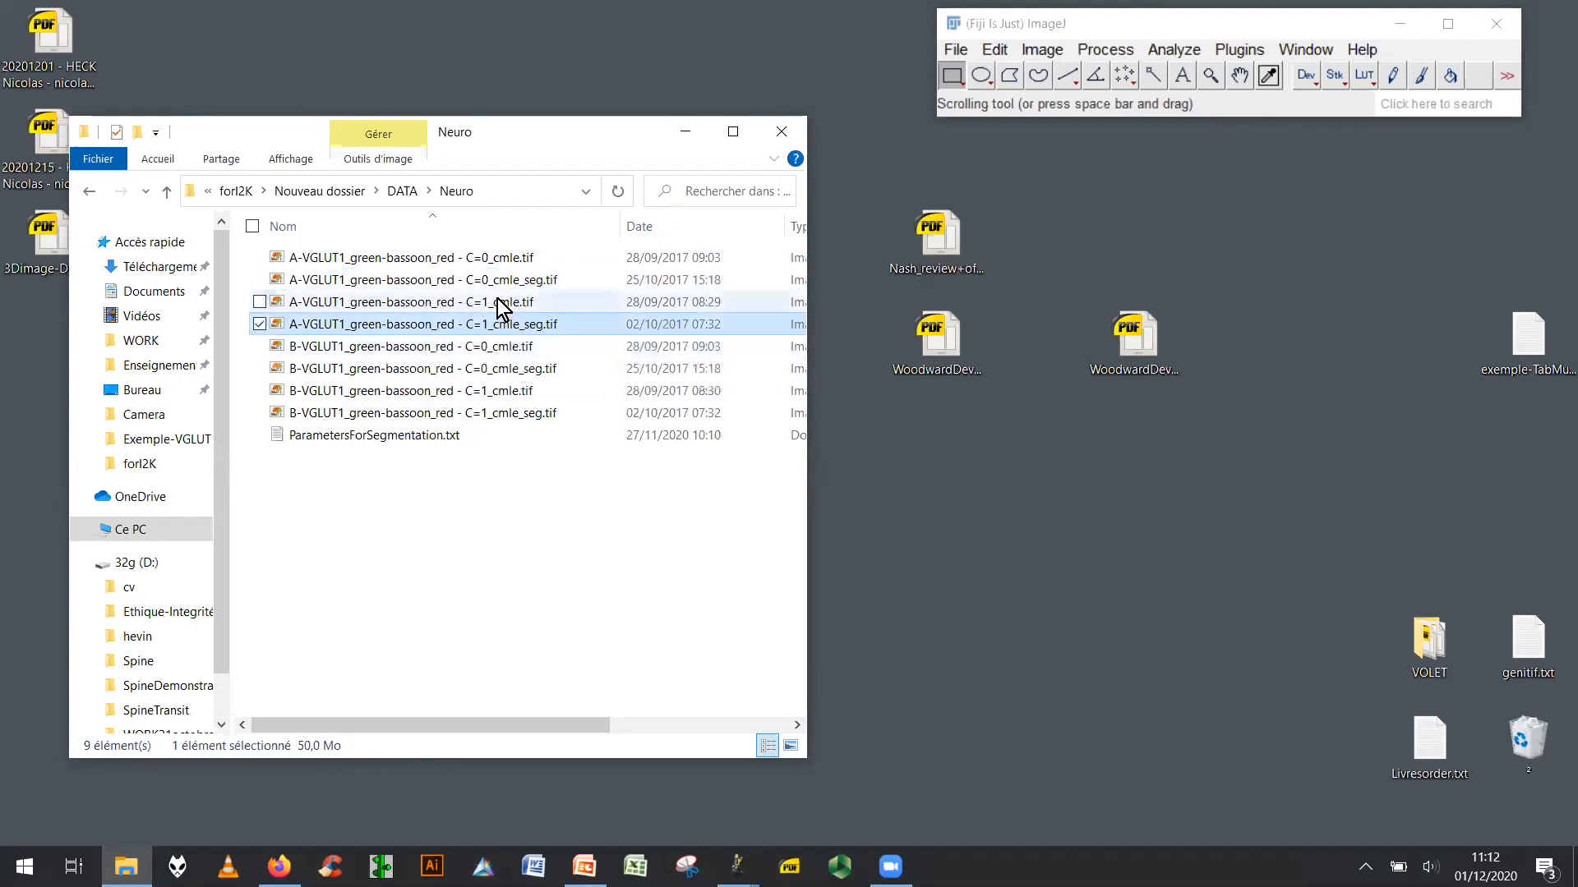
pyautogui.click(496, 297)
pyautogui.doubleClick(500, 279)
pyautogui.click(1428, 83)
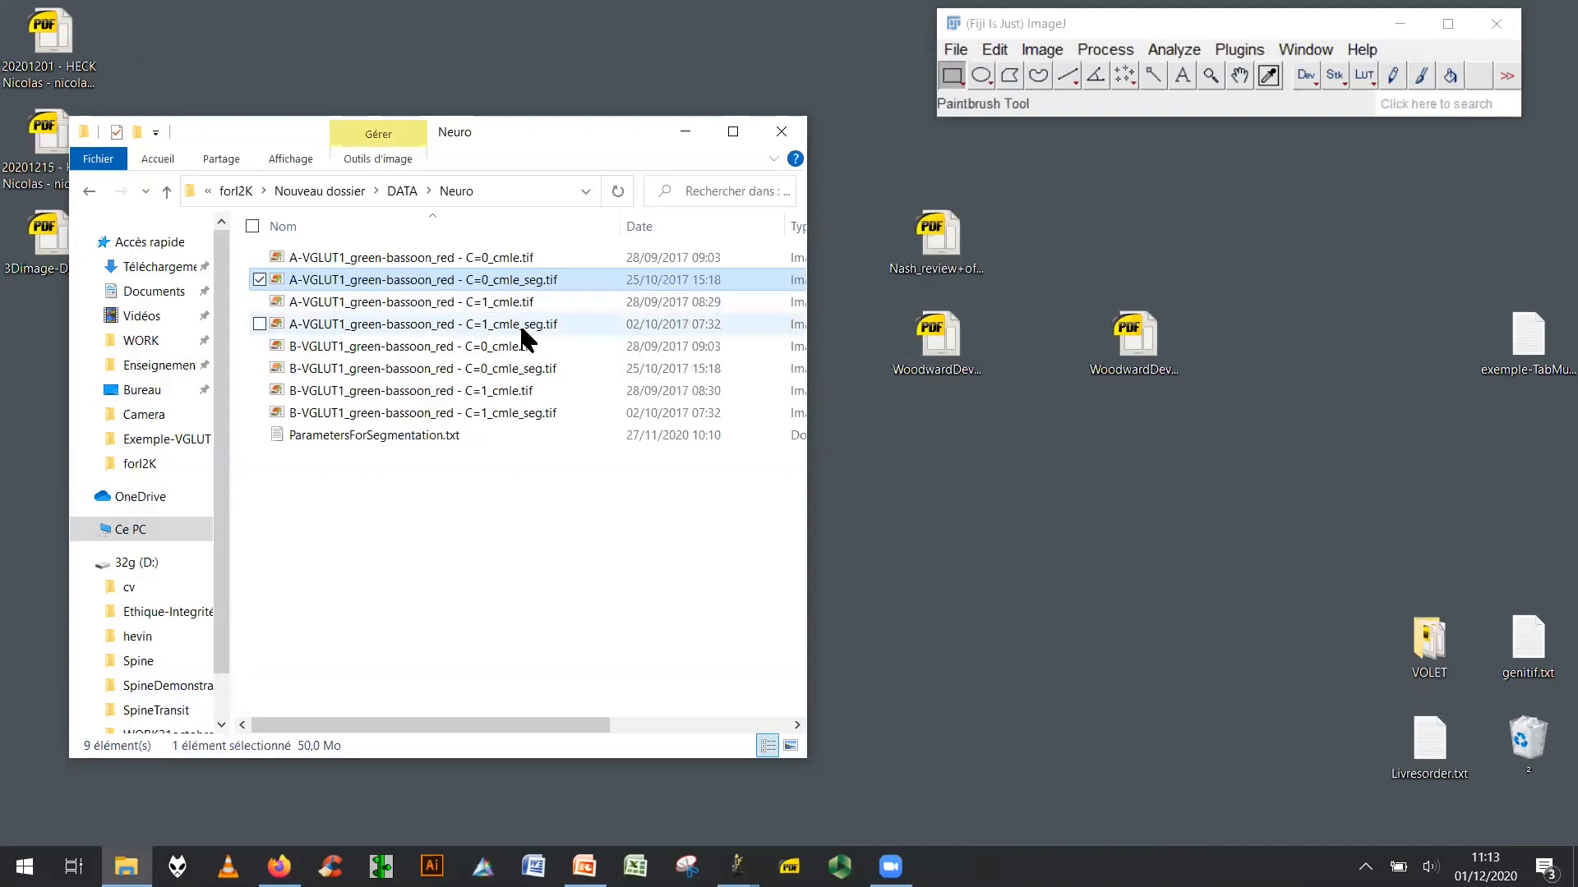
pyautogui.keyDown('ctrl'); pyautogui.click(519, 323); pyautogui.keyUp('ctrl')
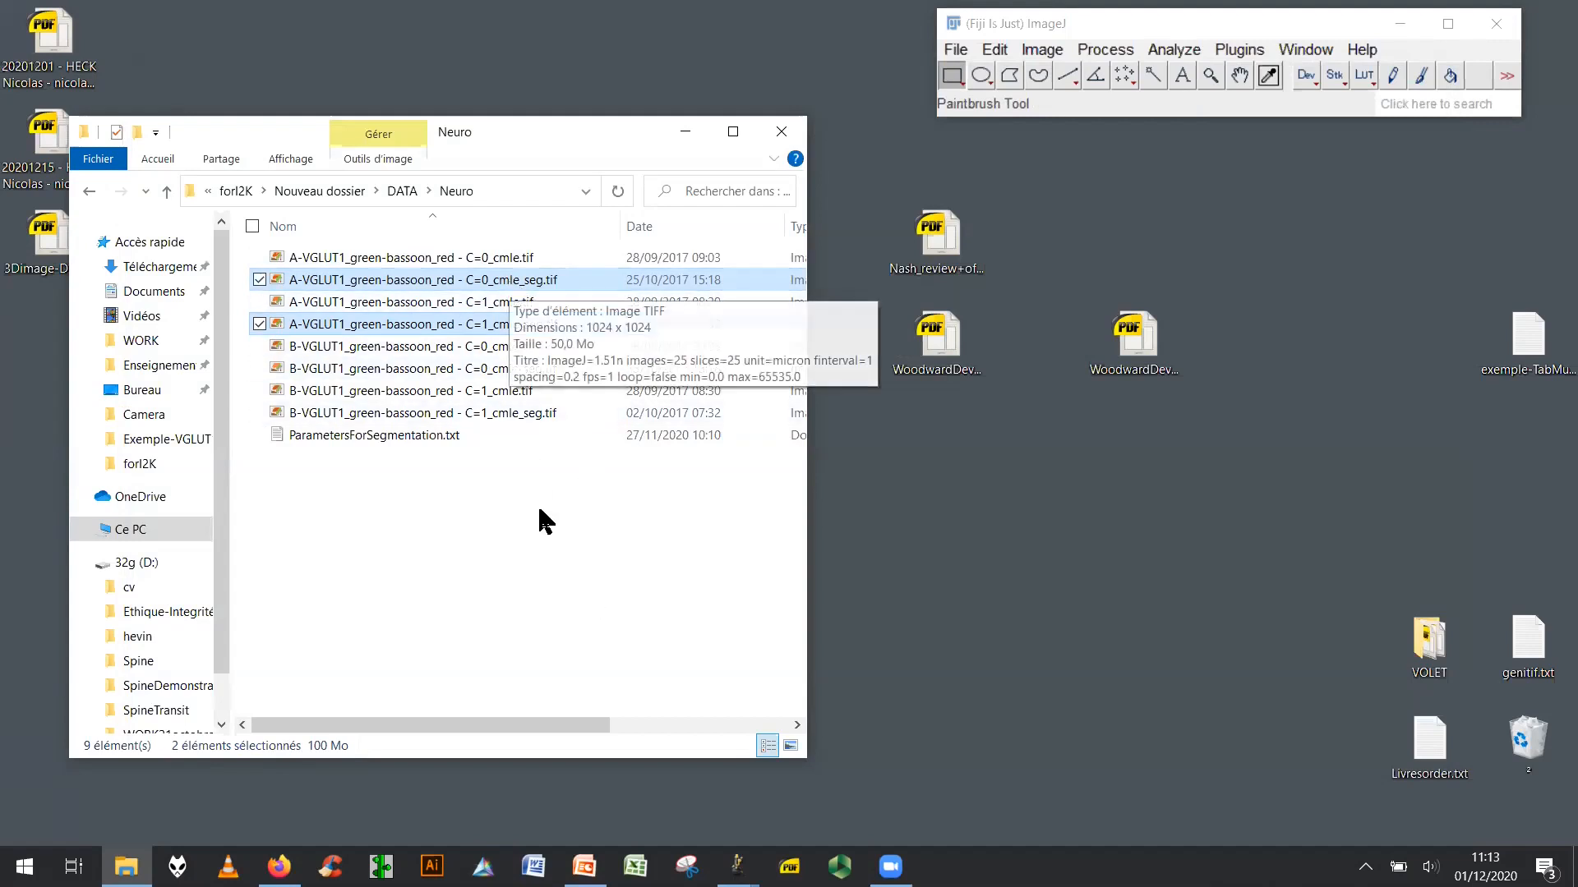
pyautogui.moveTo(427, 288); pyautogui.dragTo(1091, 100)
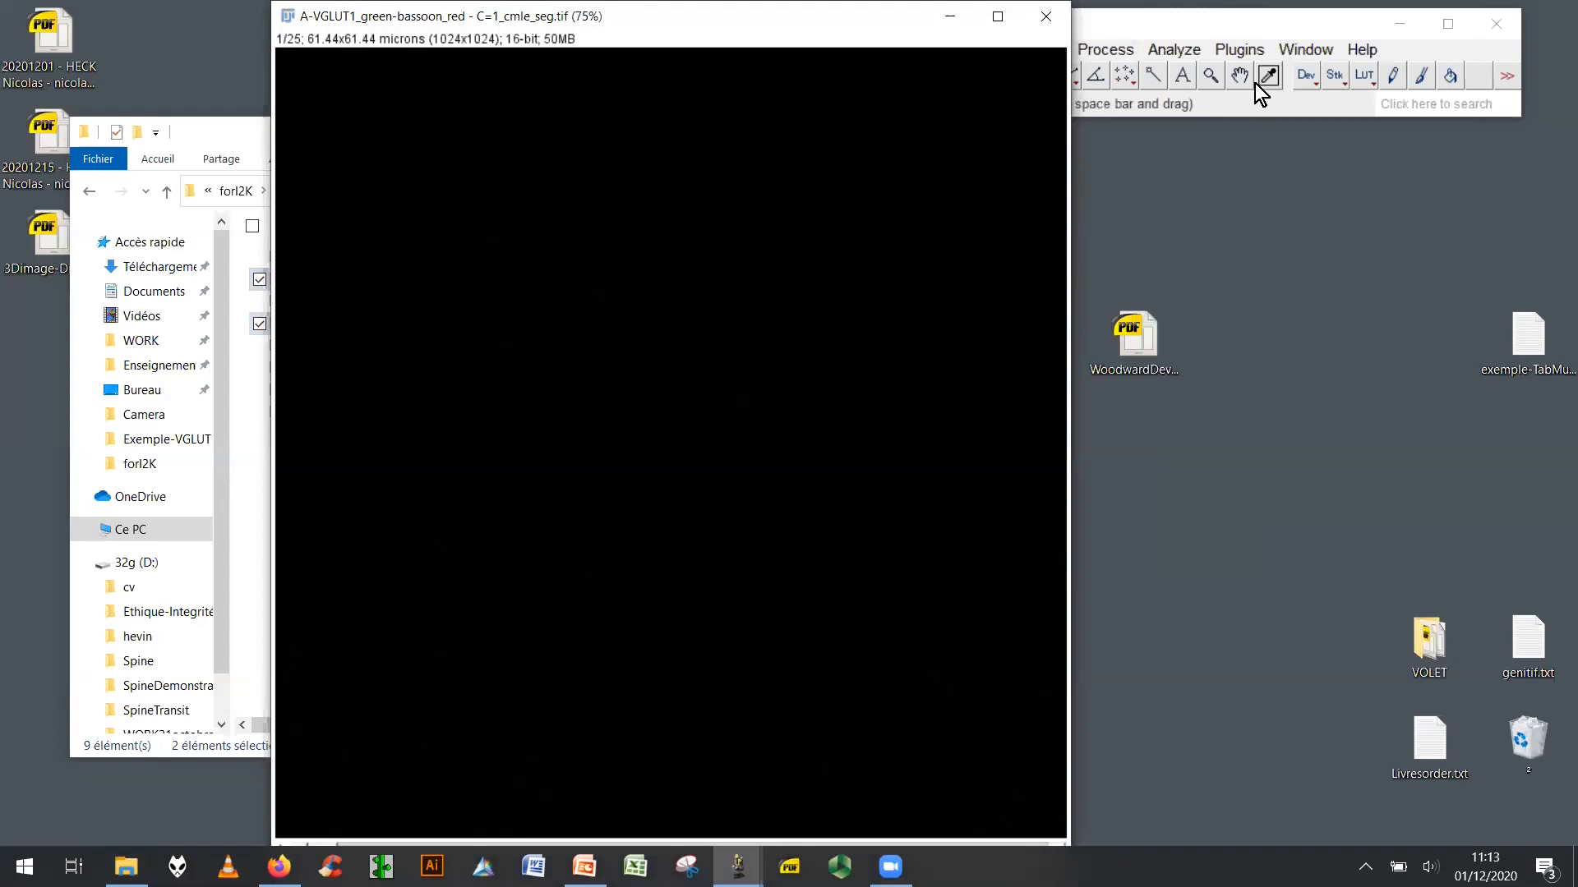
# Zoom out of both segmented stacks and arrange their windows side by side.
pyautogui.click(1211, 76)
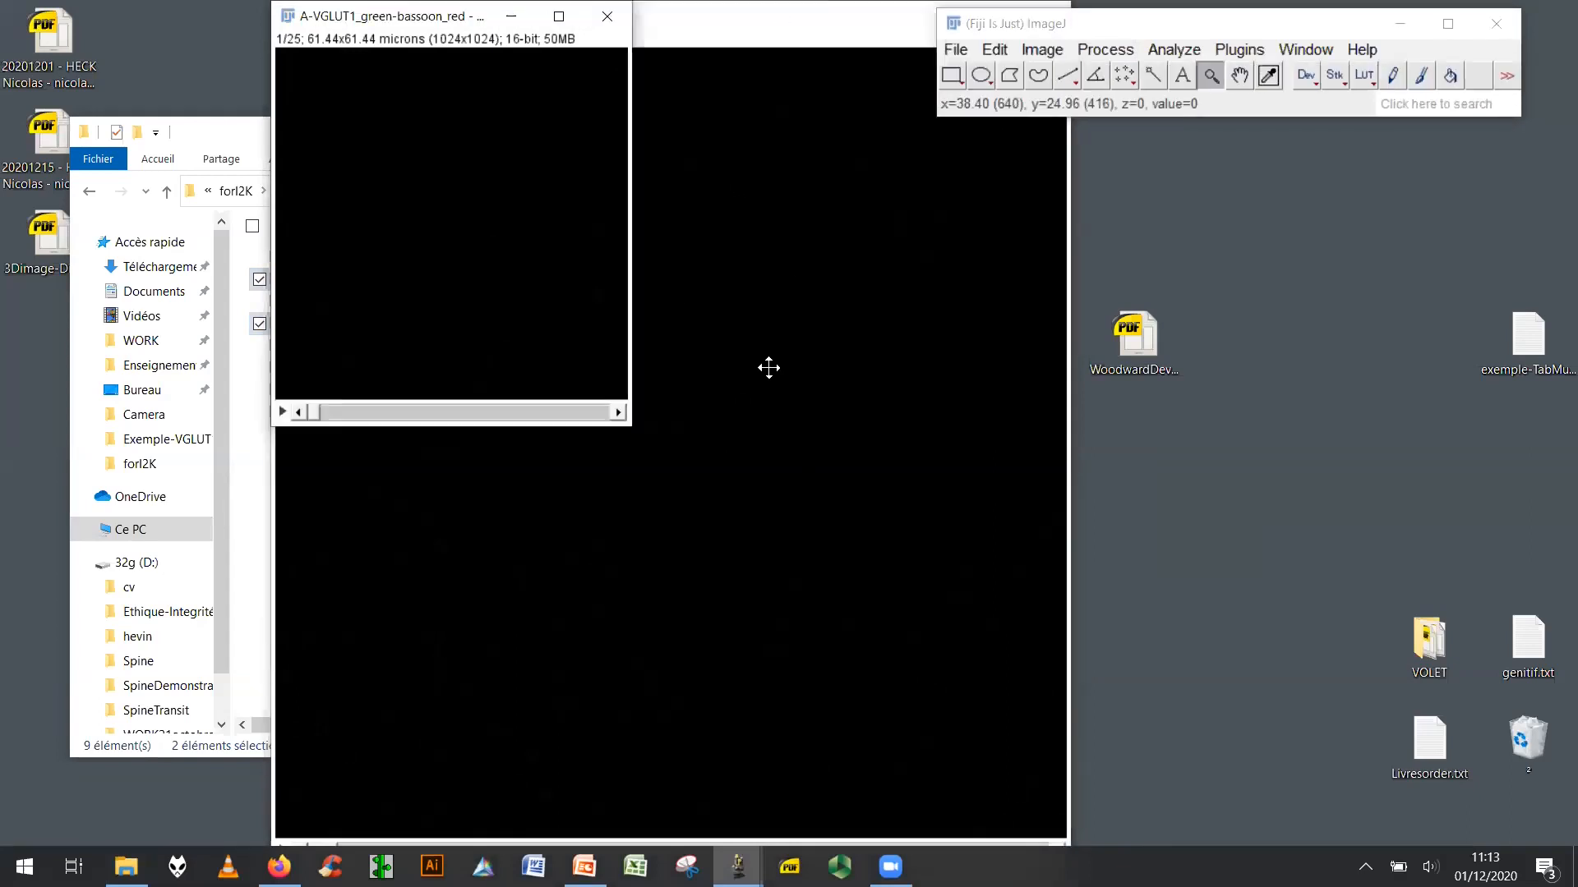
pyautogui.rightClick(768, 366)
pyautogui.rightClick(768, 366)
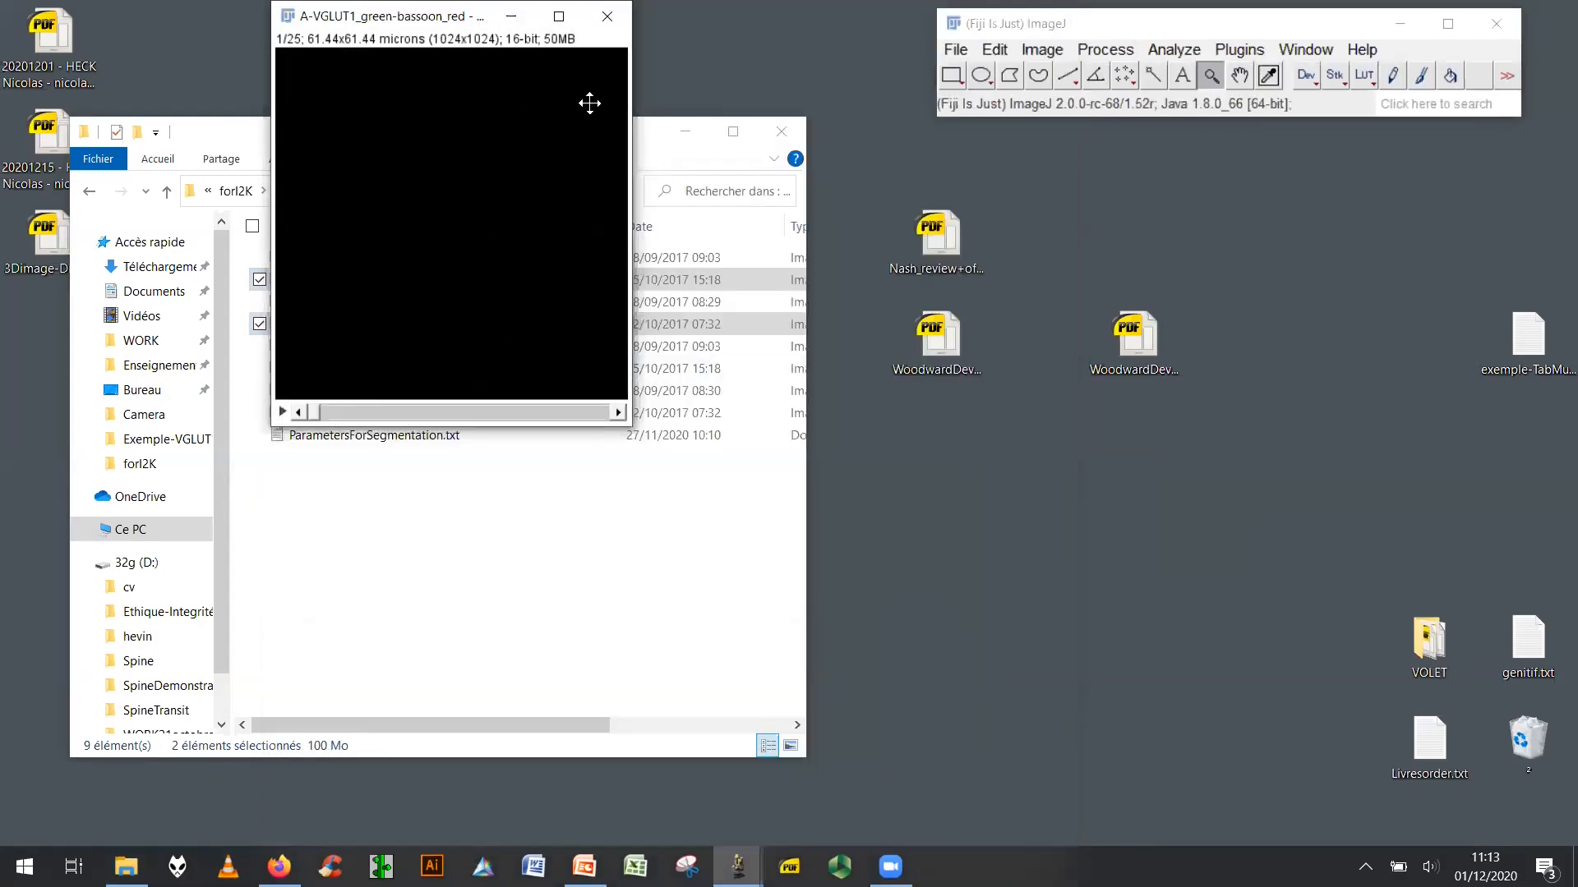
pyautogui.moveTo(457, 17); pyautogui.dragTo(860, 263)
pyautogui.moveTo(481, 16); pyautogui.dragTo(473, 258)
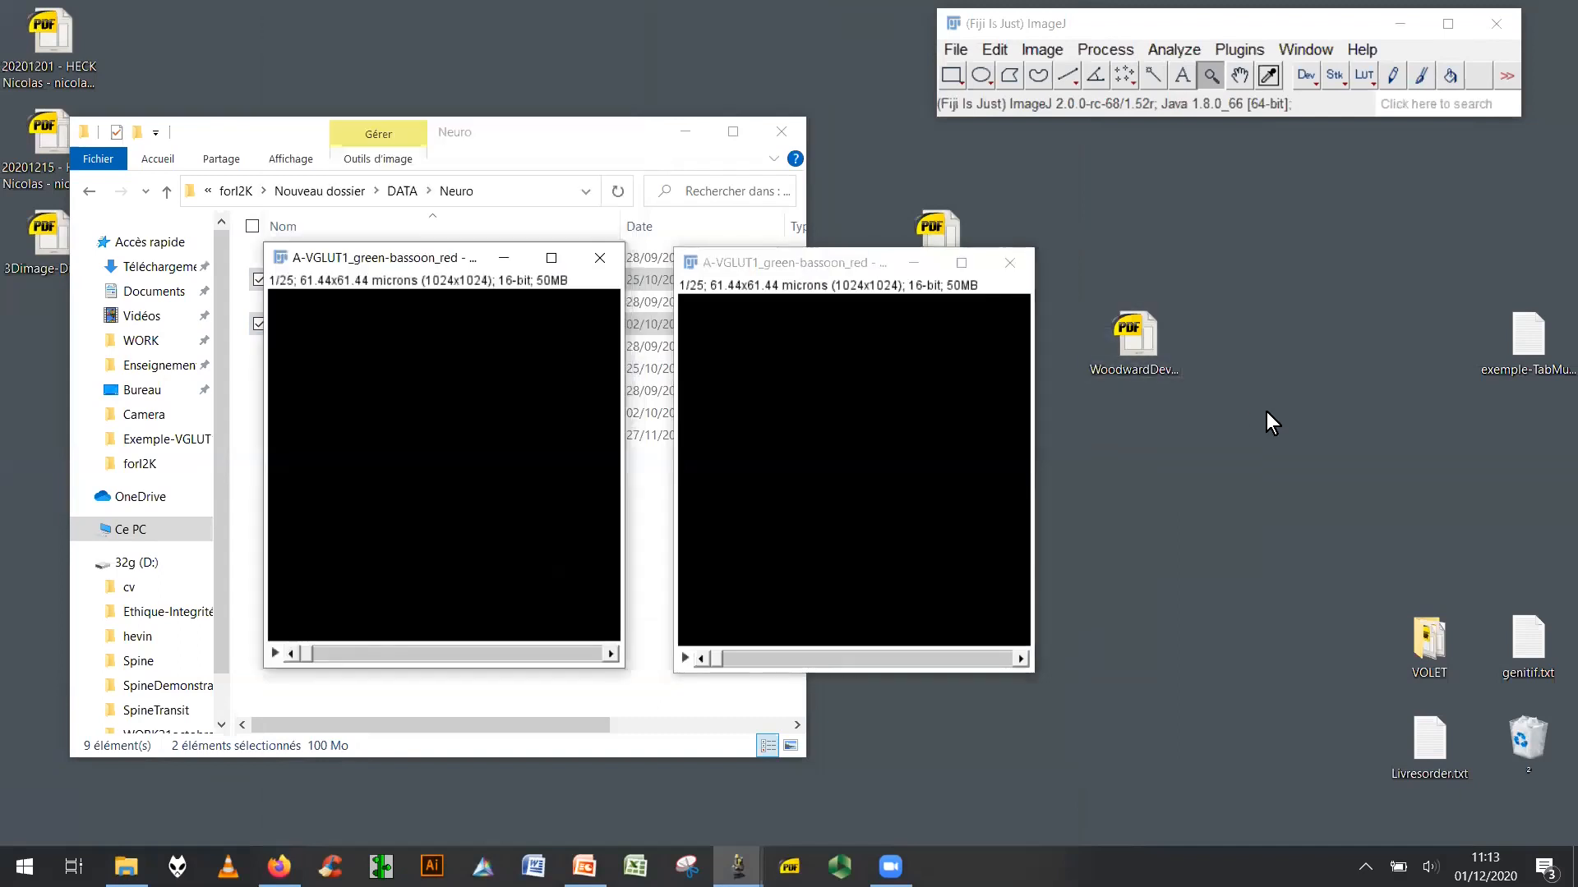
pyautogui.click(1240, 51)
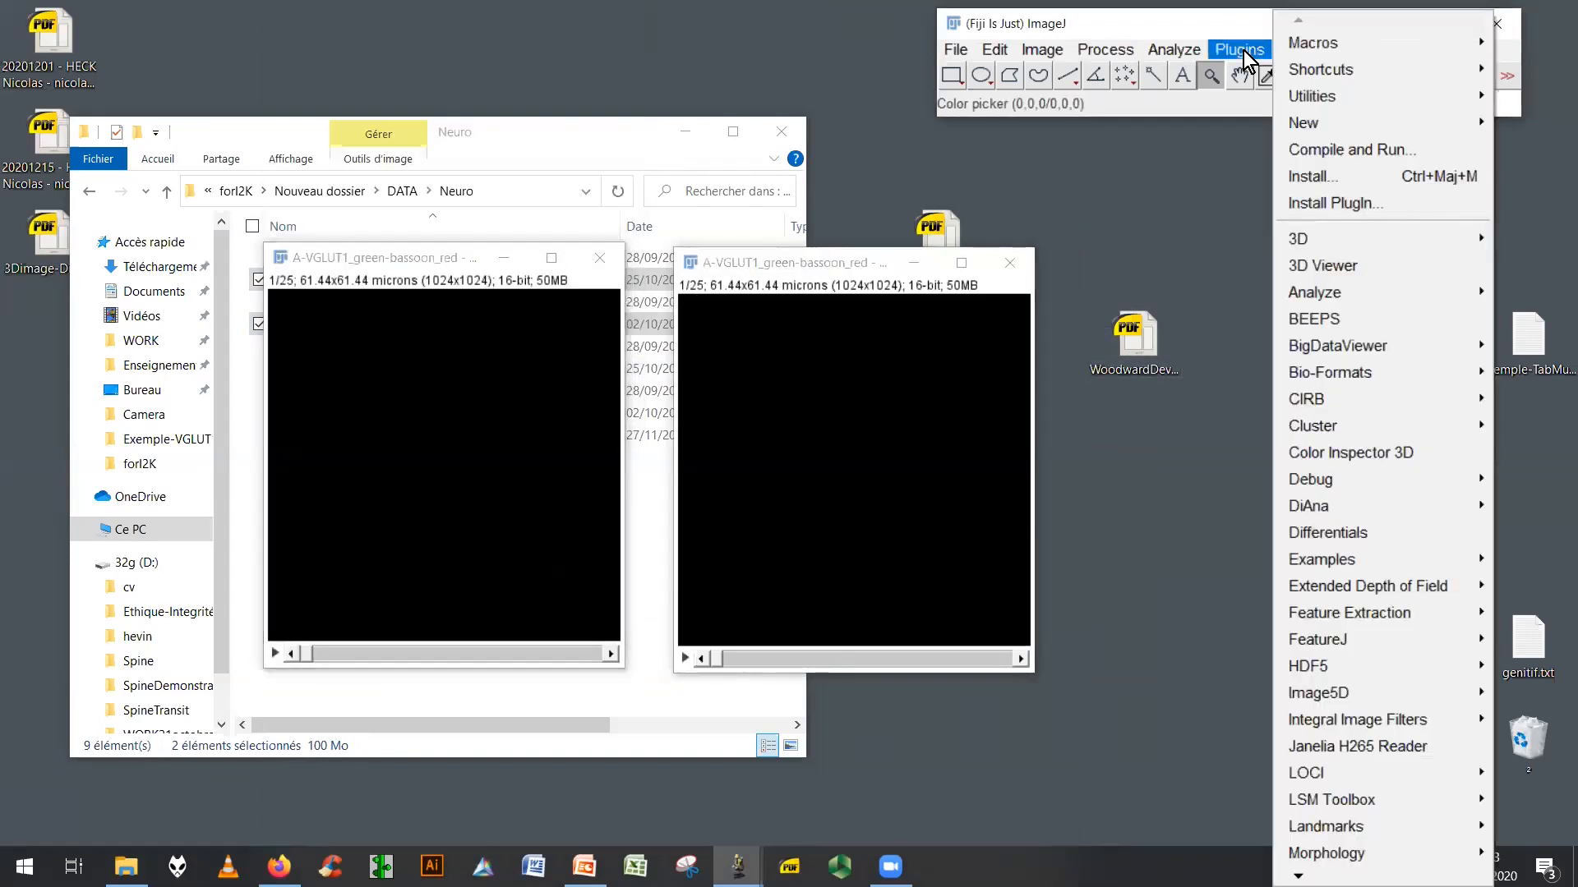
pyautogui.moveTo(1330, 240)
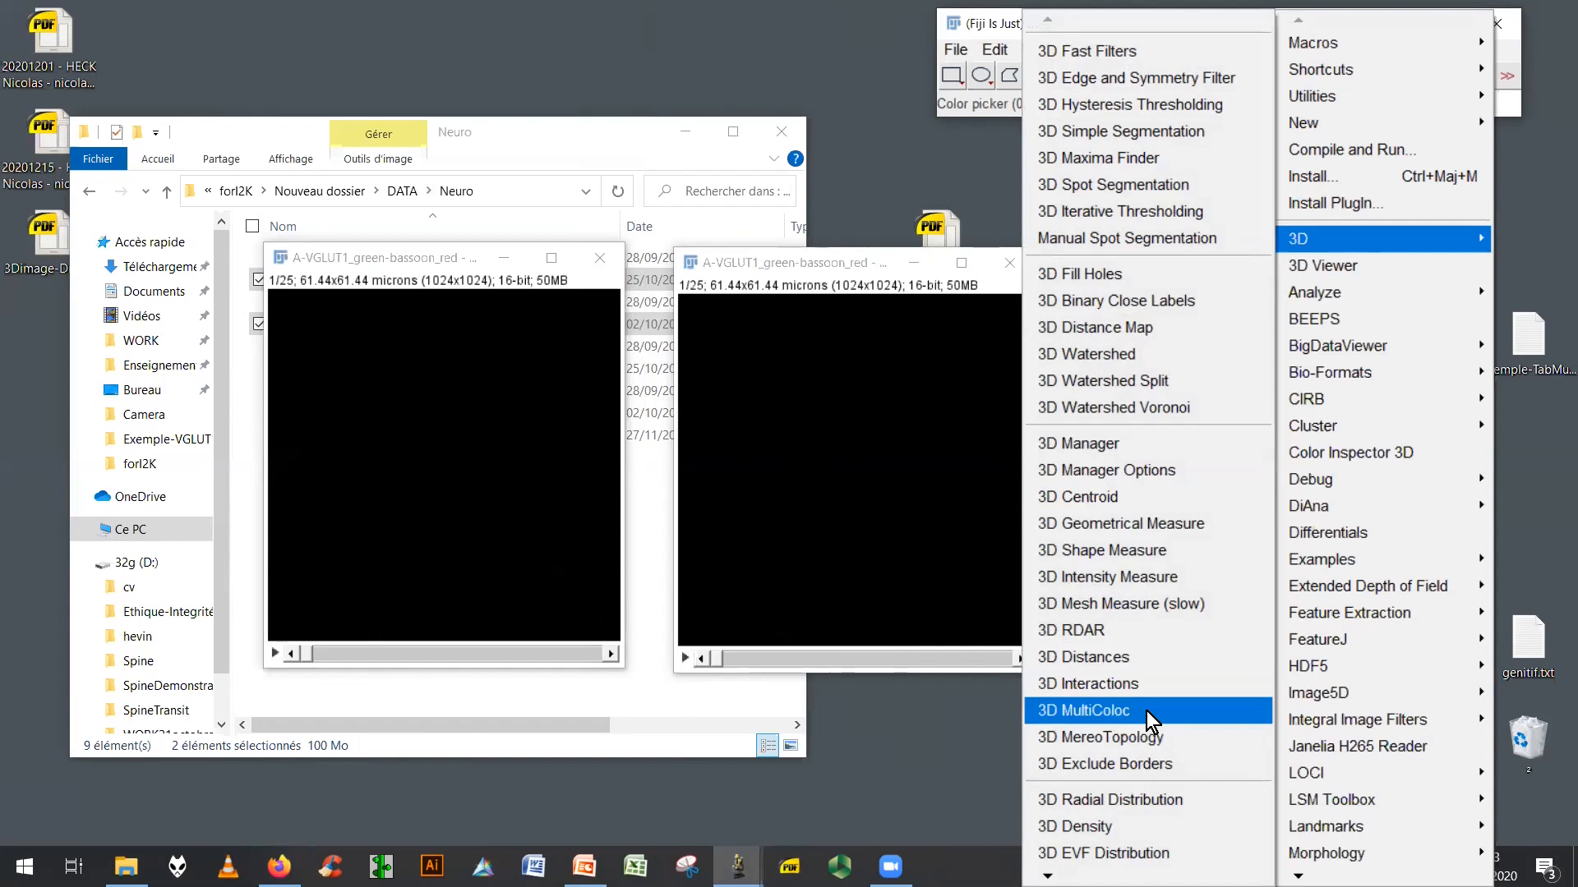
# Apply automatic brightness and contrast to both segmented stacks, and move the B&C window clear of the images.
pyautogui.click(793, 266)
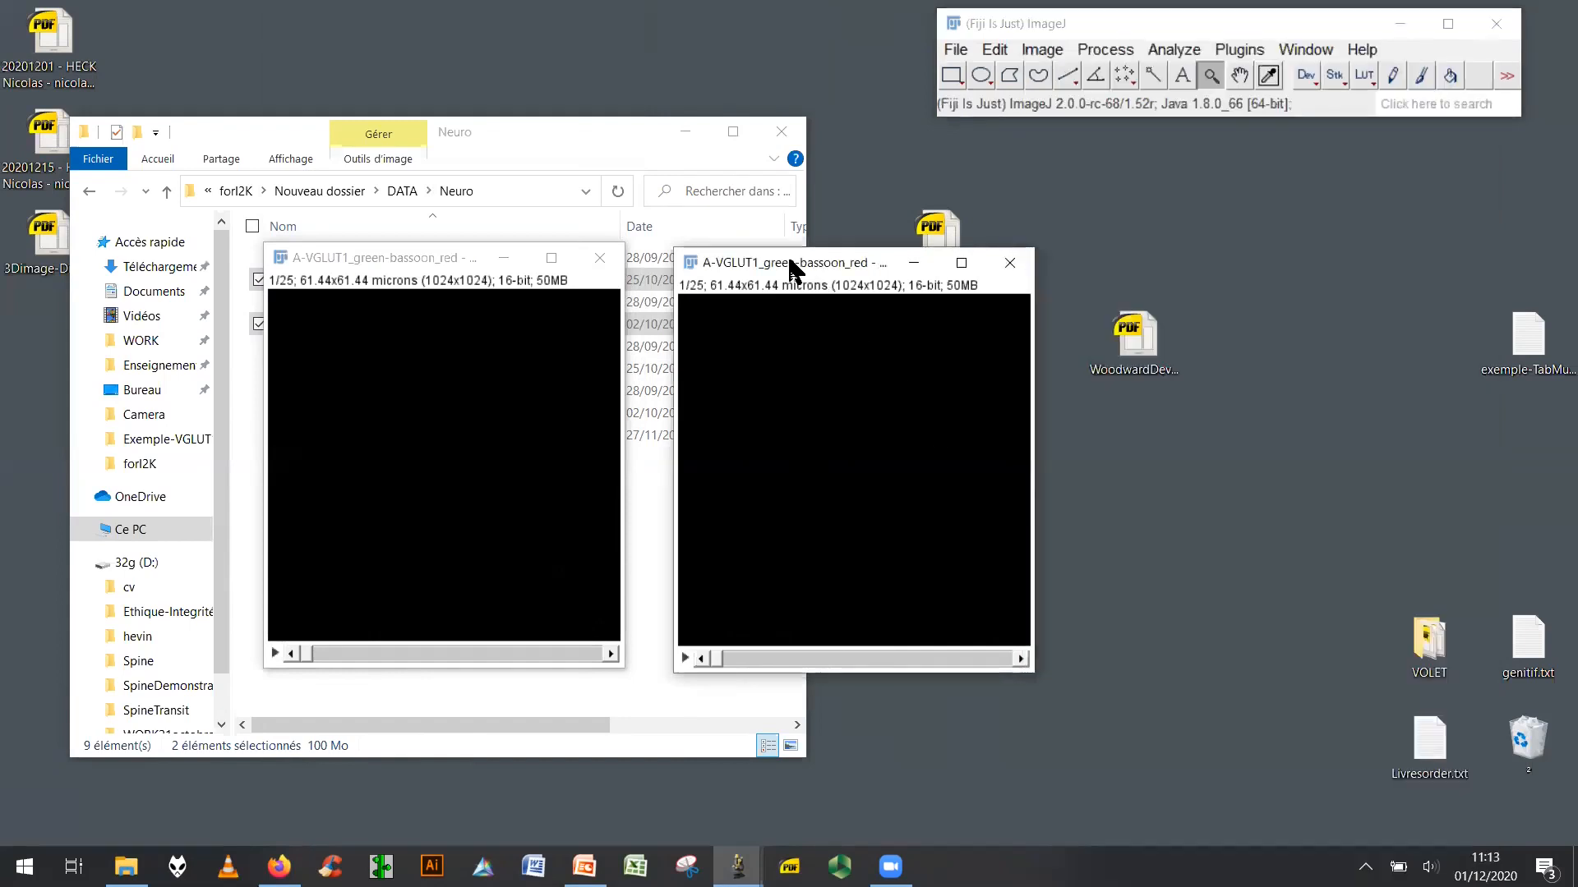
pyautogui.click(1044, 51)
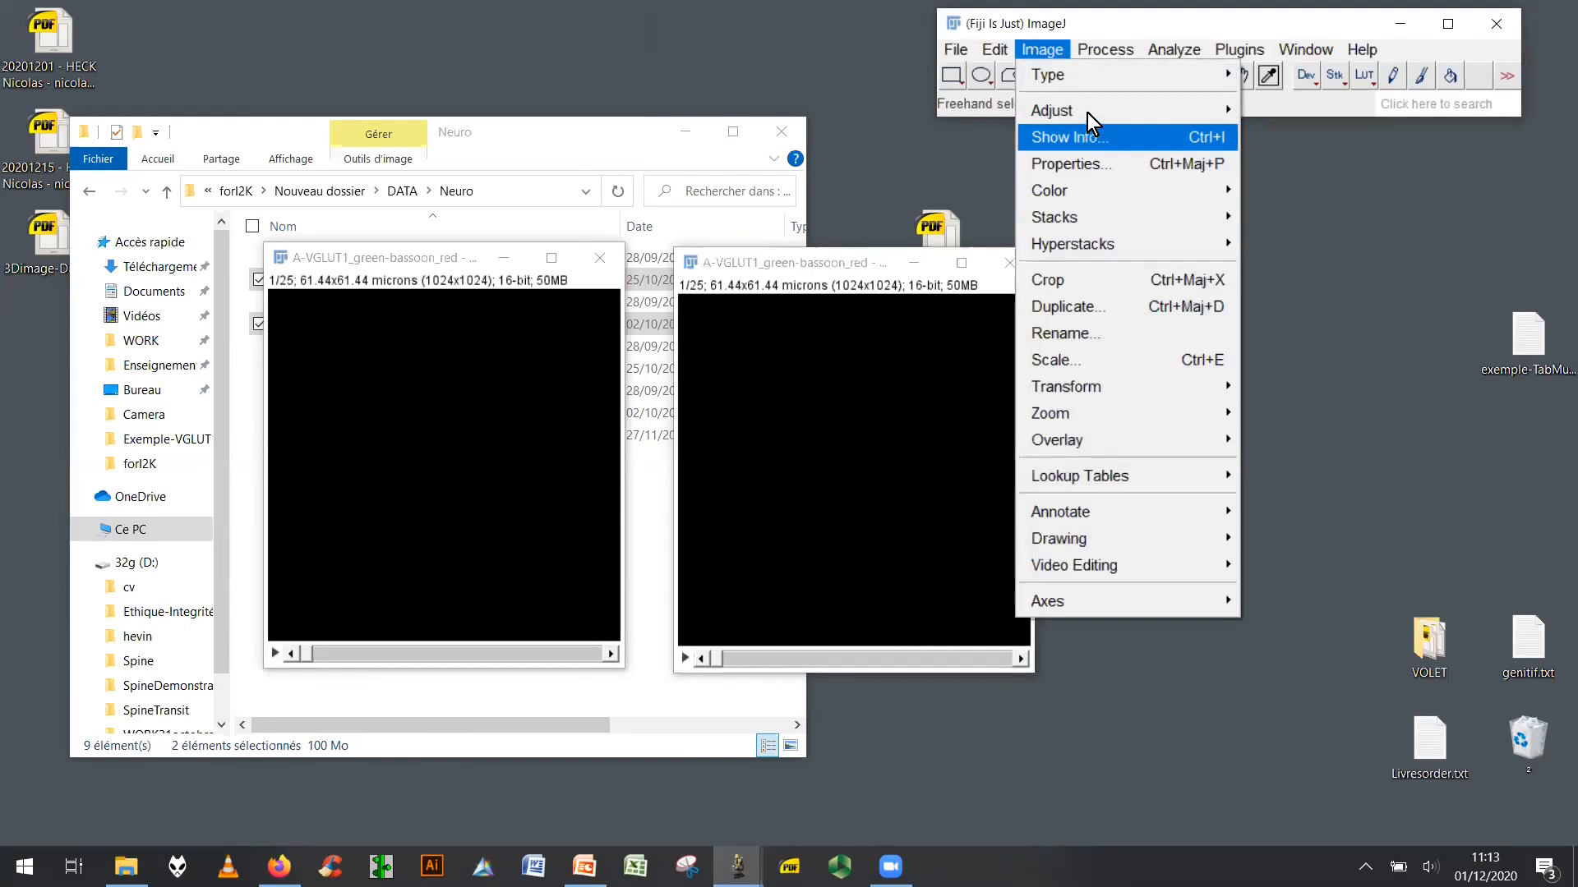
pyautogui.moveTo(1088, 107)
pyautogui.click(1279, 112)
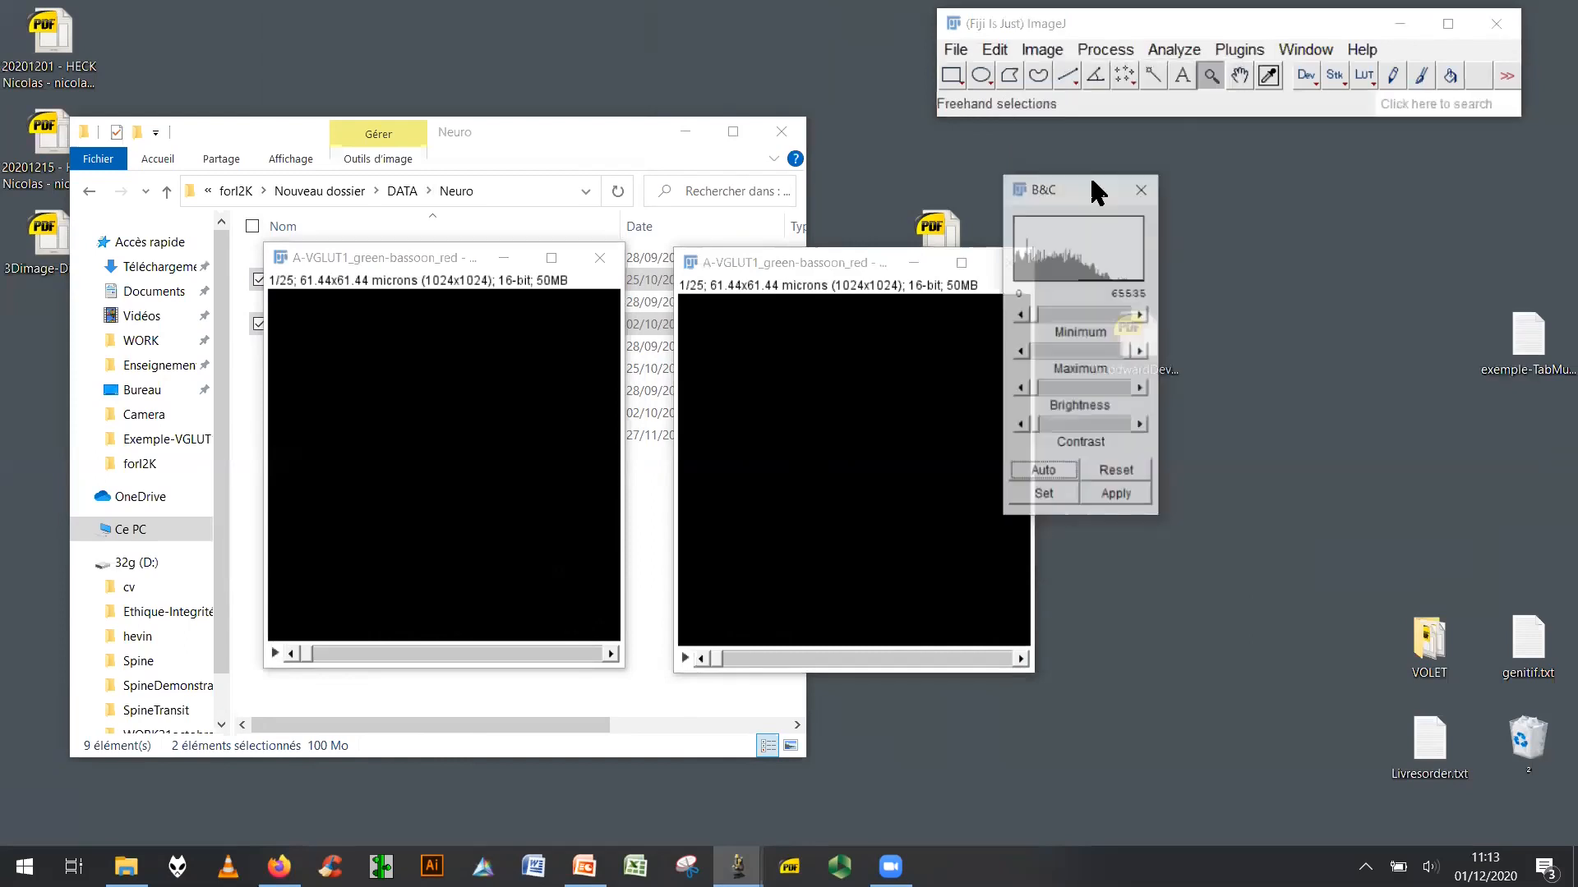
pyautogui.click(1060, 475)
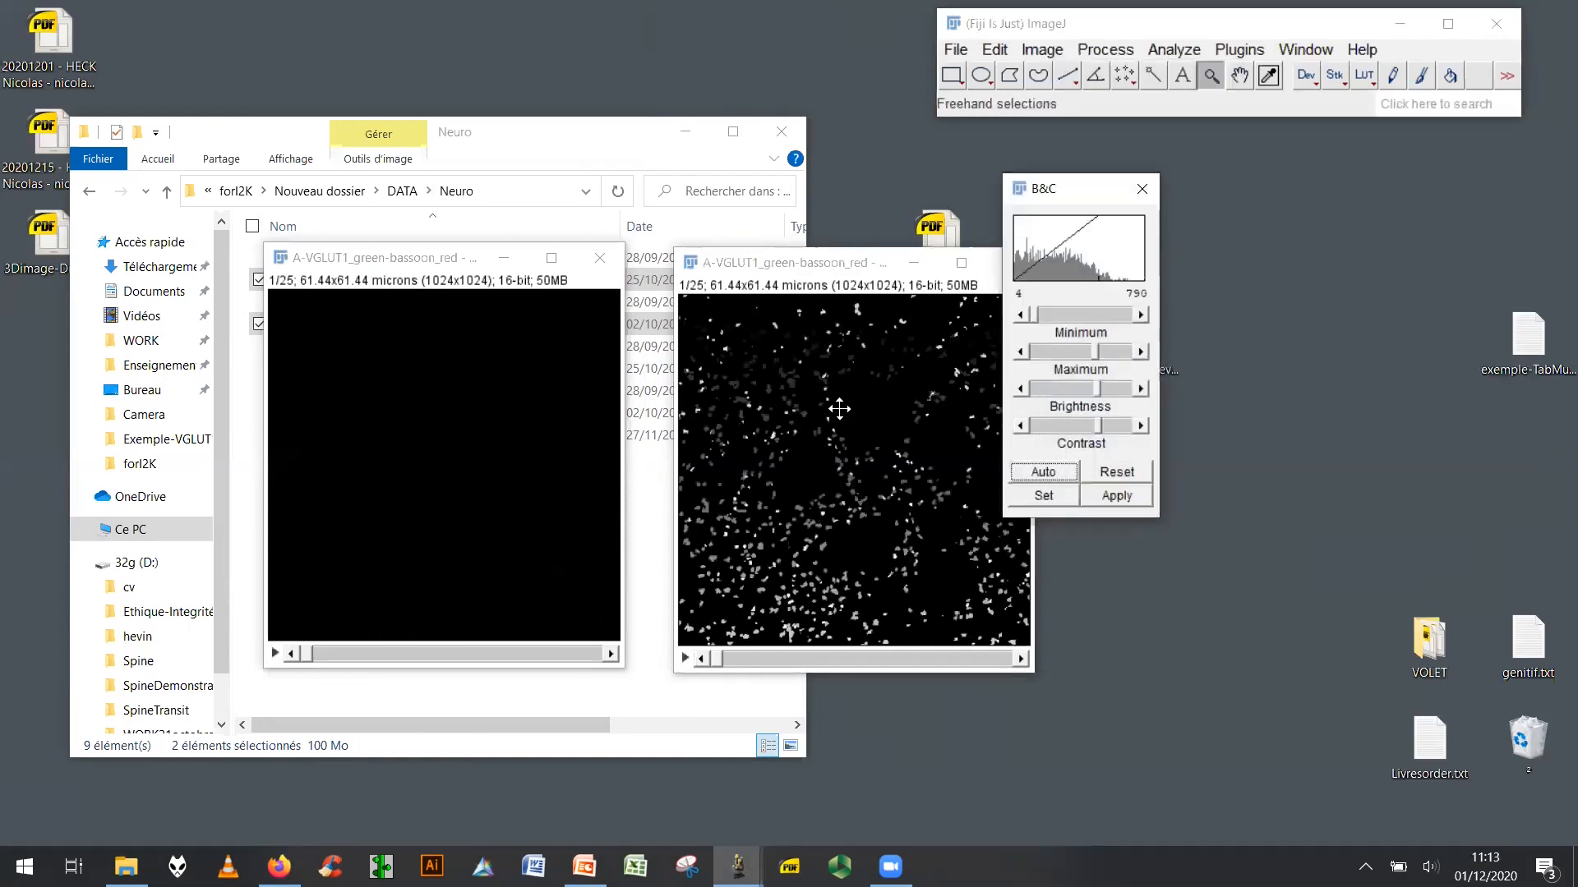
pyautogui.click(418, 272)
pyautogui.click(1044, 472)
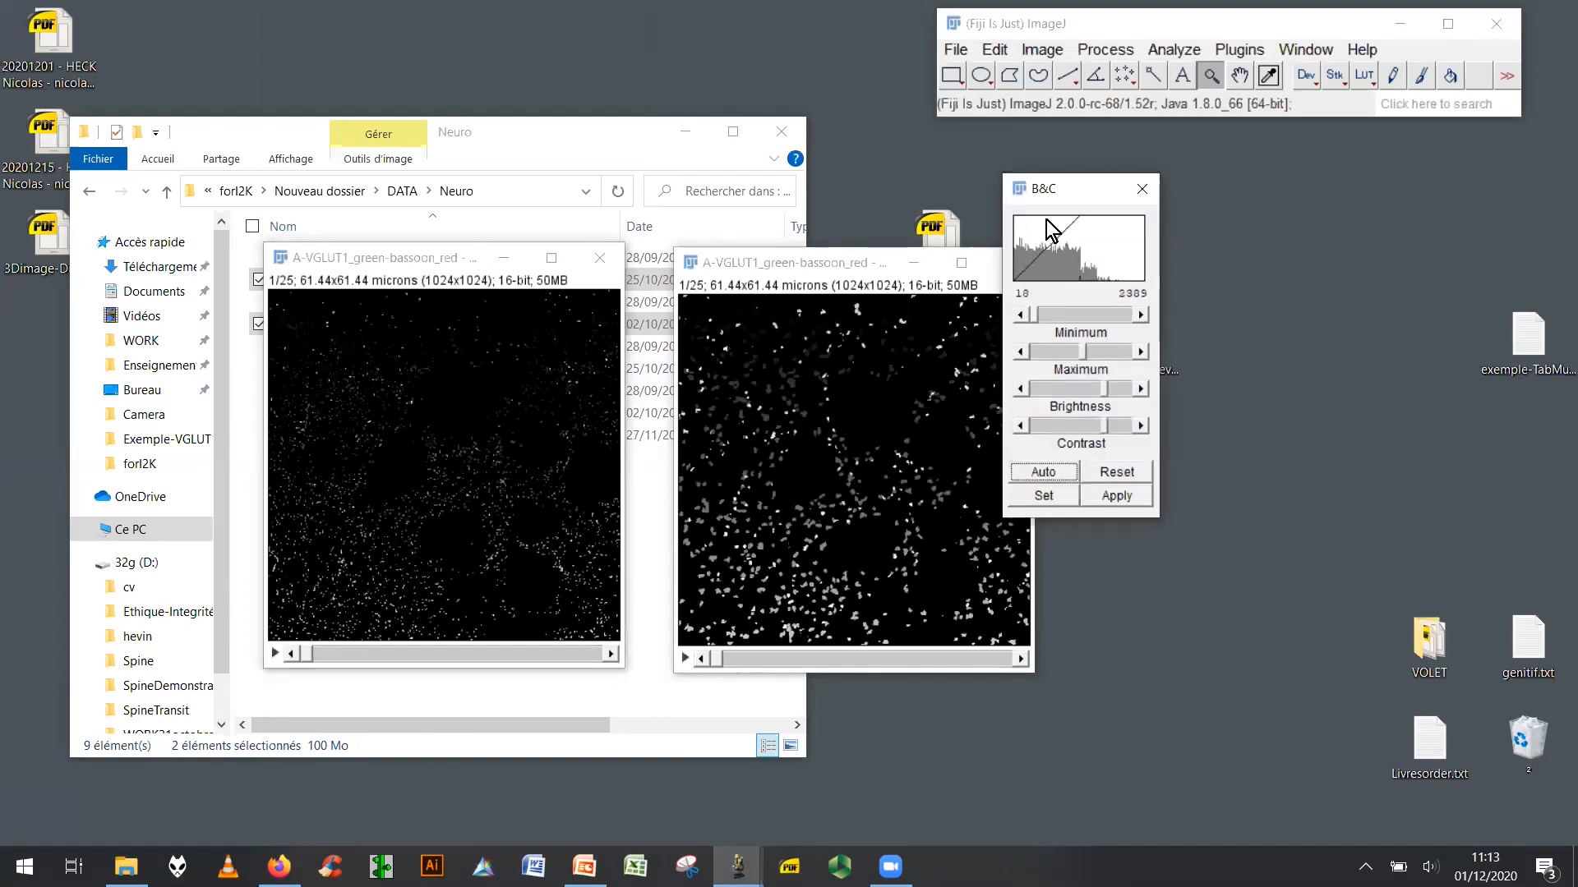
pyautogui.moveTo(1064, 184); pyautogui.dragTo(1167, 318)
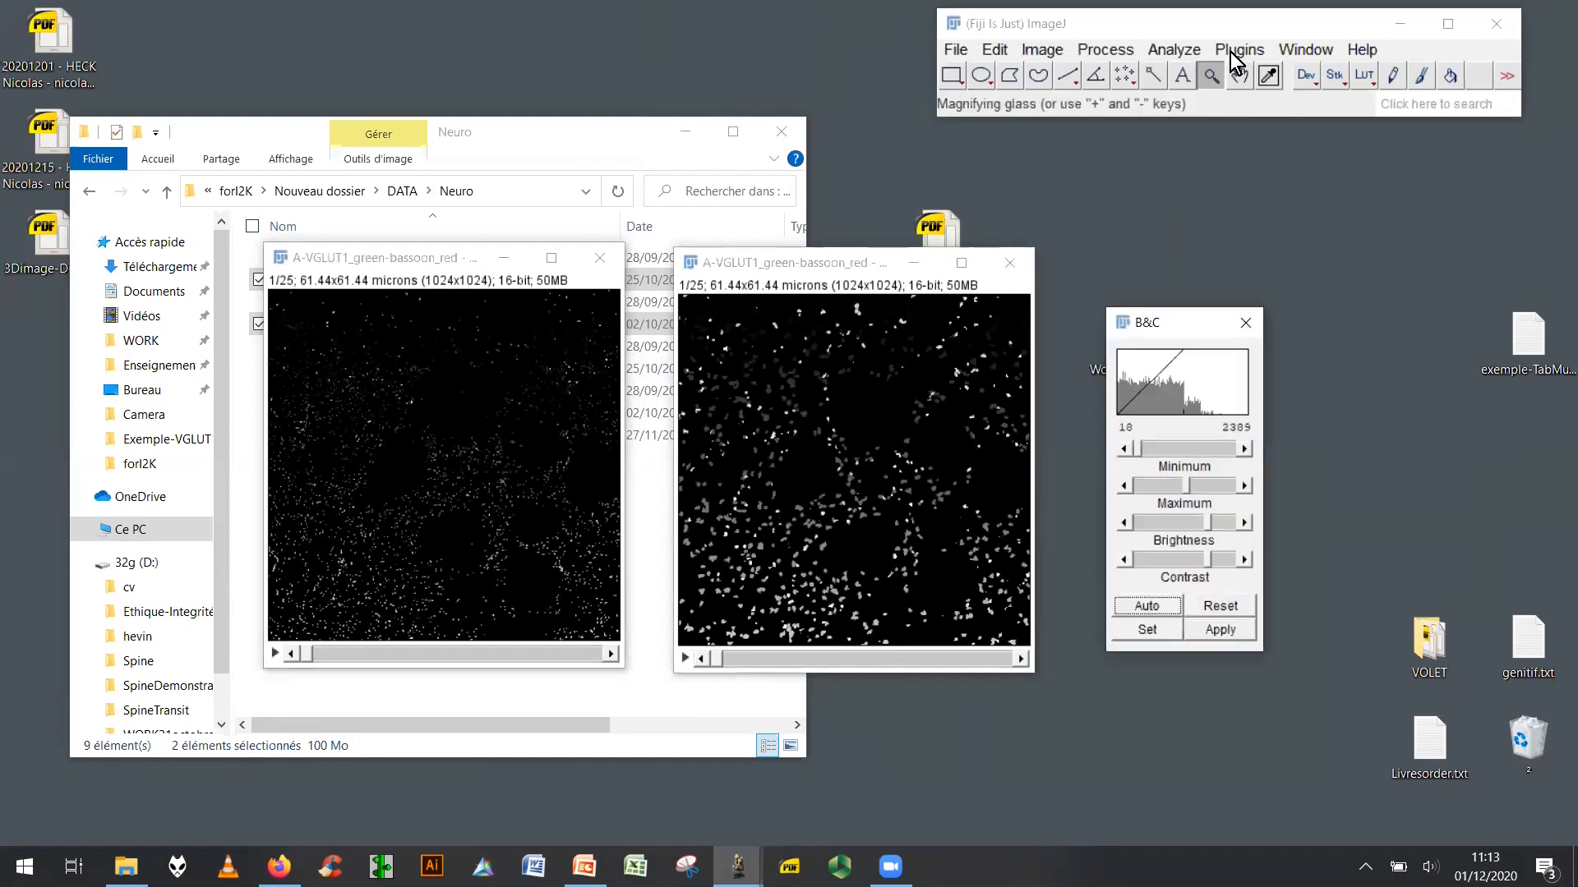
# Zoom in on both segmented stacks and examine their labelled objects at slices 17 and 16.
pyautogui.click(392, 498)
pyautogui.click(392, 497)
pyautogui.click(392, 497)
pyautogui.click(392, 498)
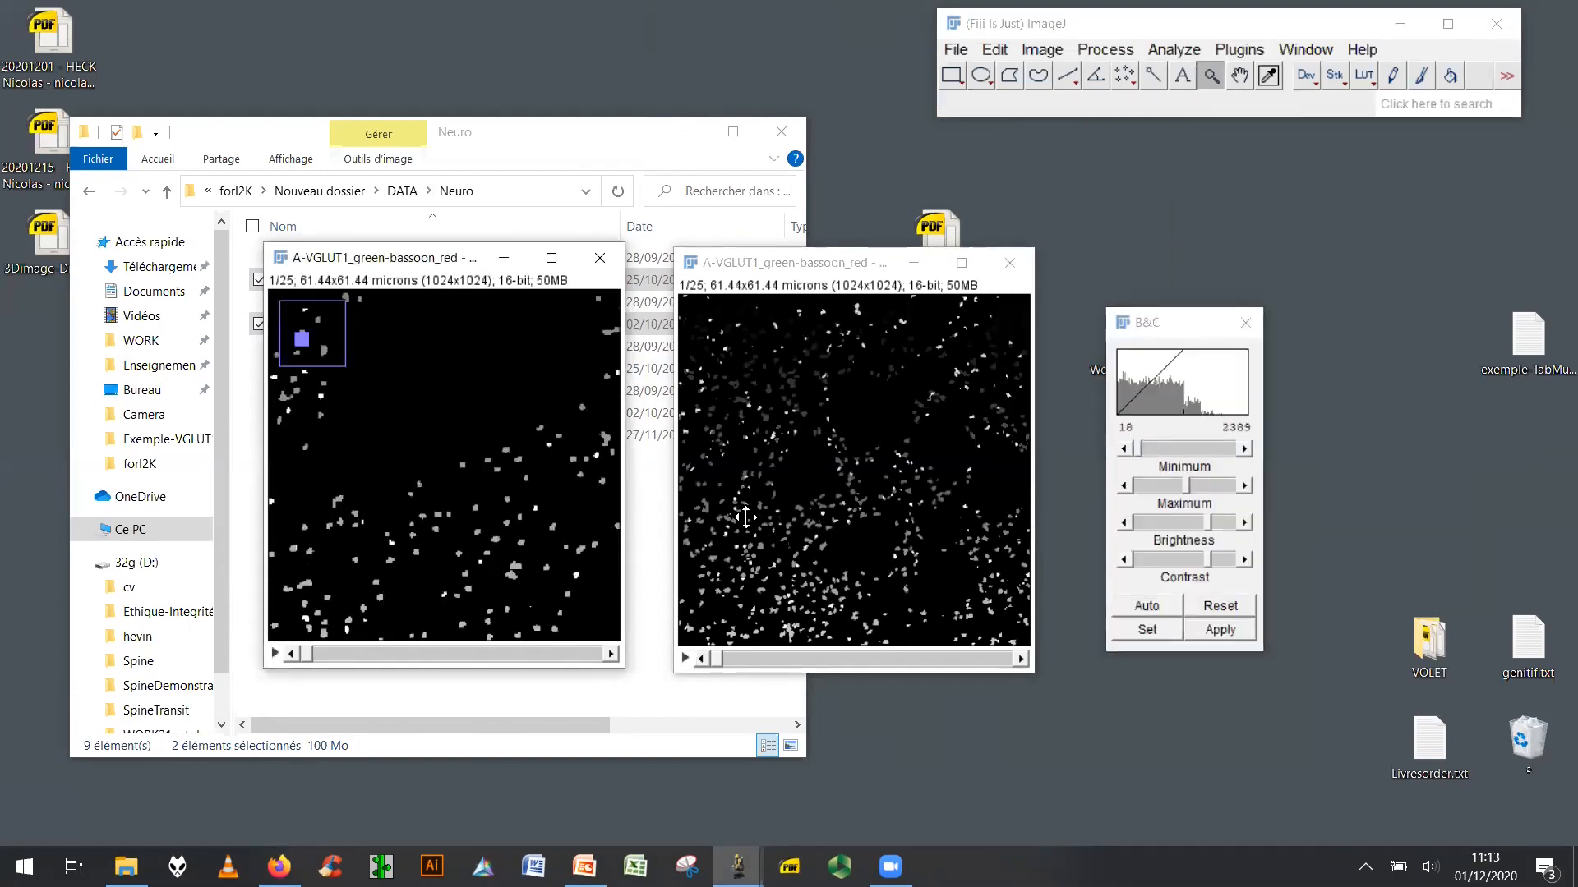
pyautogui.click(829, 519)
pyautogui.click(829, 519)
pyautogui.click(829, 518)
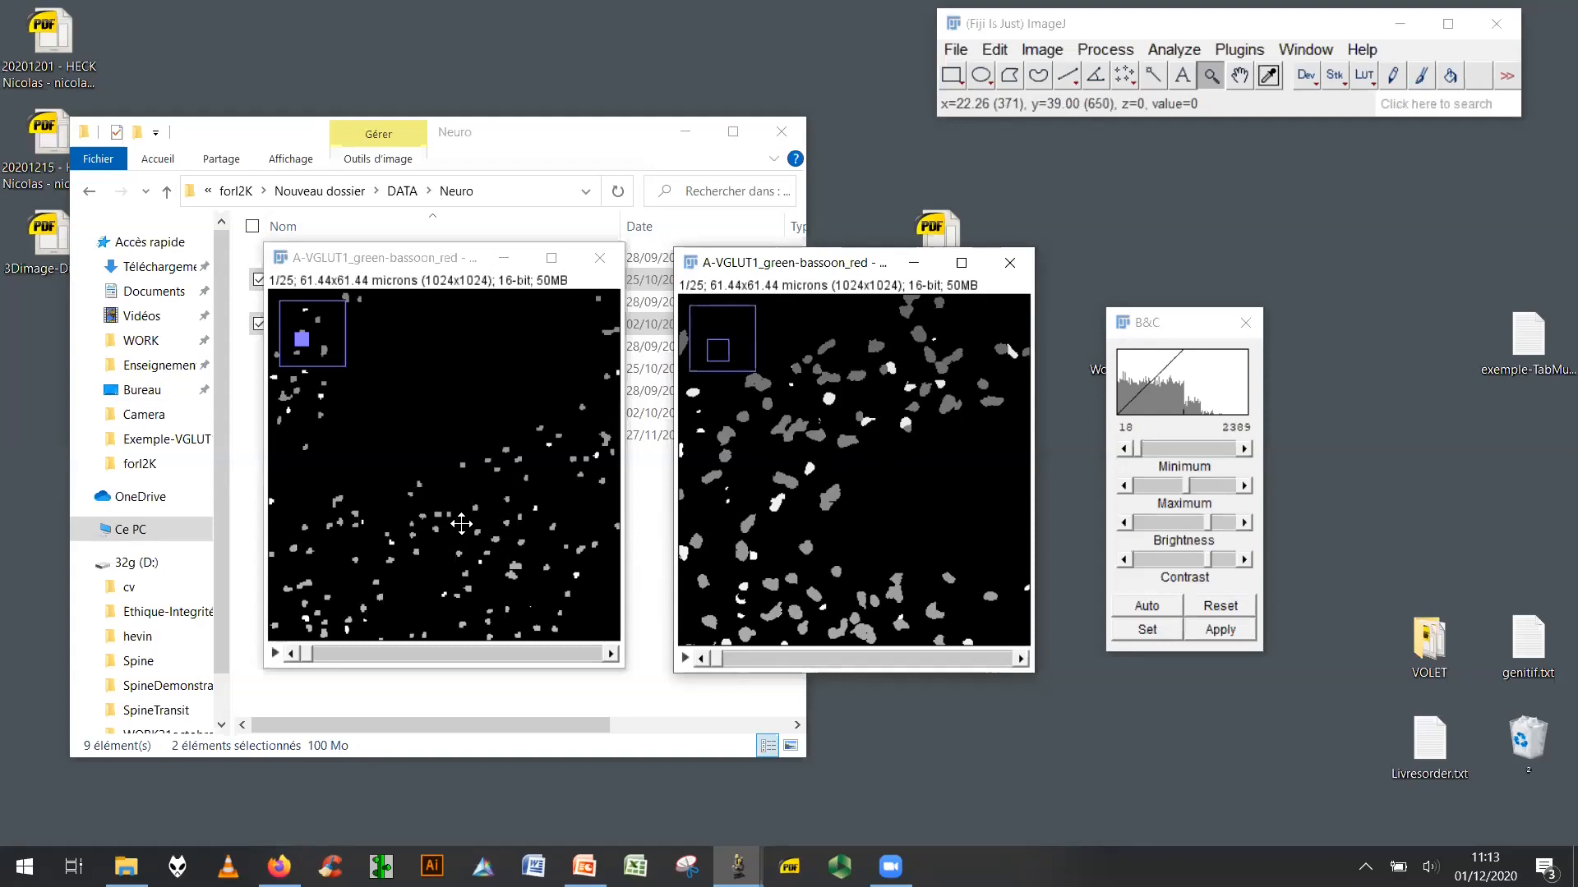
pyautogui.moveTo(303, 653); pyautogui.dragTo(499, 655)
pyautogui.moveTo(719, 653); pyautogui.dragTo(900, 663)
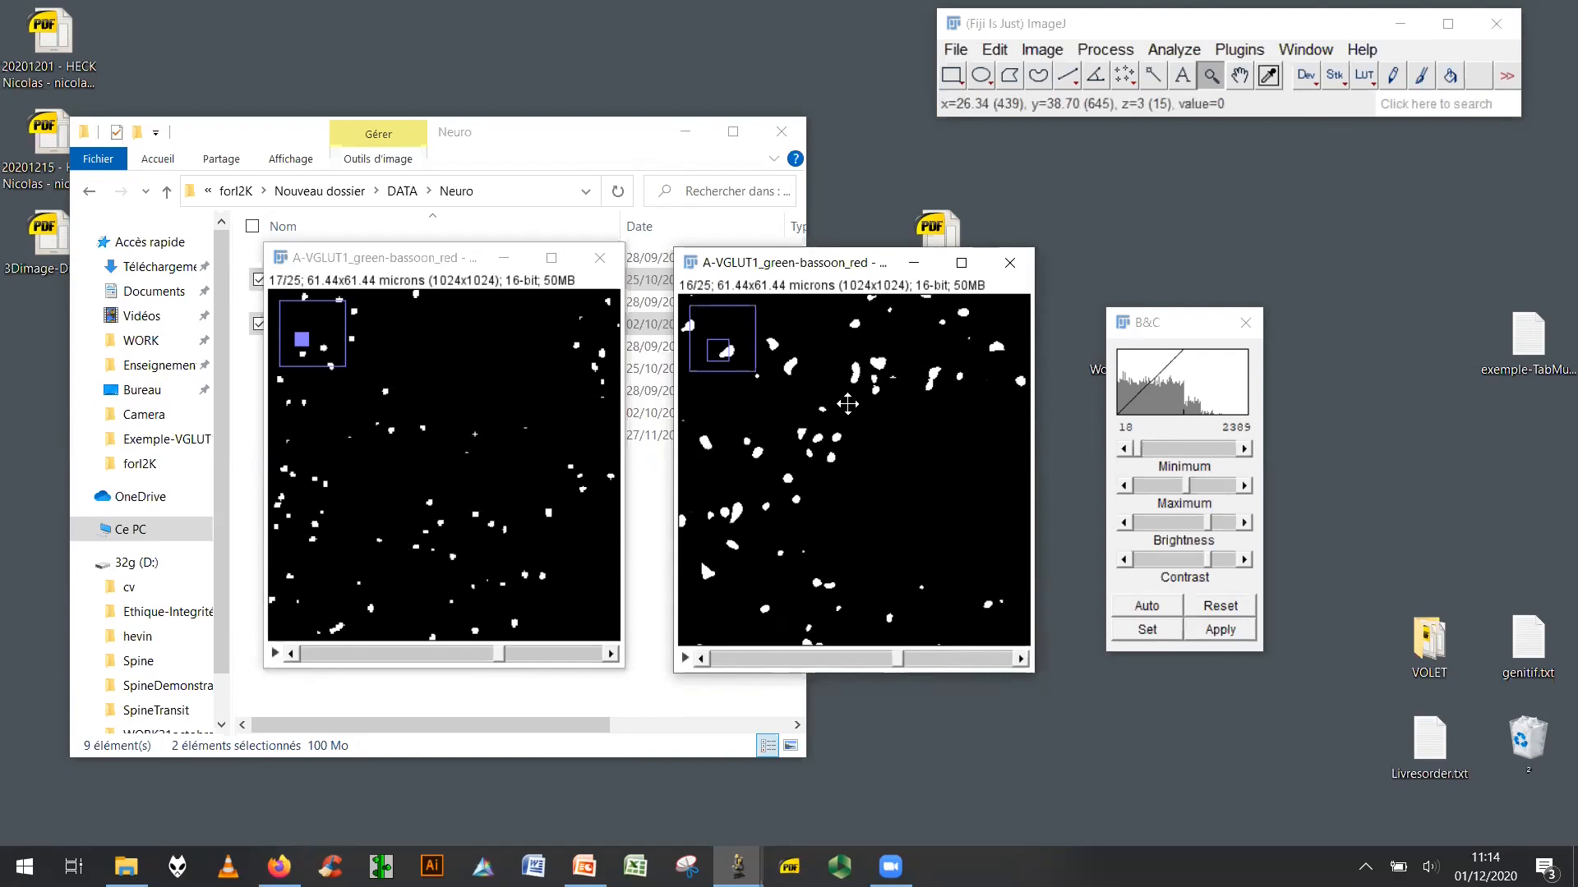
# Activate the rectangle selection tool and browse the segmented stack with the larger puncta back to slice 7.
pyautogui.click(1245, 52)
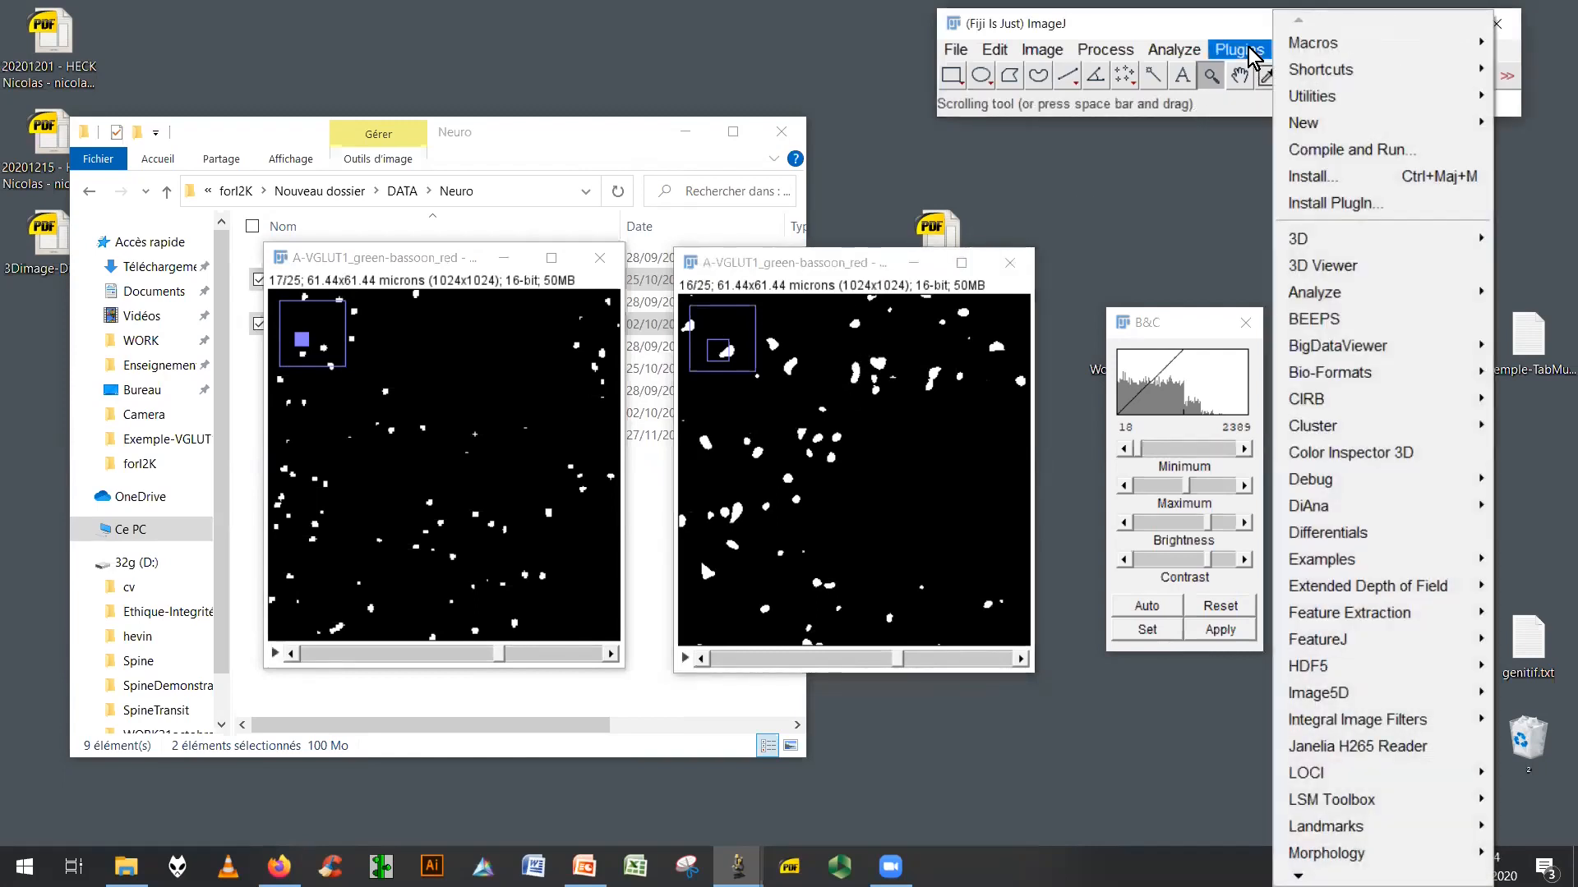
pyautogui.click(791, 261)
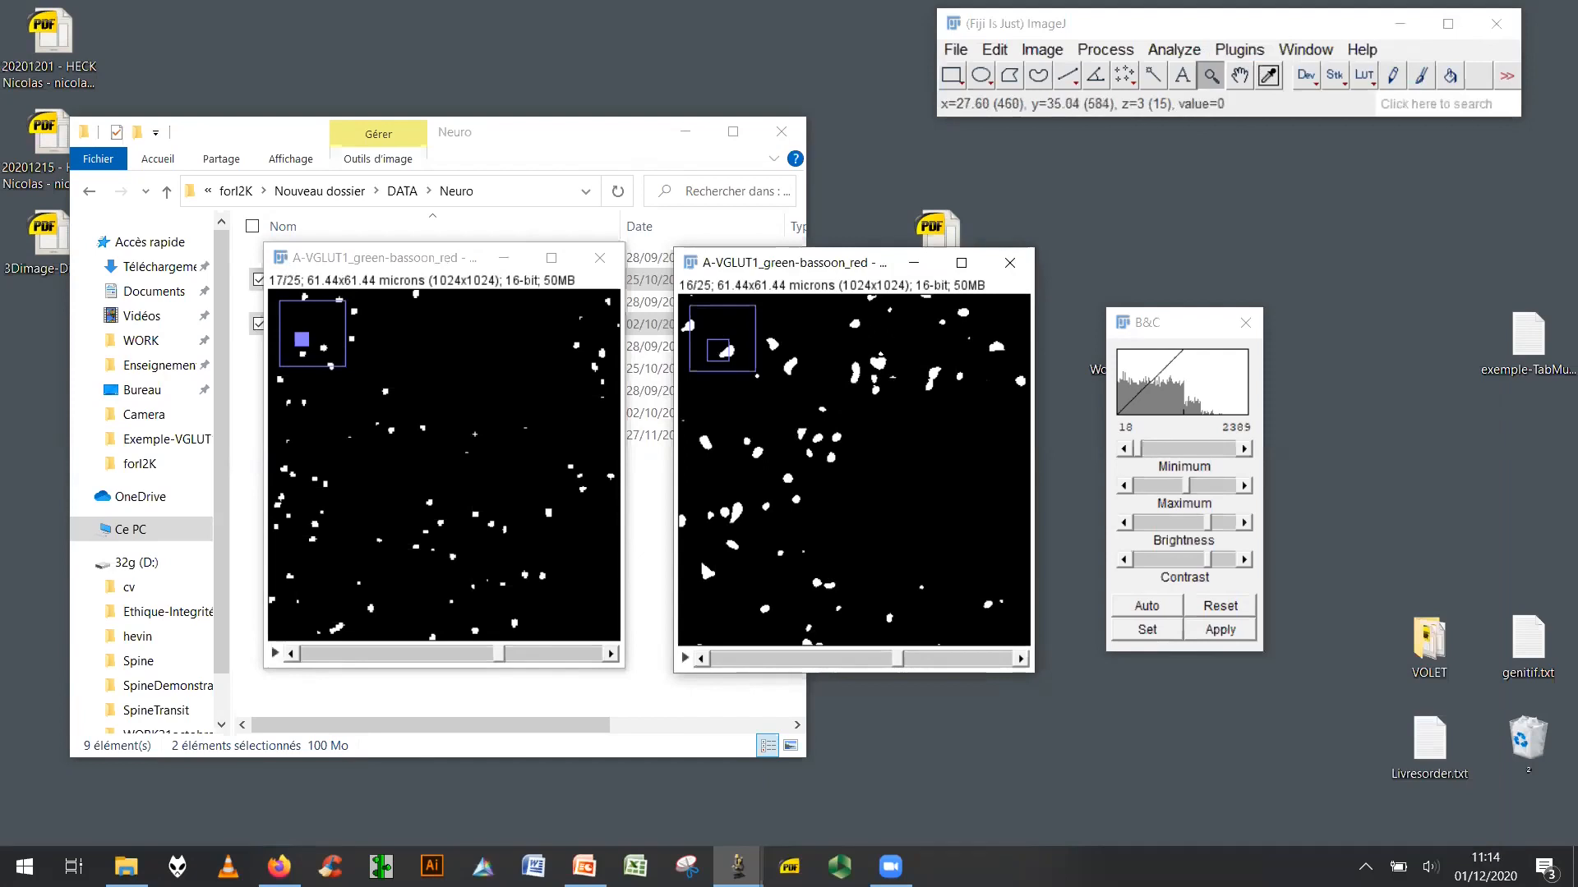
pyautogui.click(952, 75)
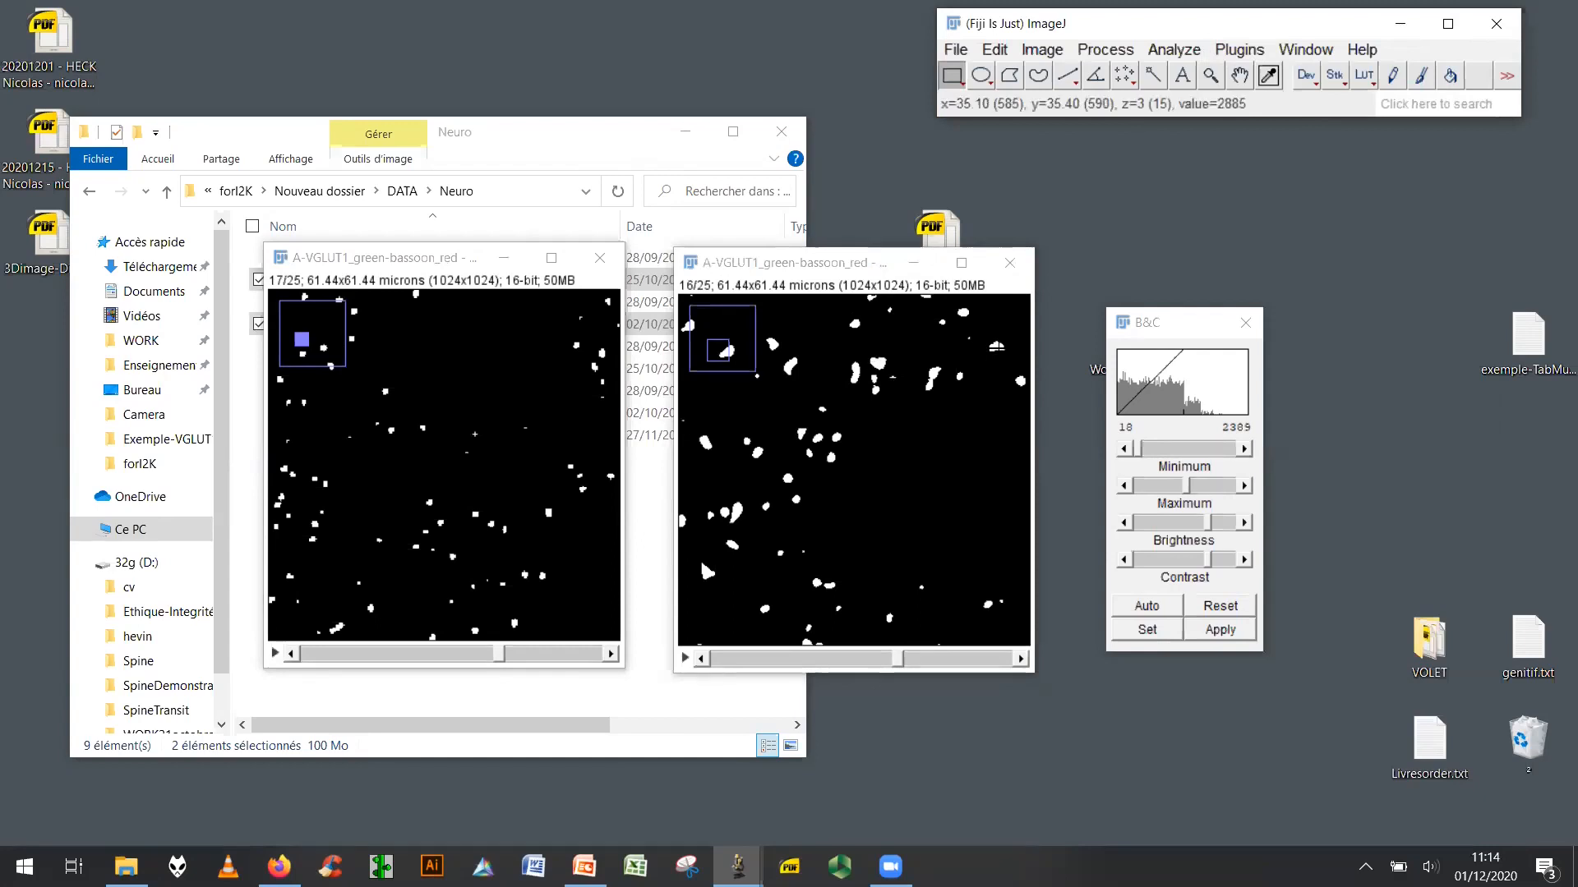
pyautogui.click(791, 659)
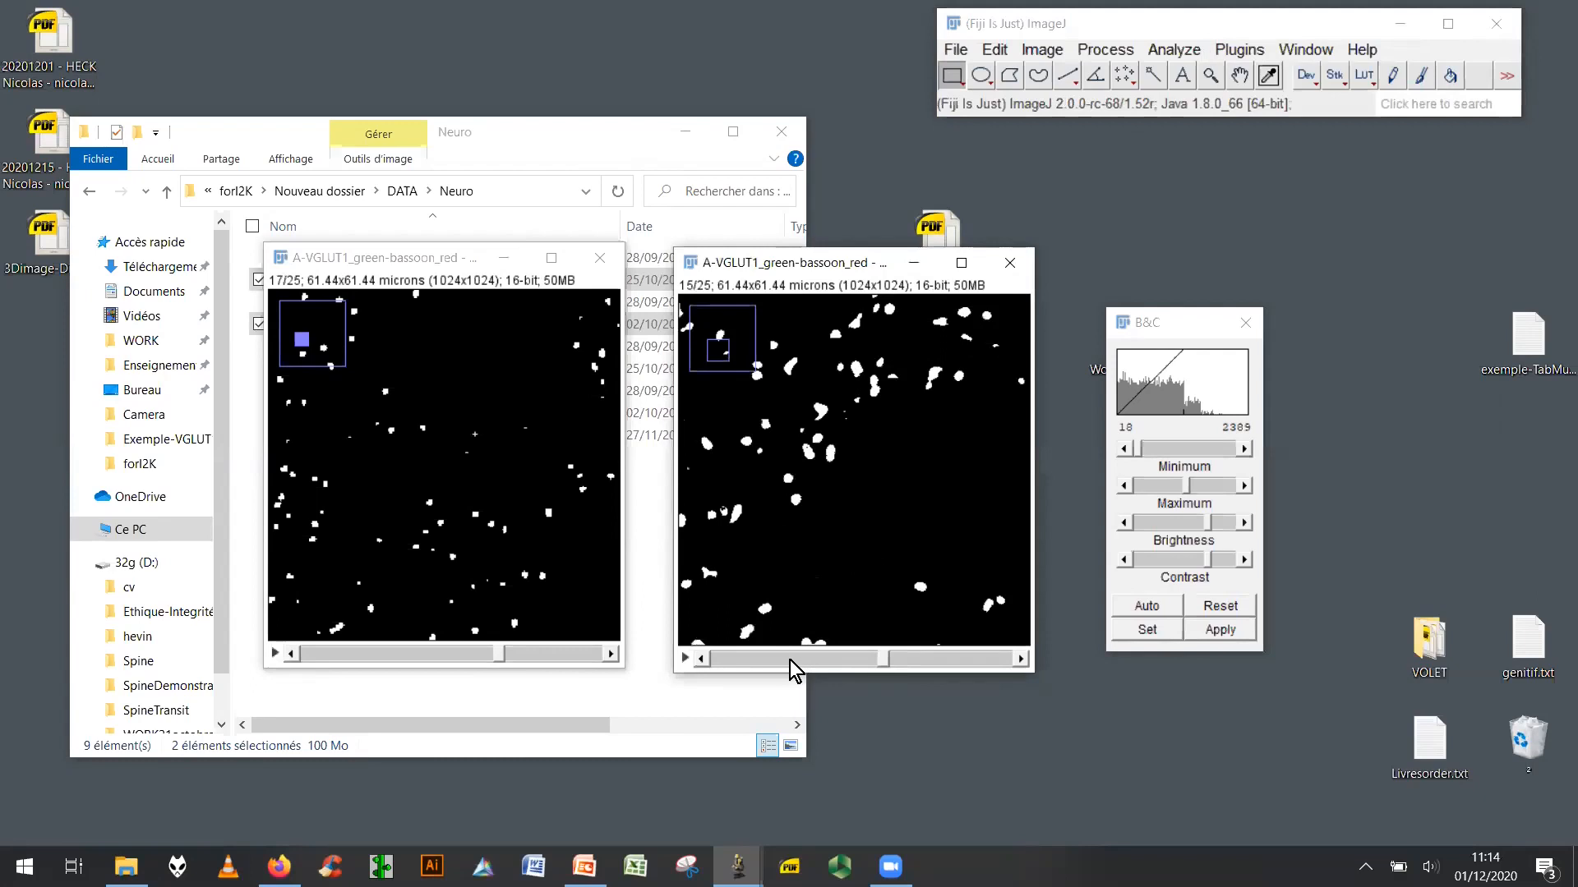
pyautogui.click(790, 659)
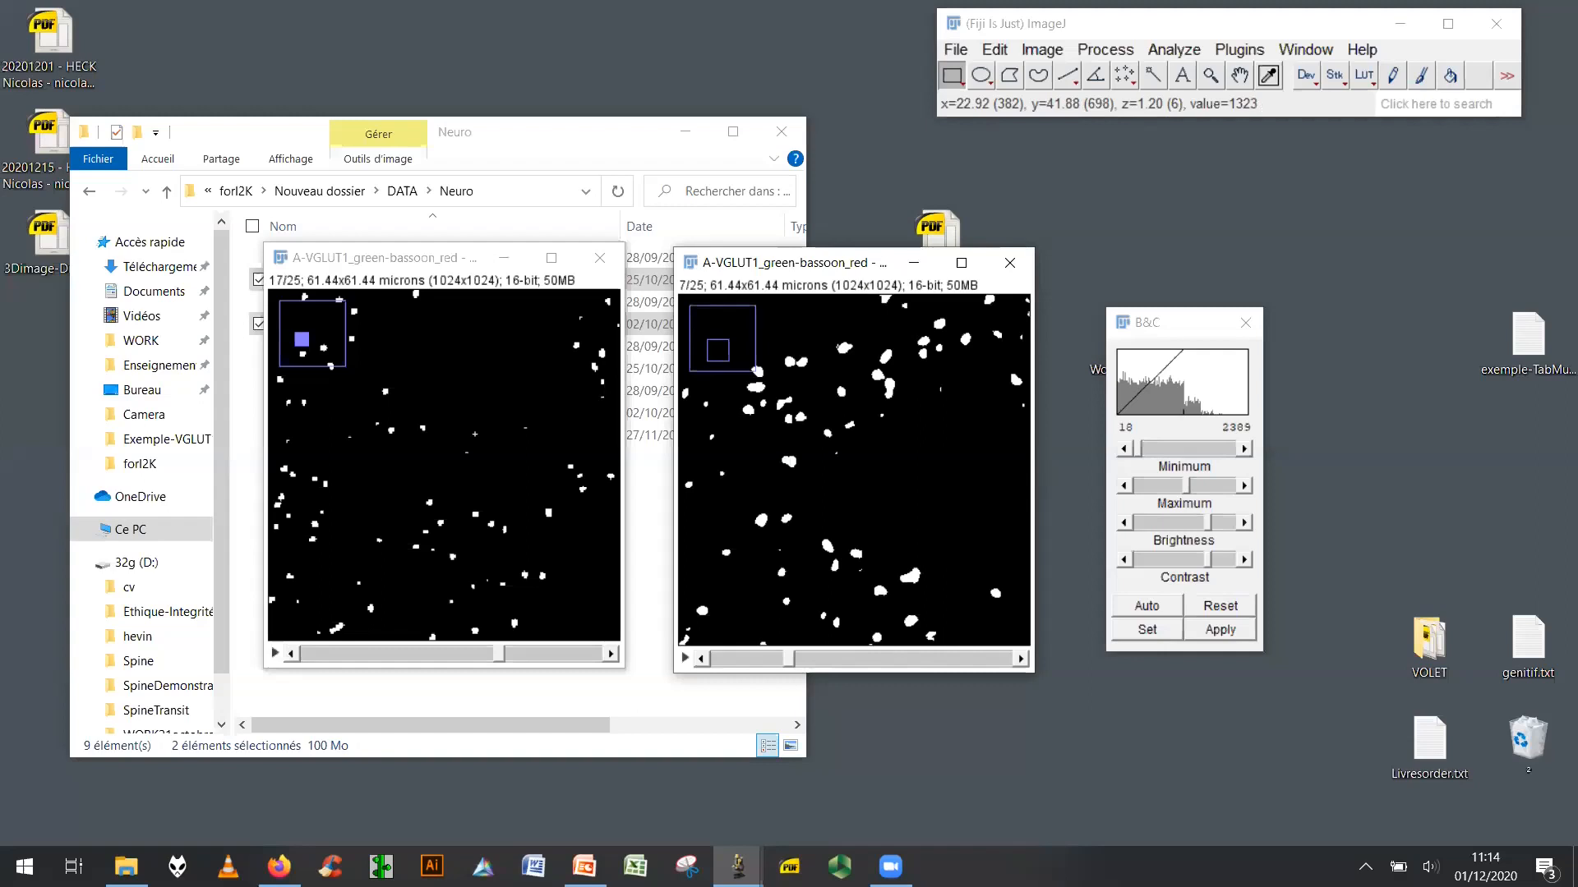
# Start 3D MultiColoc, check the choices for Image A, and move the dialog clear of the two stacks.
pyautogui.click(1240, 51)
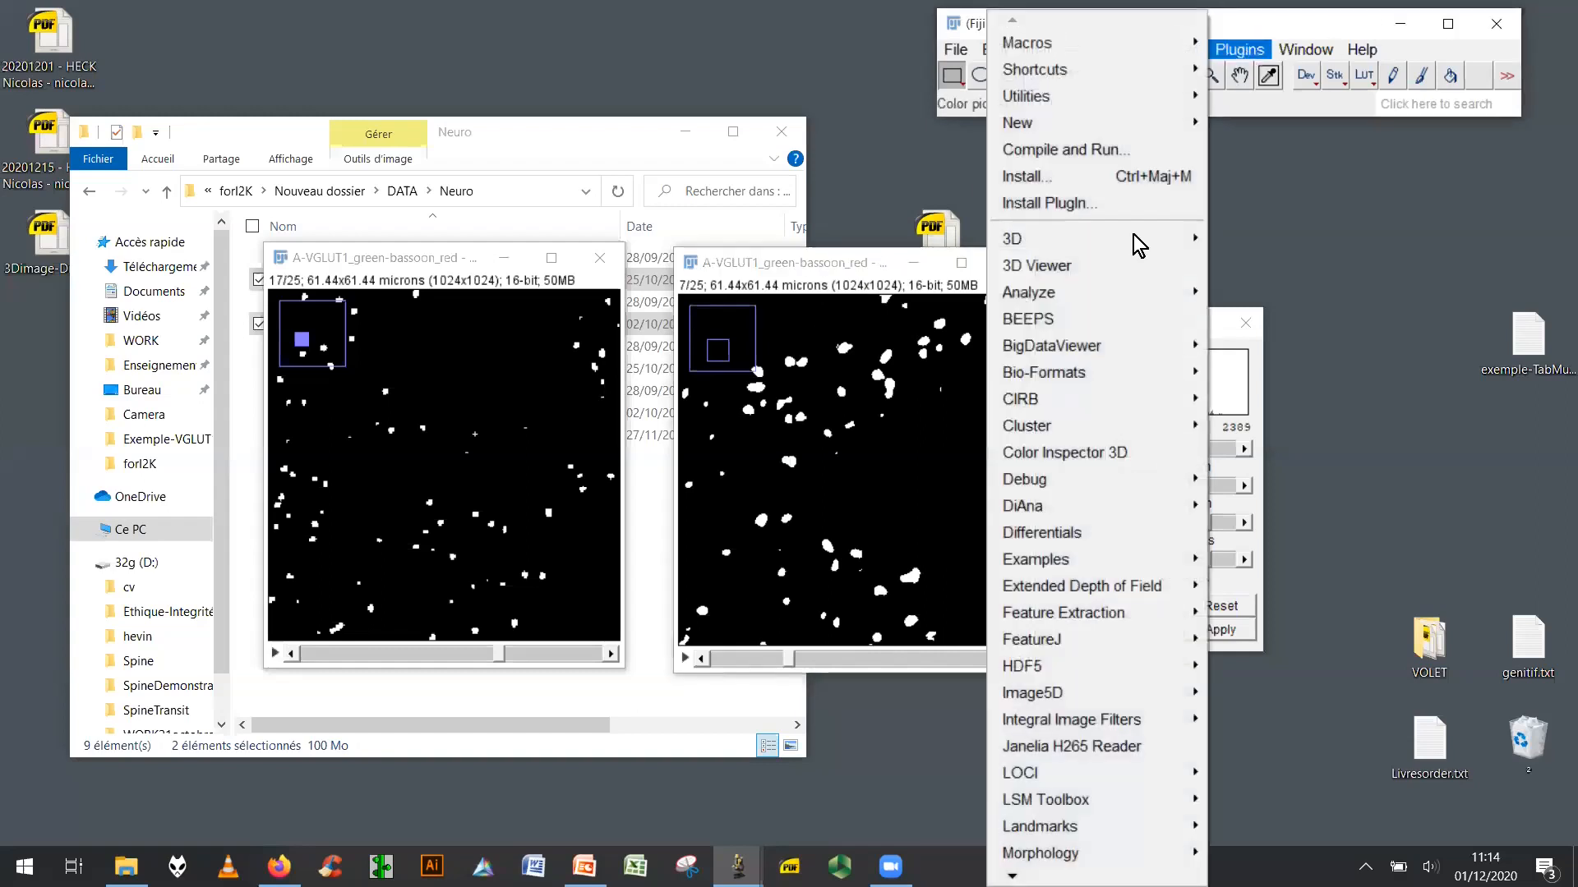
pyautogui.moveTo(1115, 243)
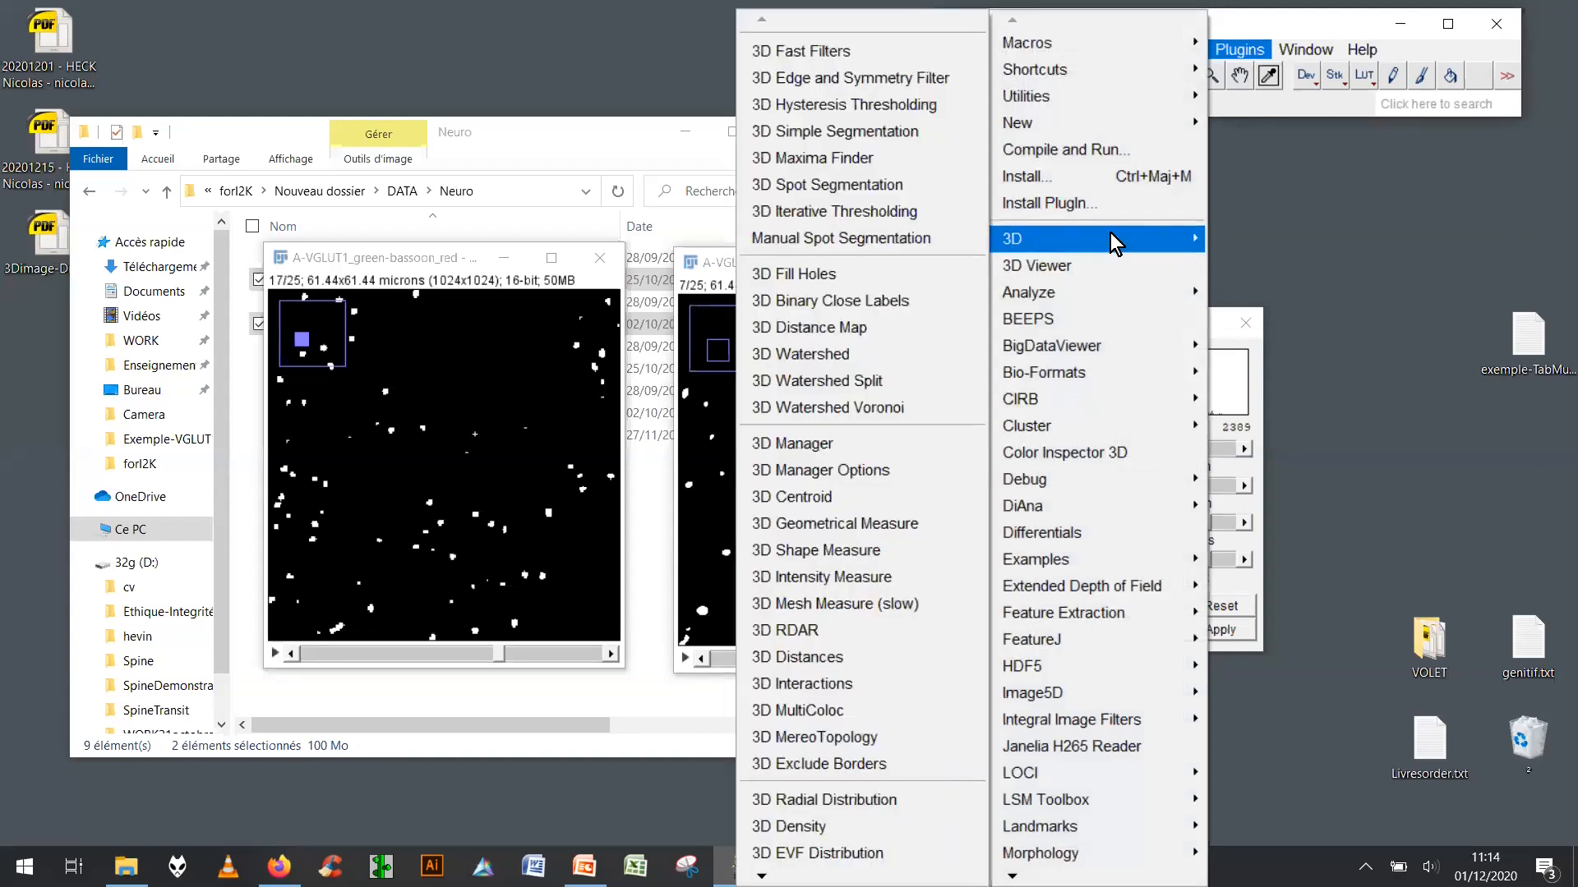
pyautogui.click(842, 710)
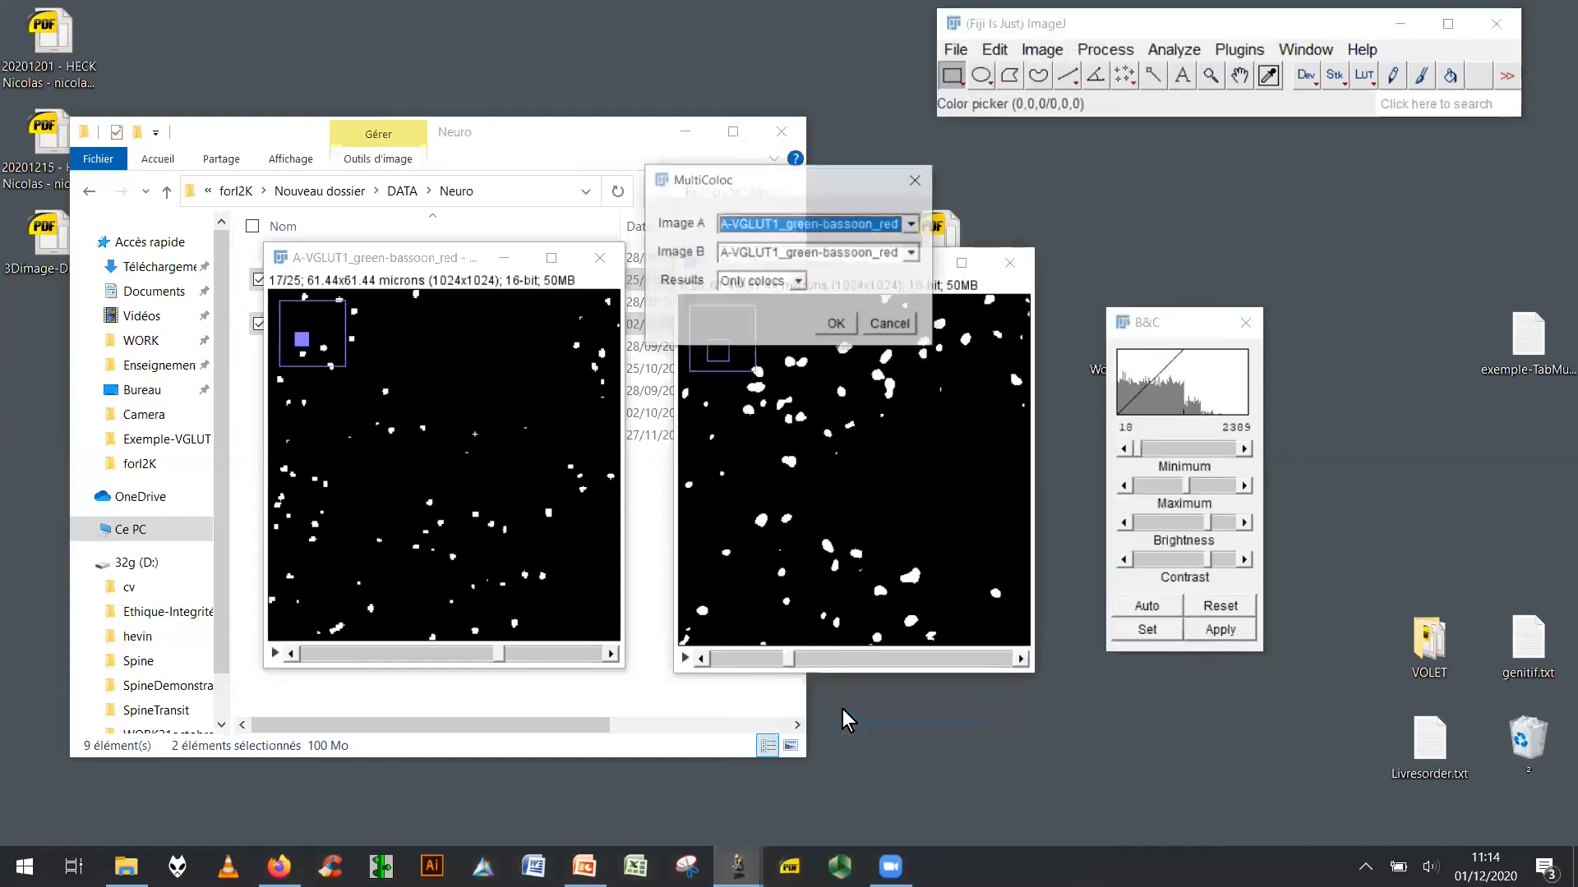
pyautogui.click(913, 225)
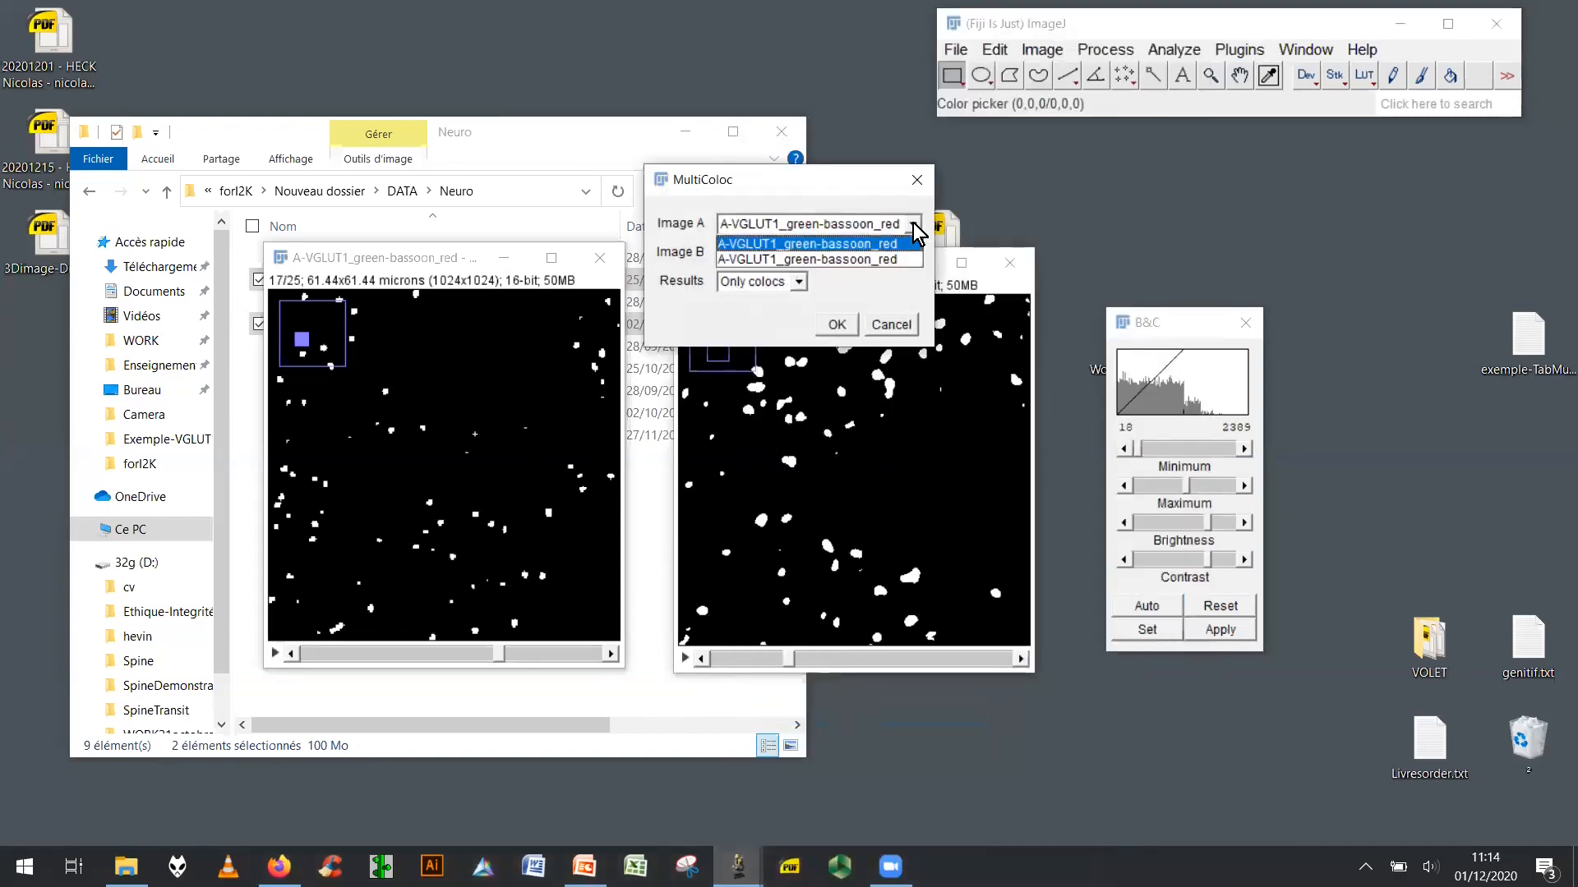
pyautogui.click(912, 226)
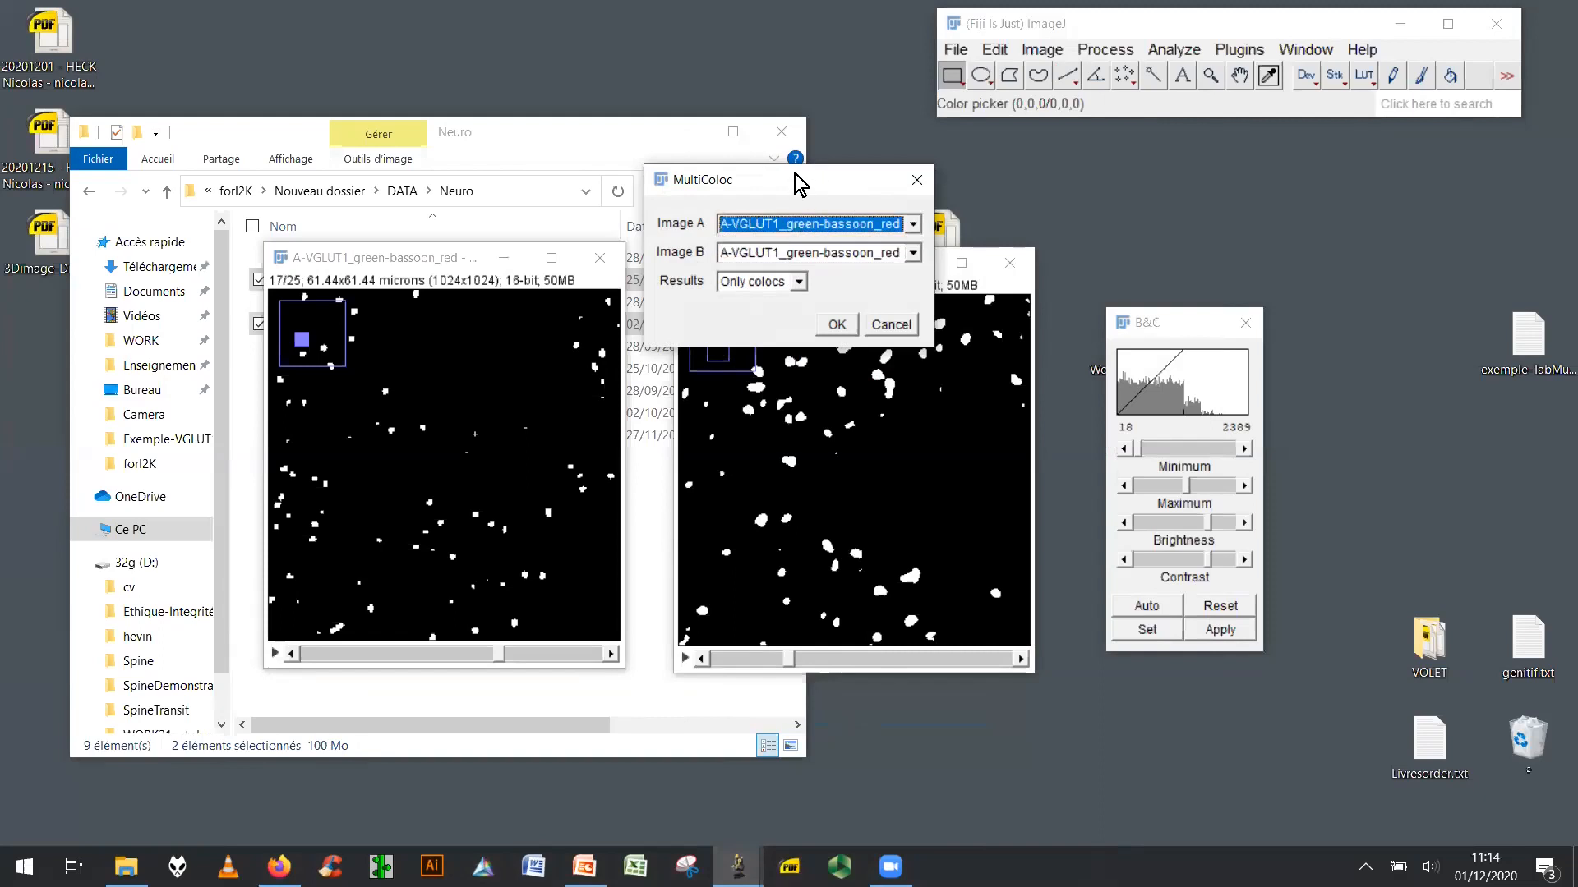
pyautogui.moveTo(803, 185); pyautogui.dragTo(704, 68)
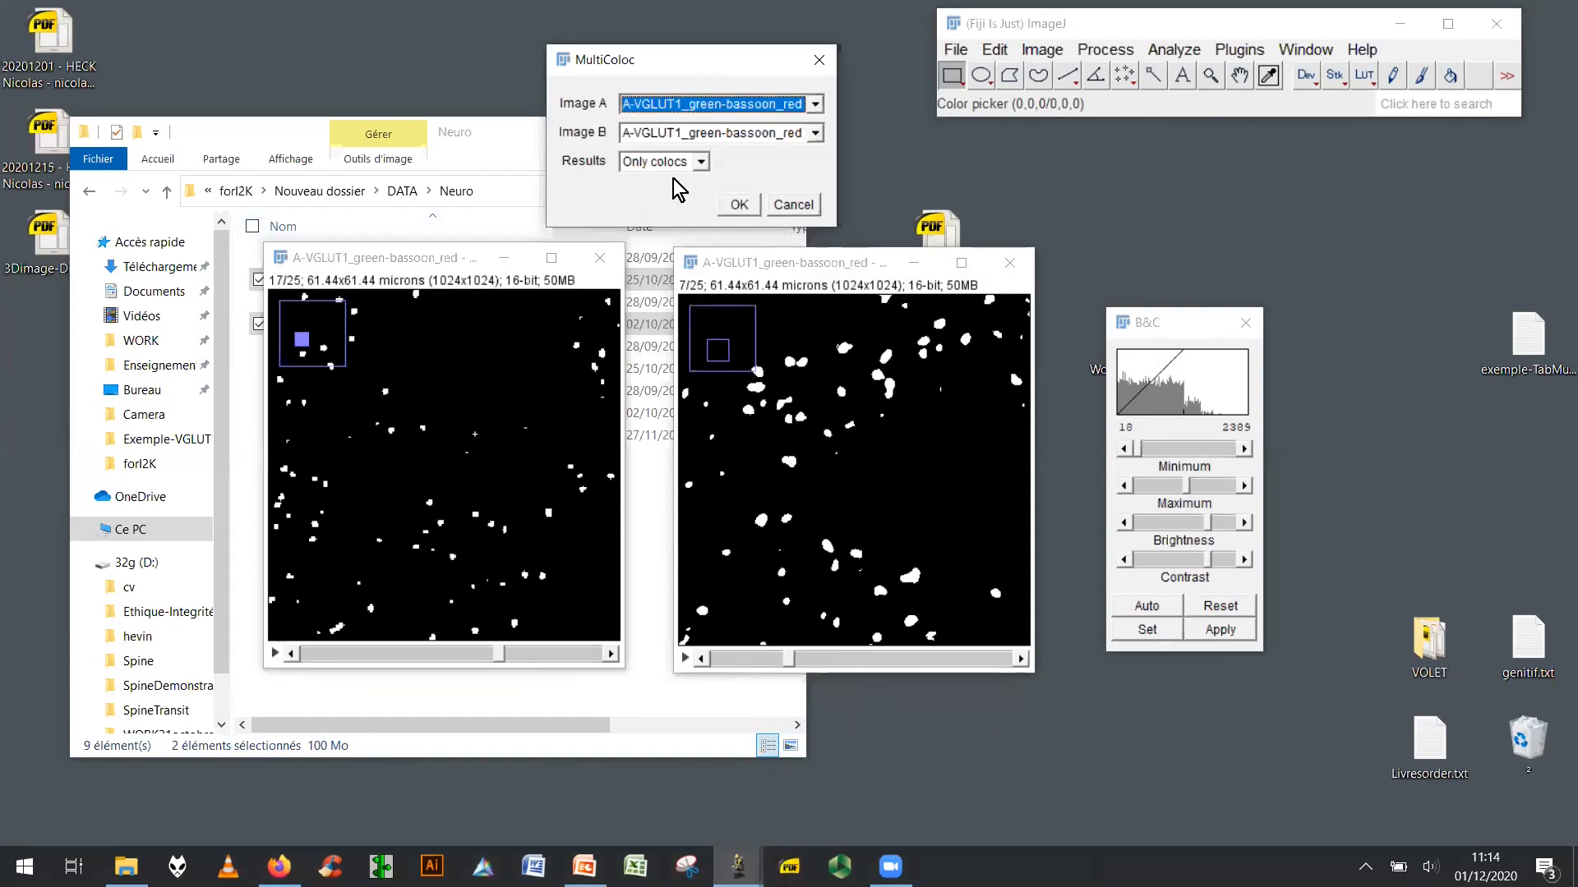
pyautogui.click(815, 106)
pyautogui.click(815, 107)
pyautogui.click(813, 108)
pyautogui.click(812, 109)
pyautogui.click(816, 135)
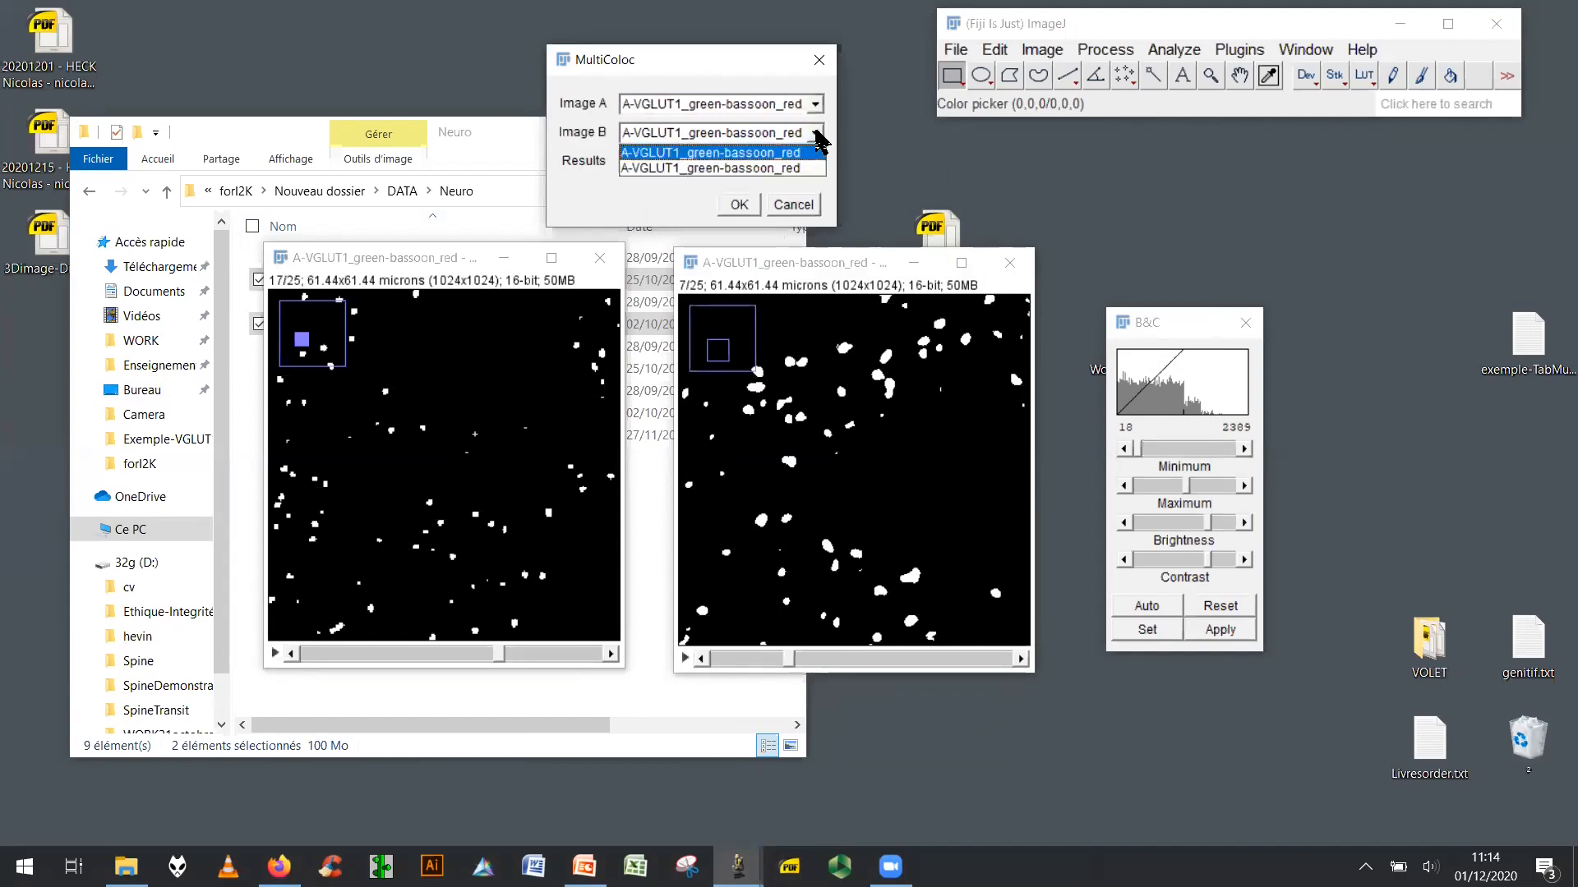
pyautogui.click(815, 107)
pyautogui.click(816, 107)
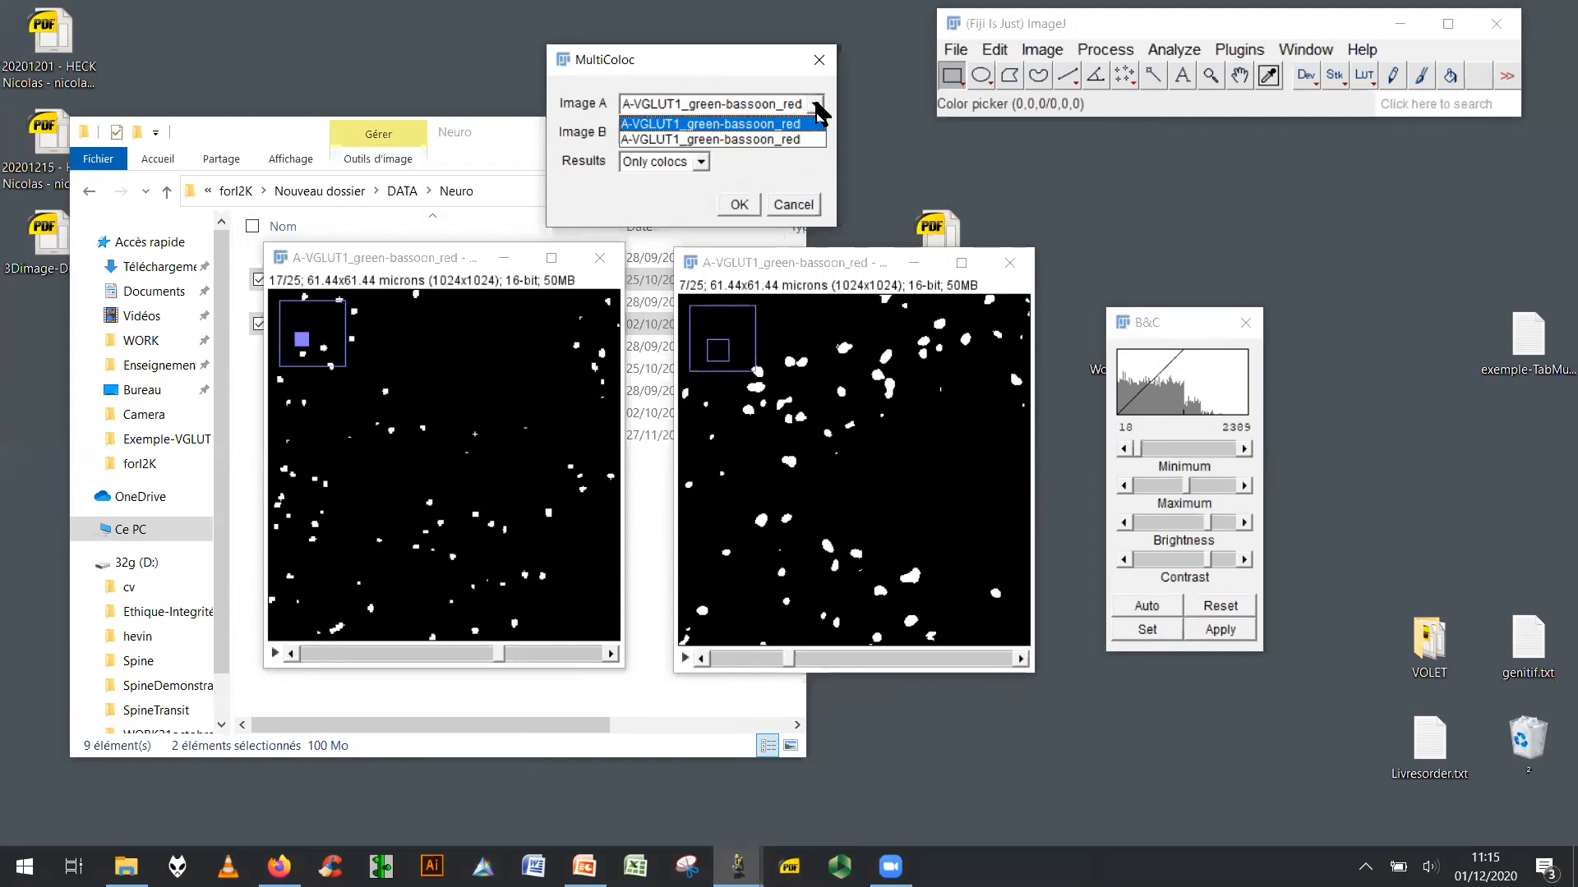
pyautogui.click(810, 137)
pyautogui.click(816, 134)
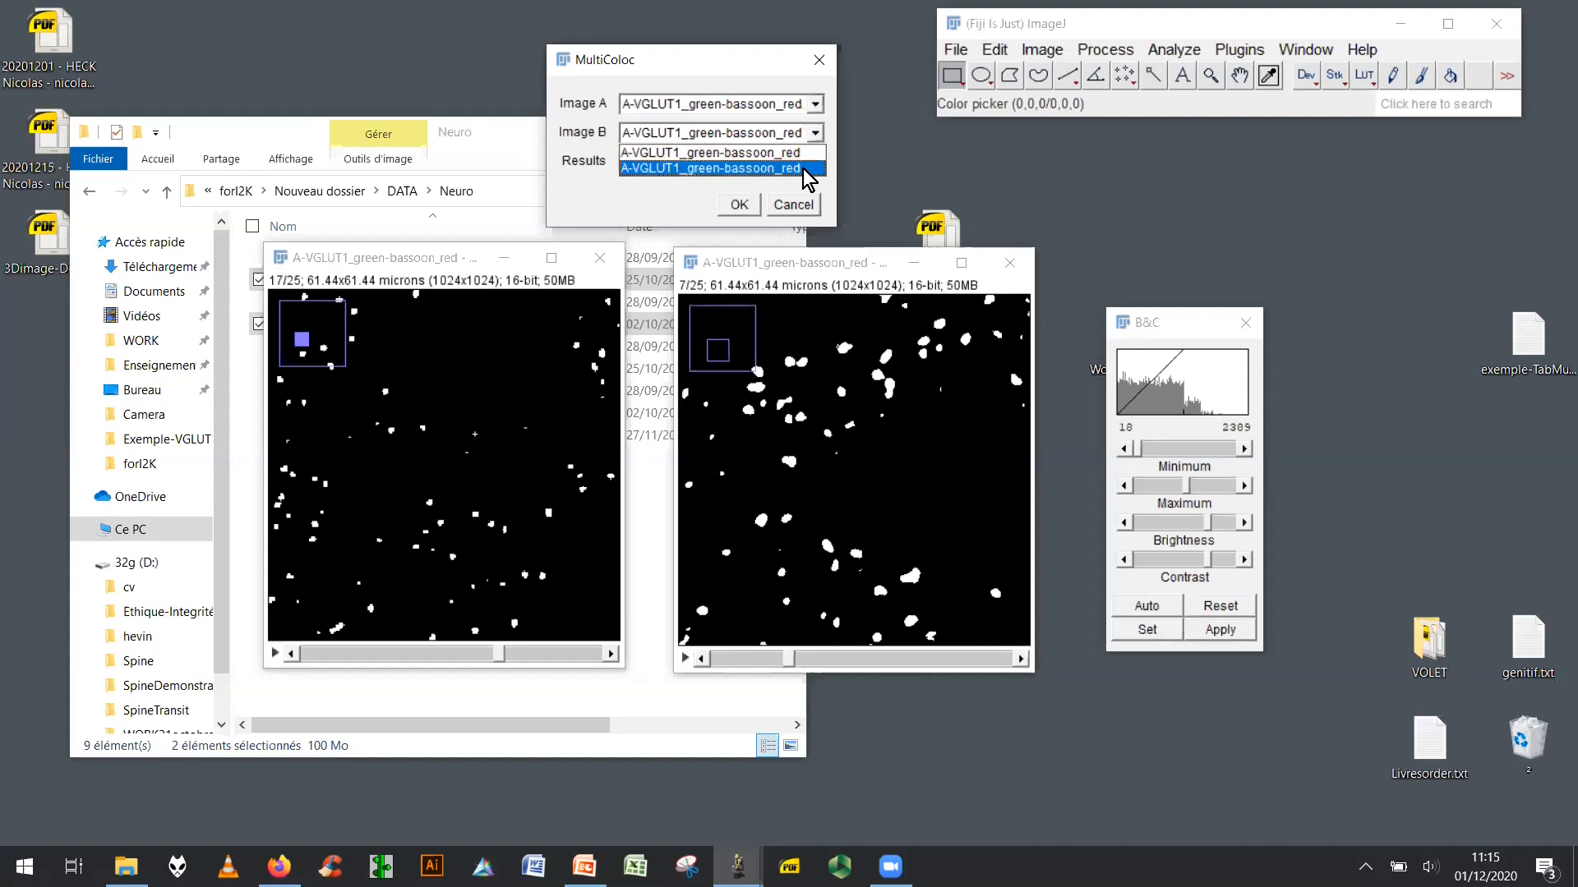
pyautogui.click(807, 169)
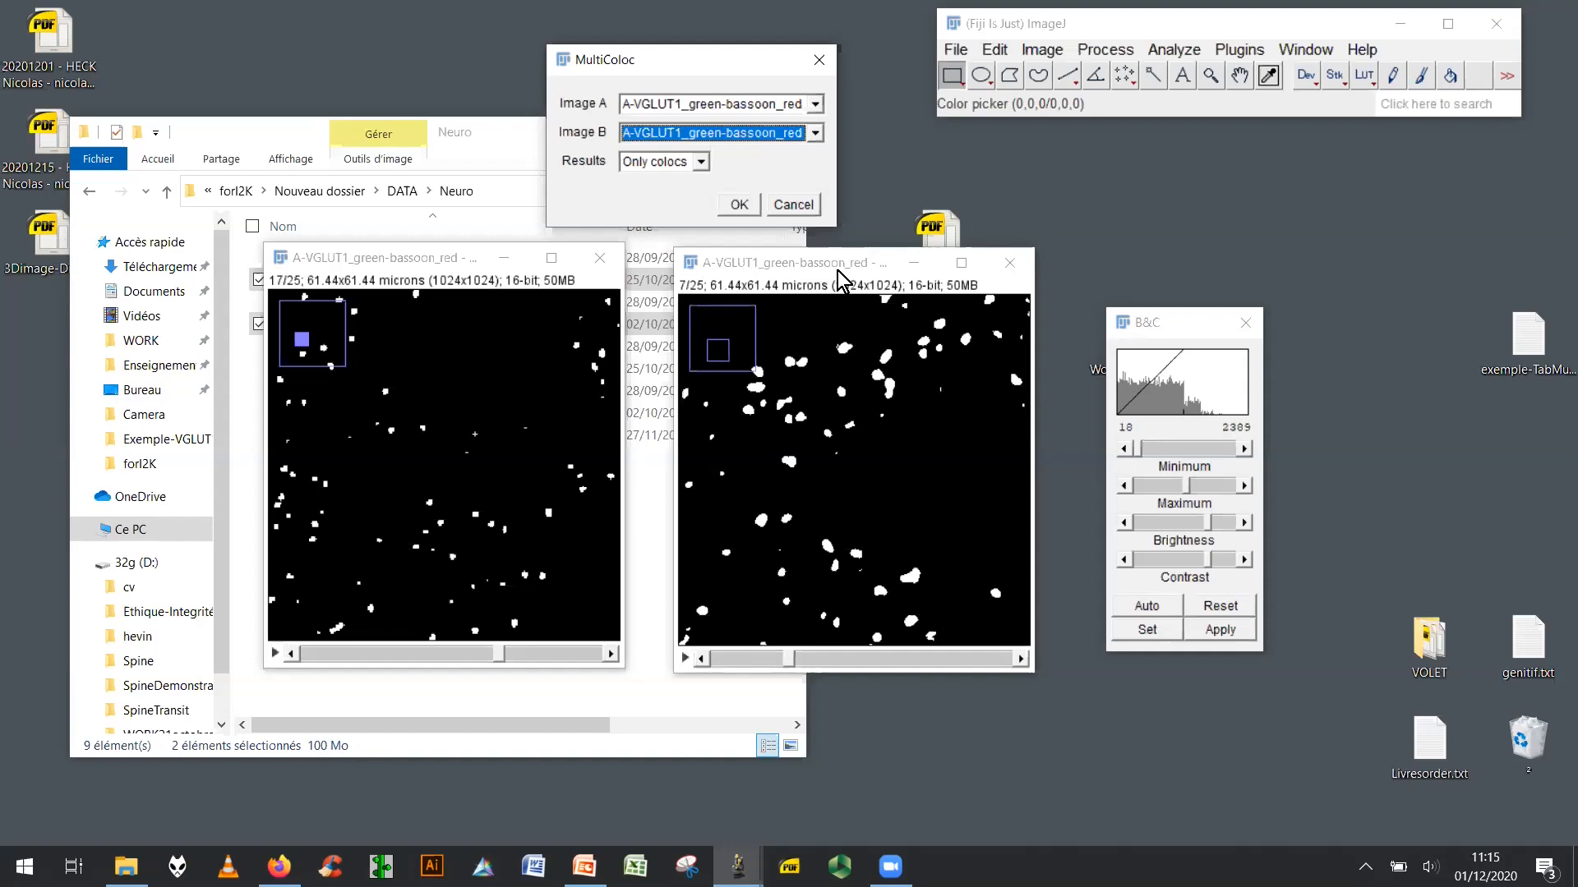
pyautogui.click(787, 205)
# Rename the segmented stack with the smaller puncta as qfqsf.
pyautogui.rightClick(427, 397)
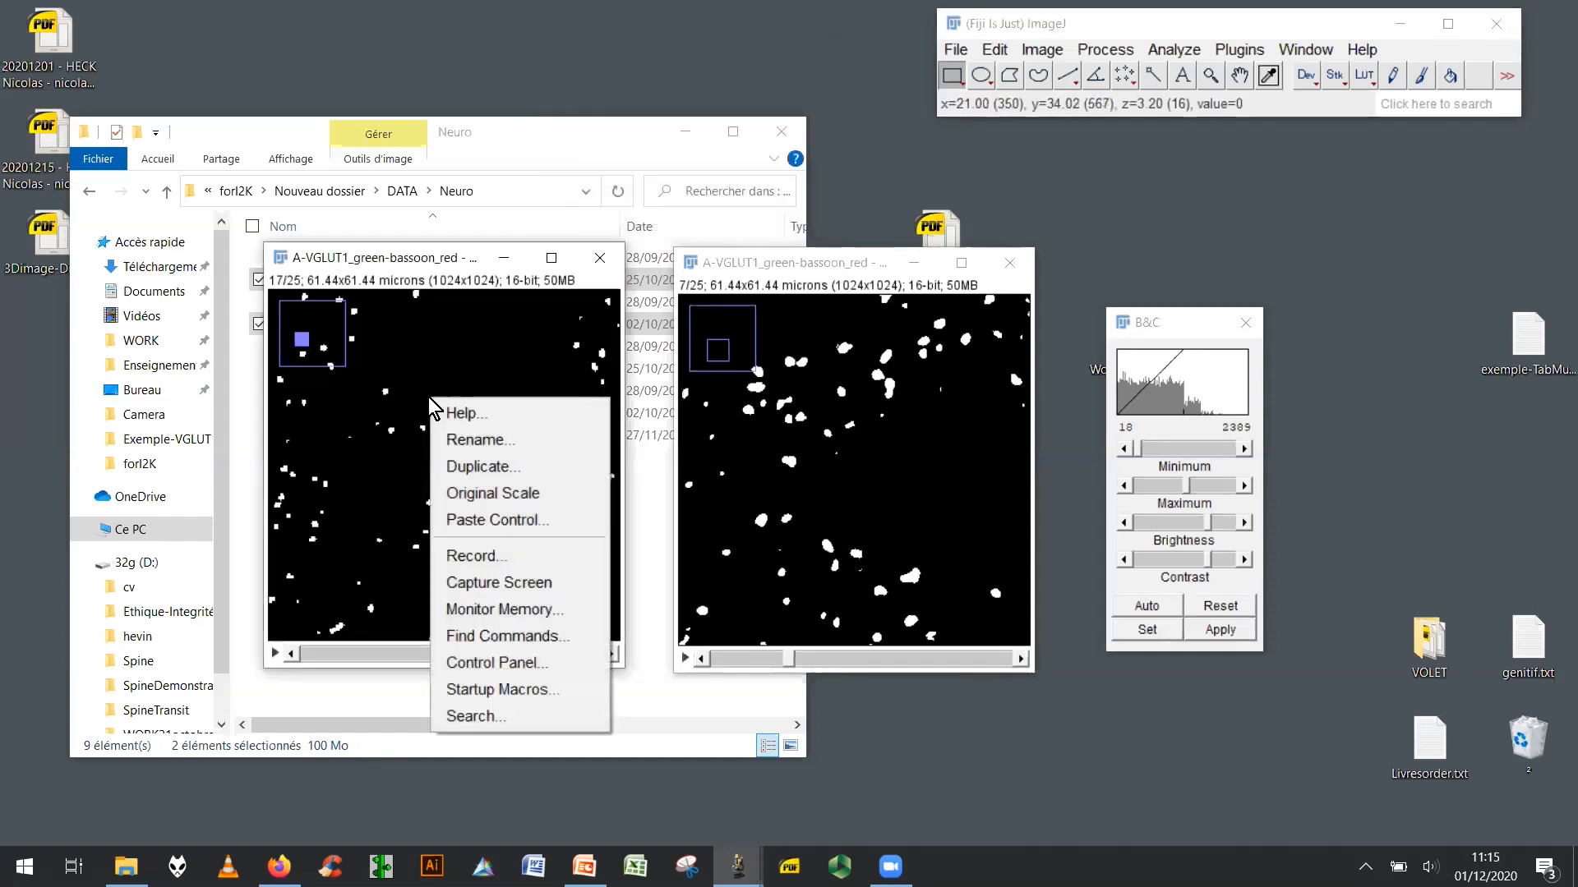
pyautogui.click(456, 448)
pyautogui.write('qfqsf')
pyautogui.press('Return')
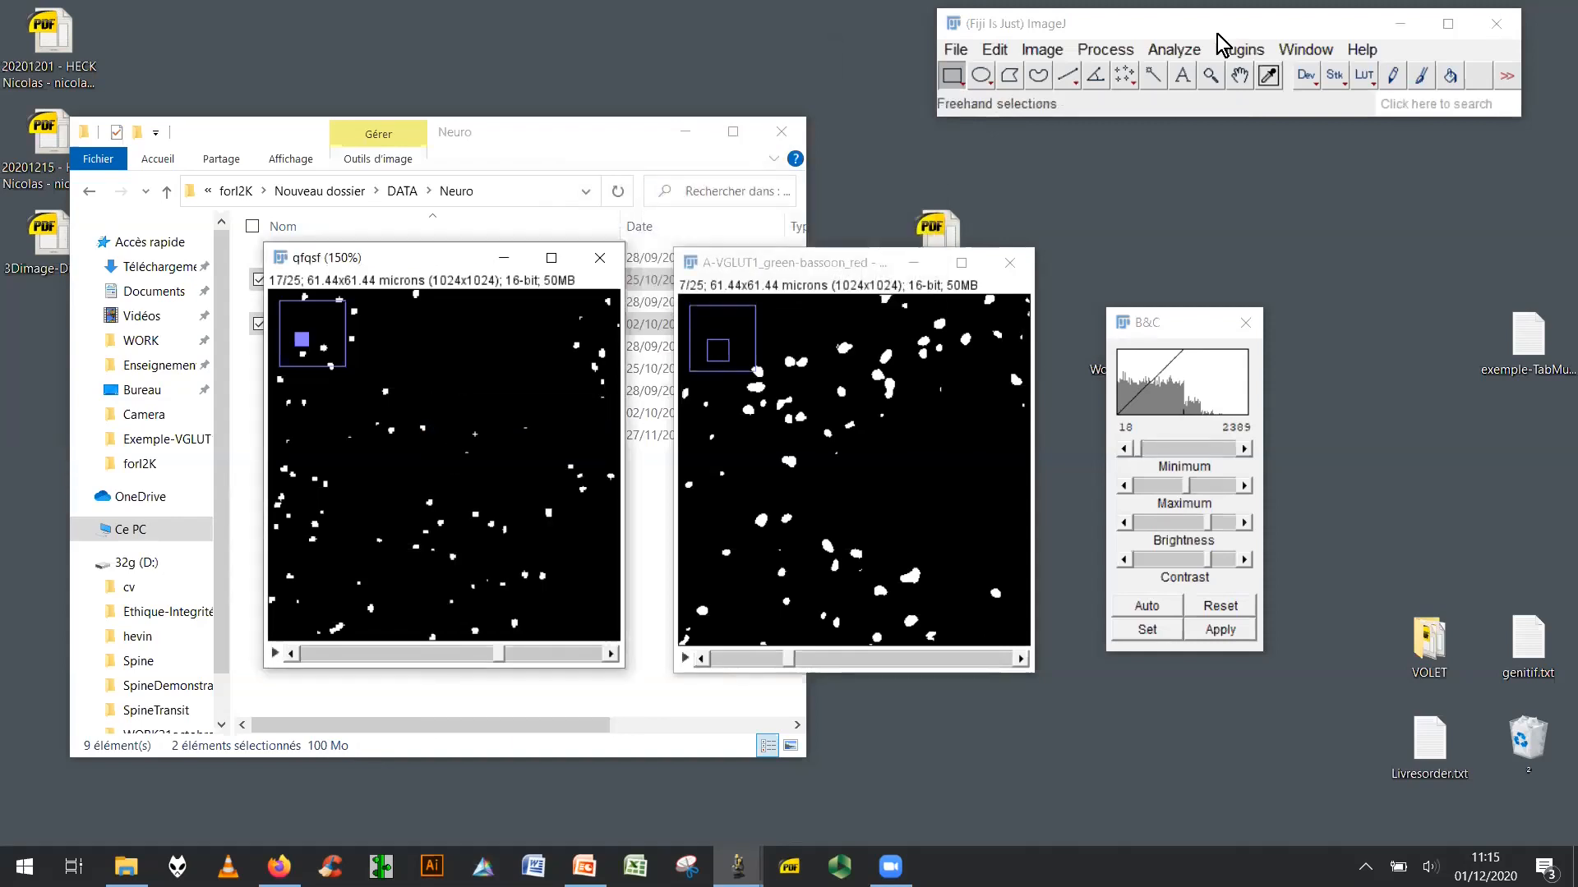
# Run 3D MultiColoc with the A-VGLUT1_green-bassoon_red stack as Image A, qfqsf as Image B, and results limited to Only colocs.
pyautogui.click(1240, 51)
pyautogui.moveTo(1105, 242)
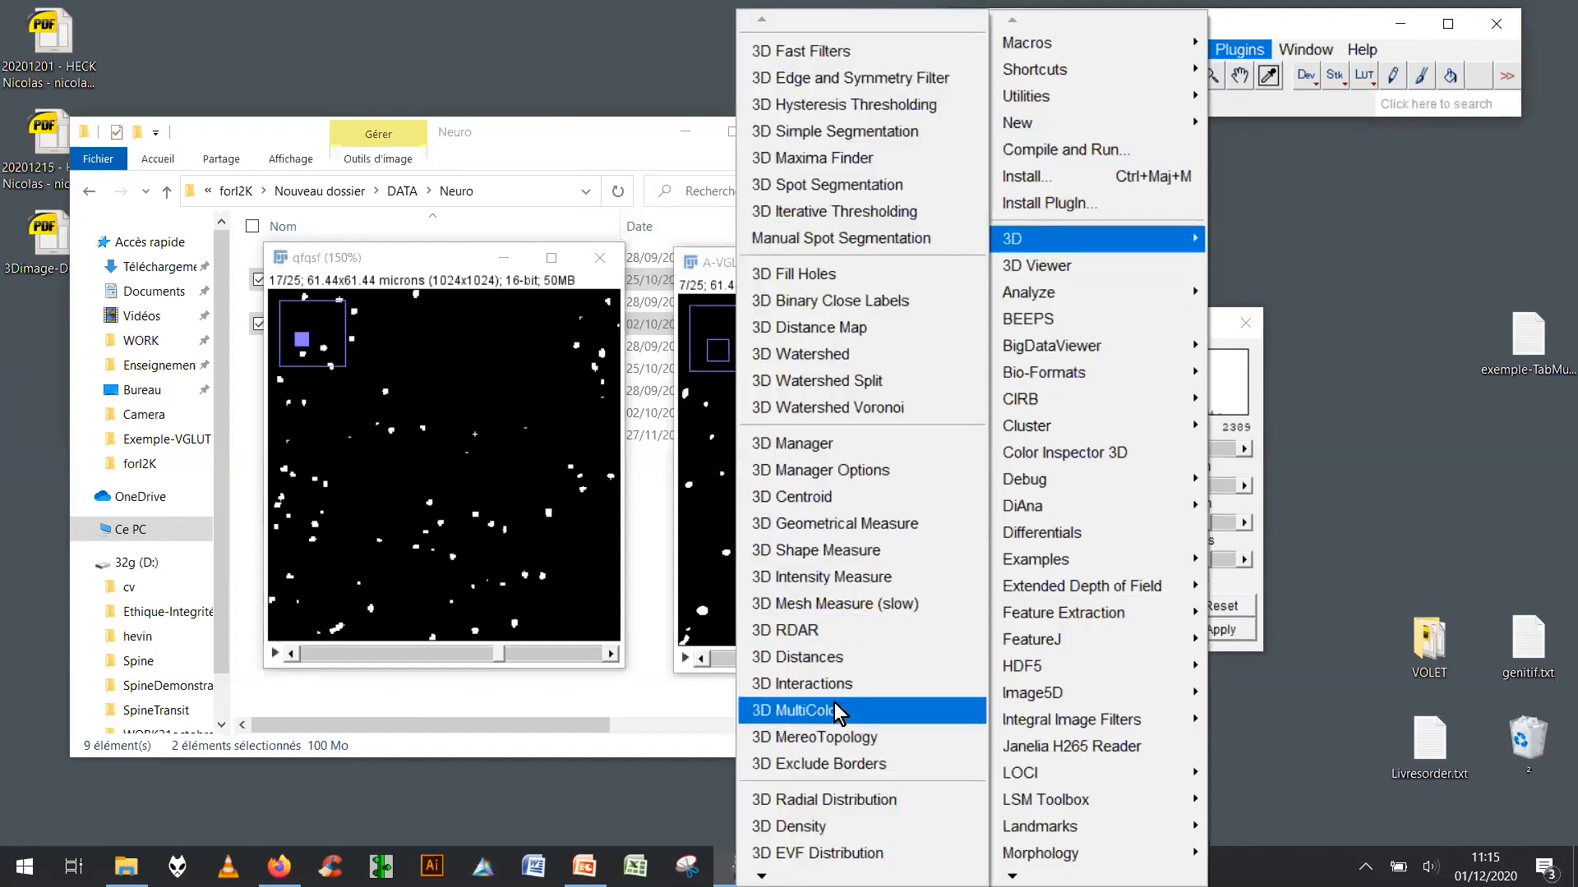
pyautogui.click(834, 712)
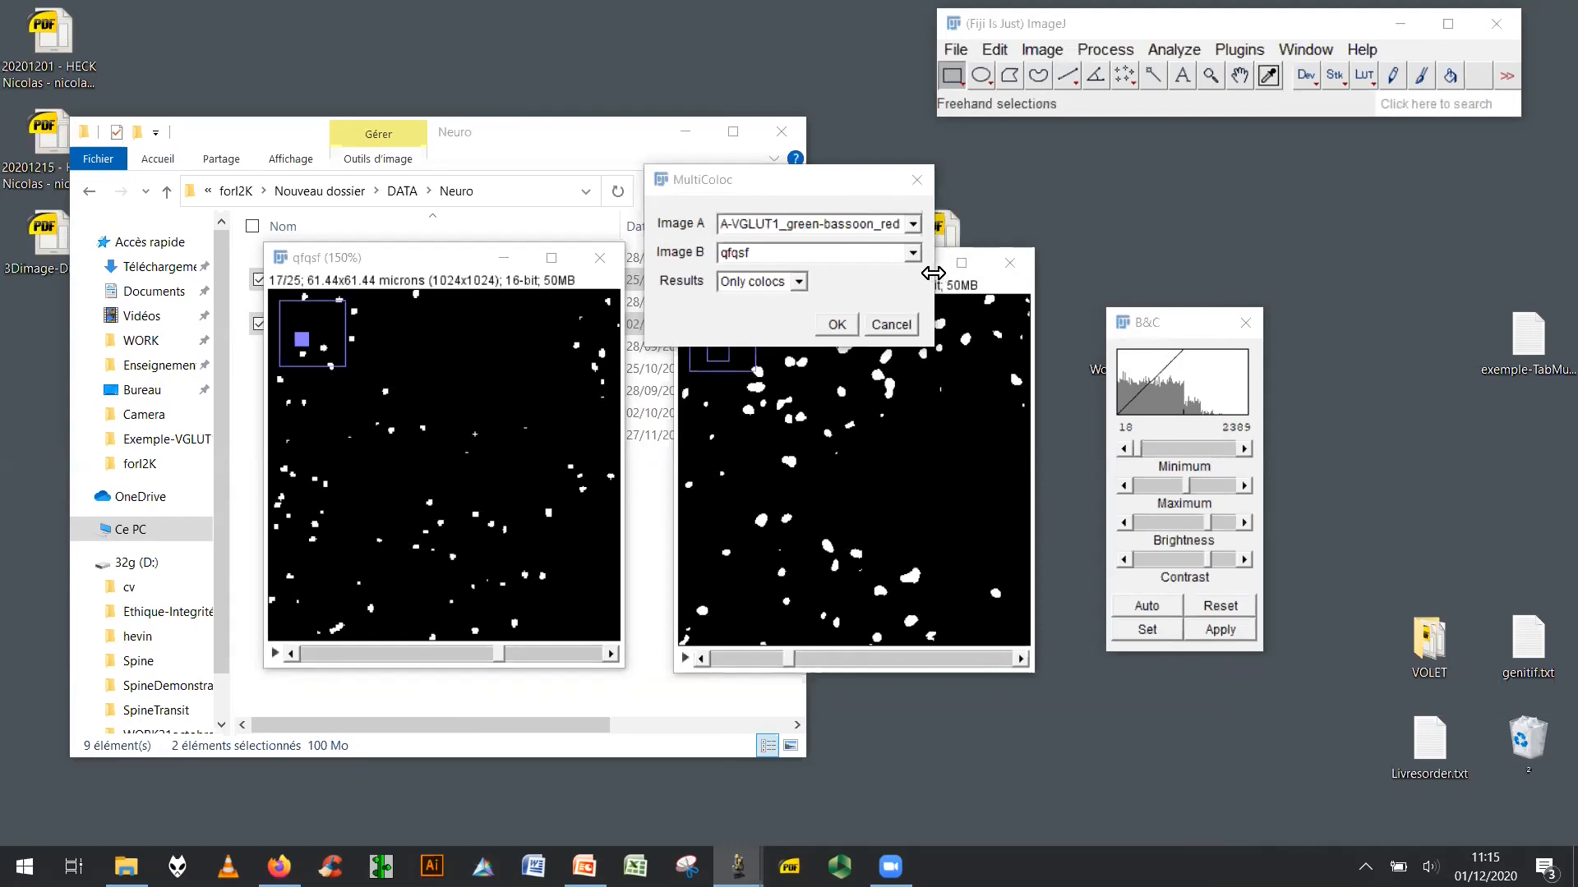
pyautogui.moveTo(933, 273); pyautogui.dragTo(1243, 251)
pyautogui.click(1068, 225)
pyautogui.click(1068, 226)
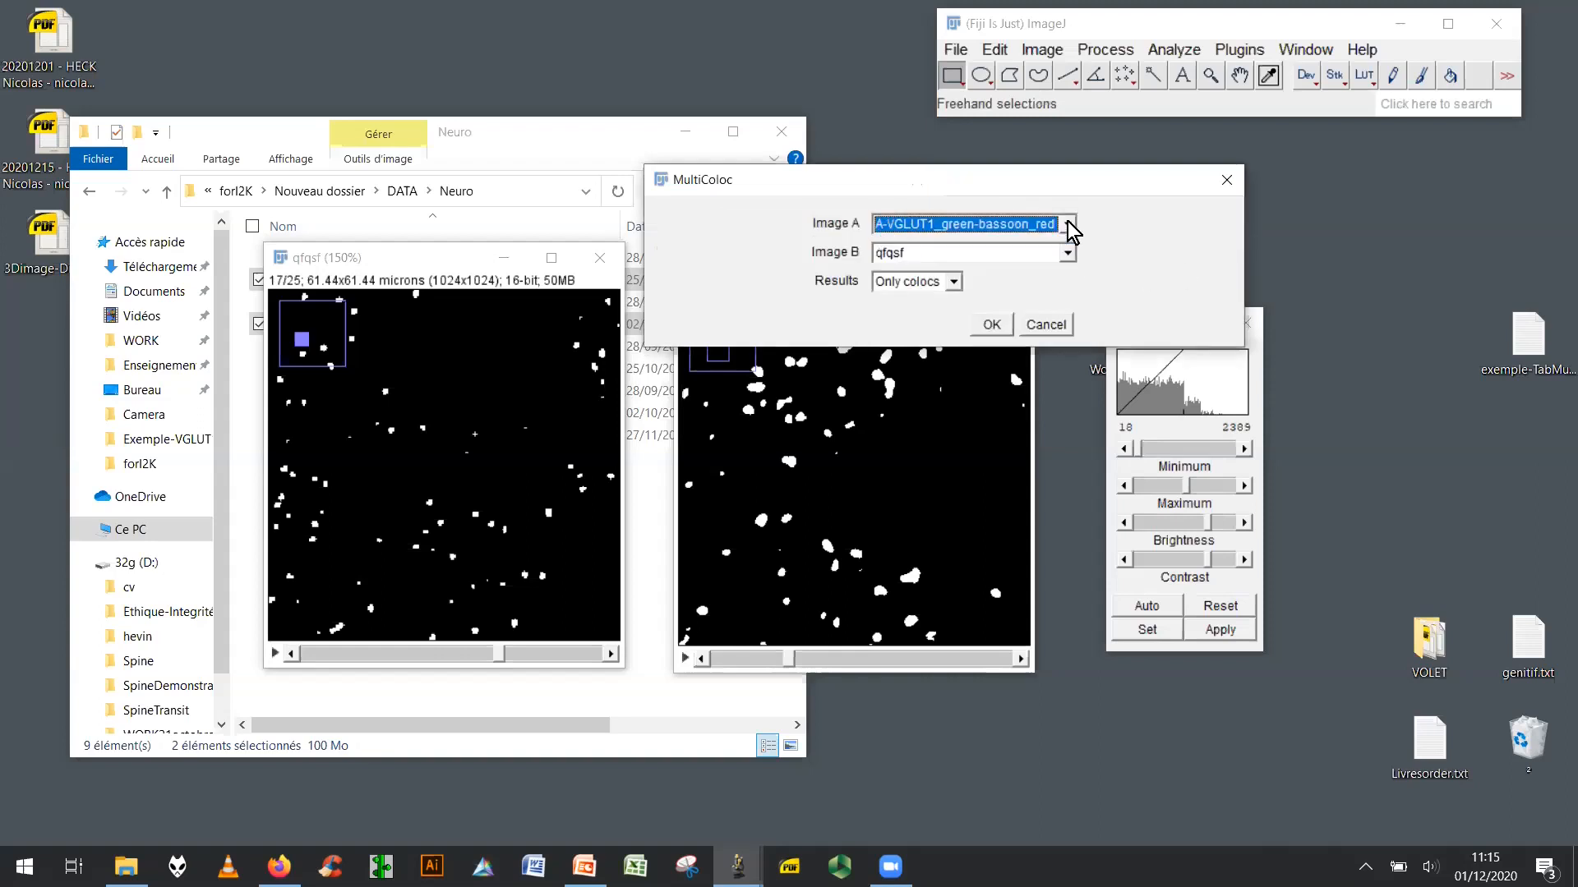
pyautogui.click(1068, 227)
pyautogui.click(1069, 227)
pyautogui.click(956, 284)
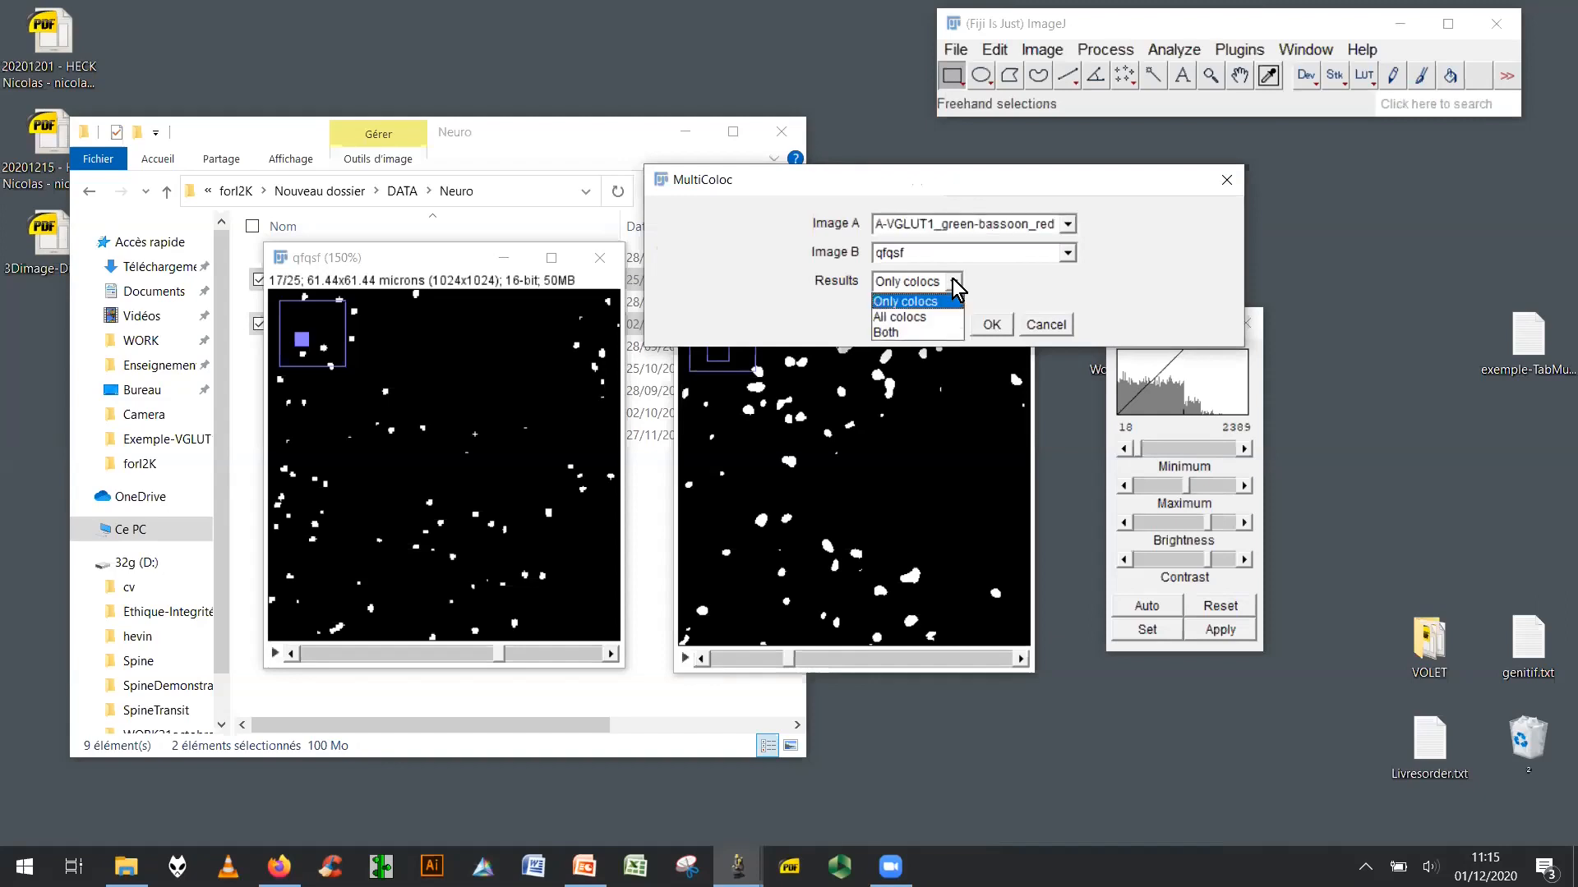
pyautogui.click(949, 303)
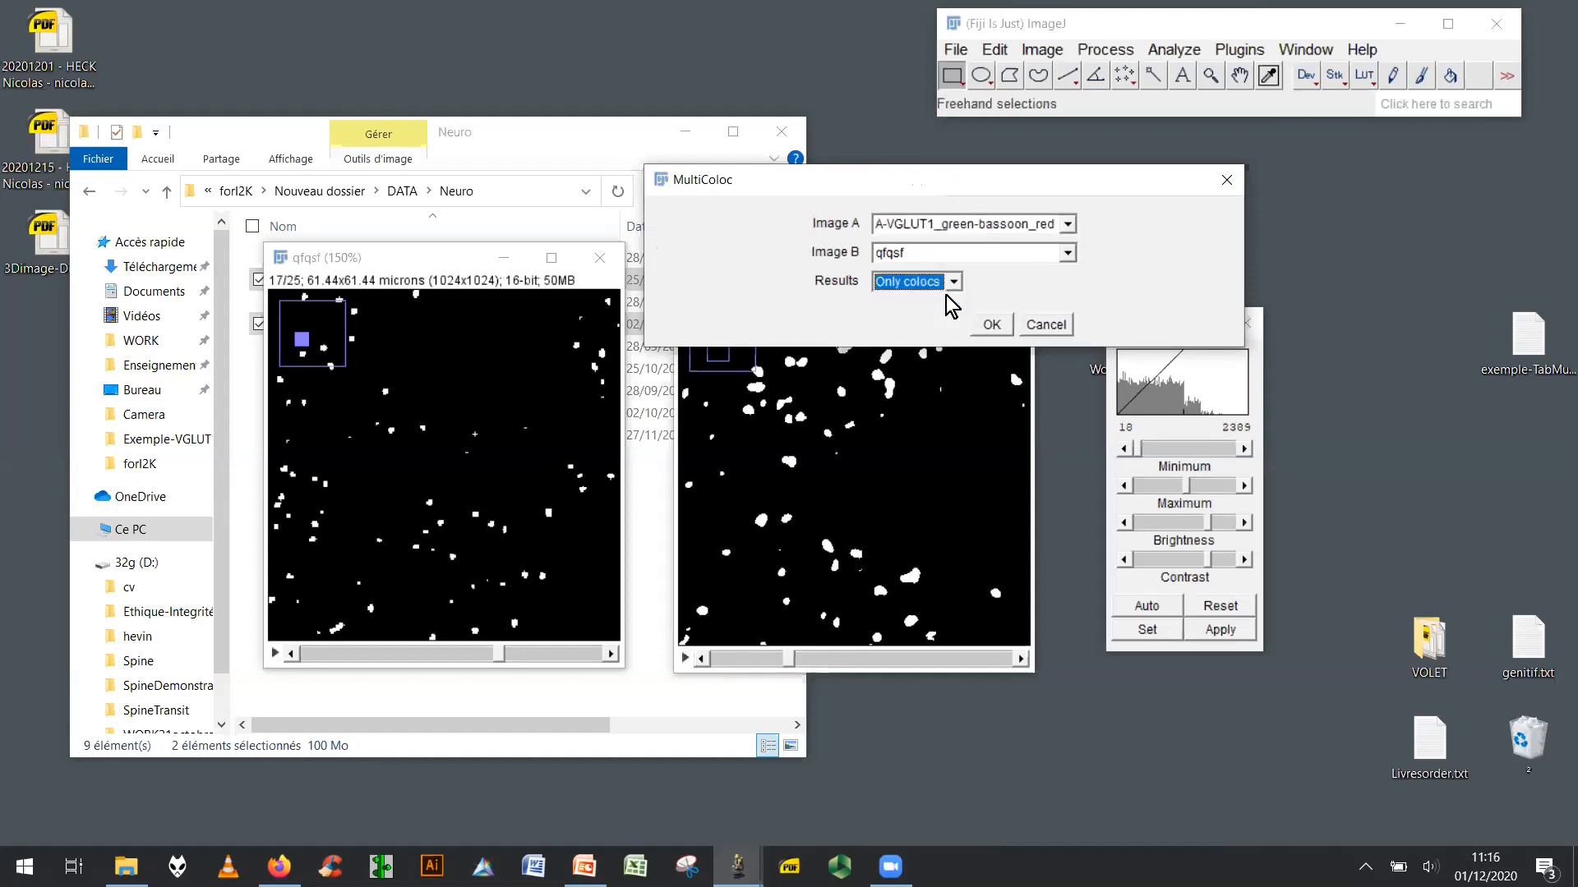
pyautogui.click(991, 325)
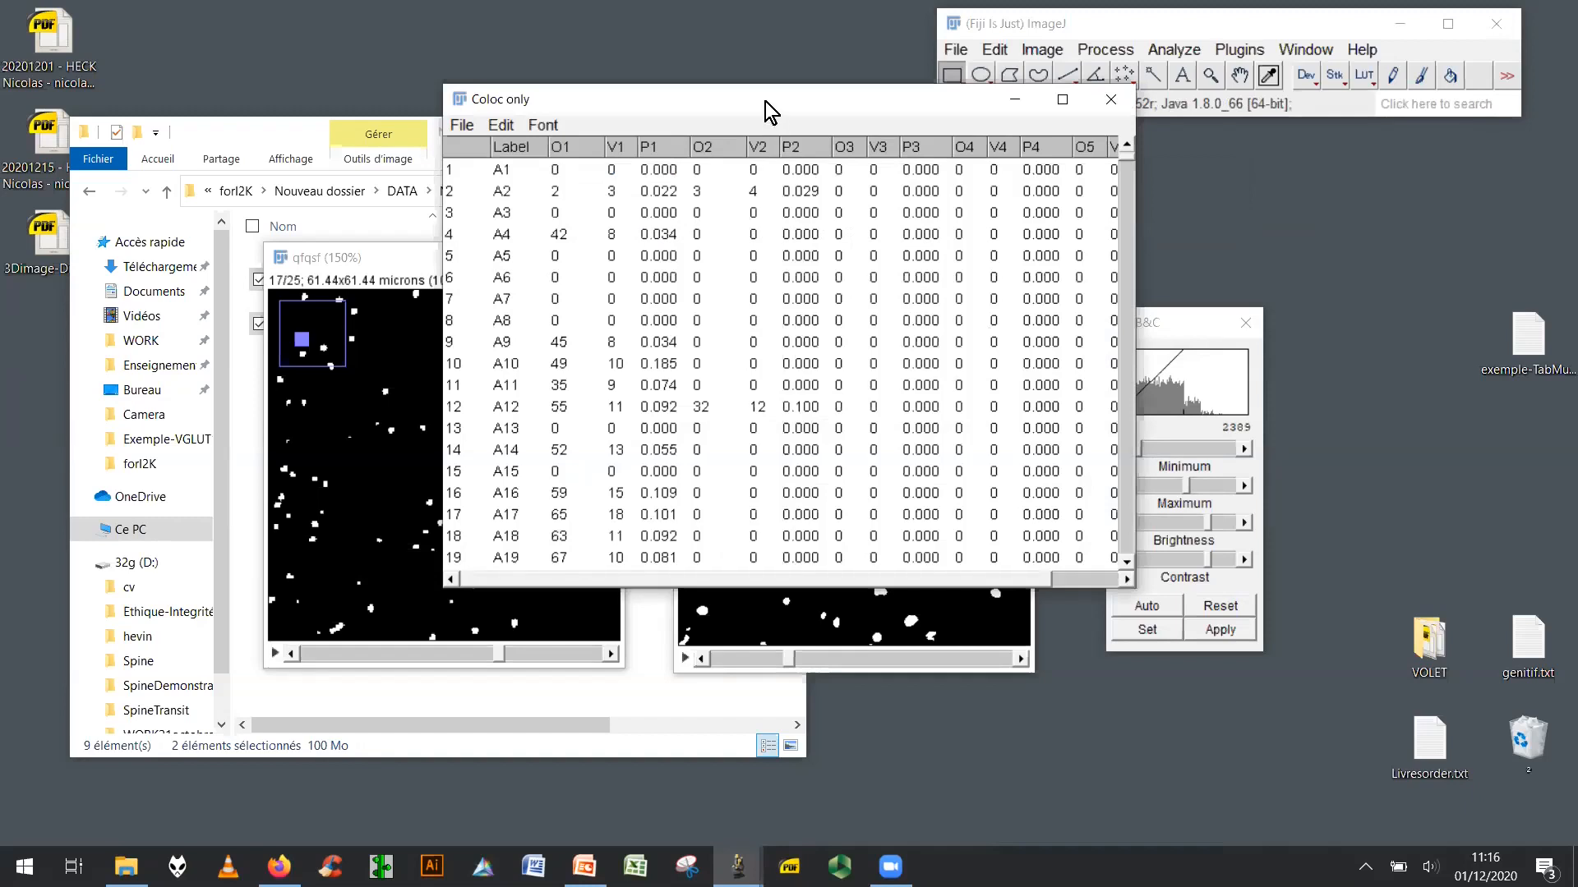
# Move the Coloc only table clear of the stacks and look through its rows, returning to the first one.
pyautogui.moveTo(768, 111); pyautogui.dragTo(894, 129)
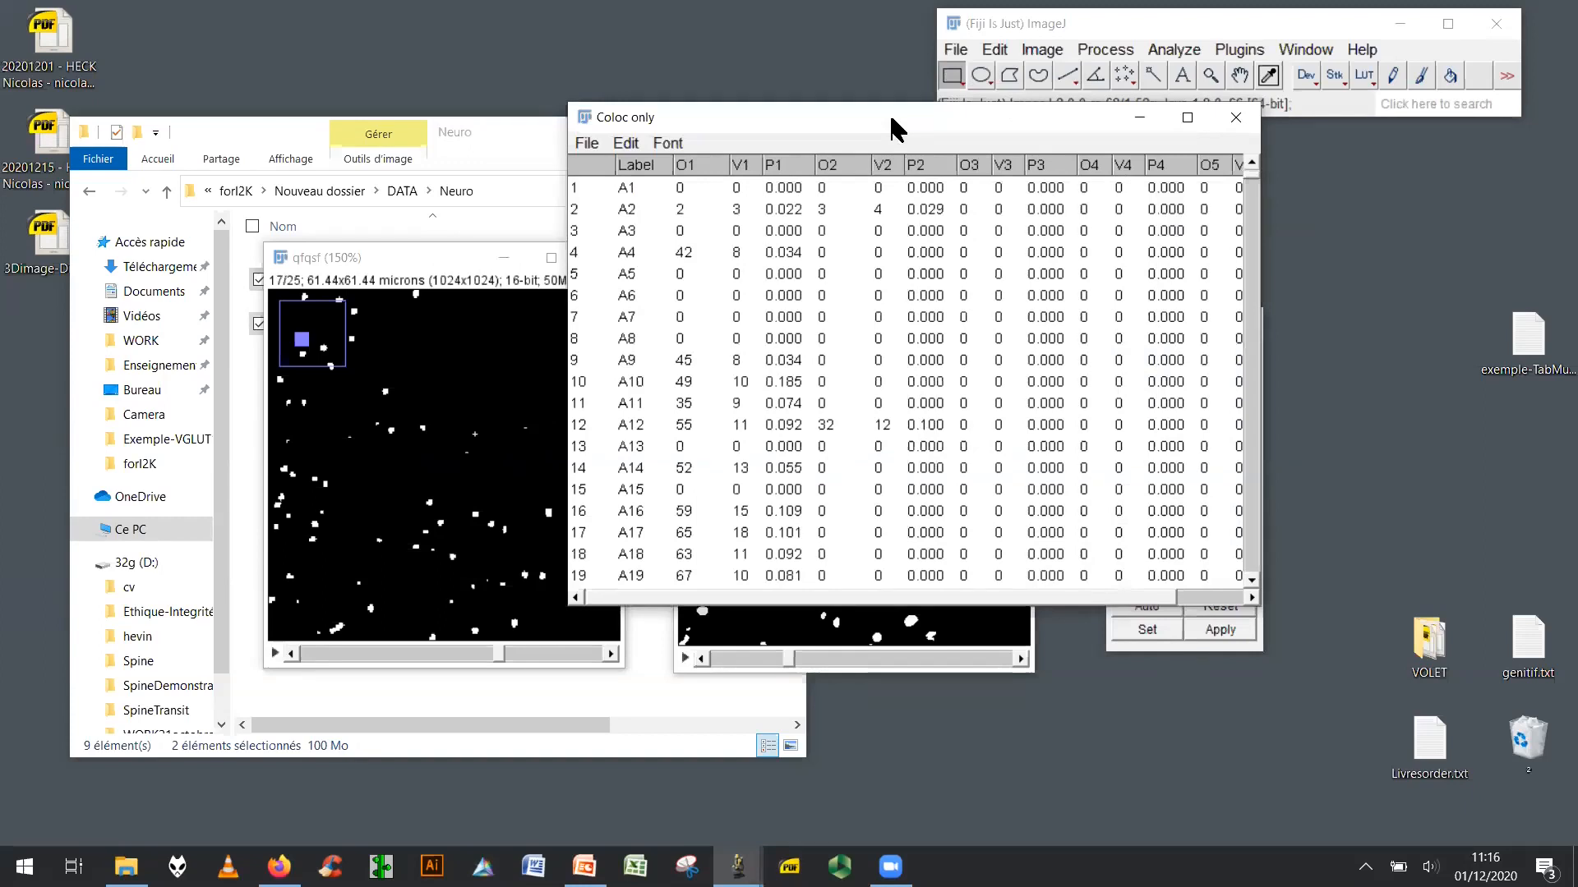
pyautogui.moveTo(1252, 188); pyautogui.dragTo(1252, 590)
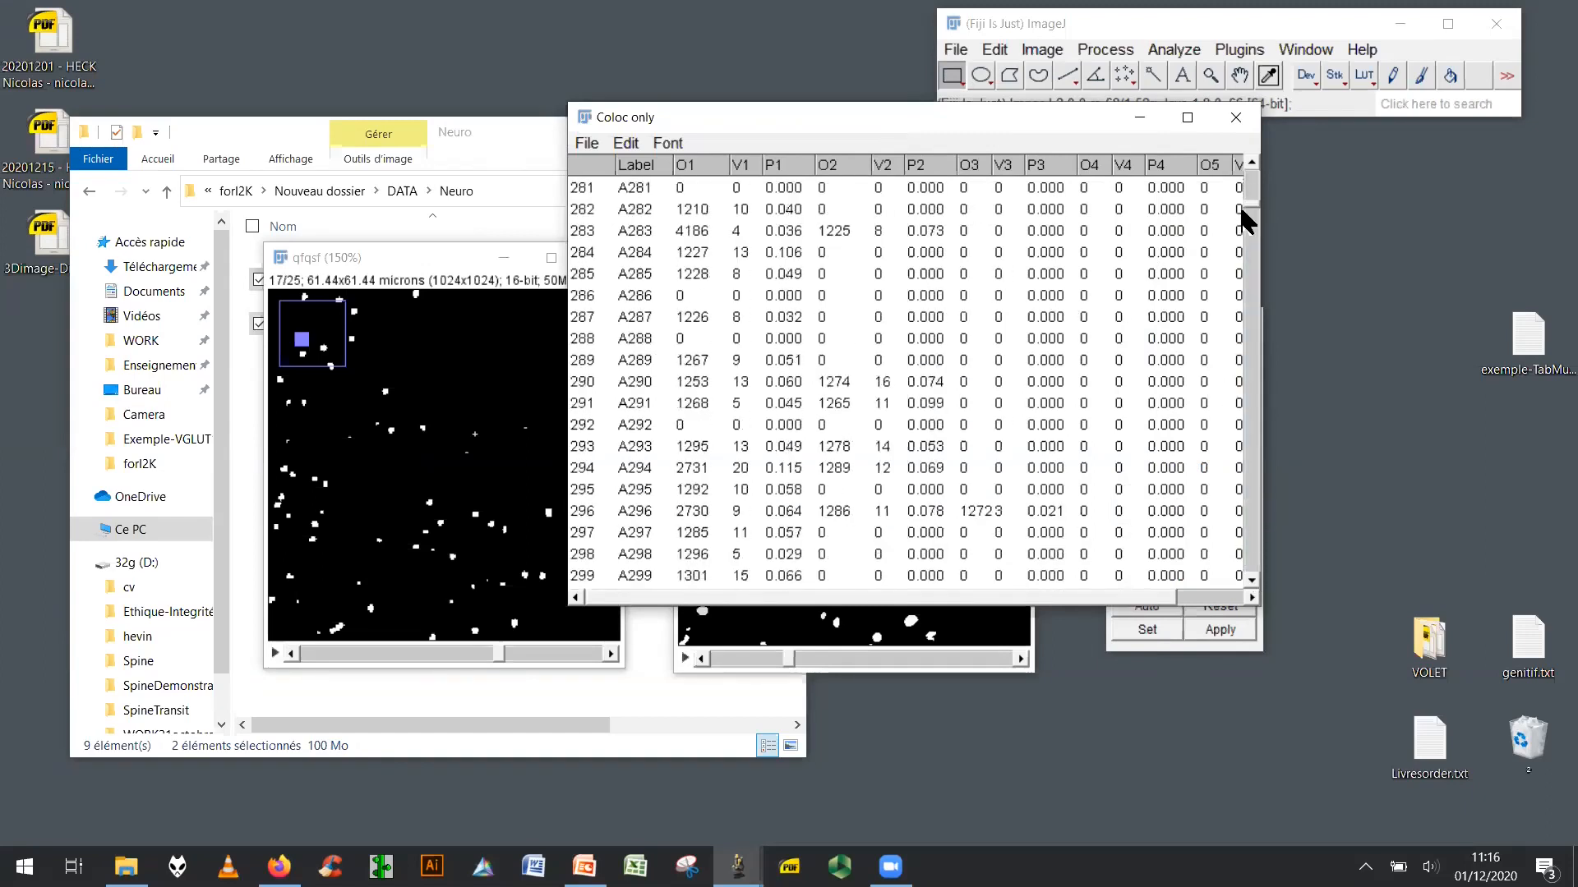
pyautogui.moveTo(1255, 409); pyautogui.dragTo(1216, 156)
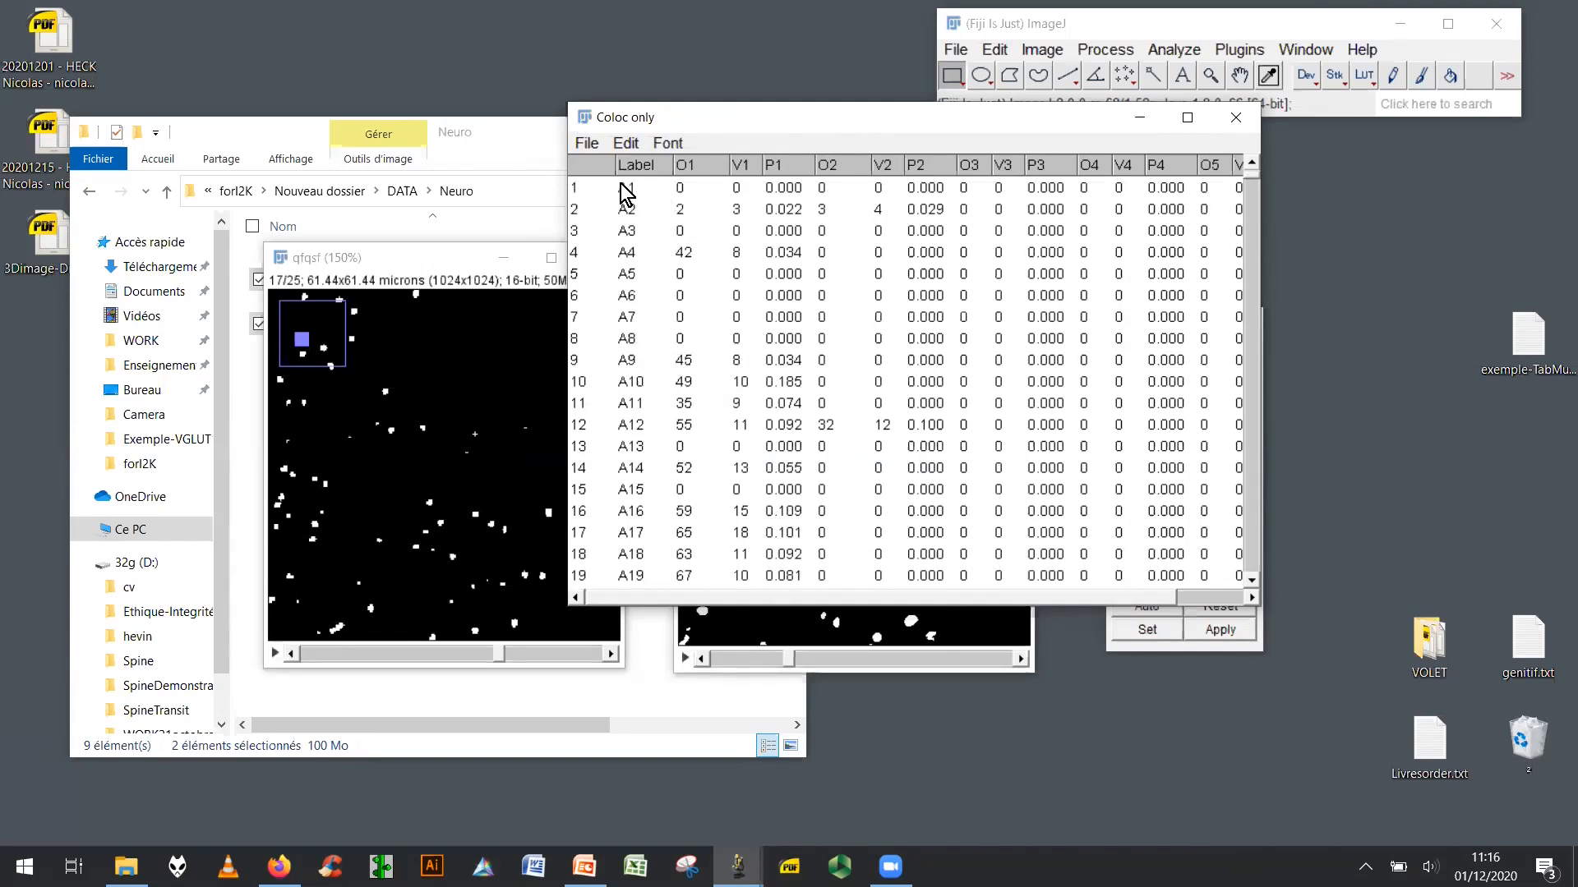
# Rearrange the two segmented stacks and the Coloc only table so that all three can be consulted together.
pyautogui.moveTo(513, 269); pyautogui.dragTo(420, 146)
pyautogui.moveTo(713, 115); pyautogui.dragTo(922, 277)
pyautogui.moveTo(750, 452)
pyautogui.mouseDown()
pyautogui.moveTo(786, 338)
pyautogui.moveTo(826, 278)
pyautogui.mouseUp()
pyautogui.moveTo(868, 357); pyautogui.dragTo(844, 263)
pyautogui.click(879, 374)
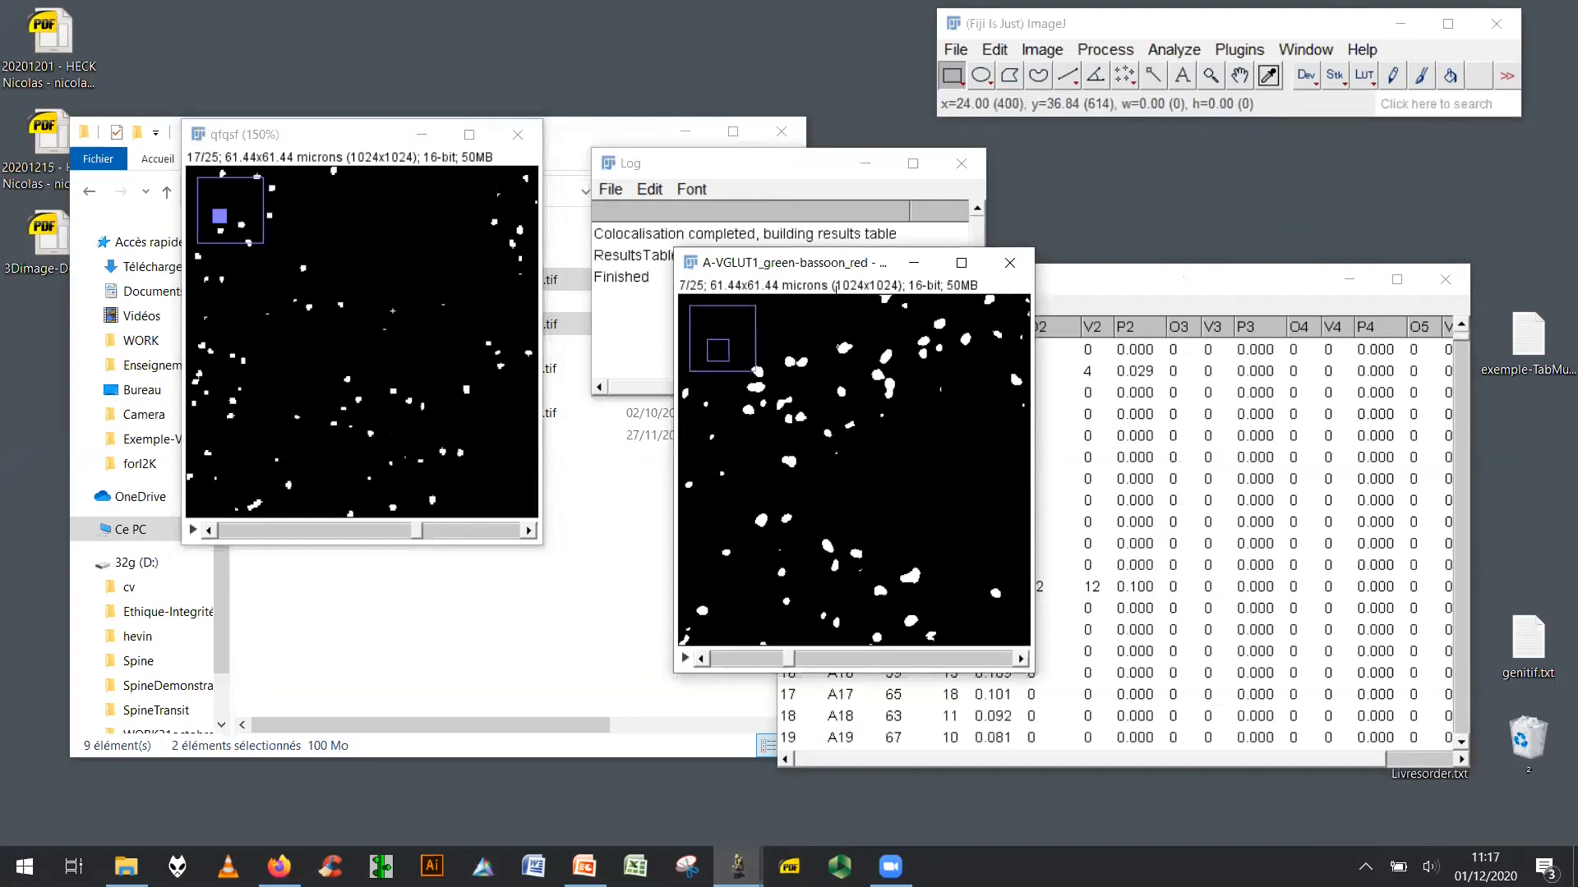
pyautogui.moveTo(437, 156); pyautogui.dragTo(438, 156)
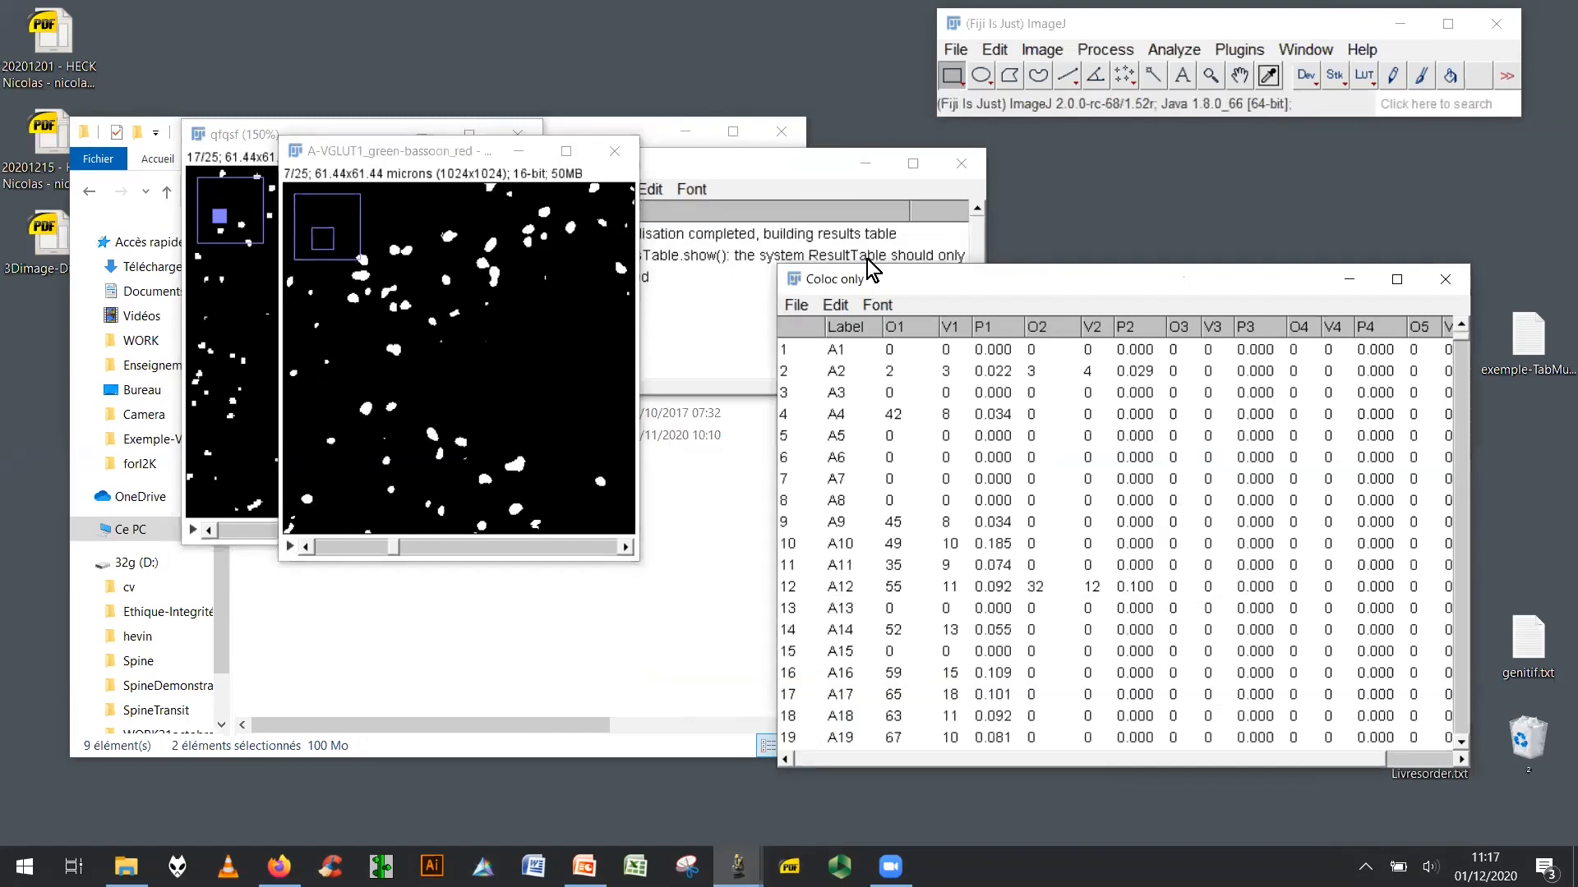
pyautogui.moveTo(871, 277); pyautogui.dragTo(792, 185)
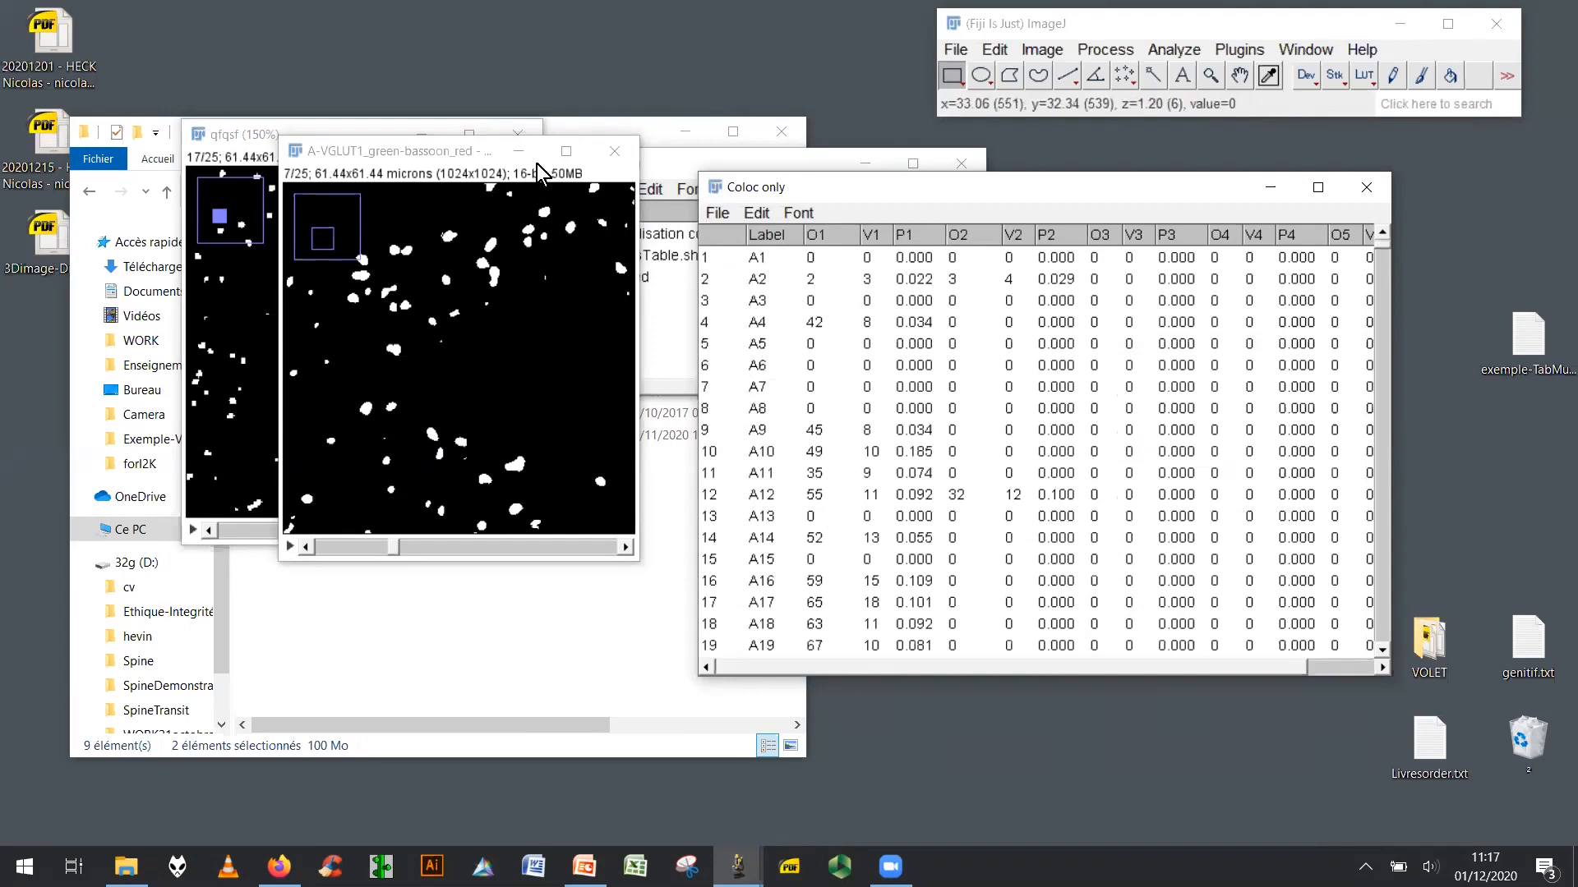
pyautogui.moveTo(458, 156); pyautogui.dragTo(622, 342)
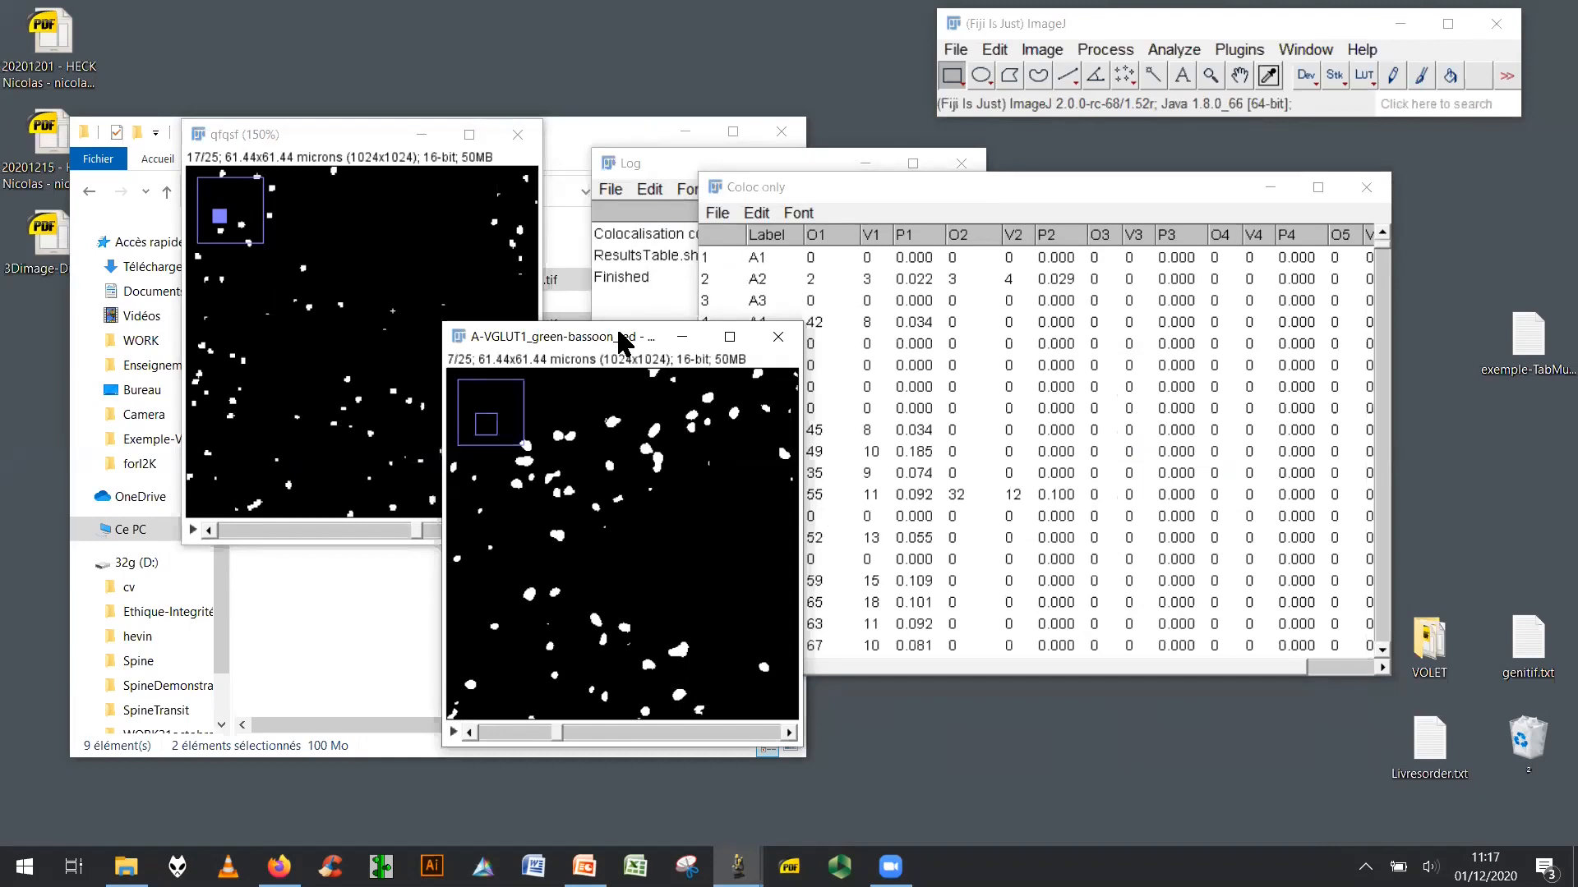
# Start the 3D Manager and add the objects of the segmented A-VGLUT1_green-bassoon_red stack to it.
pyautogui.click(1241, 51)
pyautogui.moveTo(1132, 247)
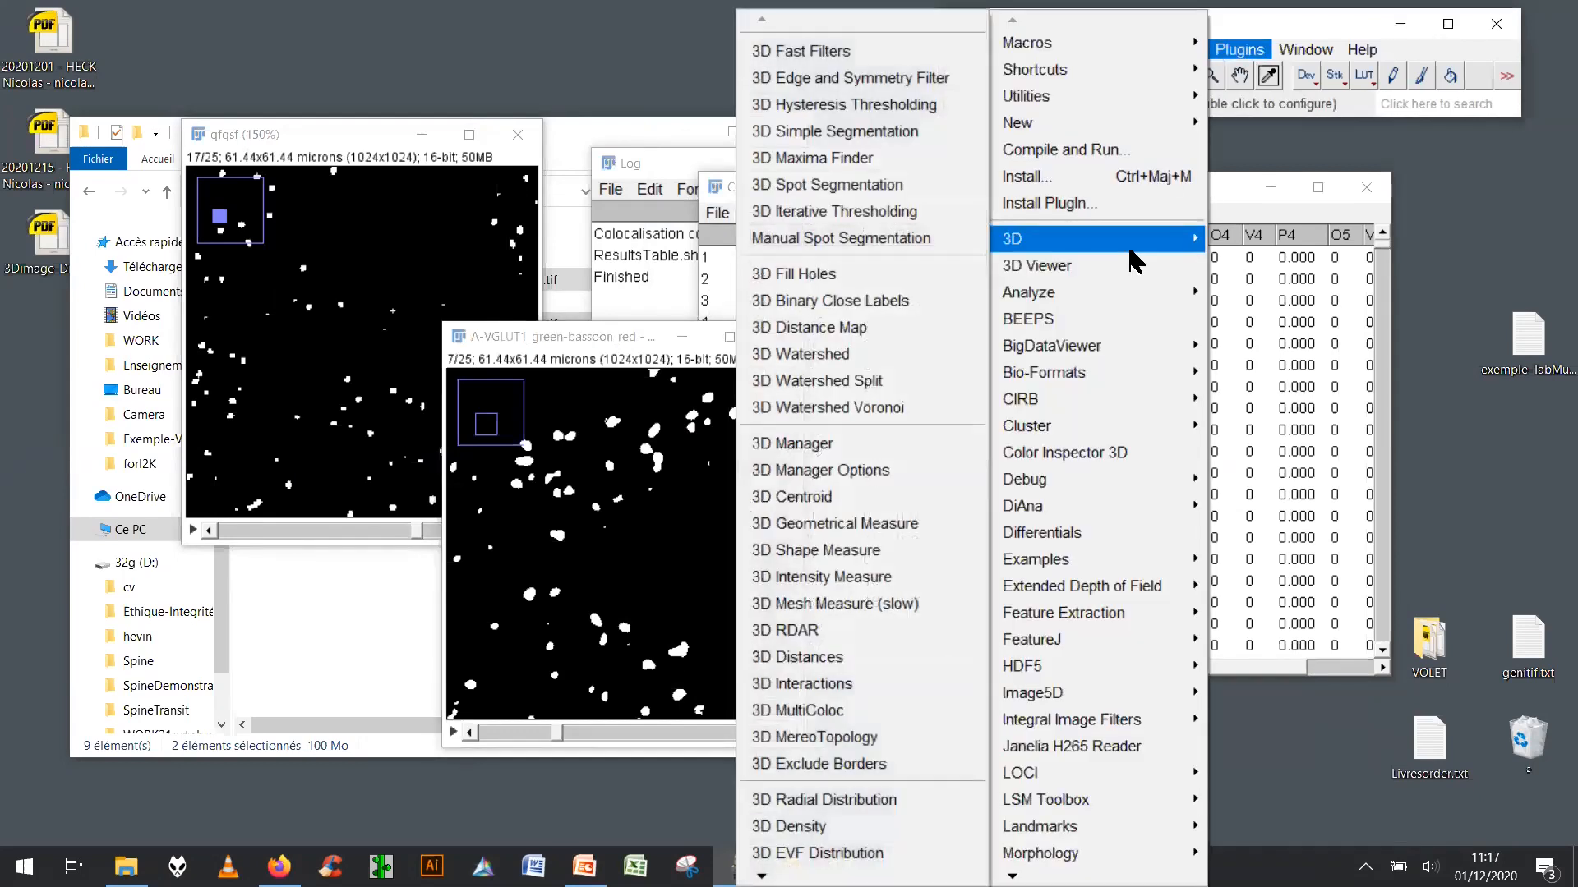
pyautogui.click(894, 452)
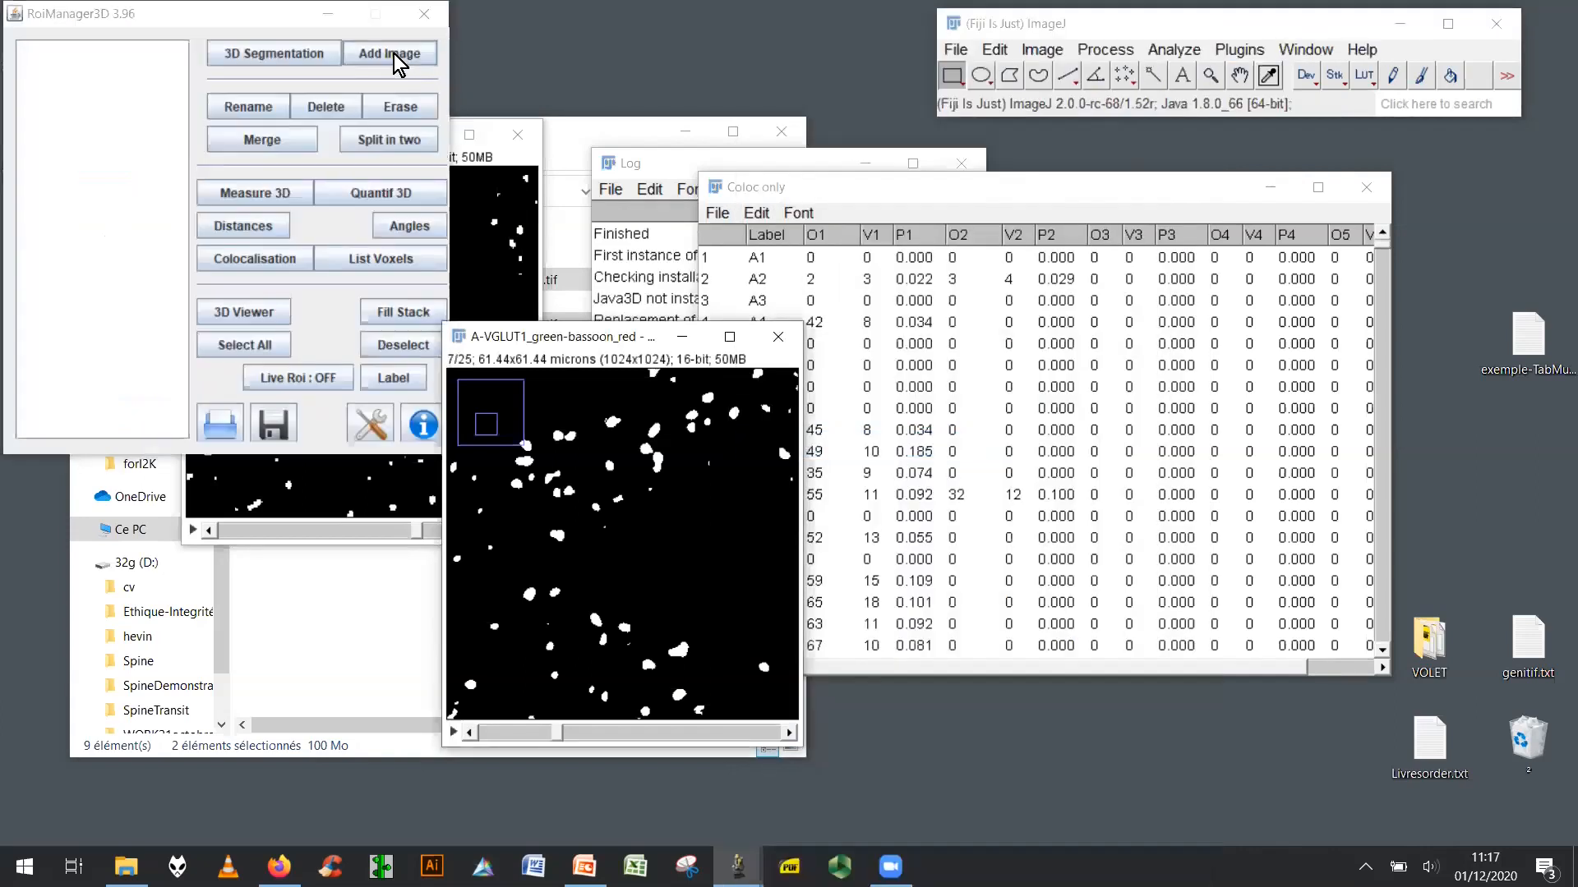
pyautogui.click(393, 52)
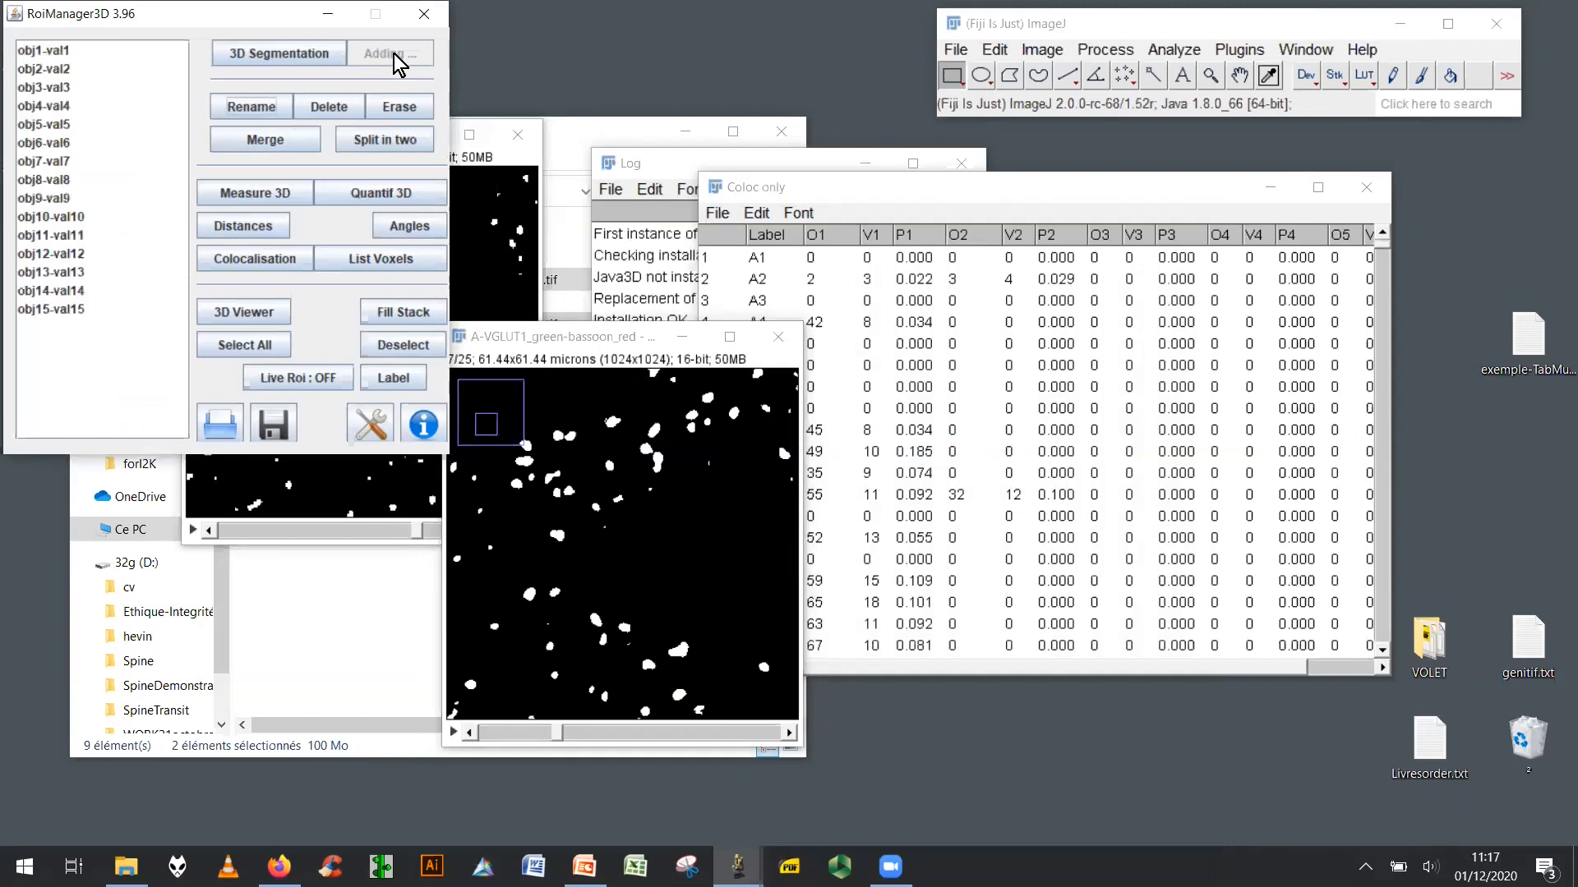
# Enable Live Roi in the 3D Manager and locate objects obj2-val2 and obj1-val1 in the stack.
pyautogui.click(52, 52)
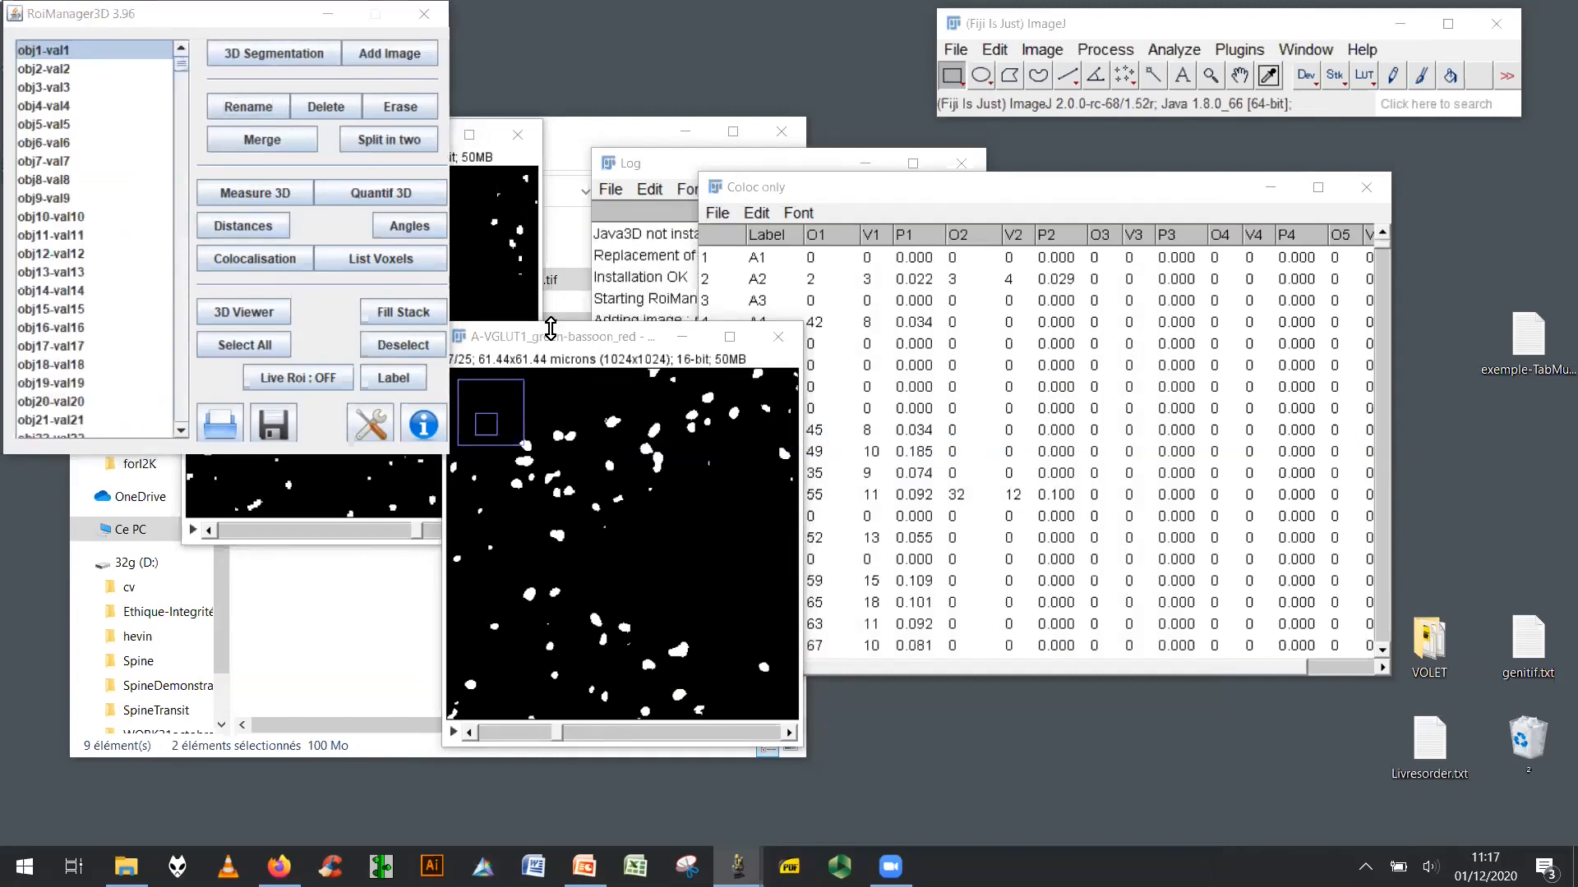
pyautogui.moveTo(549, 326); pyautogui.dragTo(549, 307)
pyautogui.click(305, 380)
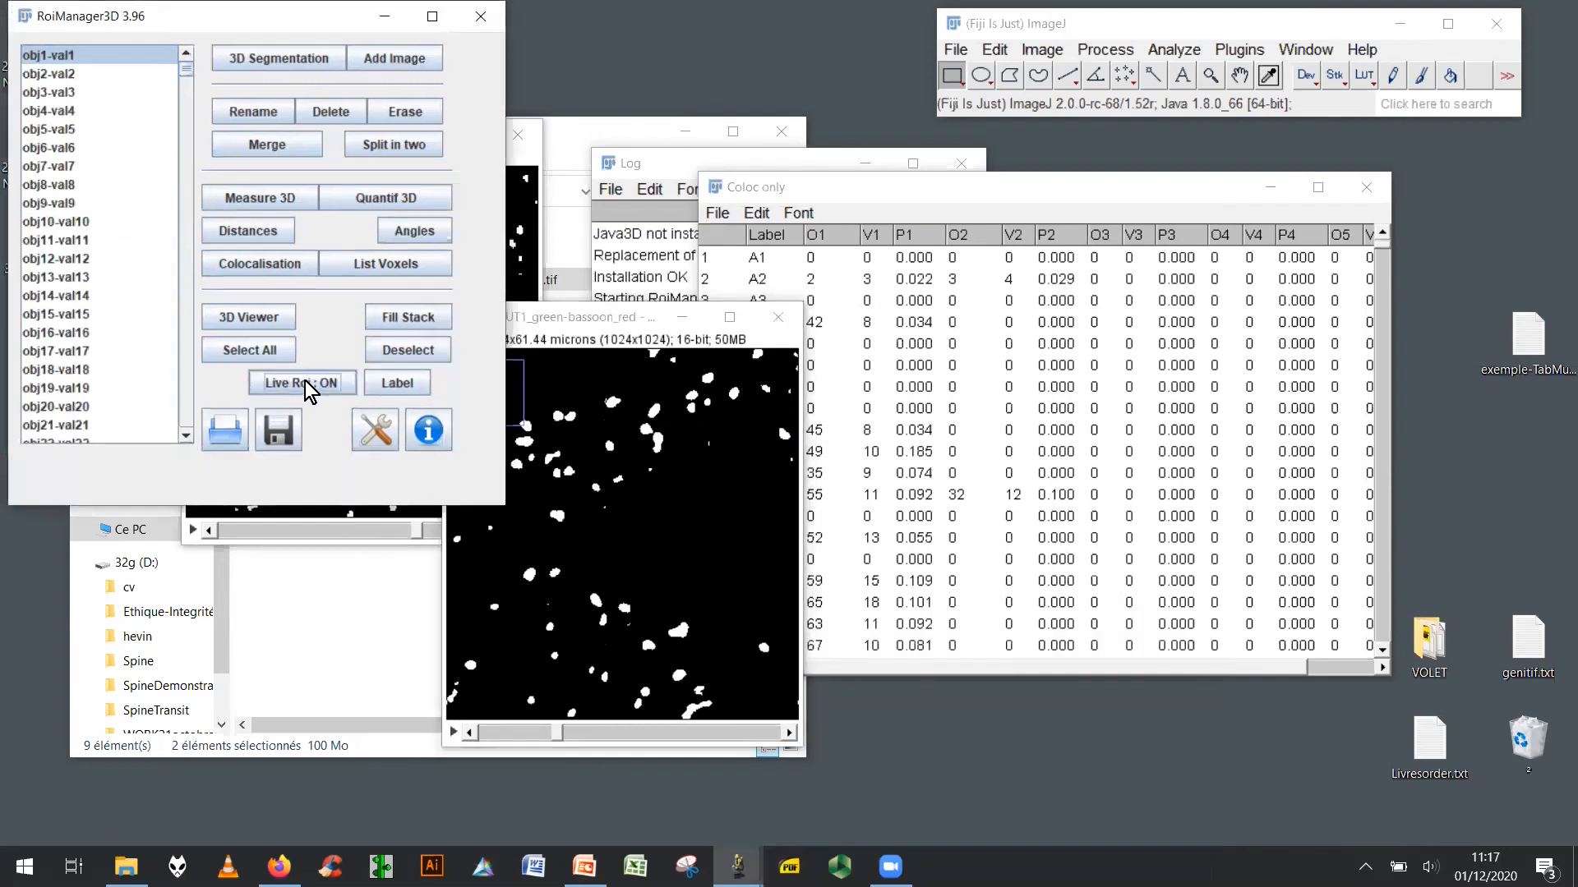
pyautogui.click(66, 75)
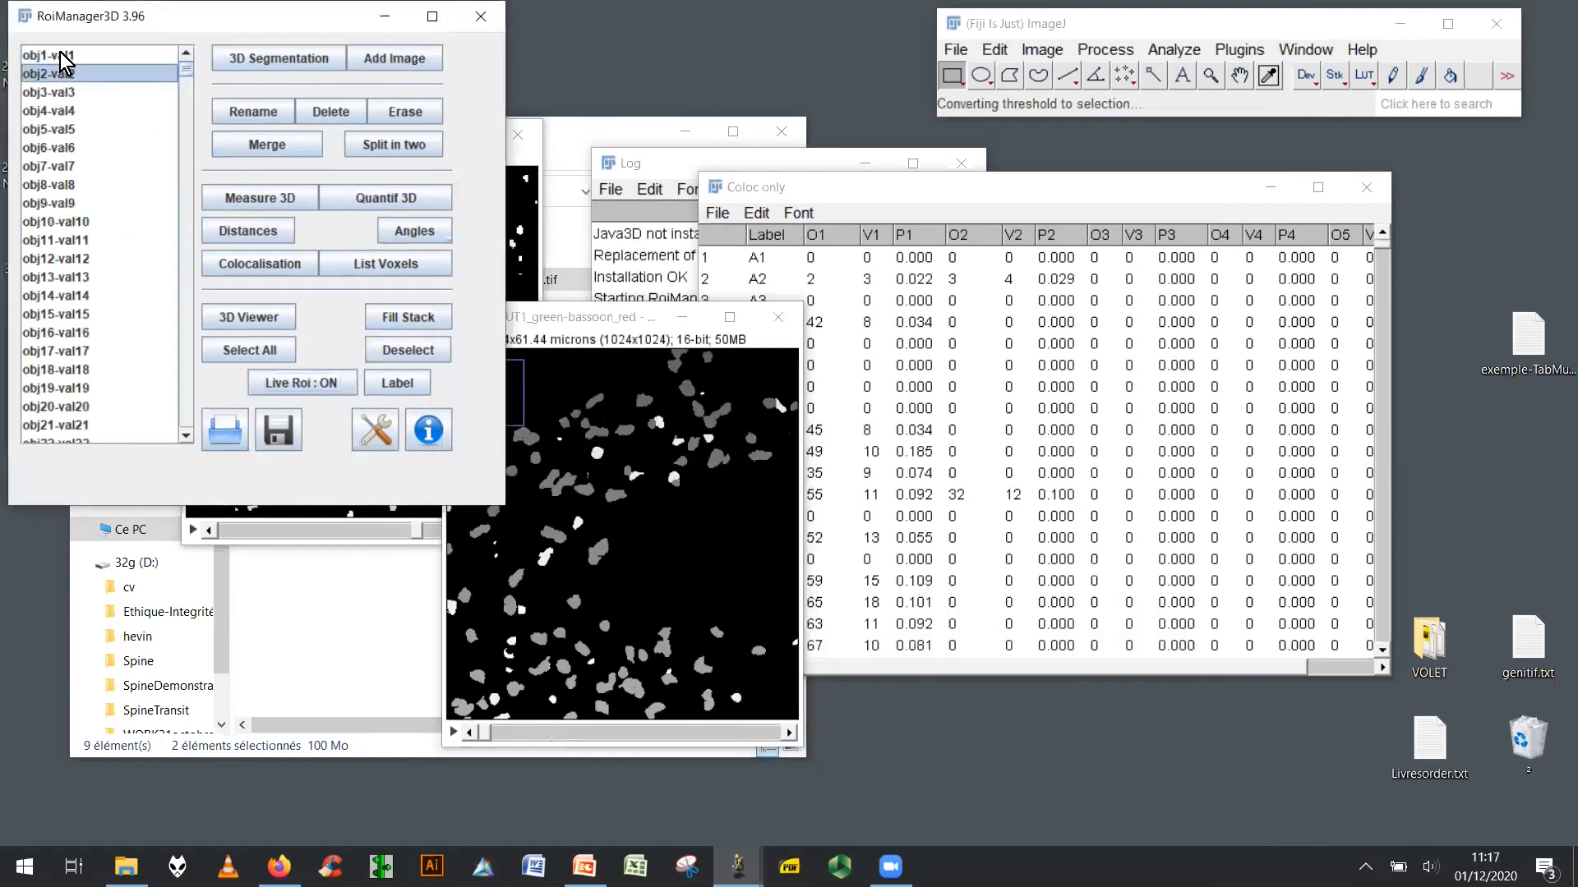
pyautogui.click(61, 53)
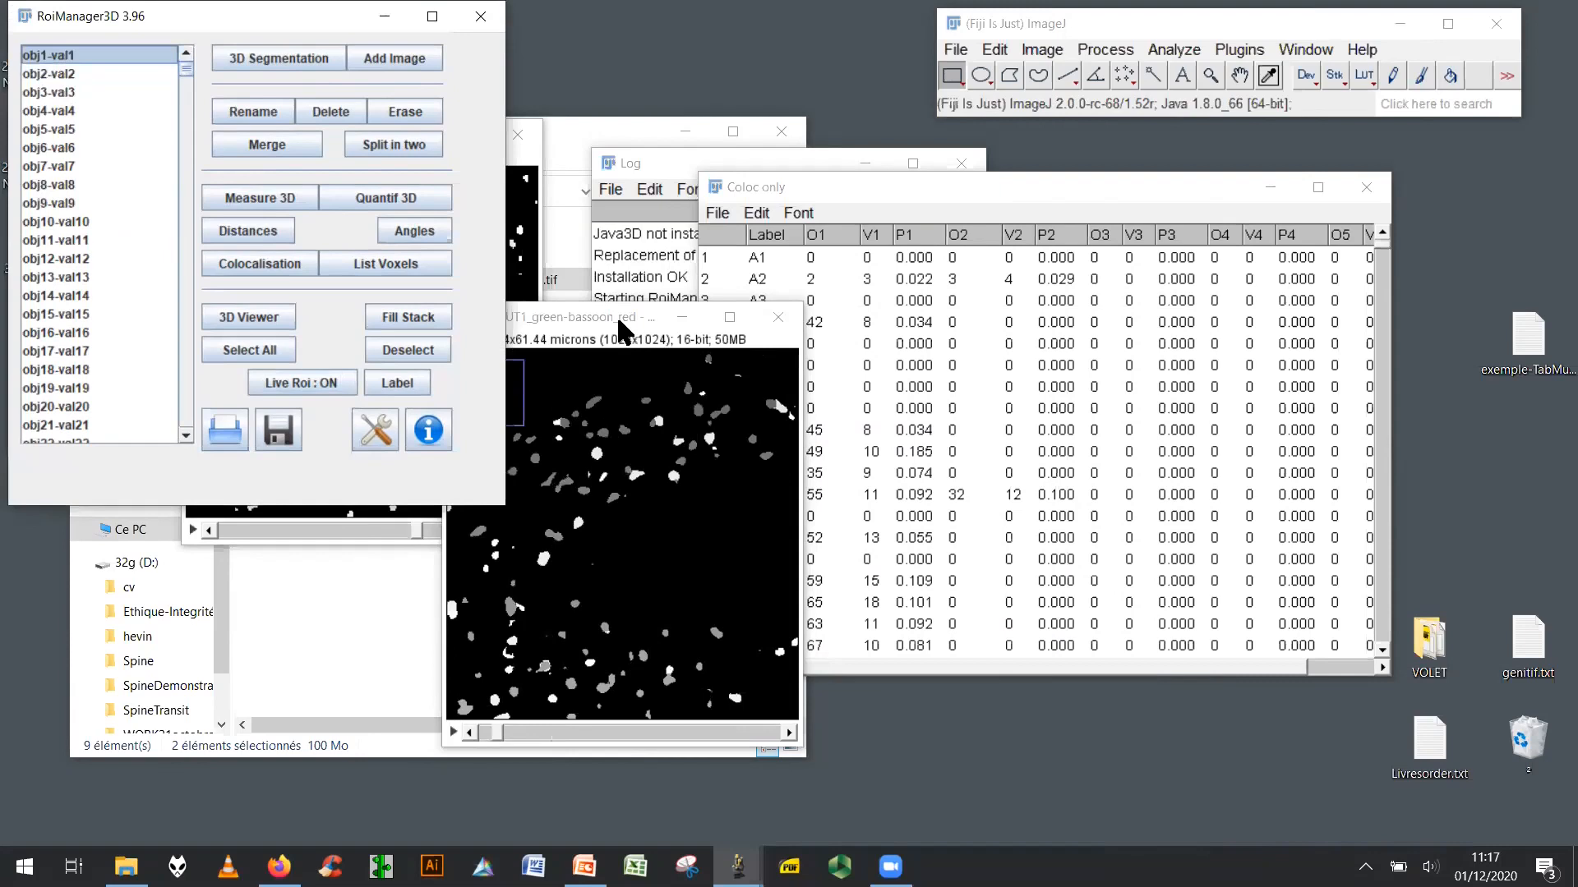
# Reposition the VGLUT1 stack and the 3D Manager clear of the Coloc only table, and select object obj9-val9.
pyautogui.moveTo(625, 320); pyautogui.dragTo(753, 202)
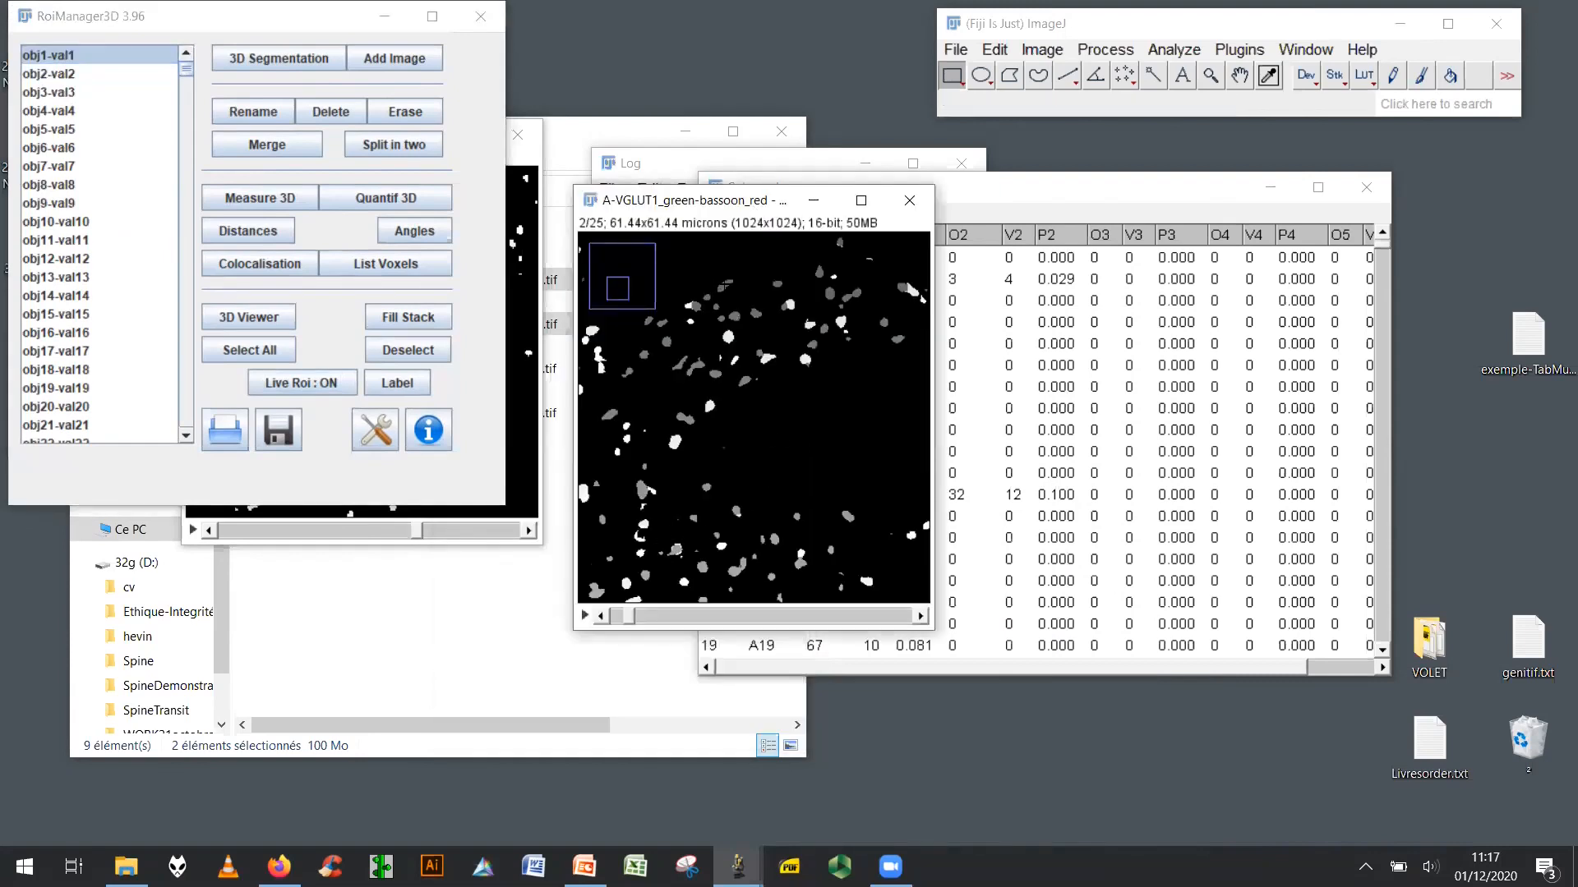
pyautogui.moveTo(735, 196); pyautogui.dragTo(413, 632)
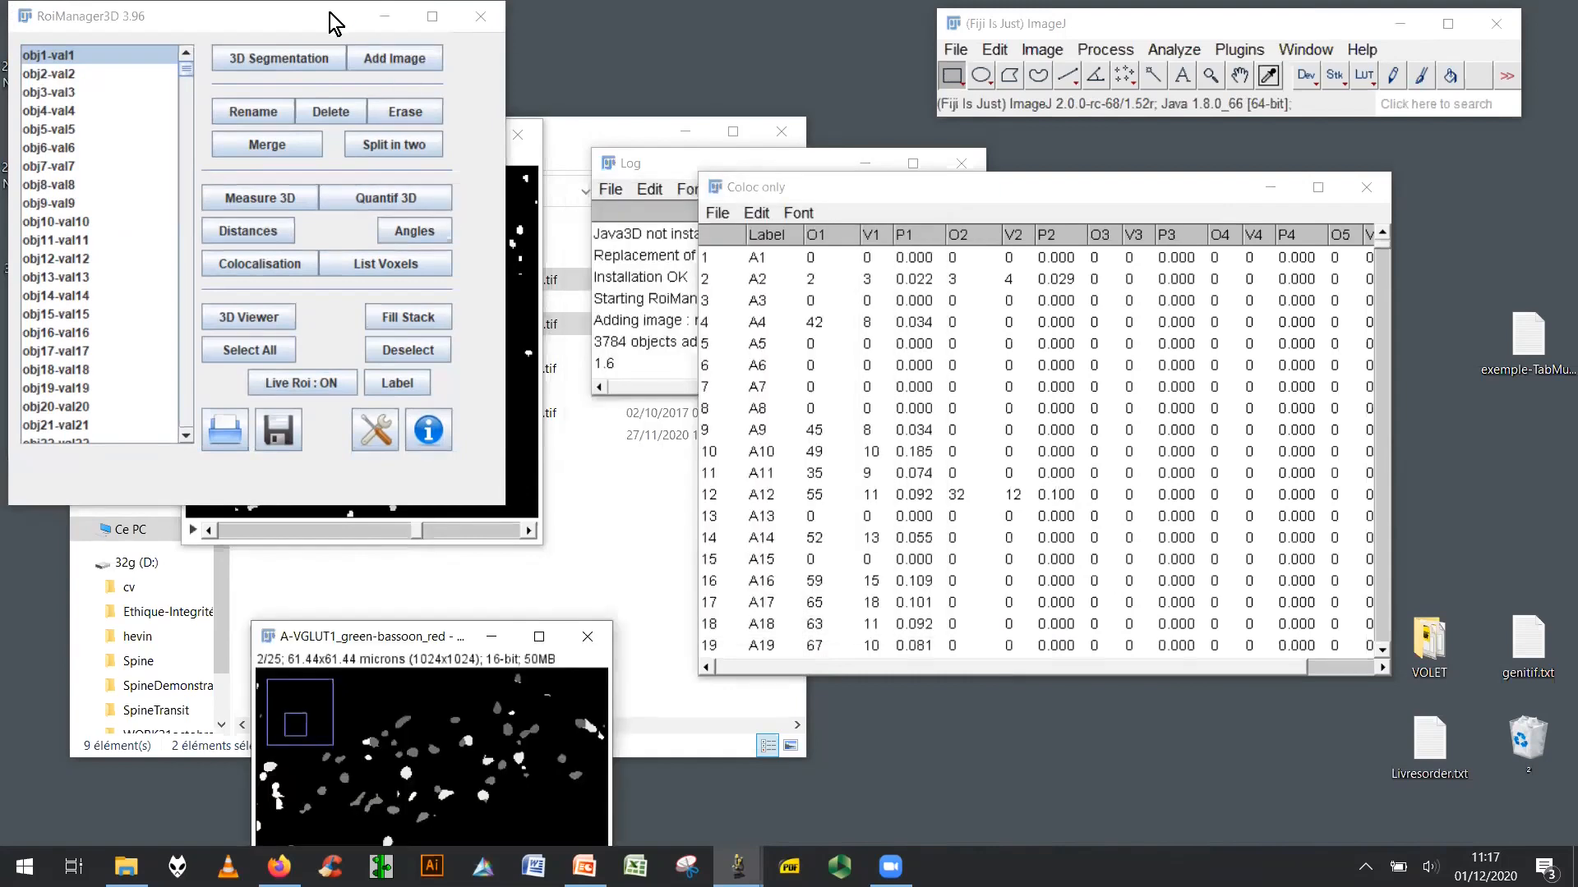
pyautogui.moveTo(329, 12); pyautogui.dragTo(509, 699)
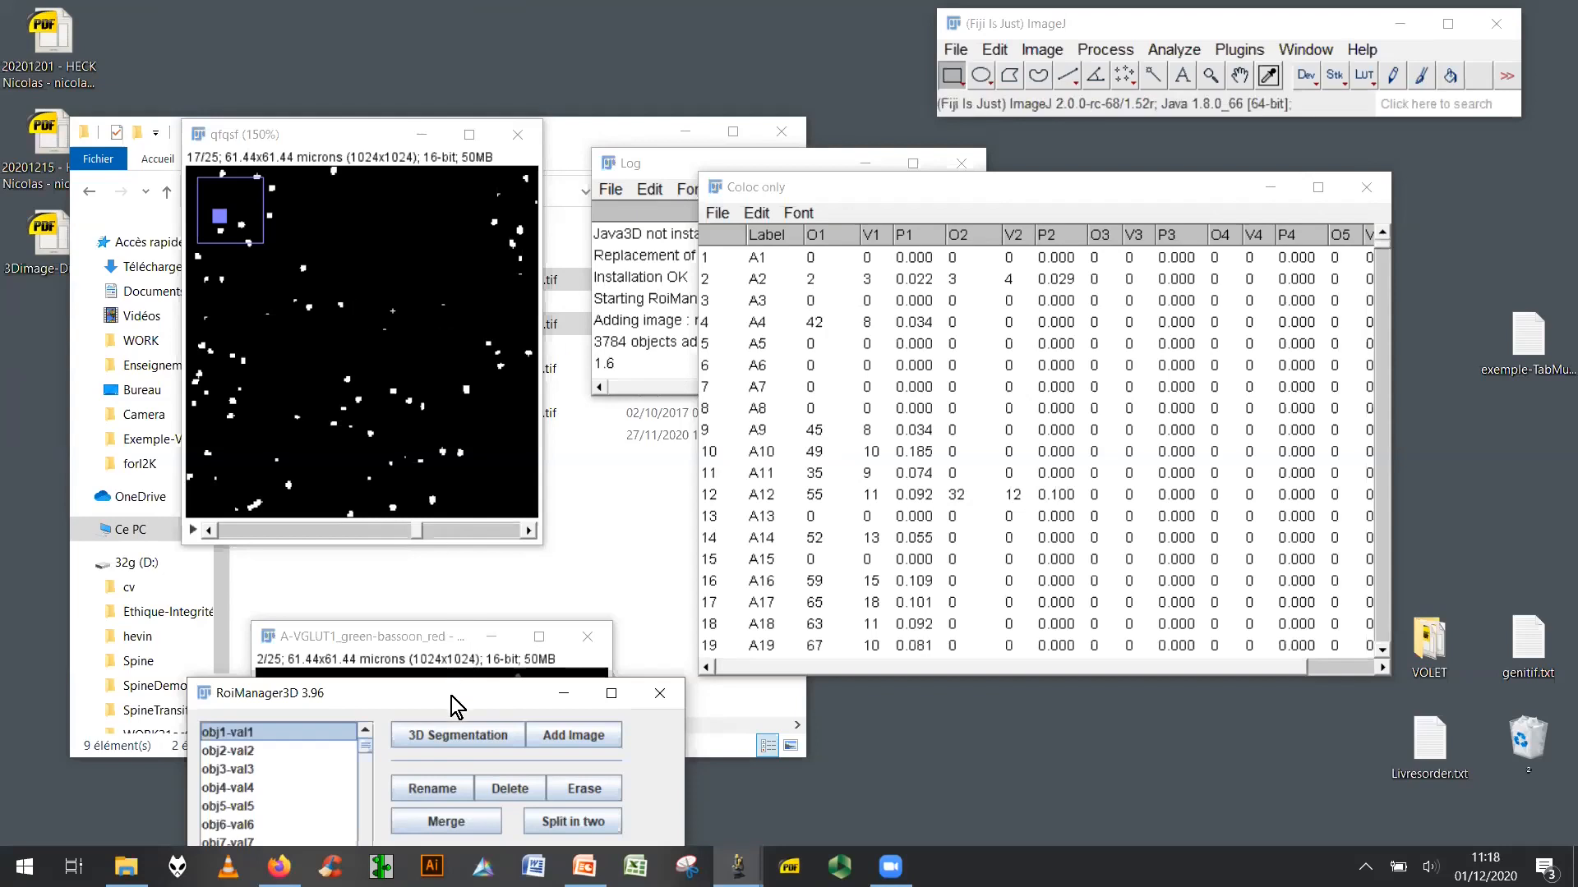
pyautogui.moveTo(455, 705); pyautogui.dragTo(465, 224)
pyautogui.click(244, 401)
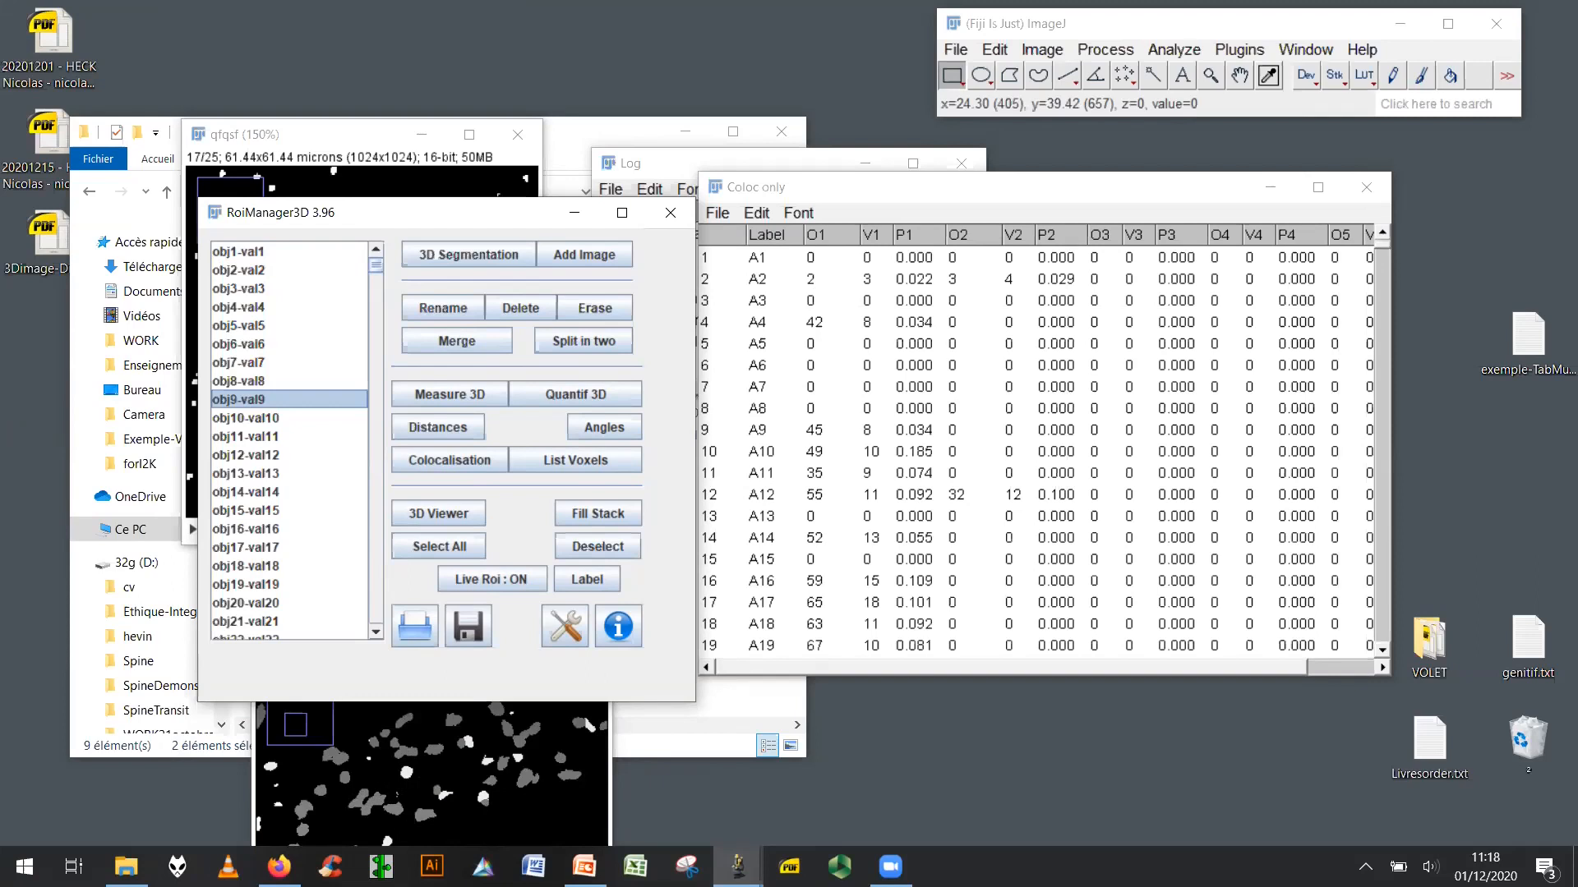
# Bring the Coloc only table beside the 3D Manager's object list and highlight the row for A12.
pyautogui.click(856, 188)
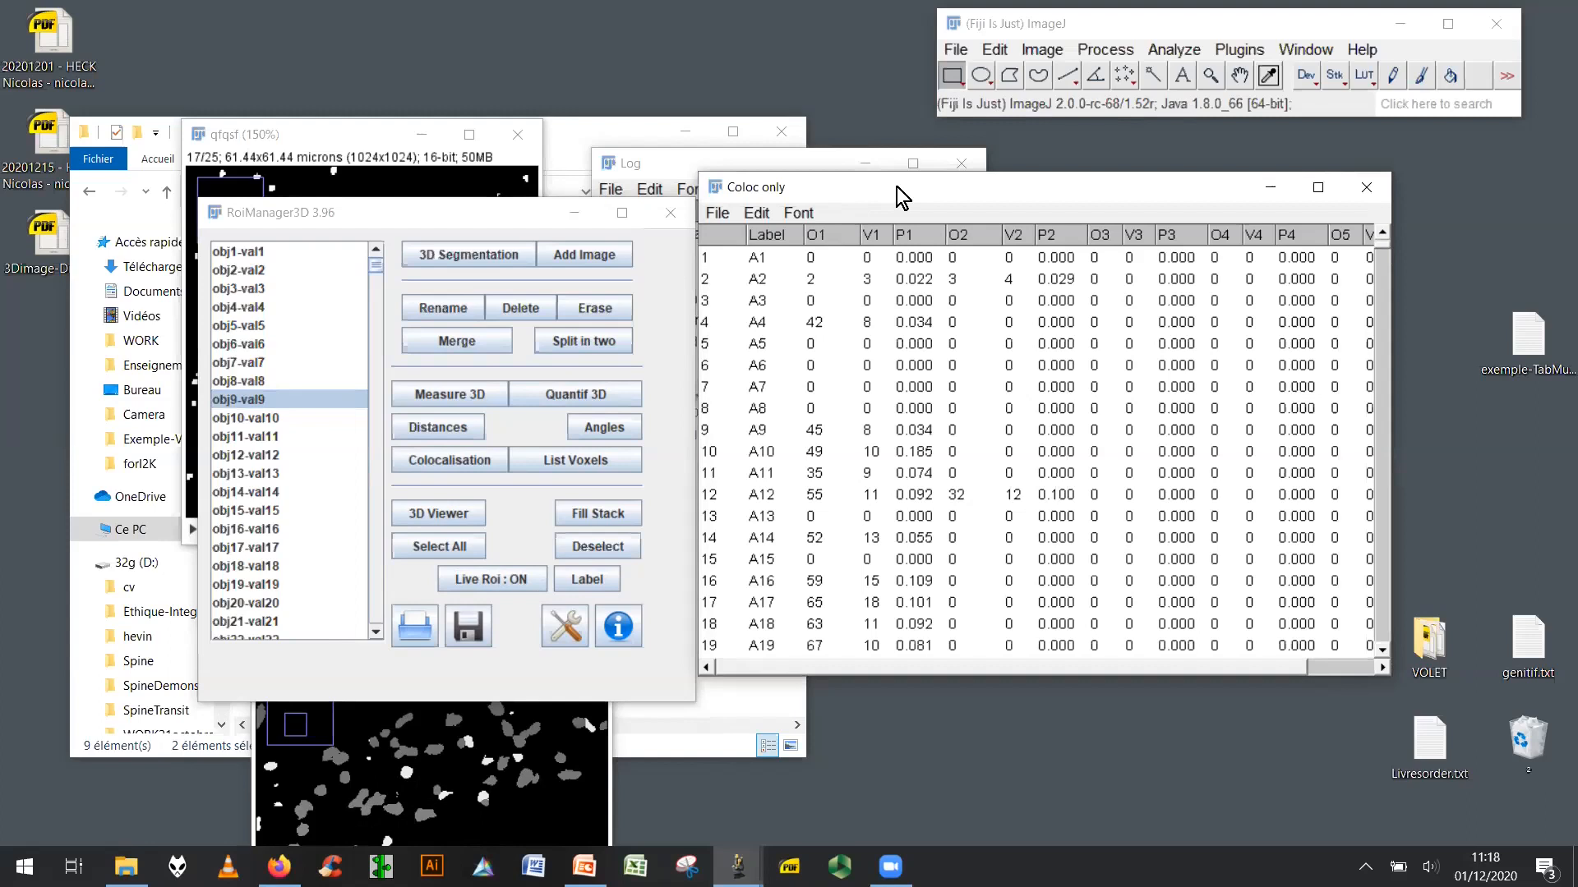
pyautogui.moveTo(896, 186); pyautogui.dragTo(778, 157)
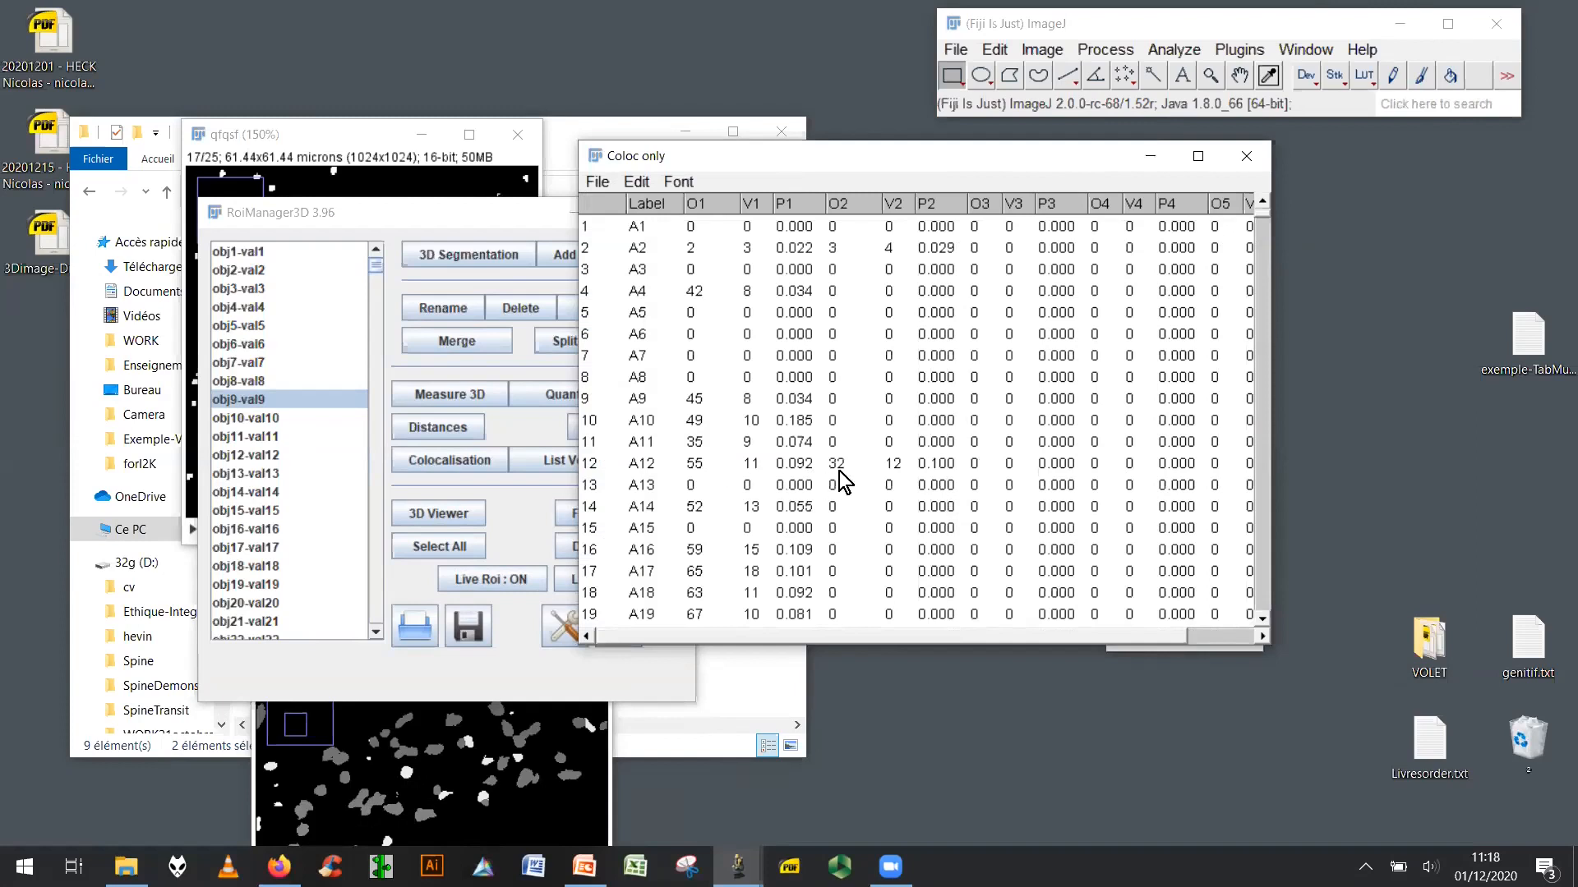
pyautogui.click(591, 466)
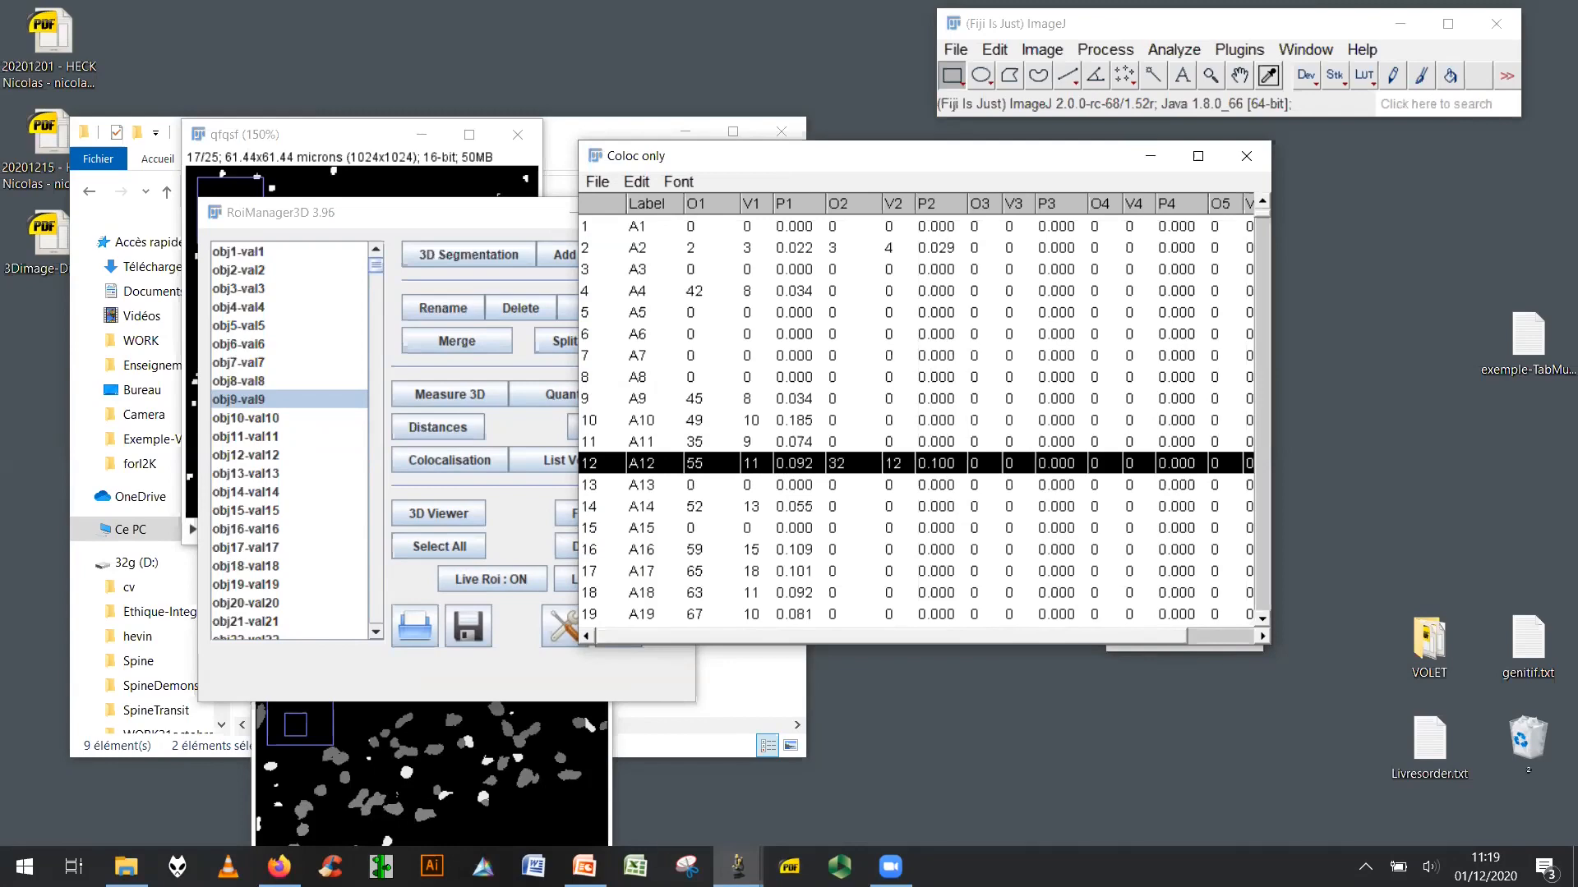
# Switch to PowerPoint to review the bassoon and VGLUT1 colocalisation graphs, and return to the Coloc only table.
pyautogui.click(584, 866)
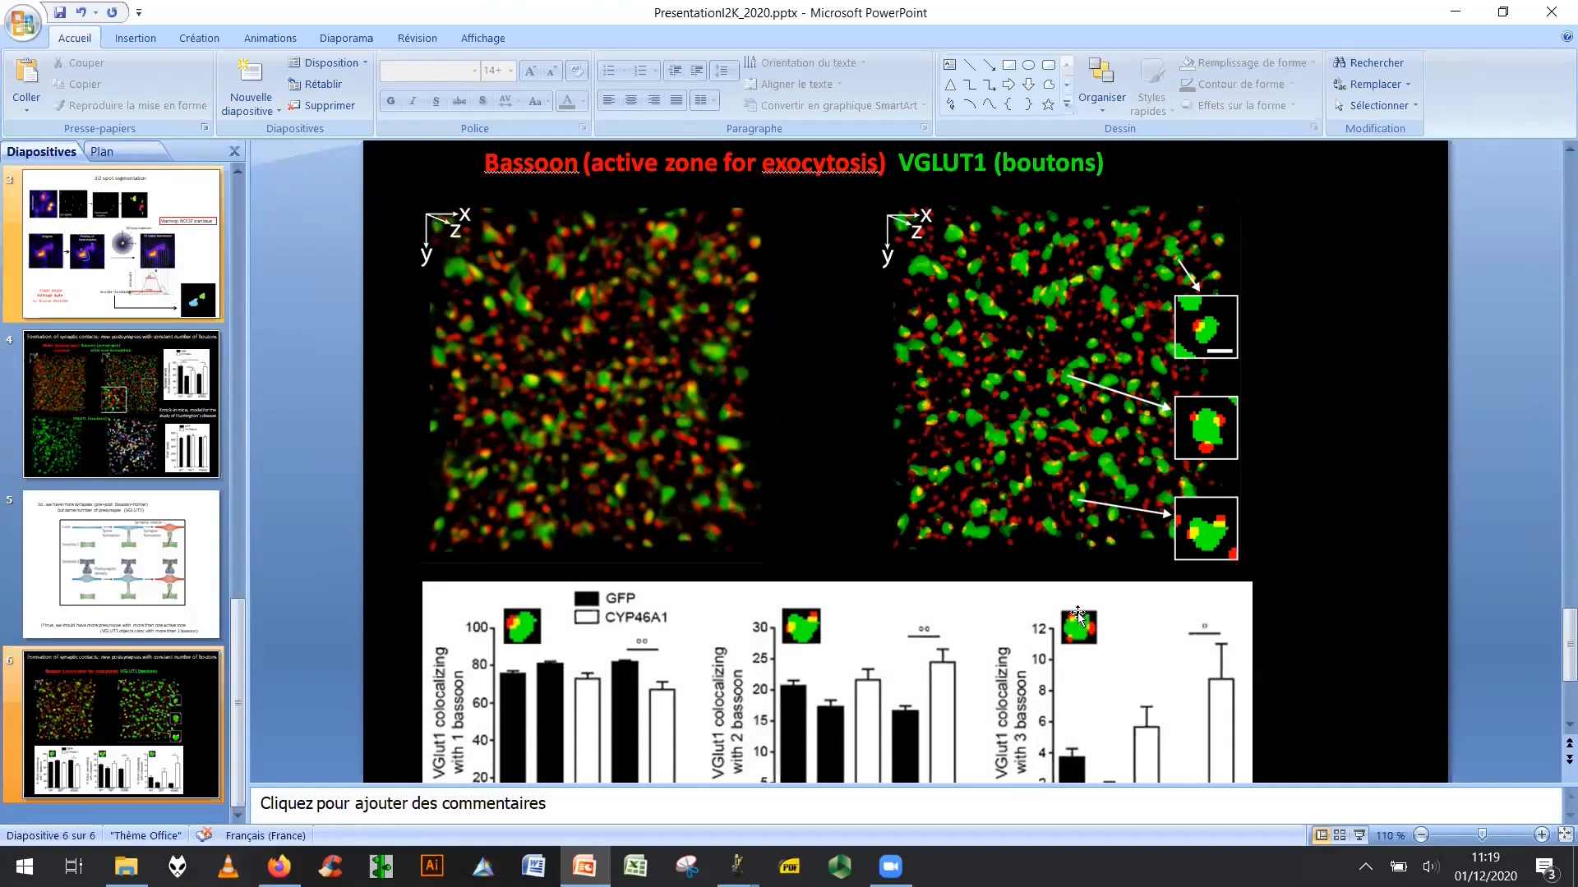
pyautogui.click(1463, 14)
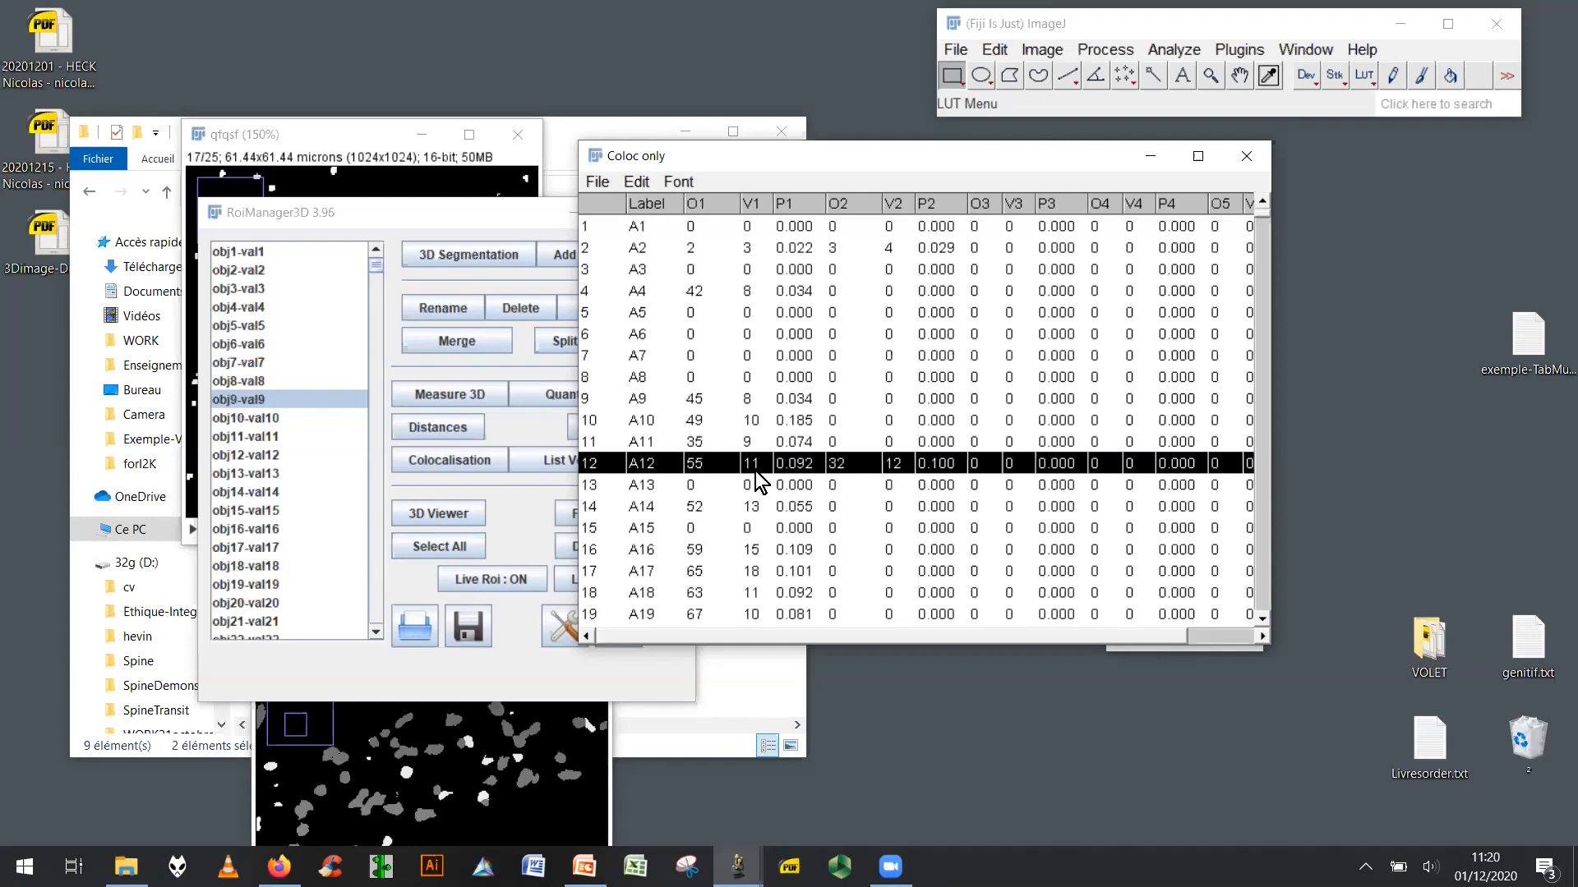
# Clear away the Coloc only table and place the 3D Manager beside the qfqsf stack.
pyautogui.click(447, 224)
pyautogui.moveTo(446, 224); pyautogui.dragTo(794, 139)
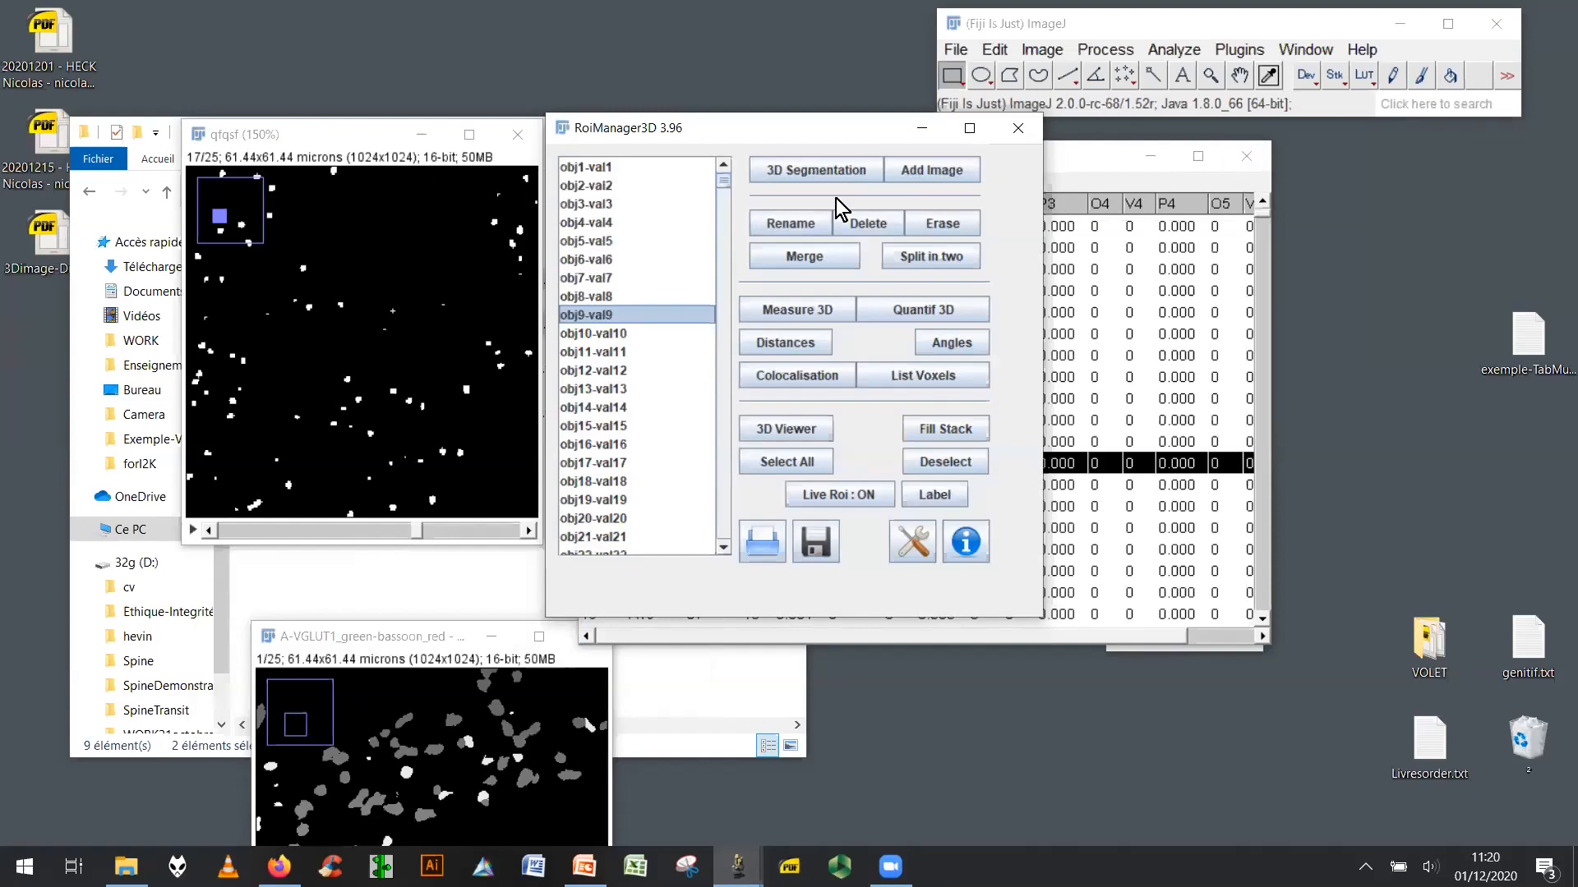
pyautogui.moveTo(733, 130); pyautogui.dragTo(909, 172)
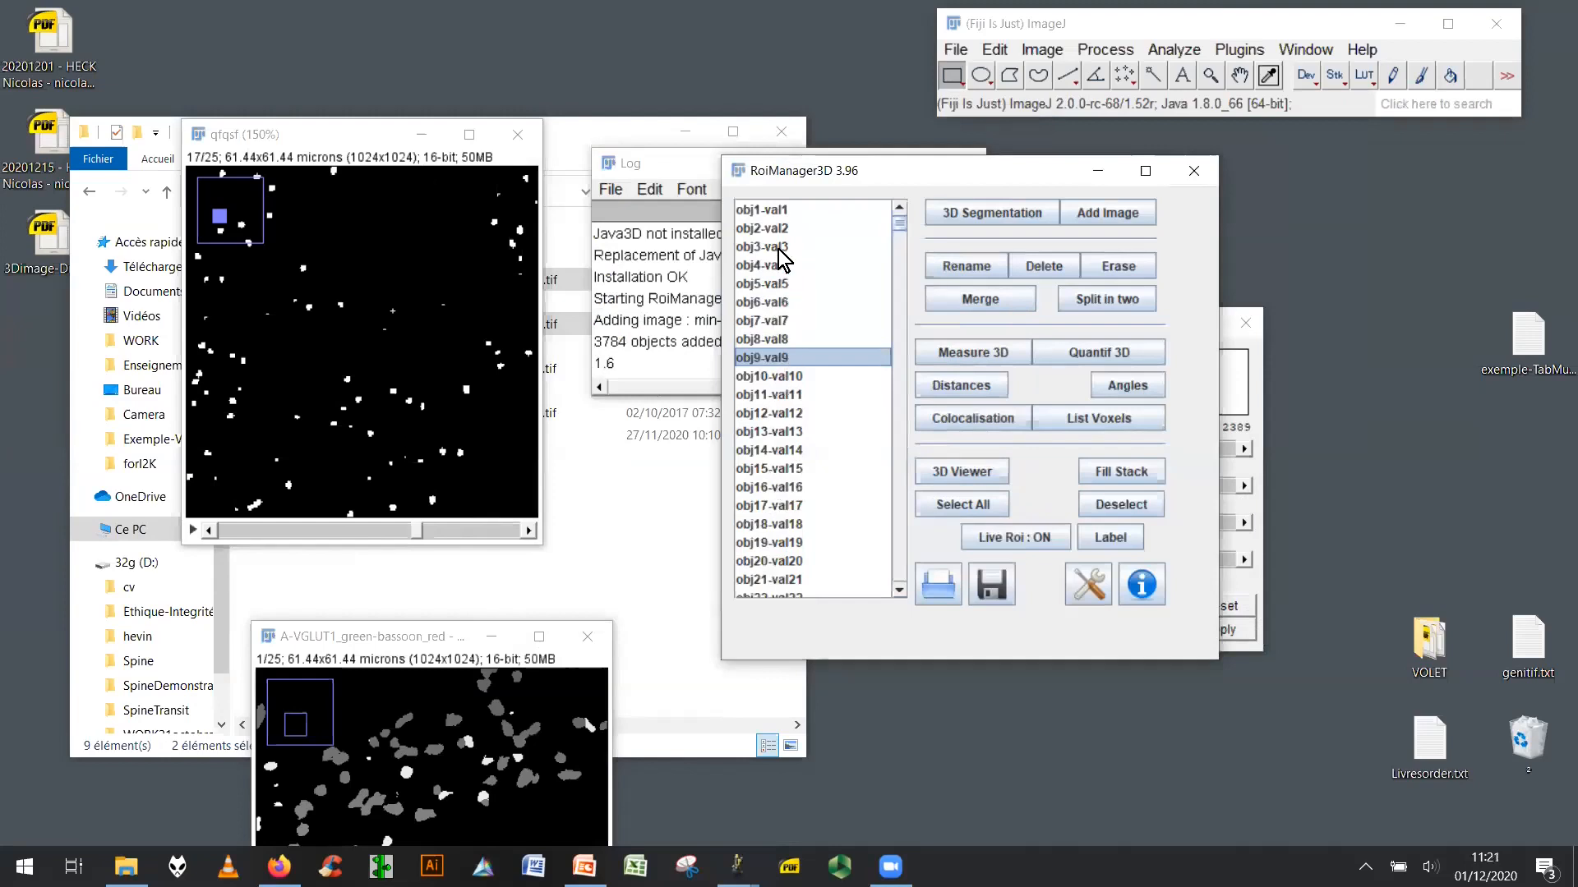
pyautogui.click(351, 145)
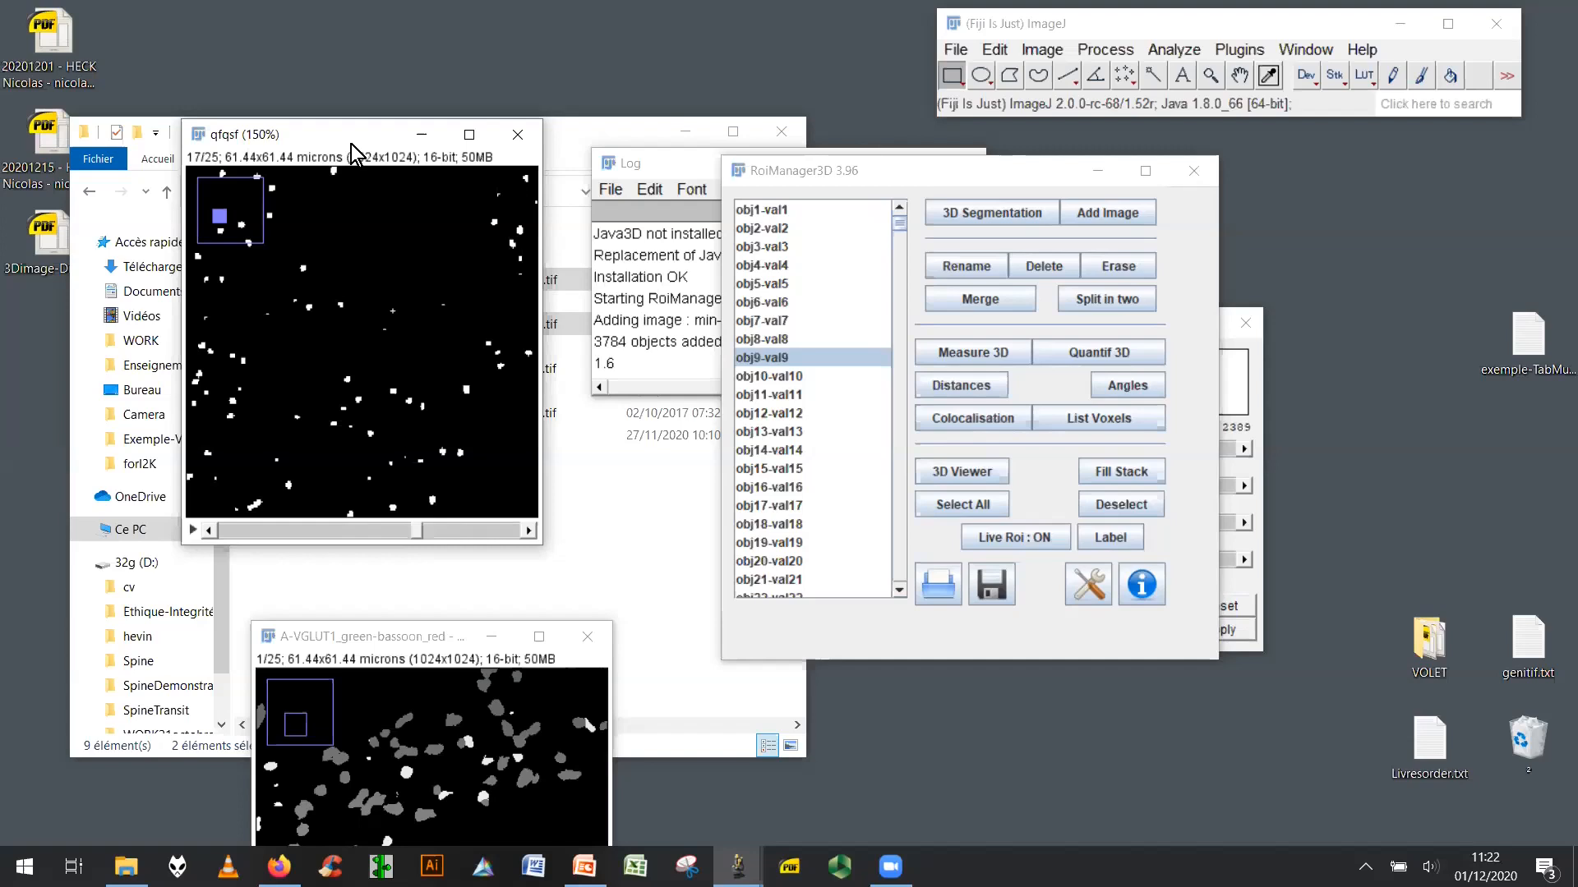
pyautogui.click(841, 173)
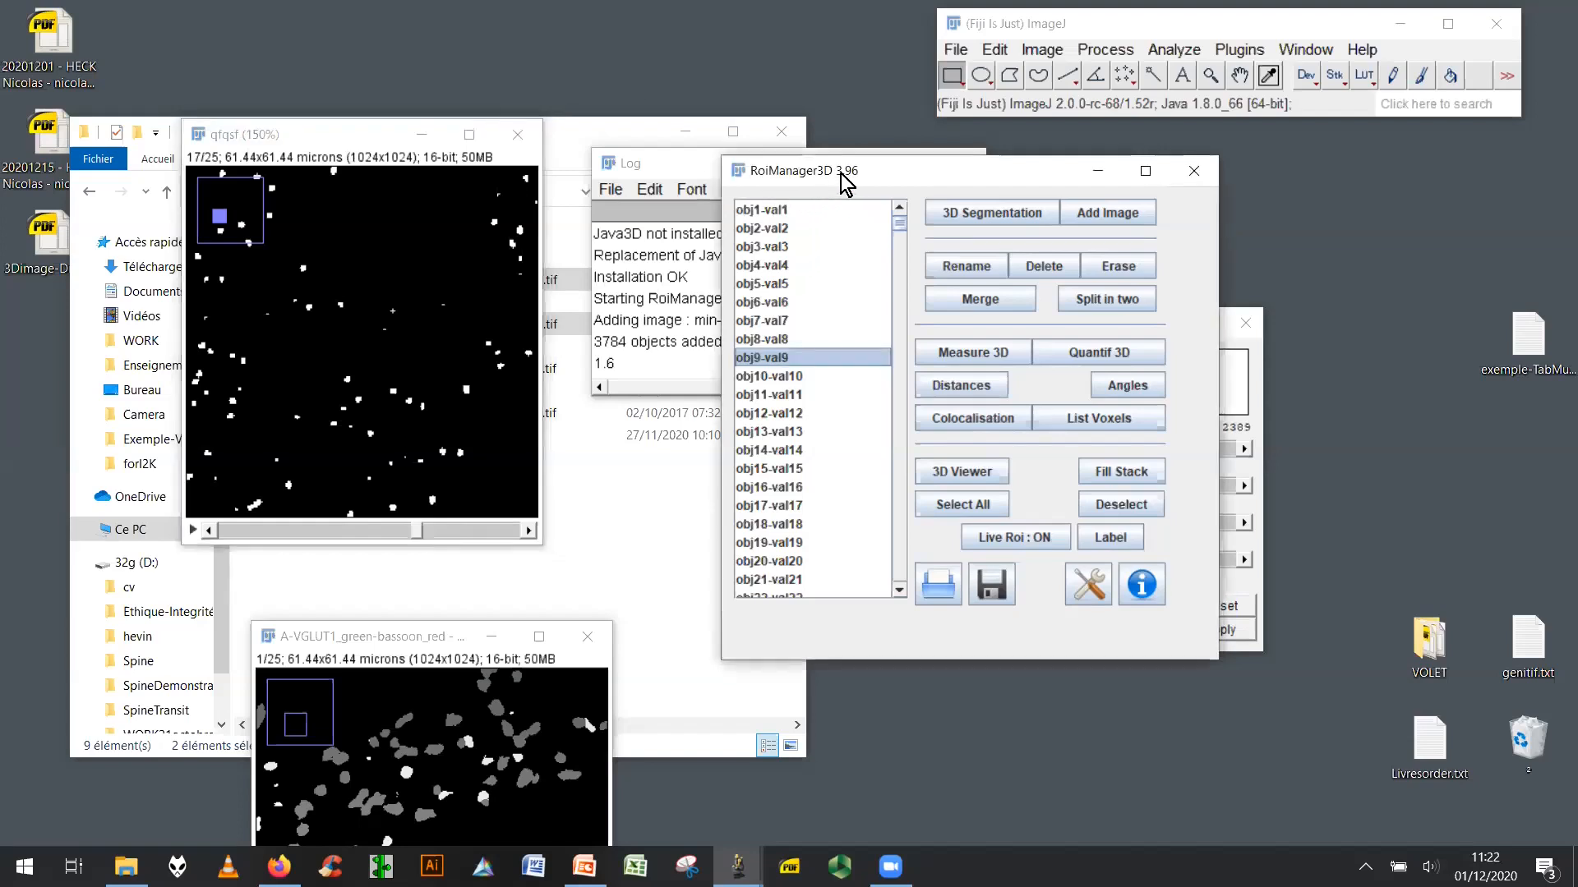
pyautogui.moveTo(841, 173); pyautogui.dragTo(714, 154)
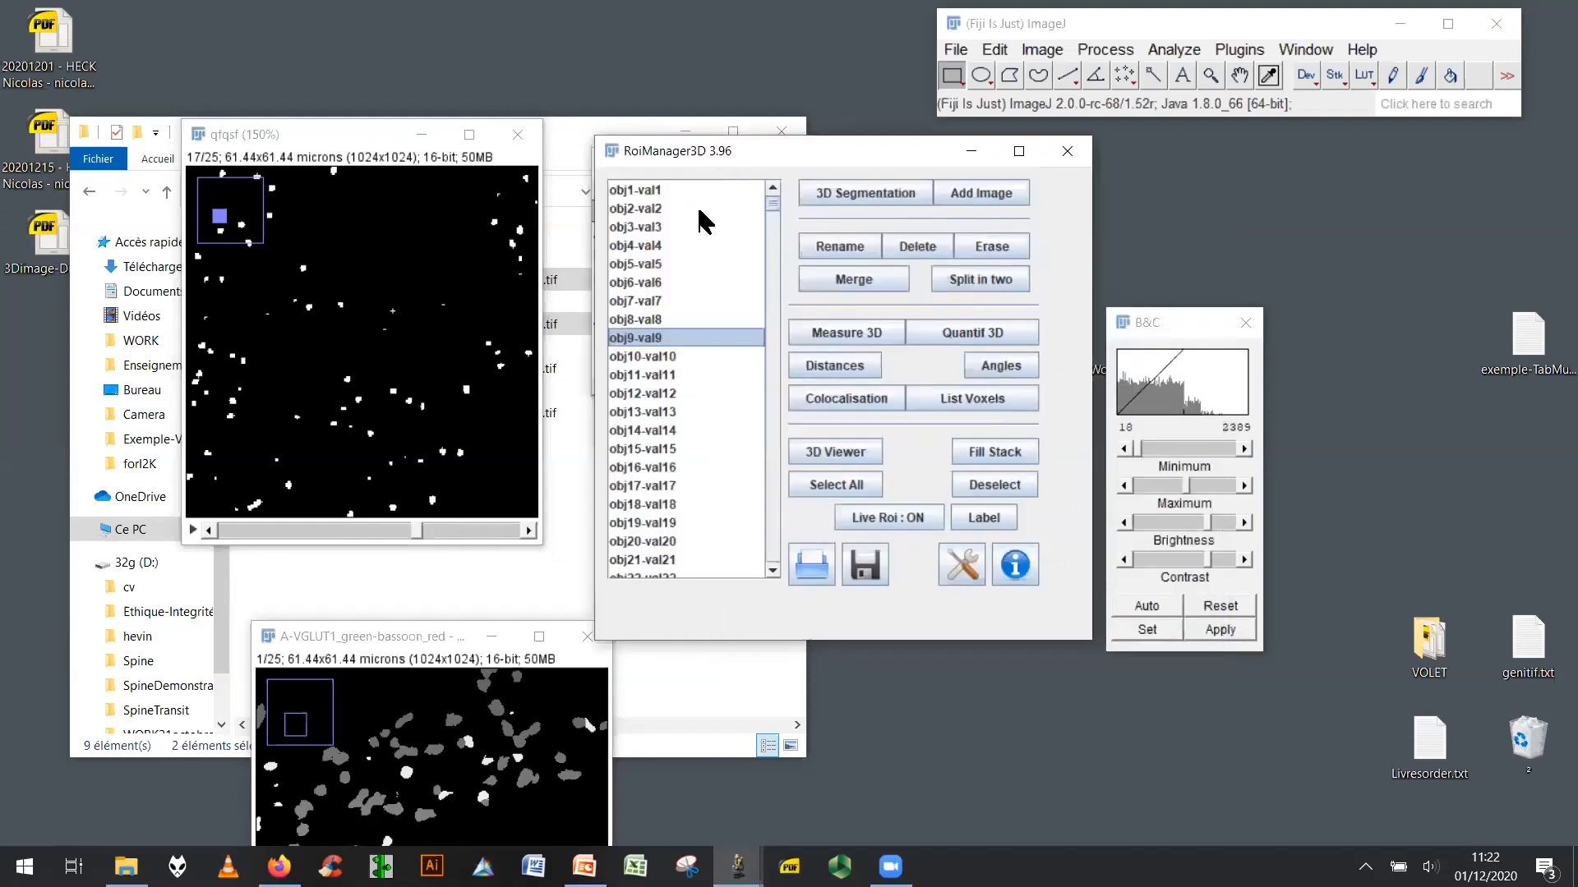
# Add obj4-val4 to the obj9-val9 selection, measure their colocalisation, and review the full-width 3D Coloc table before closing it.
pyautogui.keyDown('ctrl'); pyautogui.click(651, 246); pyautogui.keyUp('ctrl')
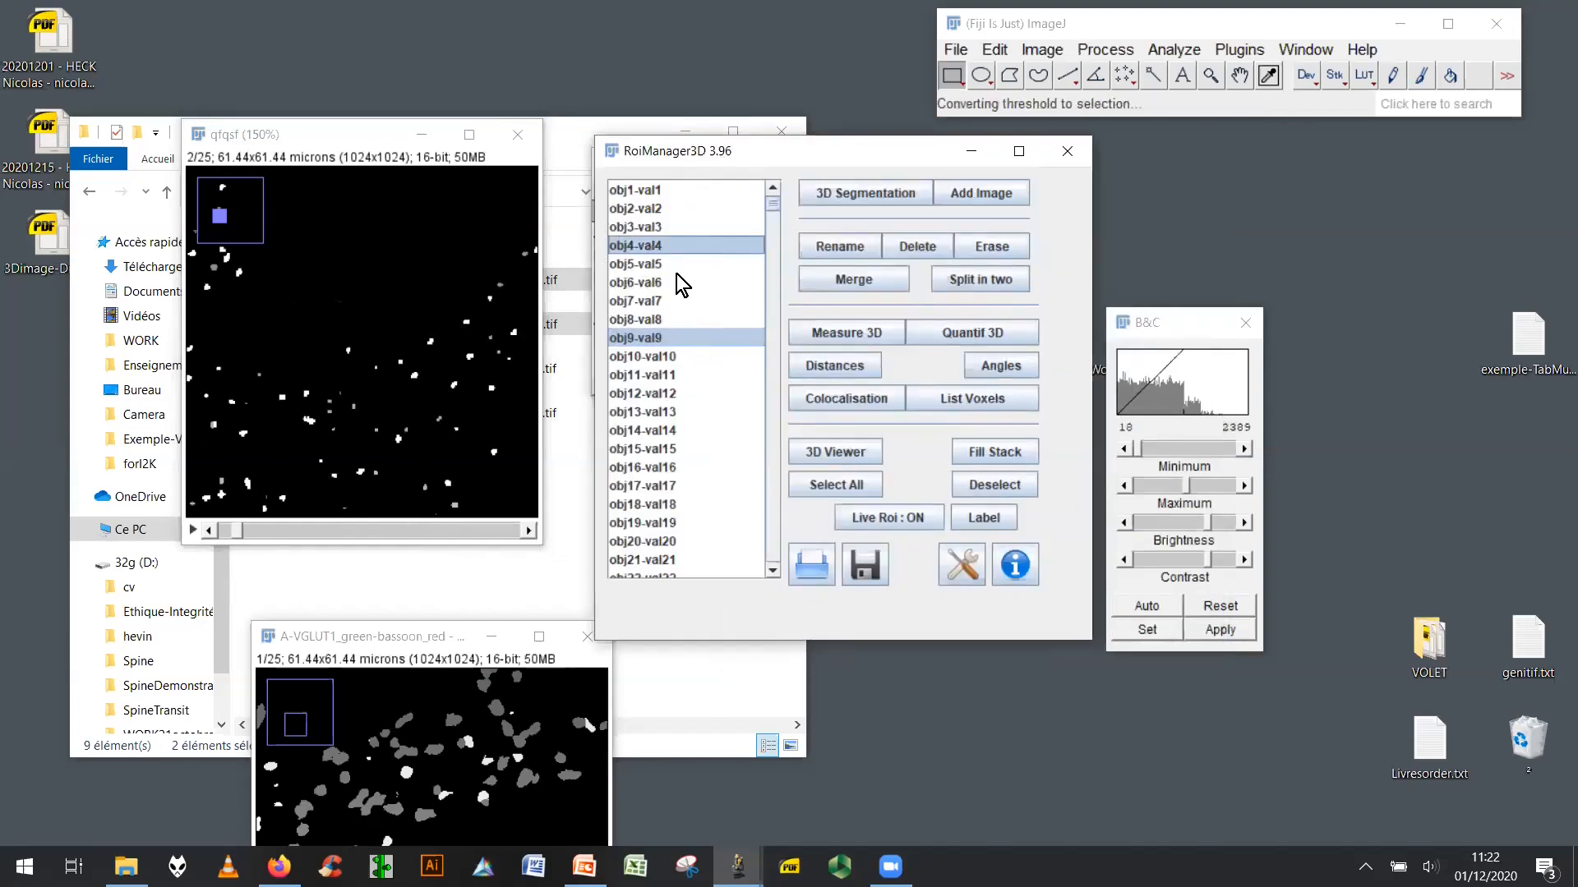
pyautogui.click(842, 402)
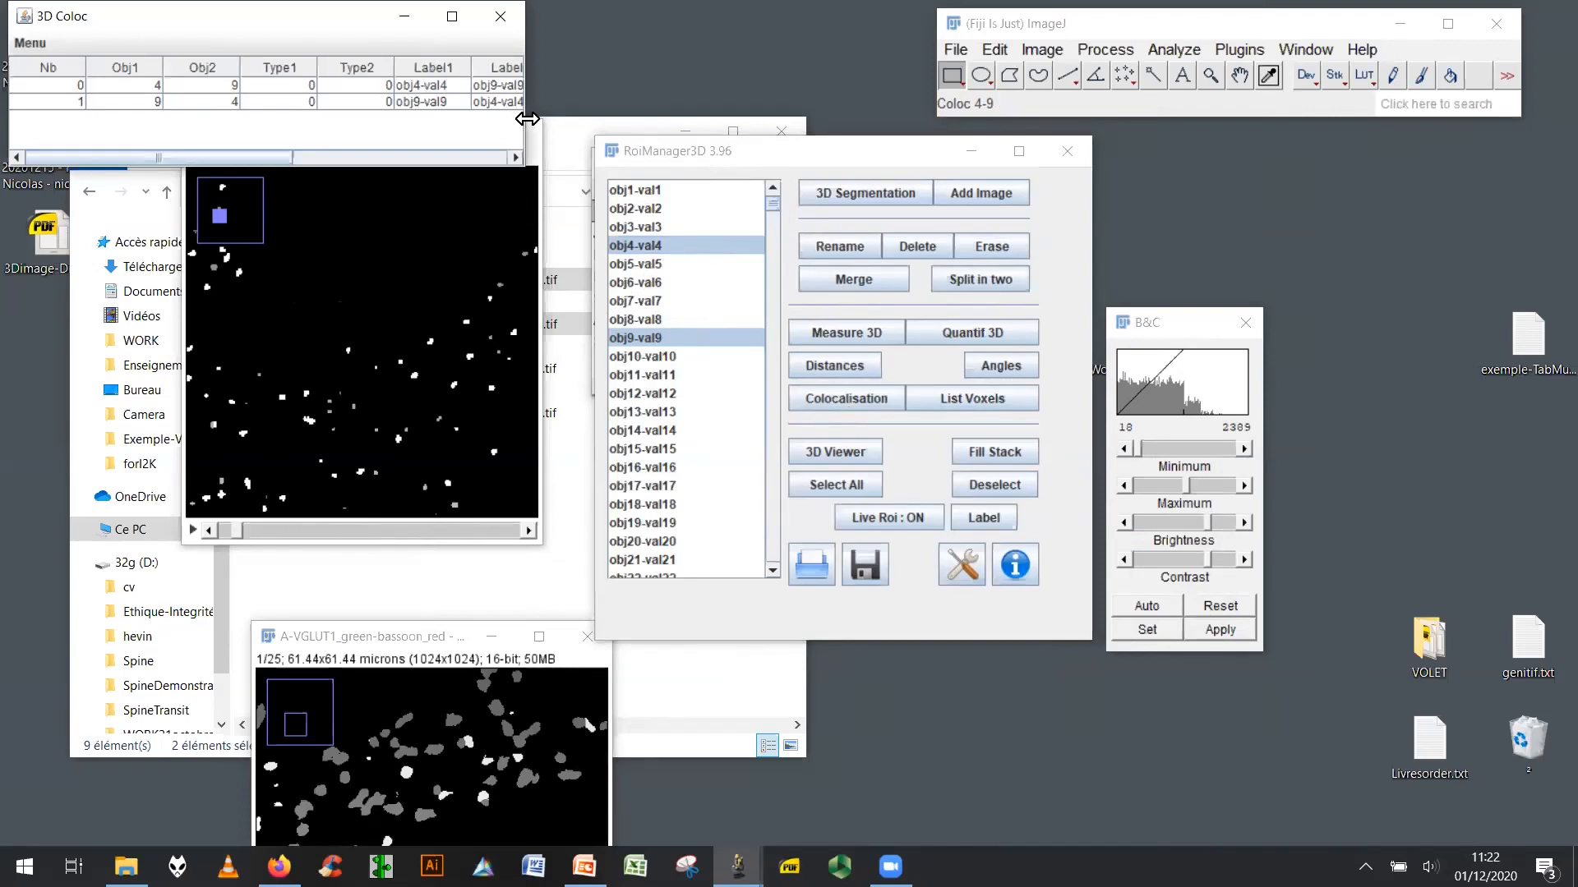
pyautogui.moveTo(527, 119); pyautogui.dragTo(1217, 100)
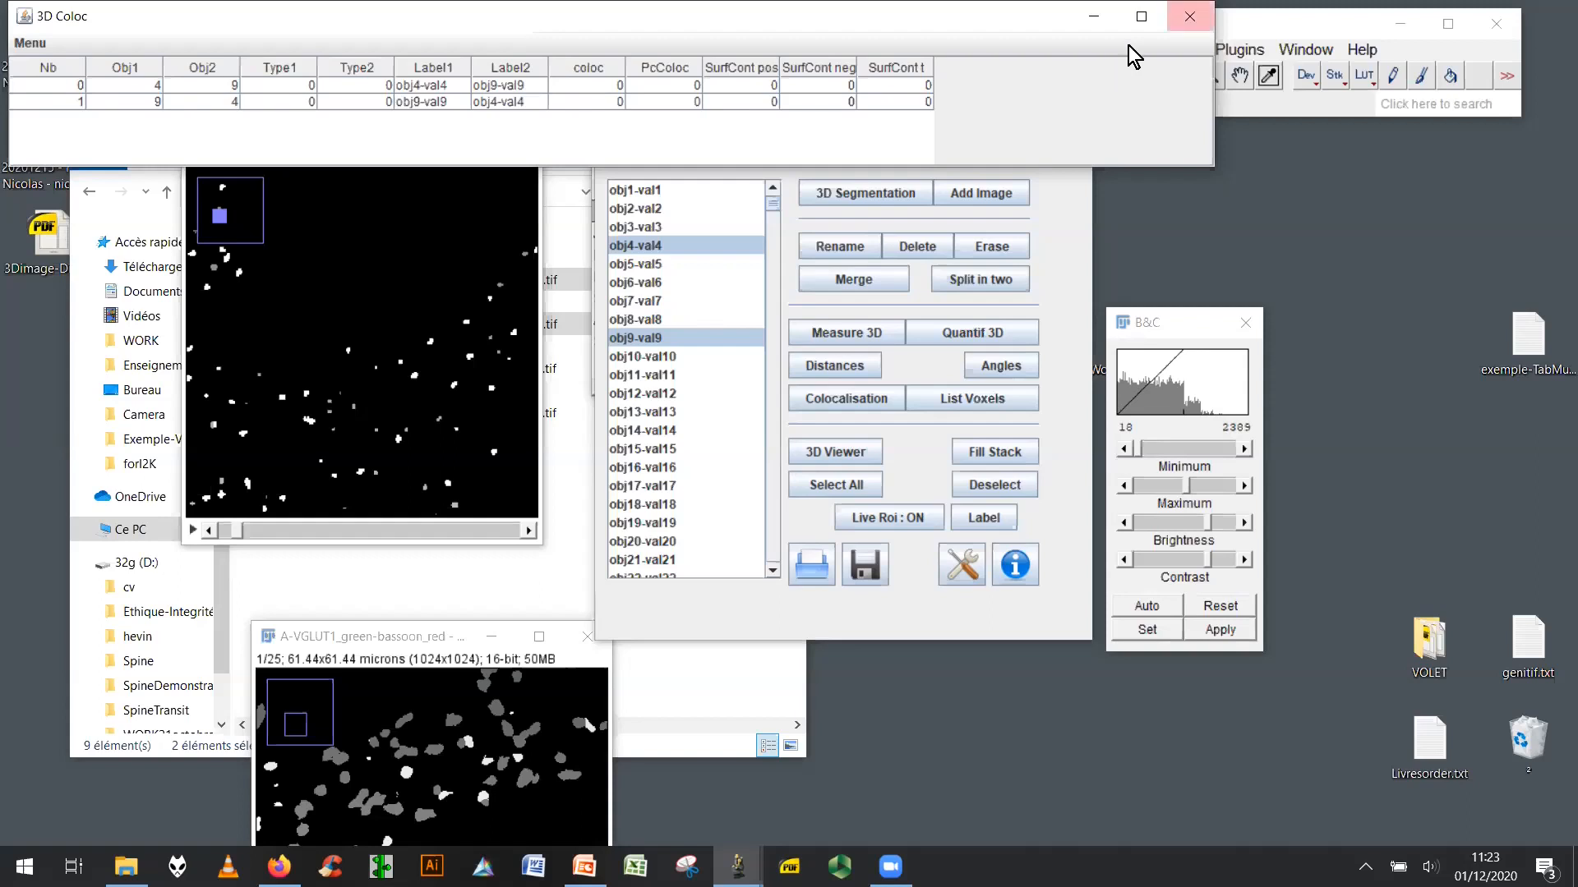
pyautogui.click(1189, 16)
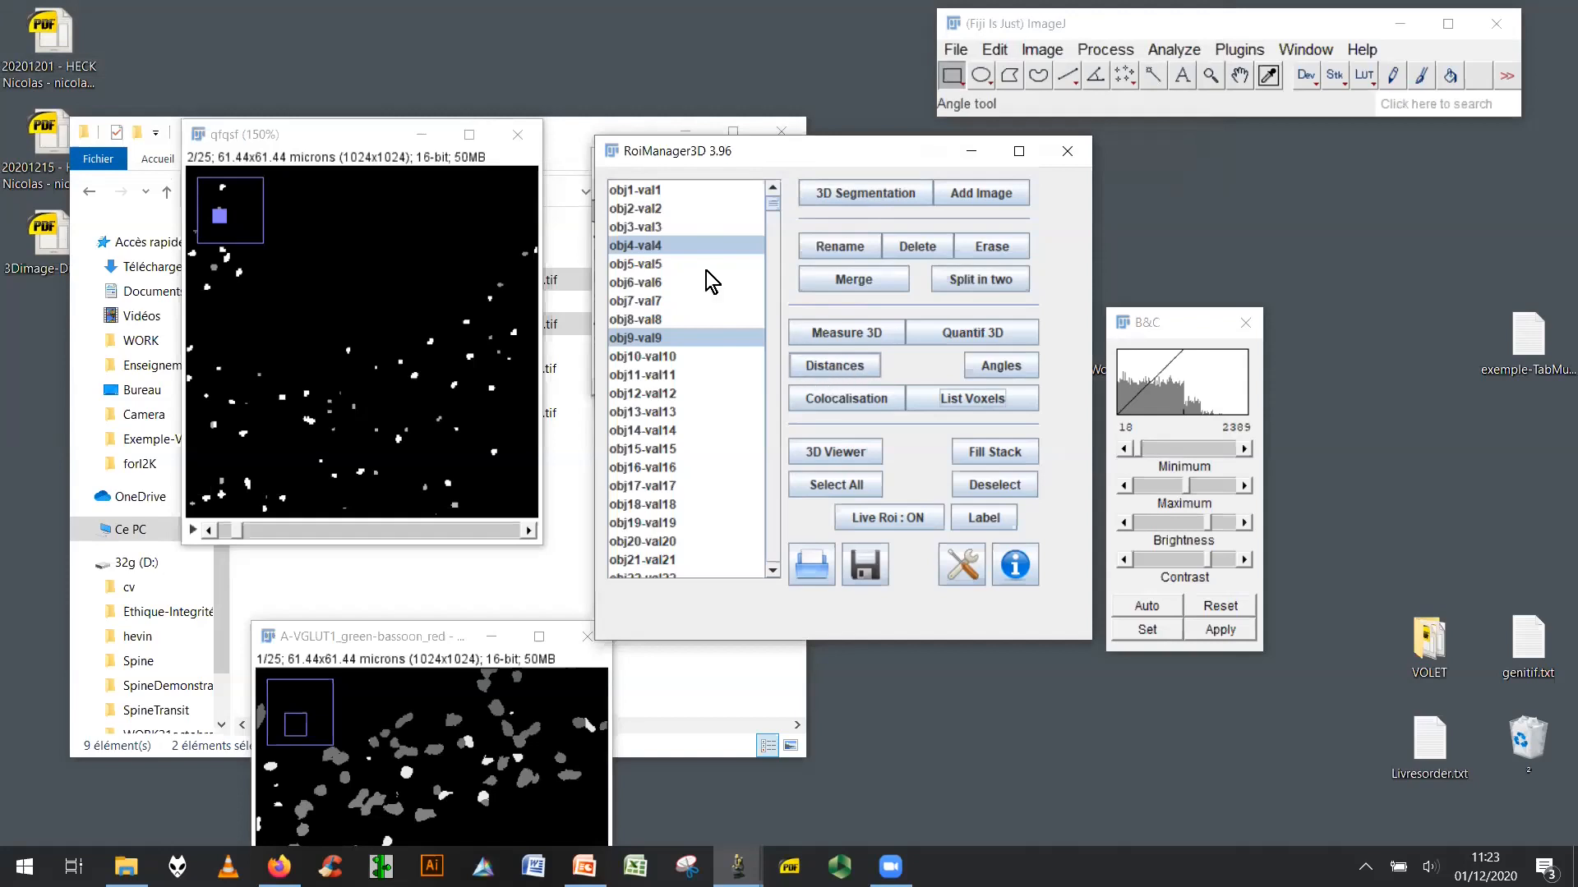
# Measure the distances between obj4-val4 and obj9-val9, and widen the 3D Distance table and its closest-object columns to read their headings.
pyautogui.click(838, 370)
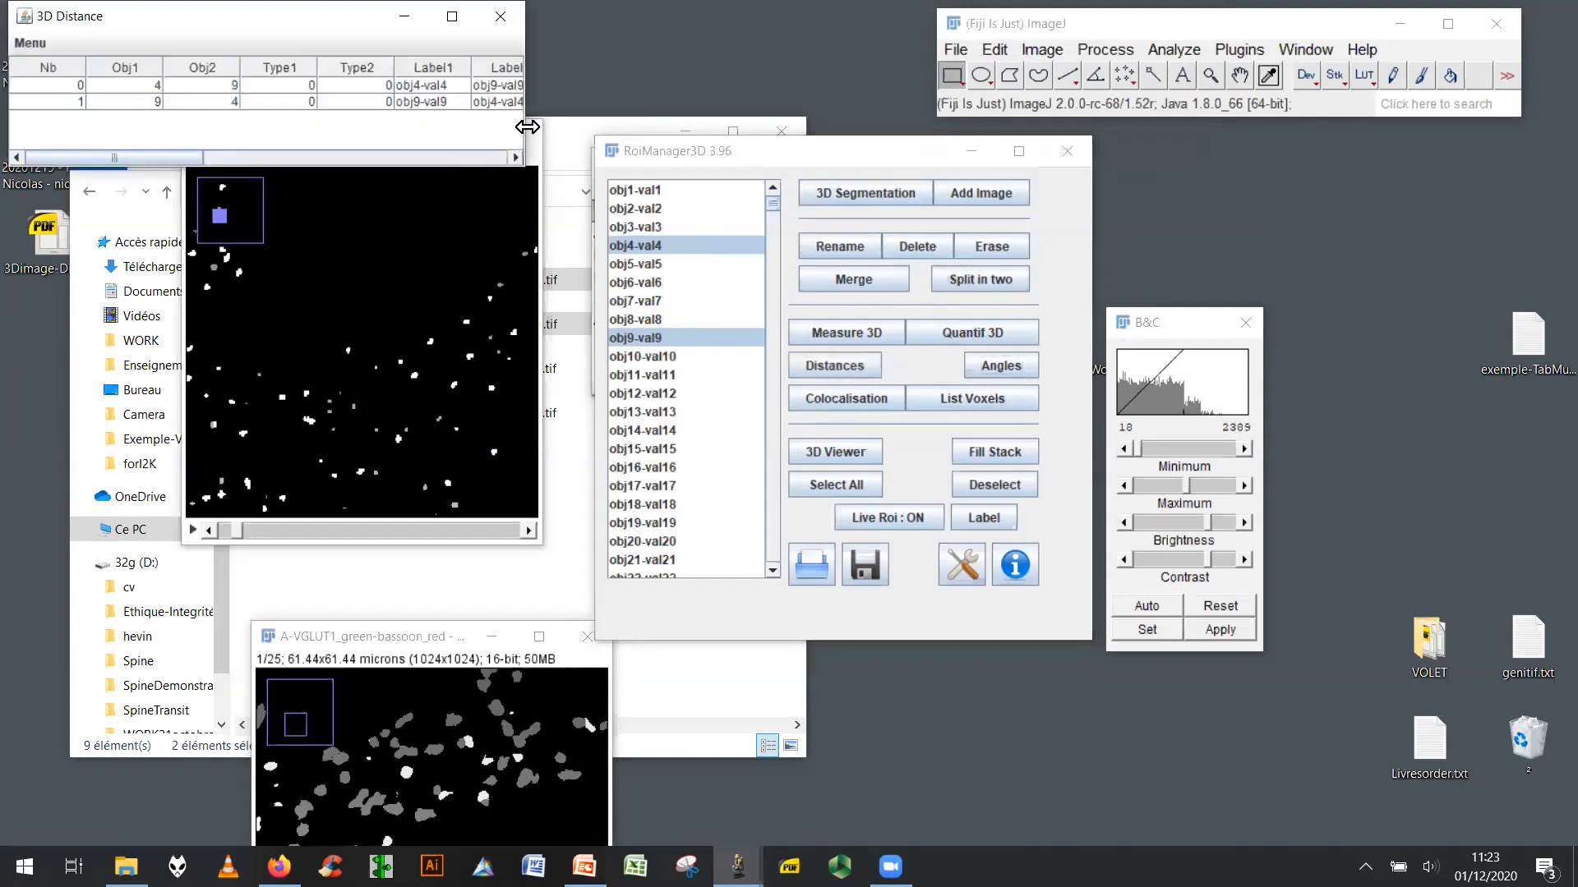
pyautogui.moveTo(527, 126); pyautogui.dragTo(1521, 130)
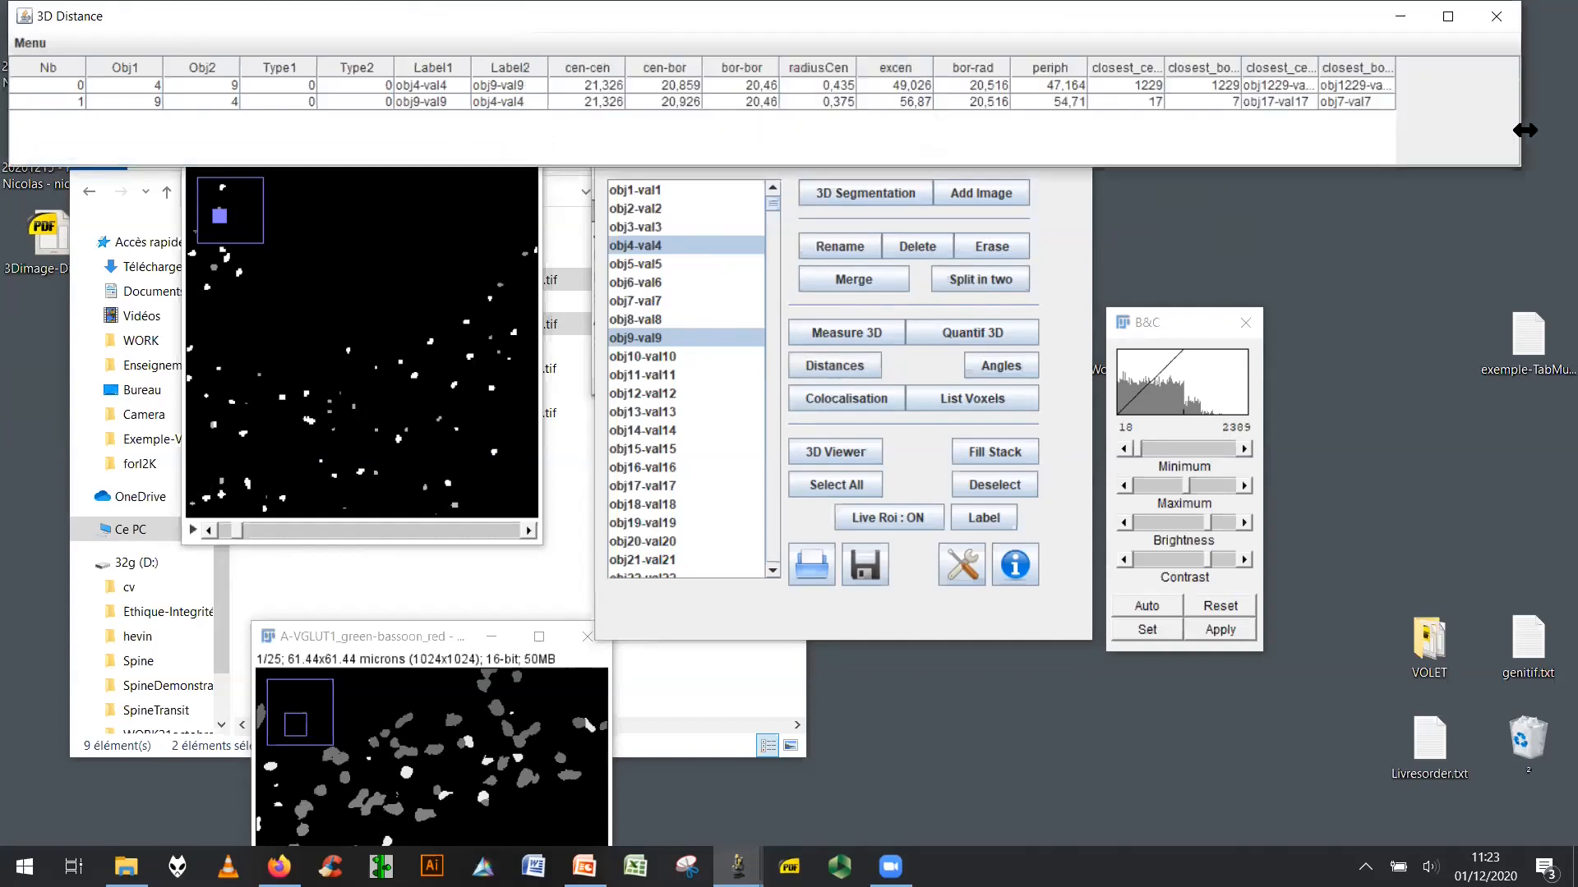
pyautogui.moveTo(1397, 69); pyautogui.dragTo(1450, 70)
pyautogui.moveTo(1318, 69); pyautogui.dragTo(1369, 69)
pyautogui.moveTo(1241, 62); pyautogui.dragTo(1323, 66)
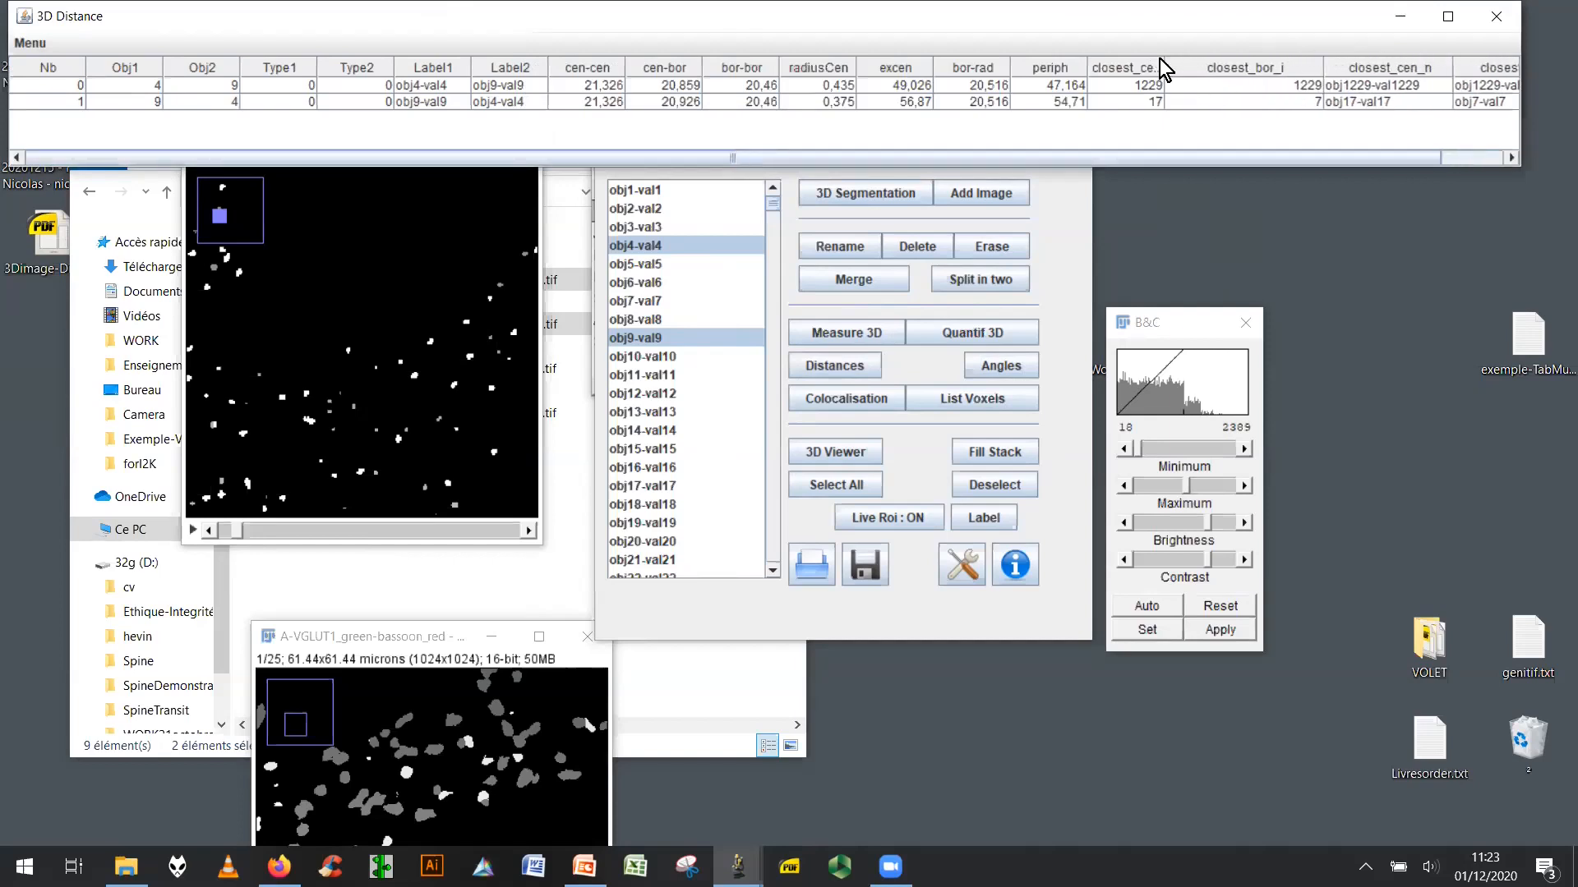
pyautogui.moveTo(1164, 64); pyautogui.dragTo(1204, 62)
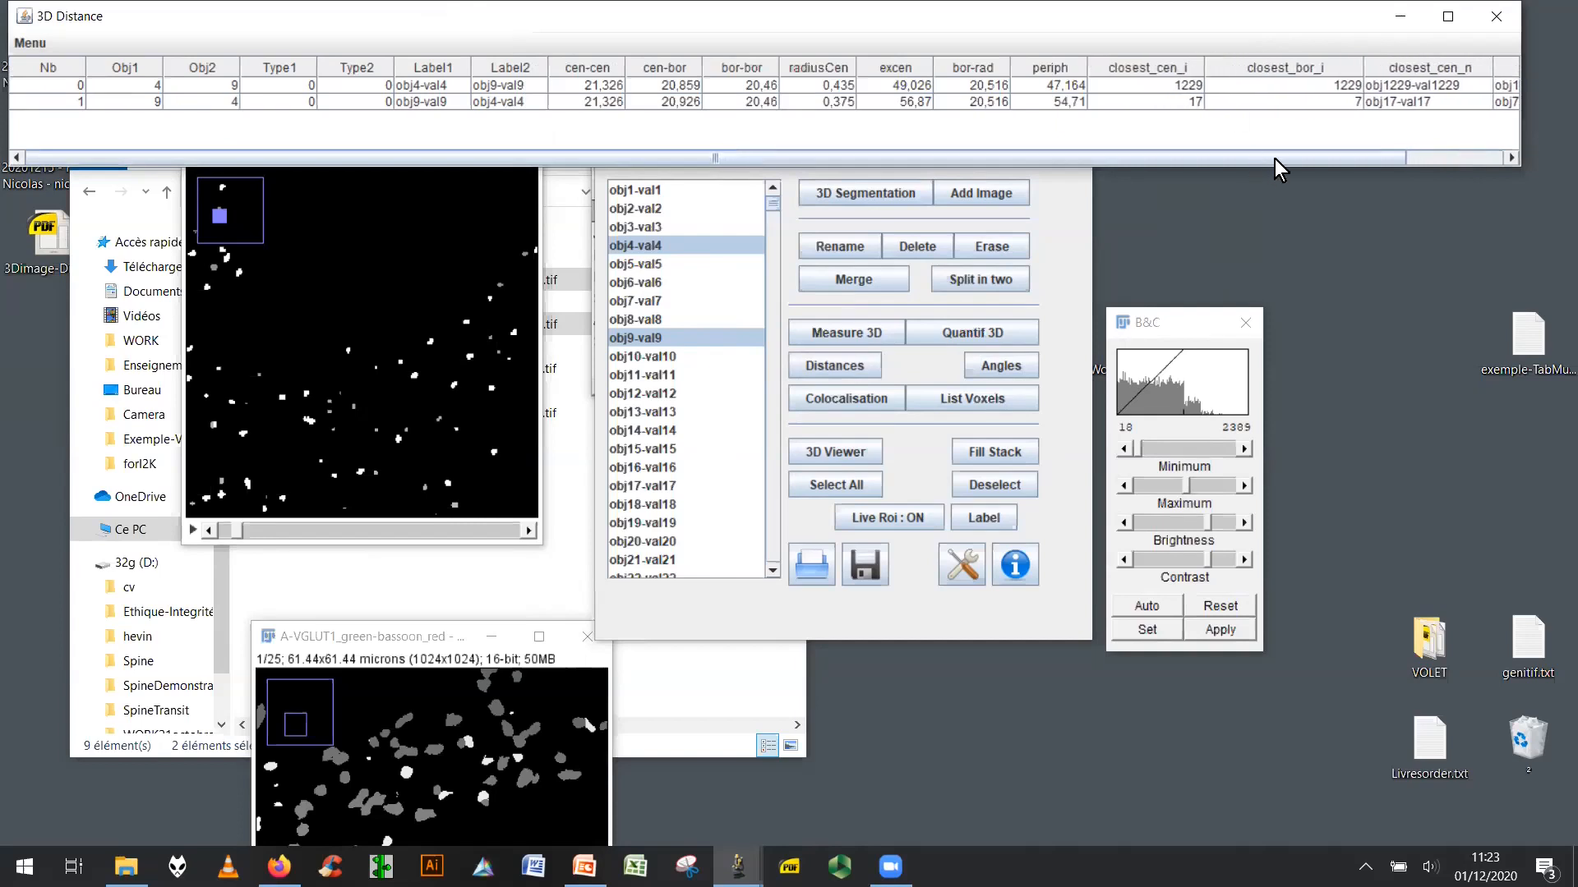
pyautogui.moveTo(1363, 66); pyautogui.dragTo(1324, 67)
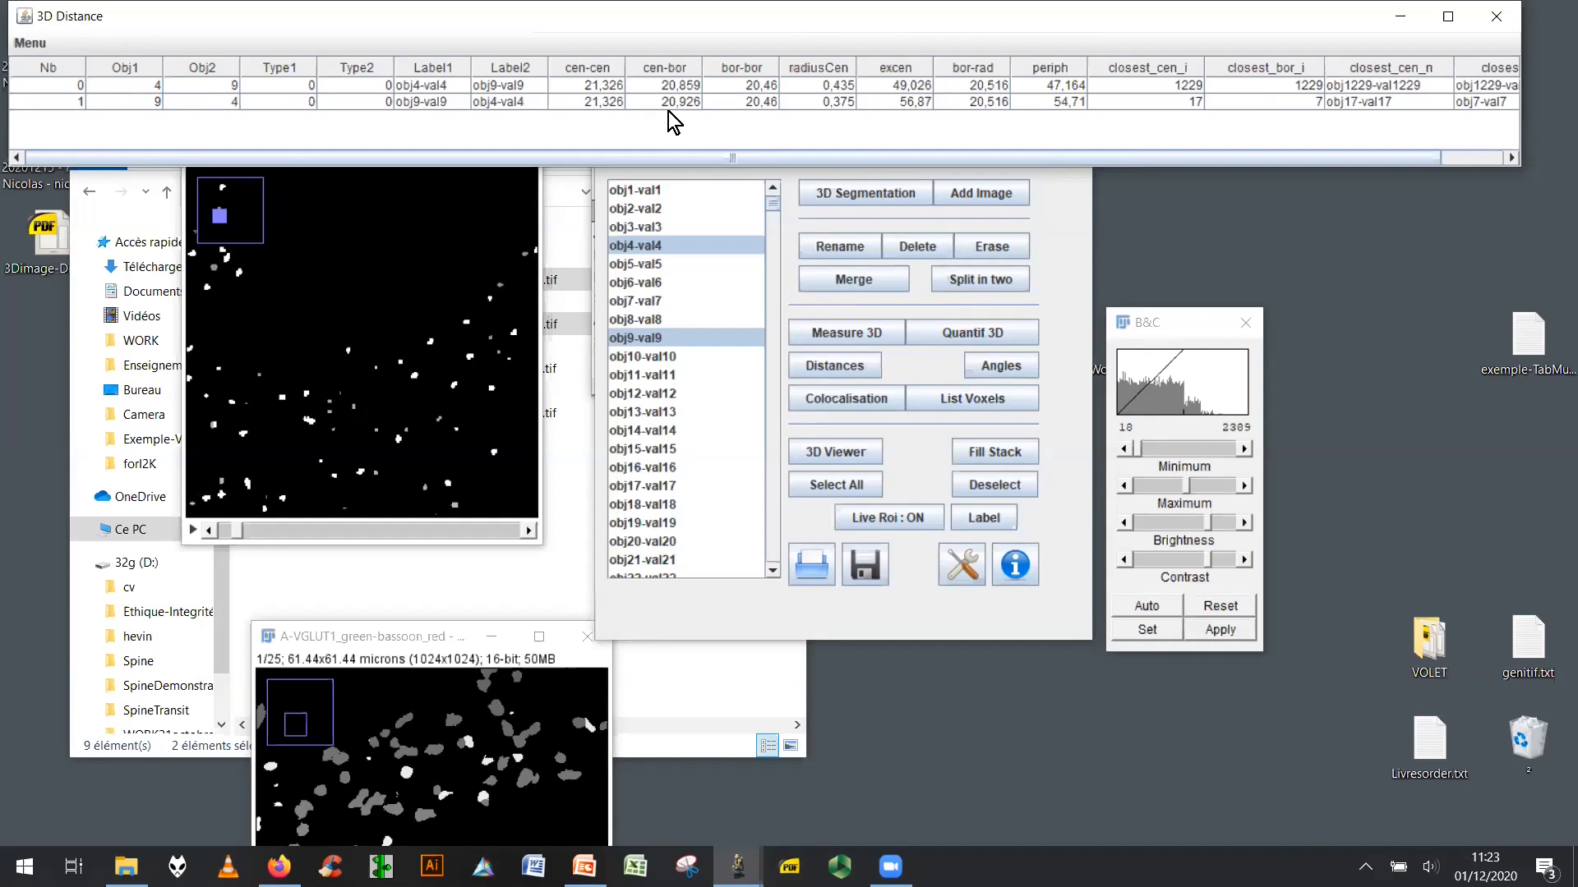
# Open the DiAna Methods article PDF and show the Fig. 2 distance diagrams on page 59 below the 3D Distance table.
pyautogui.doubleClick(41, 258)
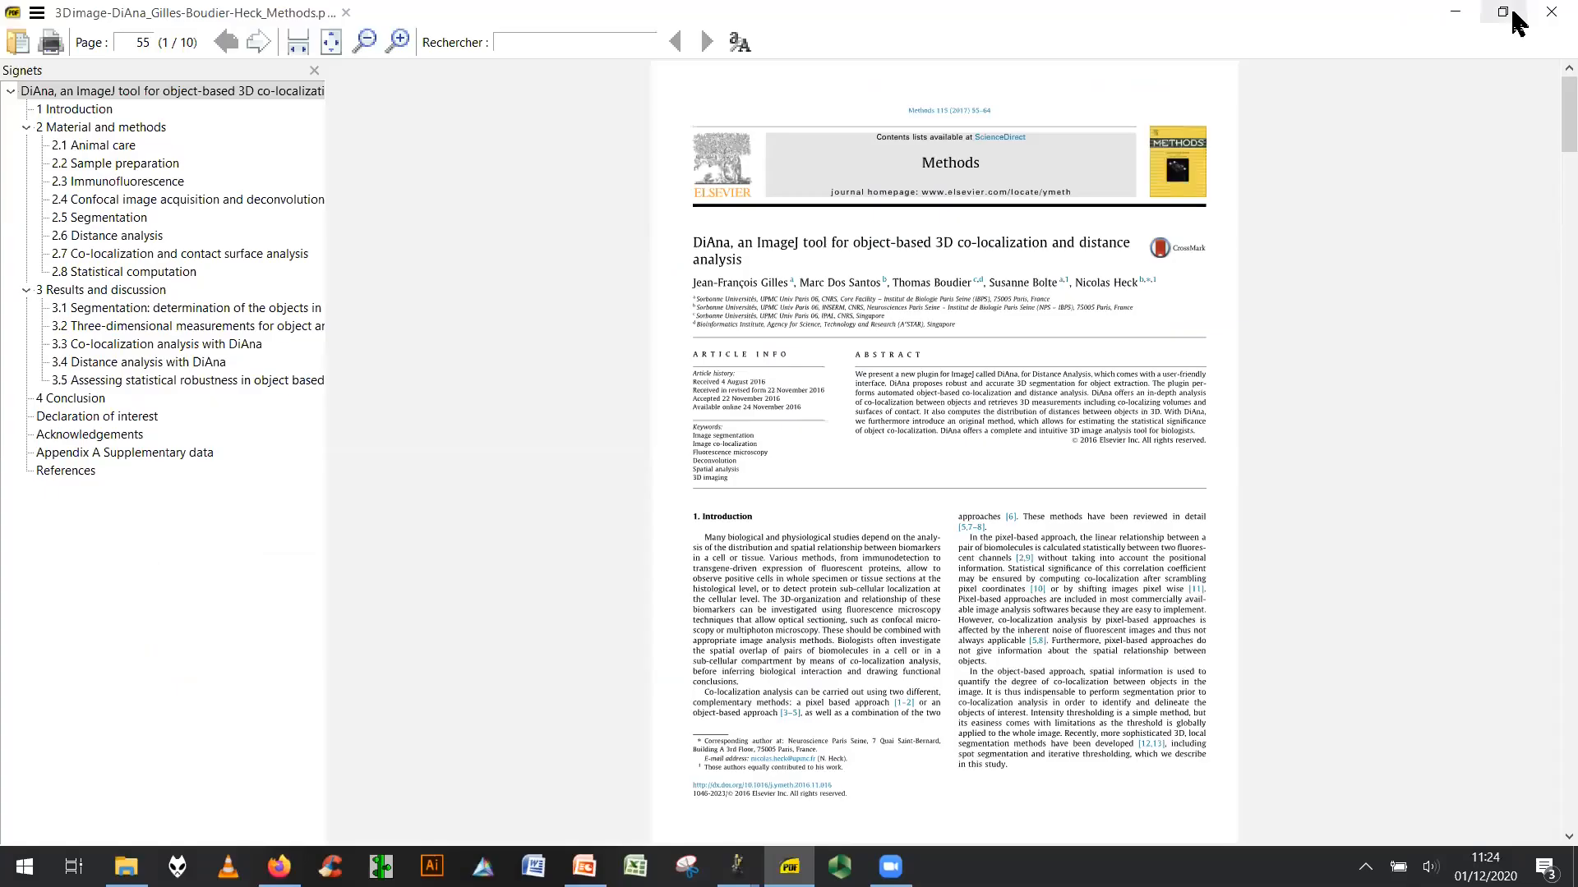
pyautogui.click(1504, 11)
pyautogui.moveTo(555, 48); pyautogui.dragTo(677, 215)
pyautogui.scroll(-8, 700, 618)
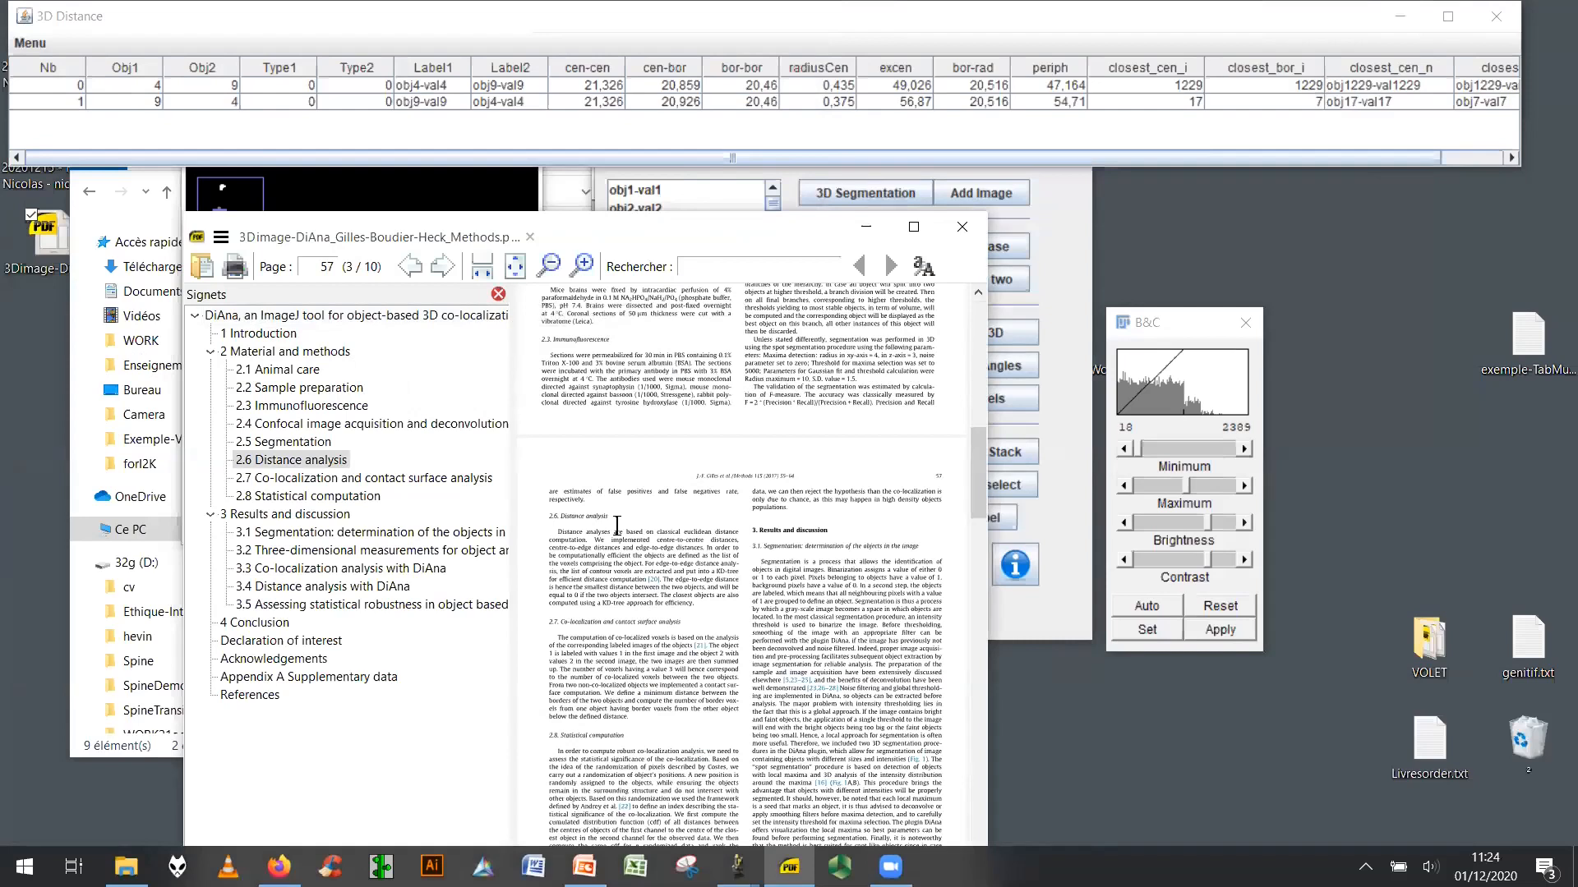
pyautogui.scroll(-10, 617, 526)
pyautogui.scroll(-5, 617, 526)
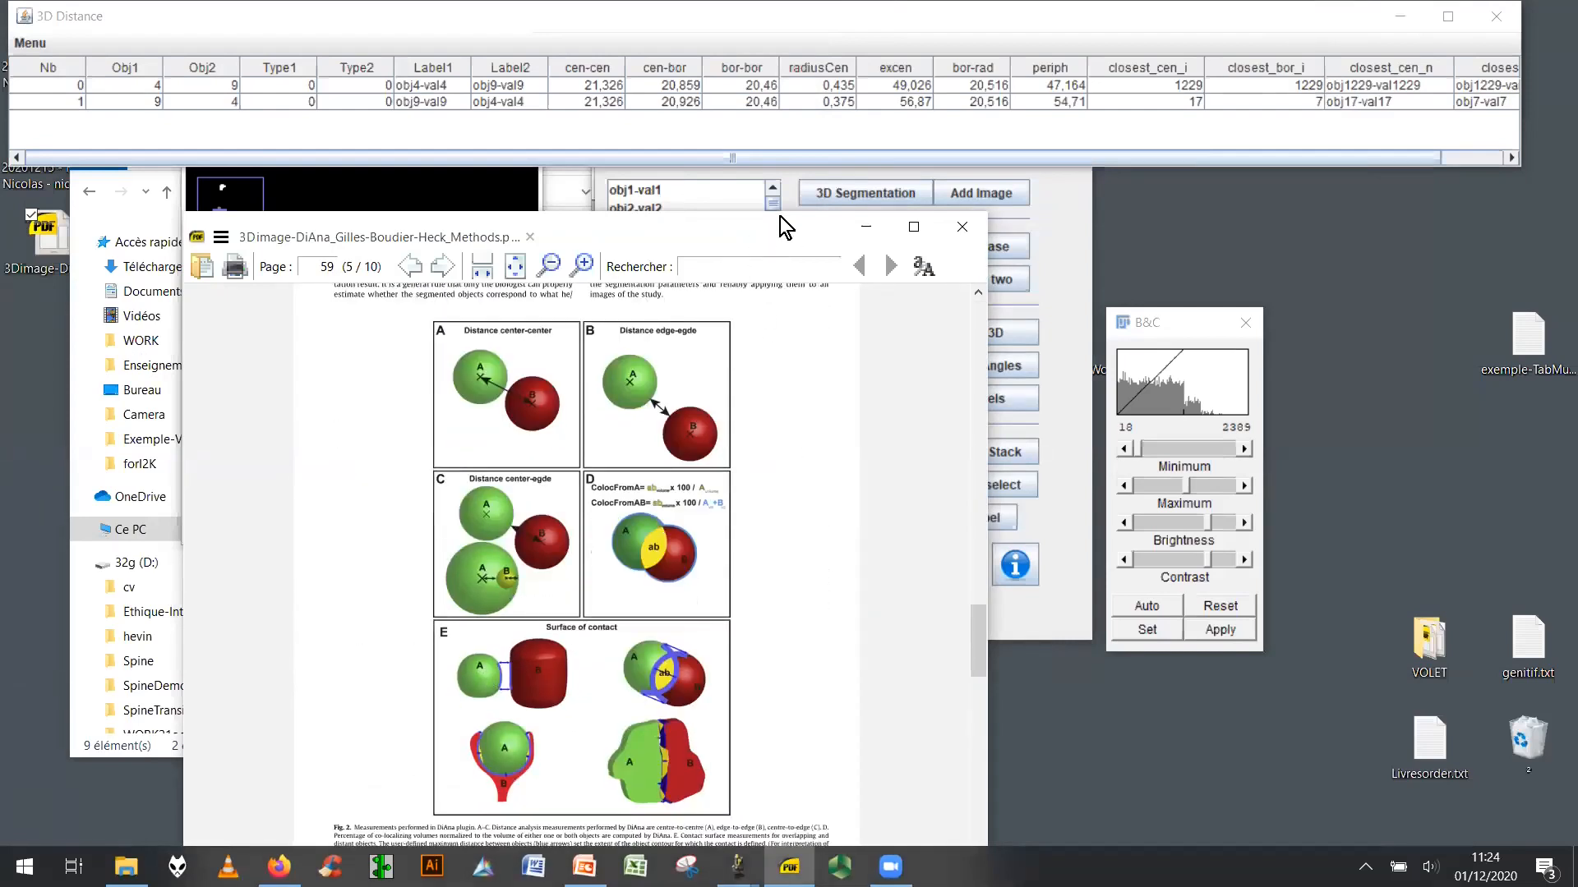
pyautogui.moveTo(780, 216); pyautogui.dragTo(884, 192)
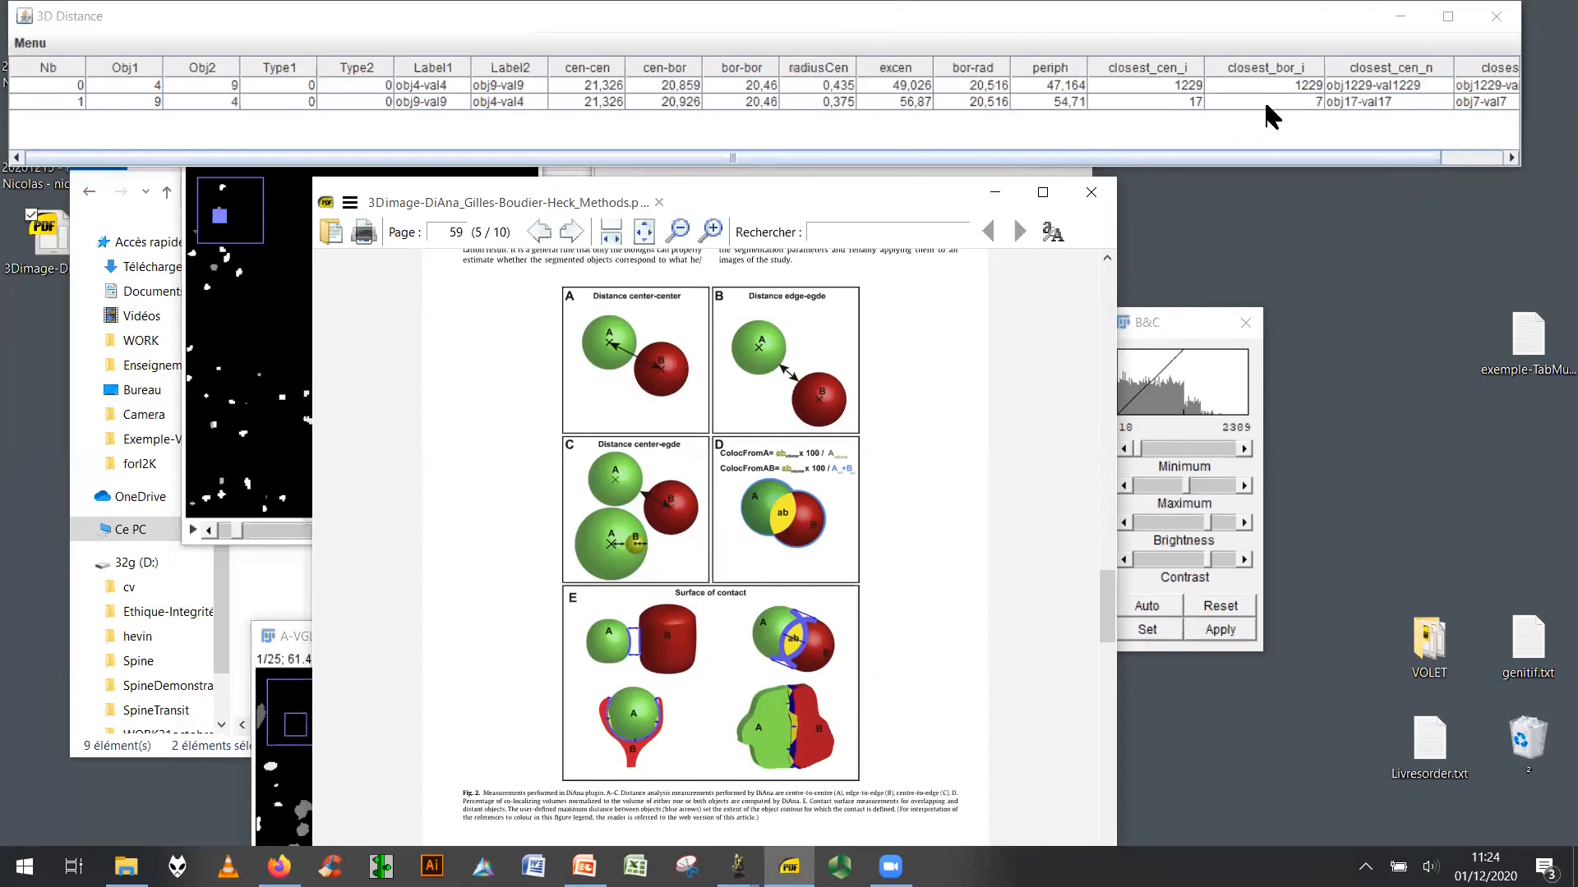
# Compare the 3D Distance columns through closest_bor_n with the stacks and the article's Fig. 2 diagrams, and minimise the article.
pyautogui.click(1276, 156)
pyautogui.moveTo(1277, 156); pyautogui.dragTo(1304, 156)
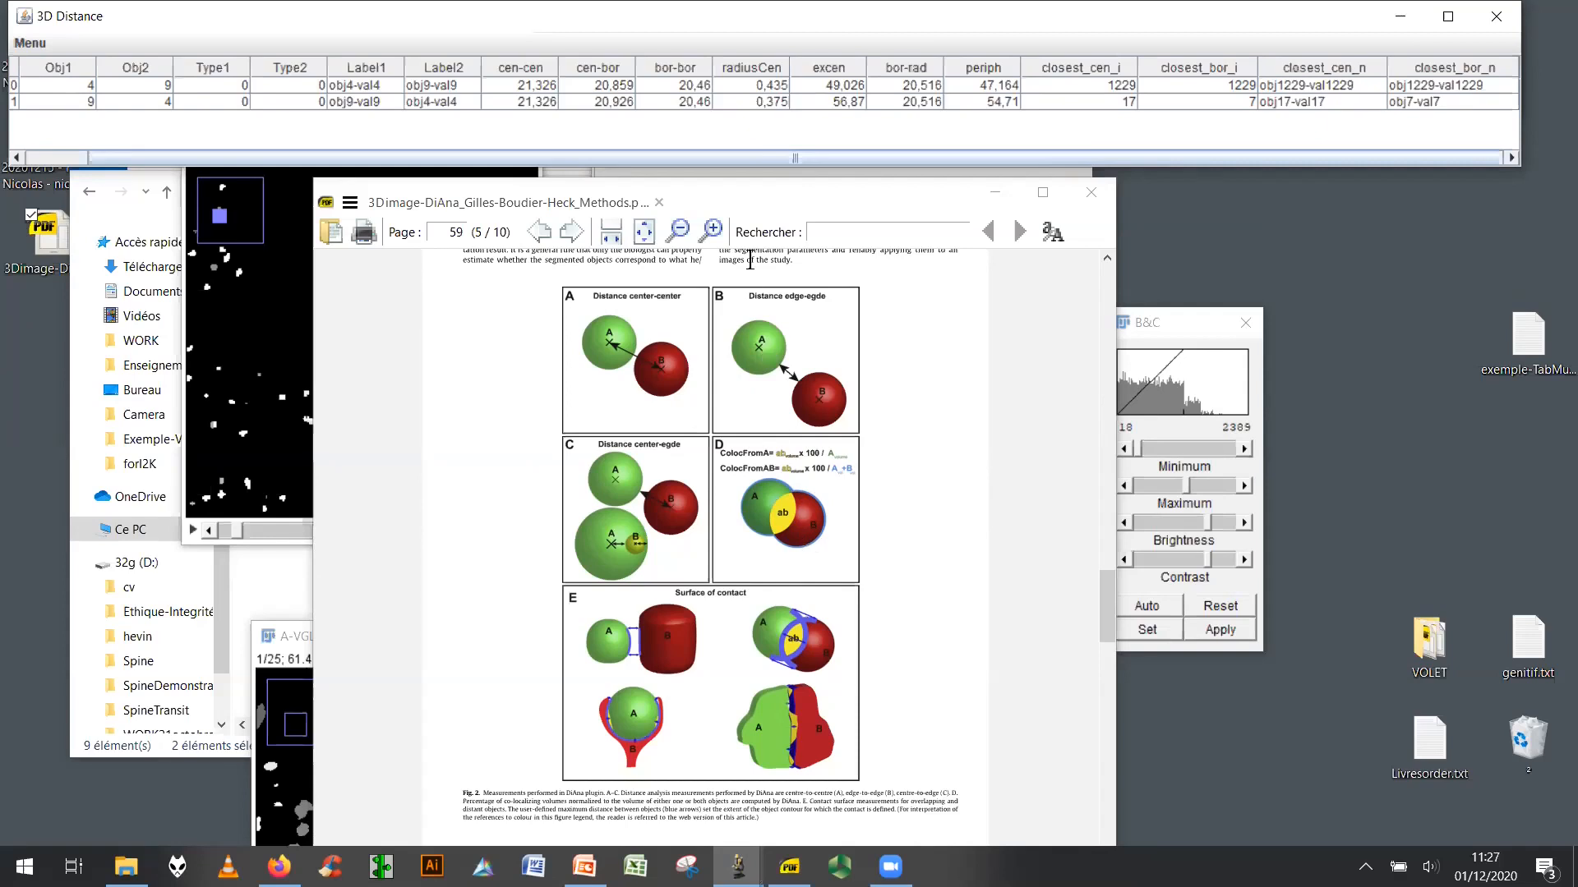
pyautogui.click(760, 203)
pyautogui.moveTo(756, 194); pyautogui.dragTo(996, 410)
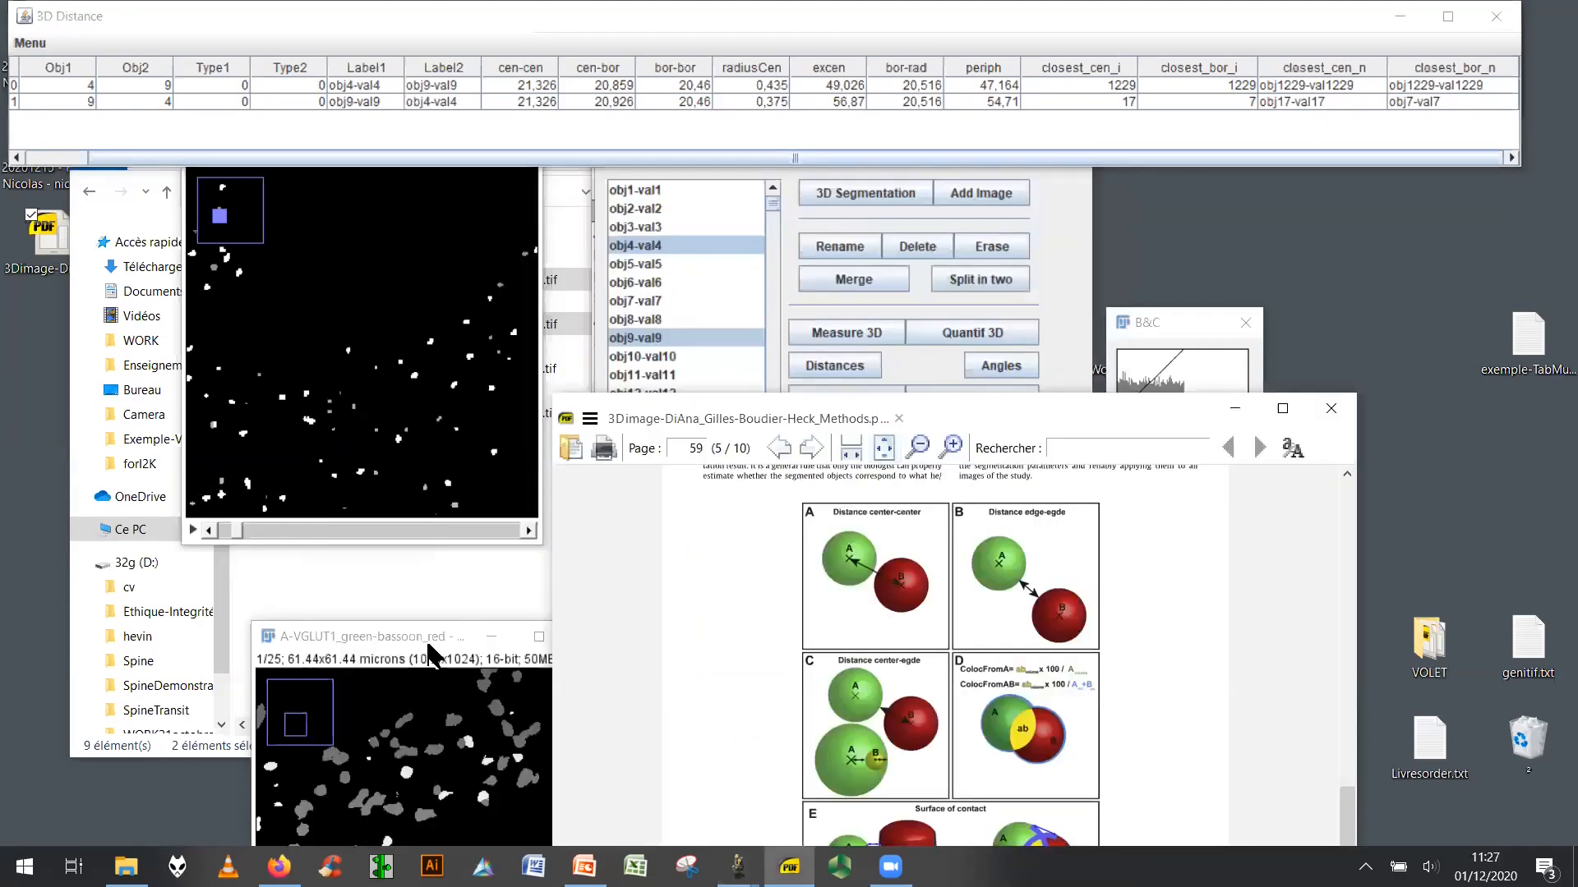
pyautogui.moveTo(415, 645); pyautogui.dragTo(751, 184)
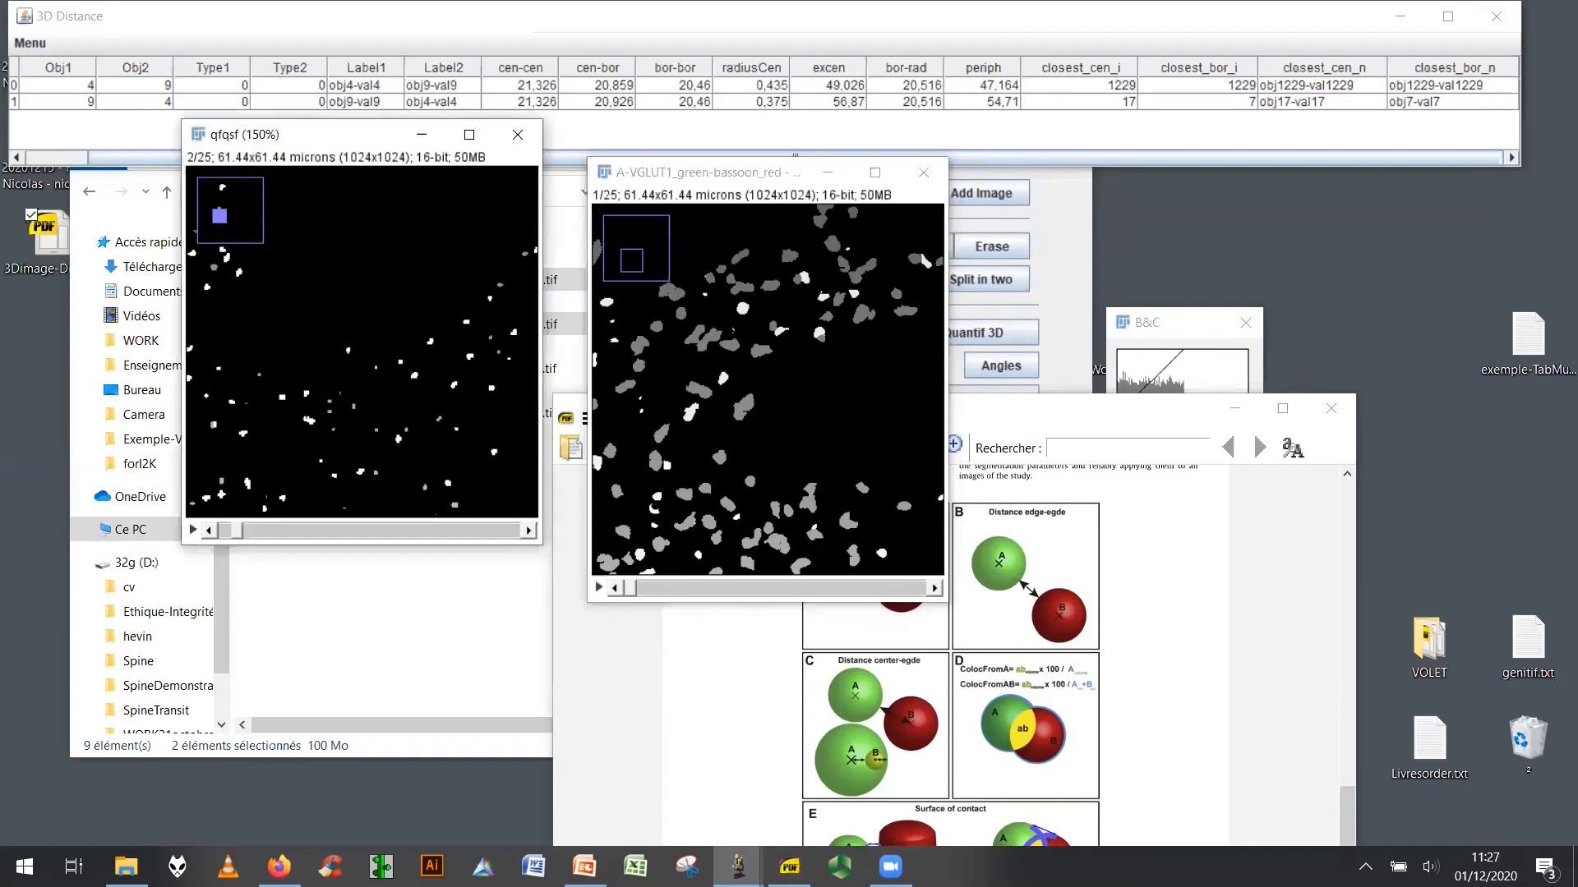
pyautogui.moveTo(1038, 406); pyautogui.dragTo(849, 167)
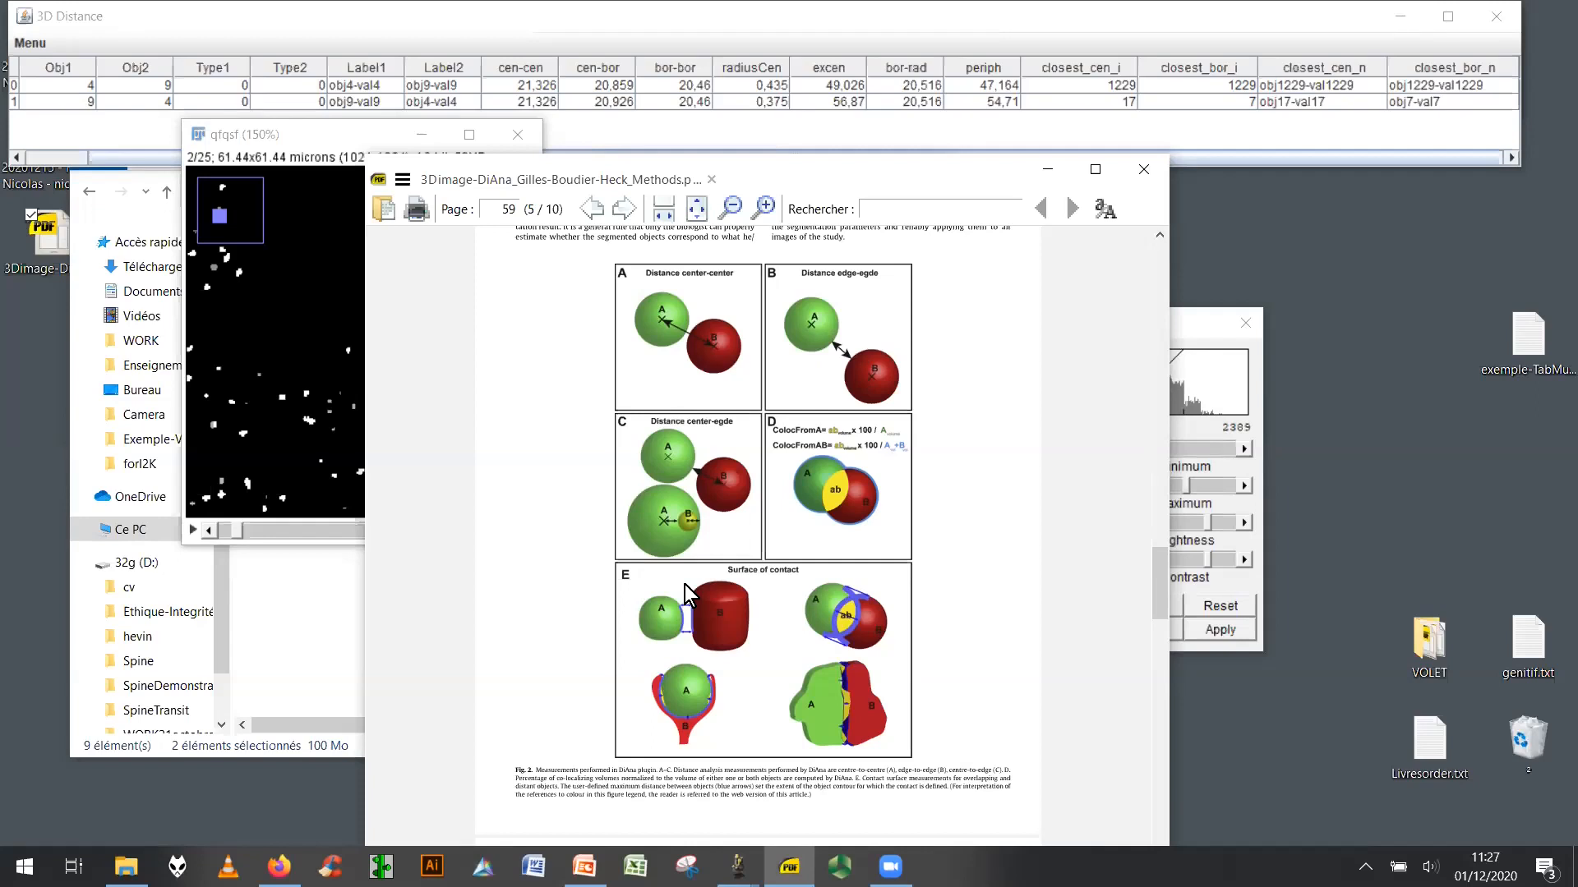
pyautogui.click(905, 73)
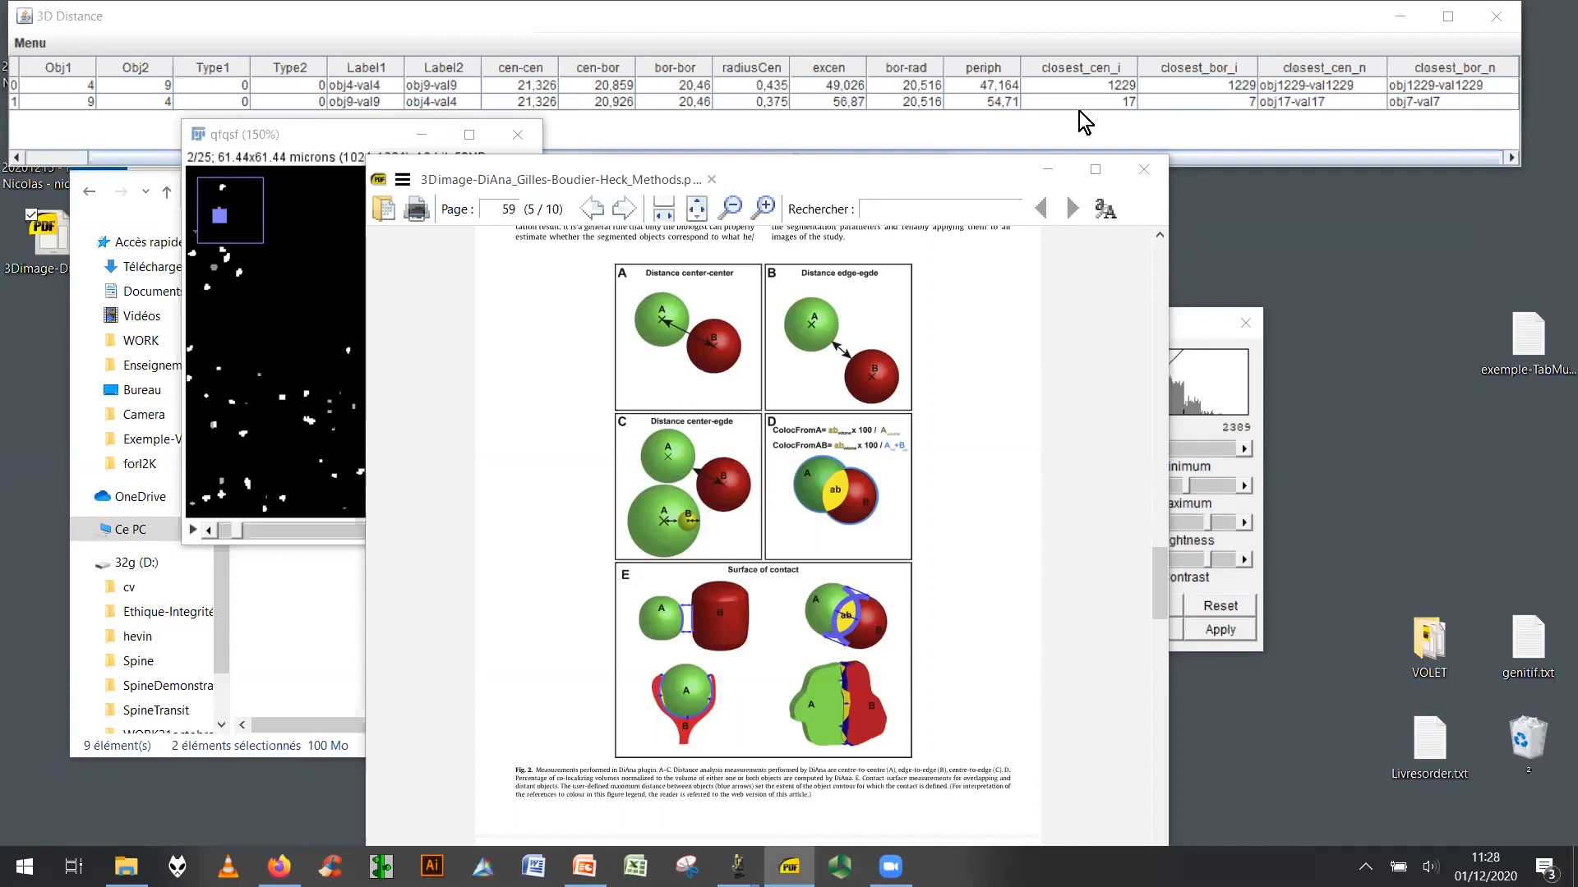
pyautogui.click(1047, 169)
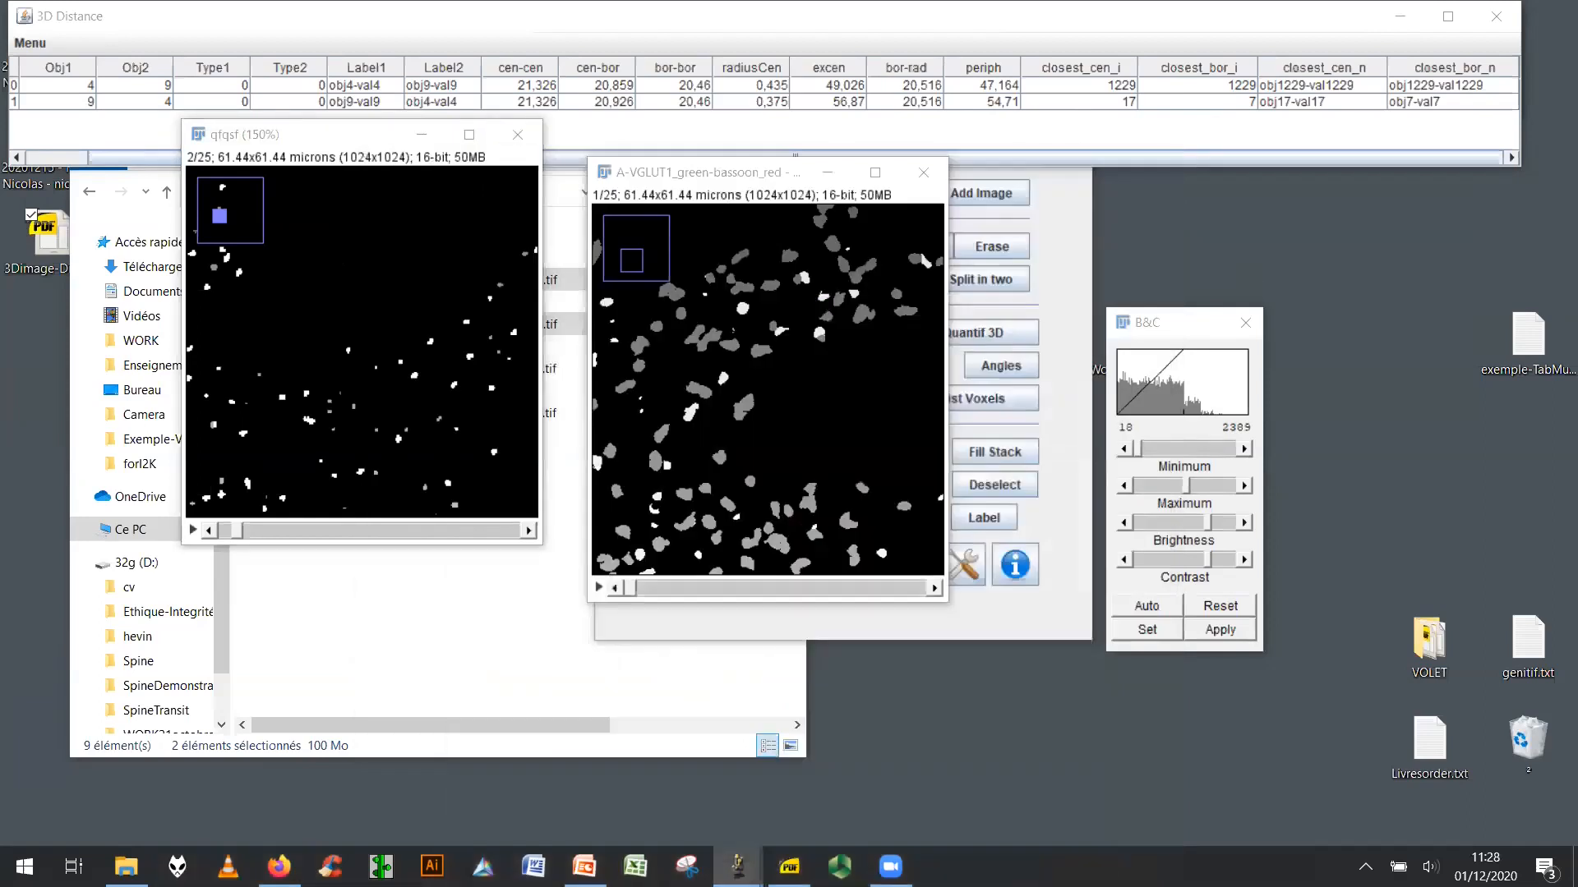
# Arrange the VGLUT1 and qfqsf stacks one below the other beside the 3D Manager, and close the 3D Distance table.
pyautogui.click(743, 176)
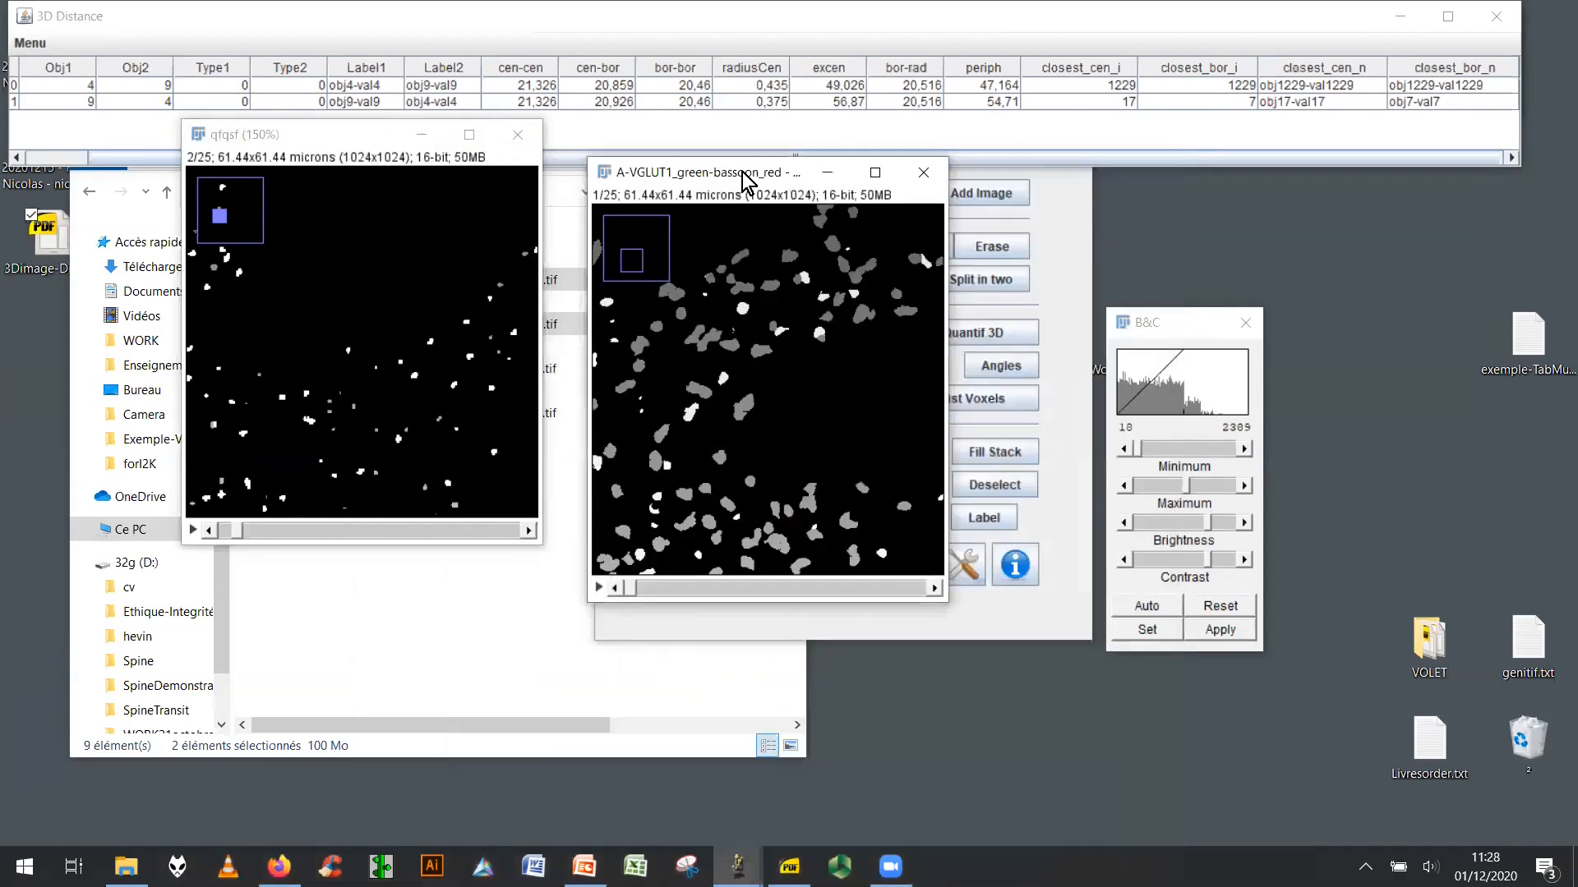
pyautogui.moveTo(744, 176); pyautogui.dragTo(364, 301)
pyautogui.click(364, 151)
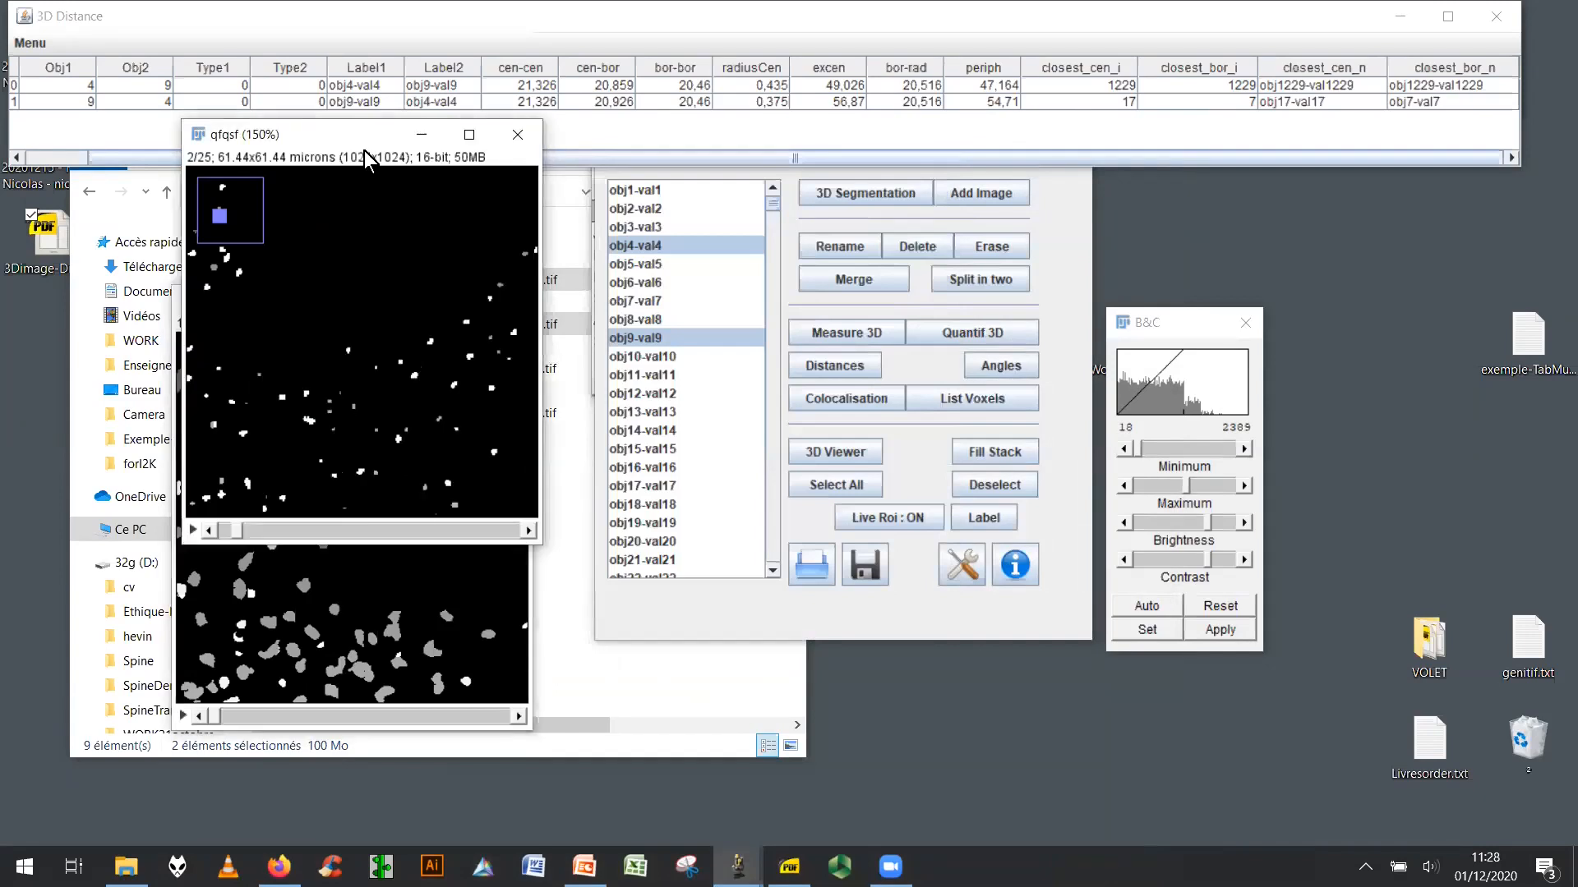
pyautogui.moveTo(363, 150); pyautogui.dragTo(361, 513)
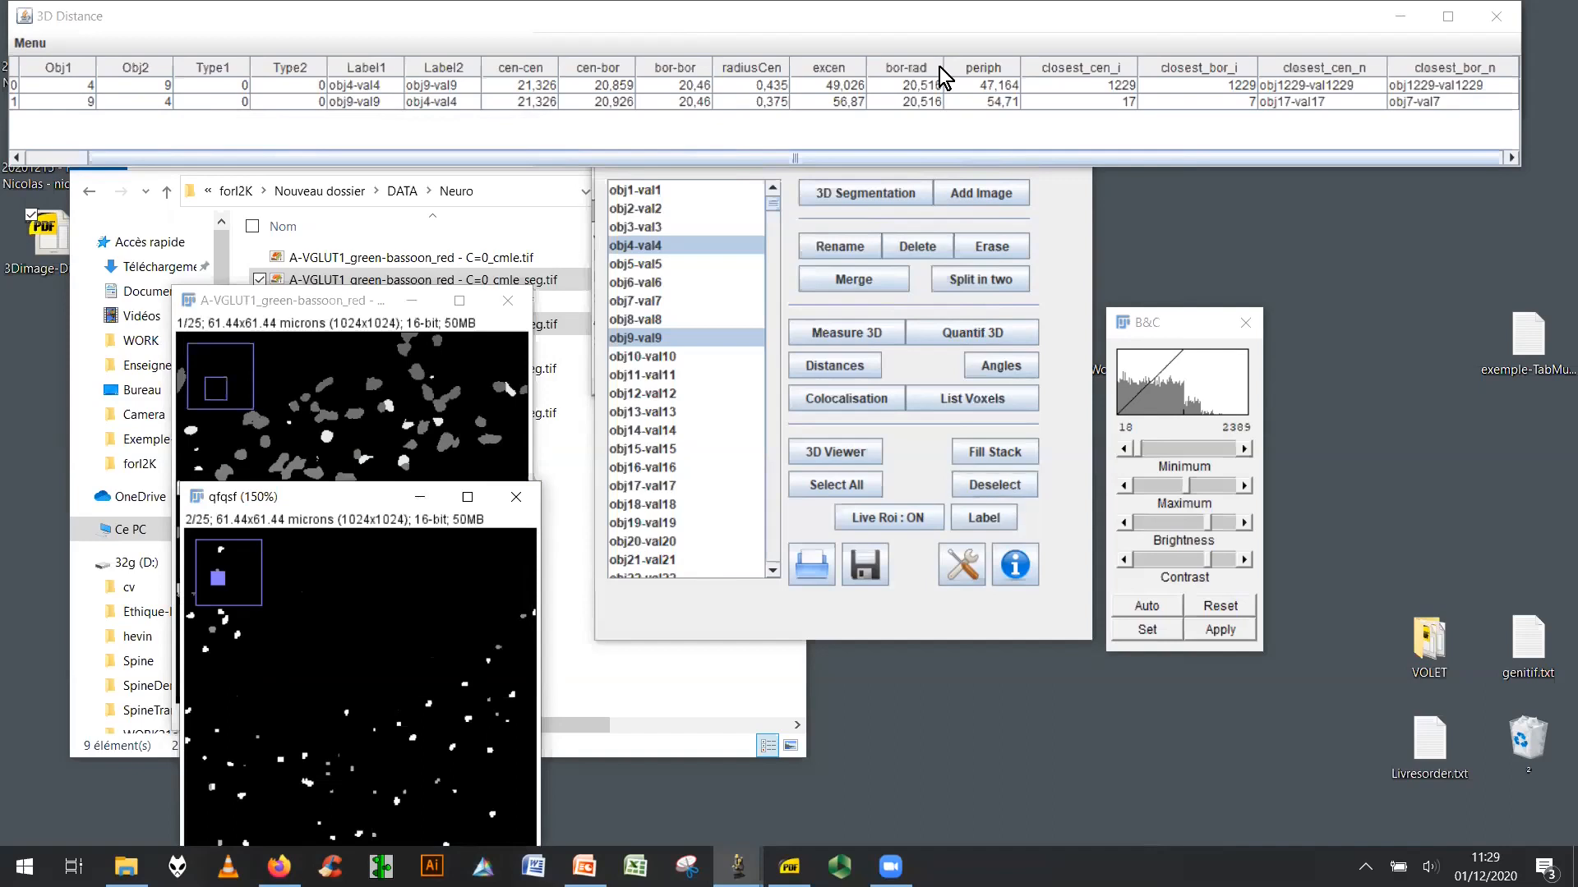
pyautogui.click(1496, 18)
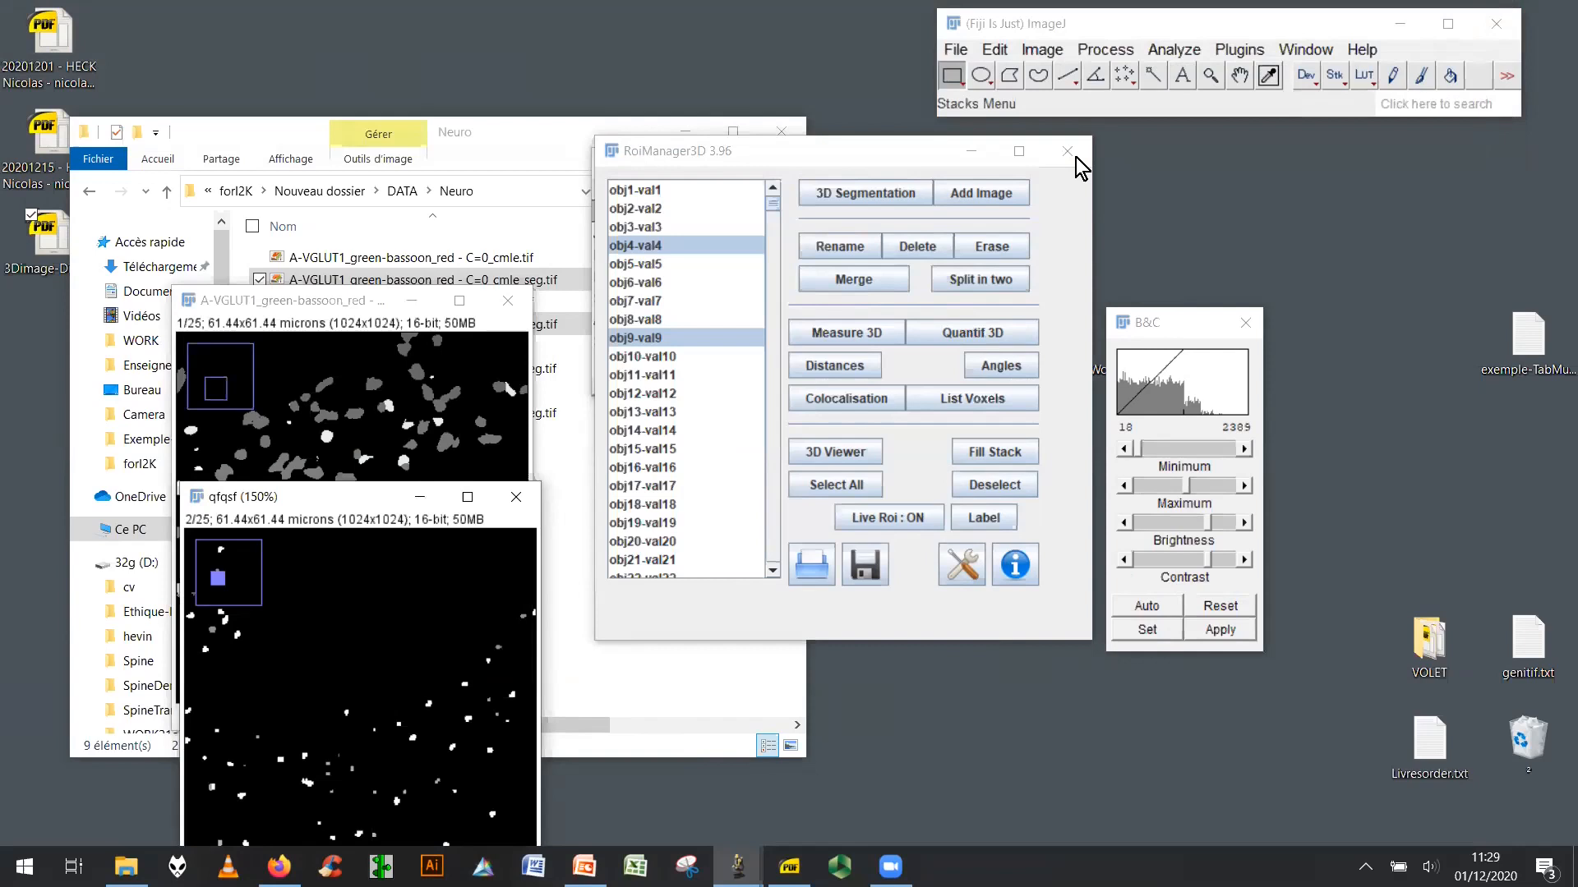
pyautogui.click(1174, 277)
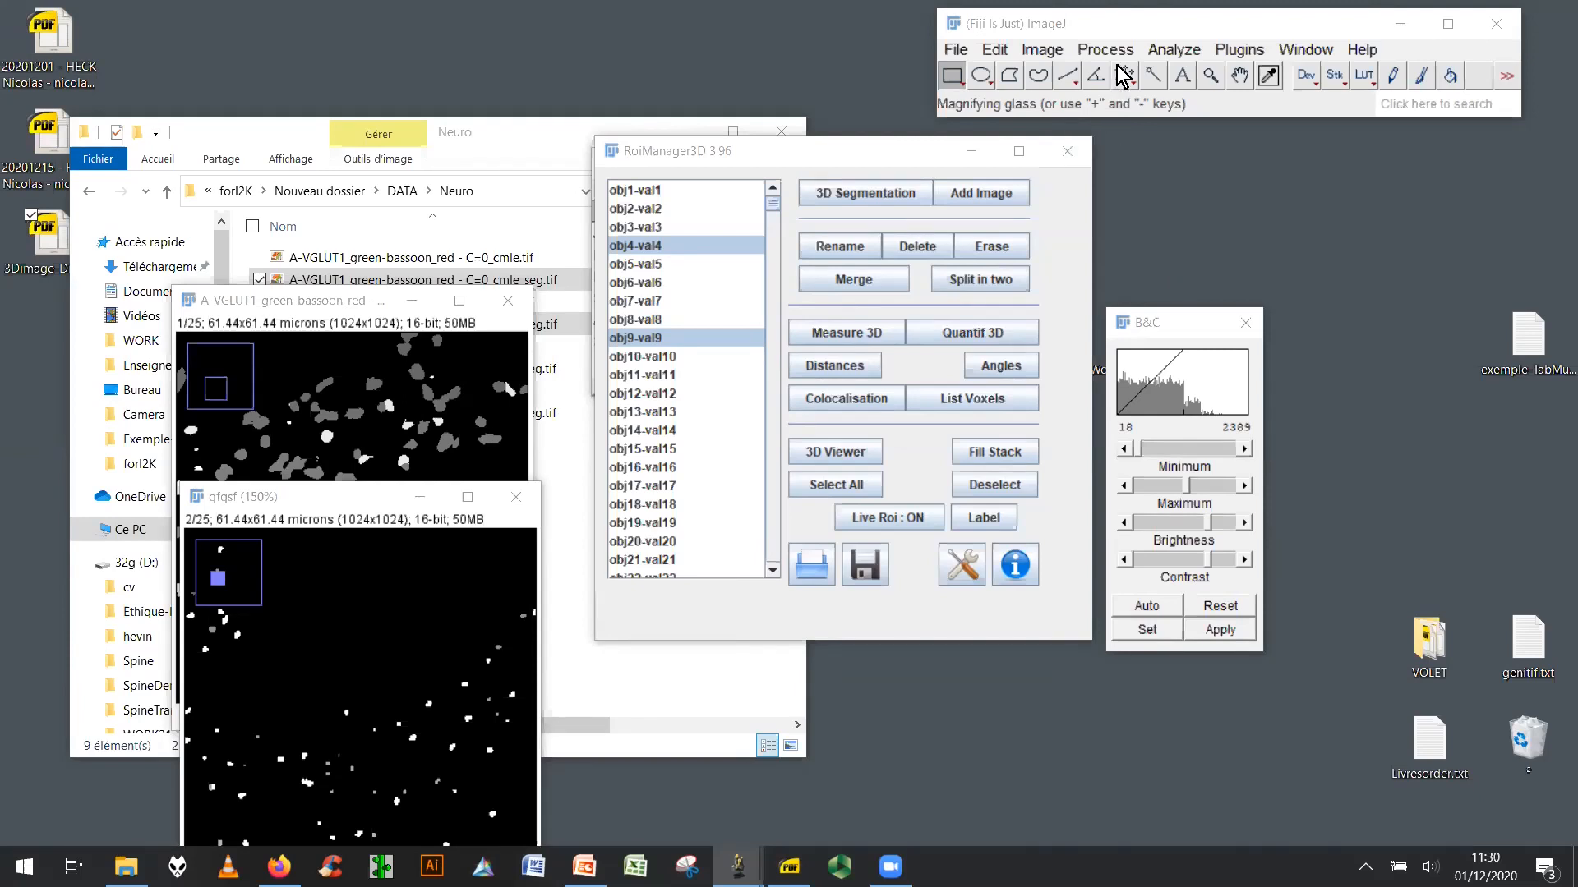
pyautogui.click(1166, 50)
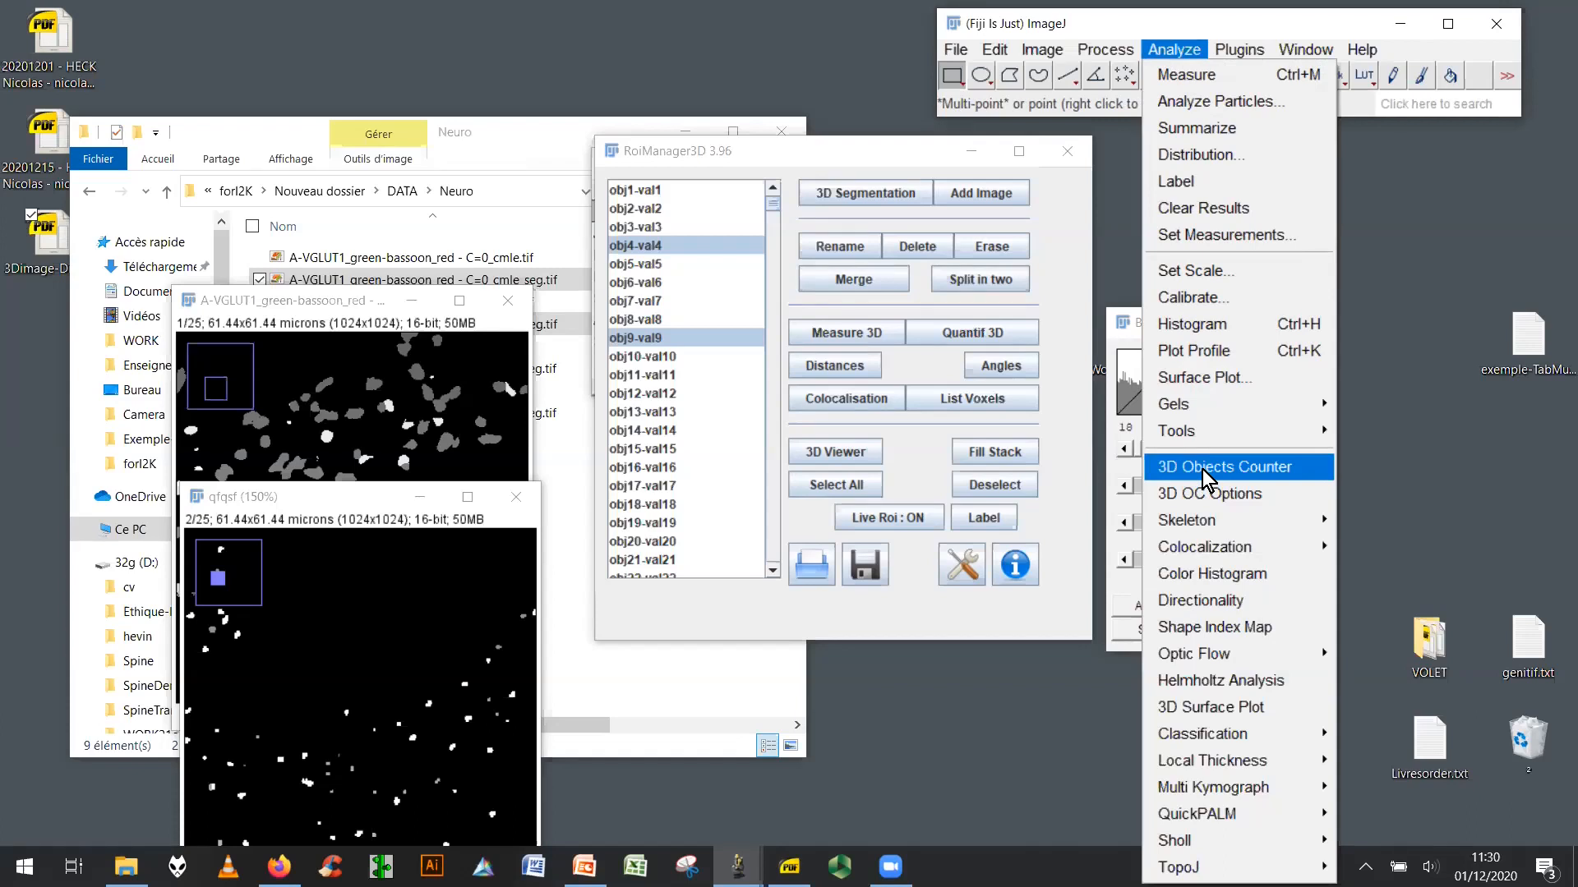
pyautogui.click(1240, 49)
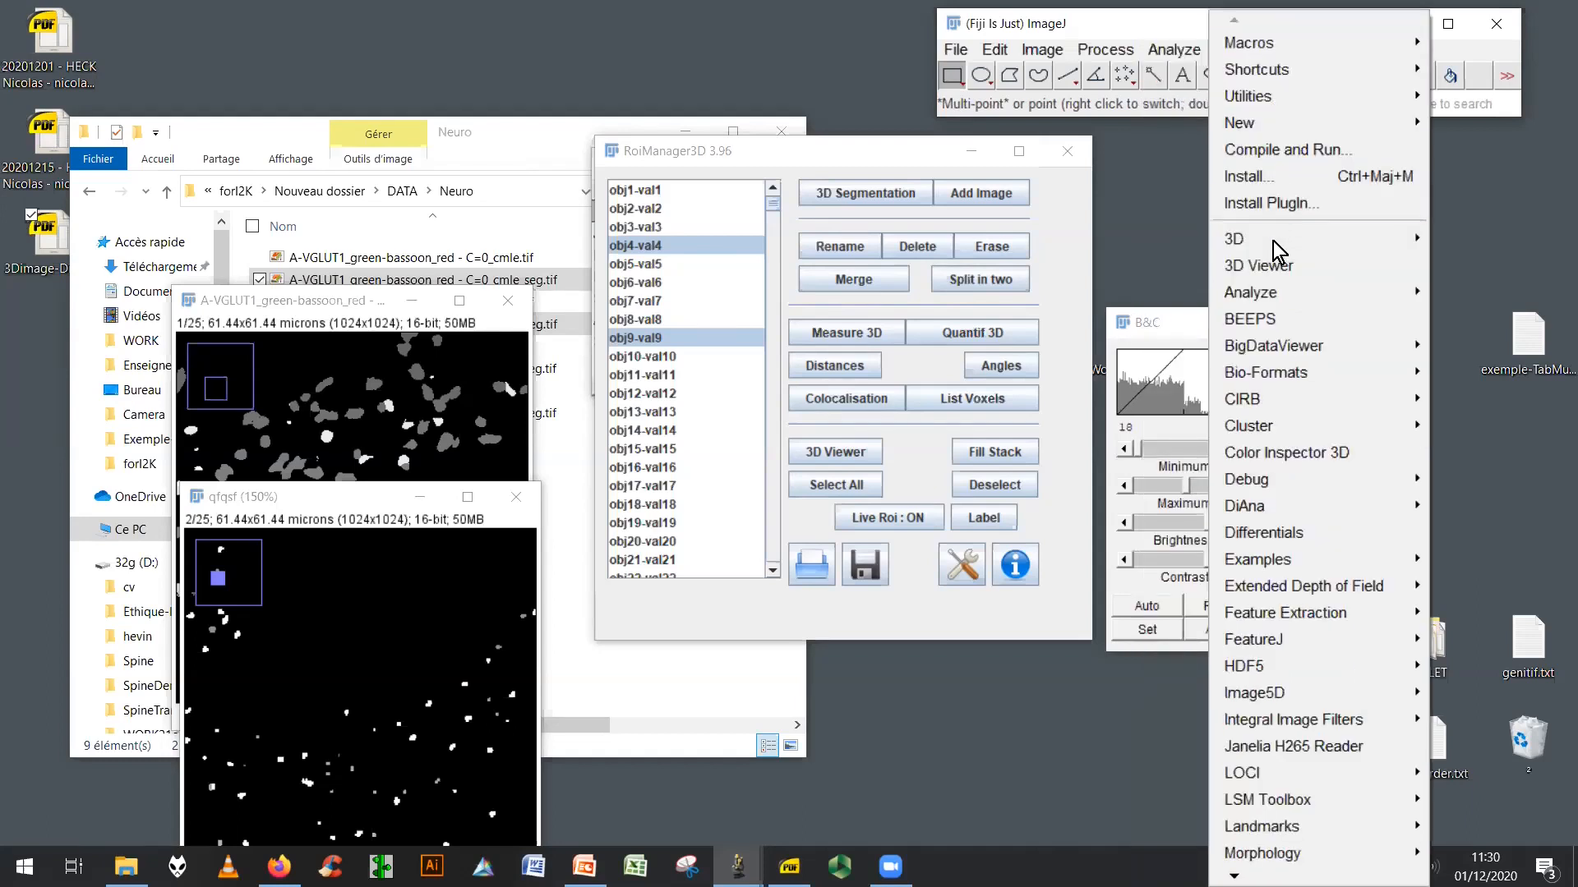
pyautogui.moveTo(1273, 243)
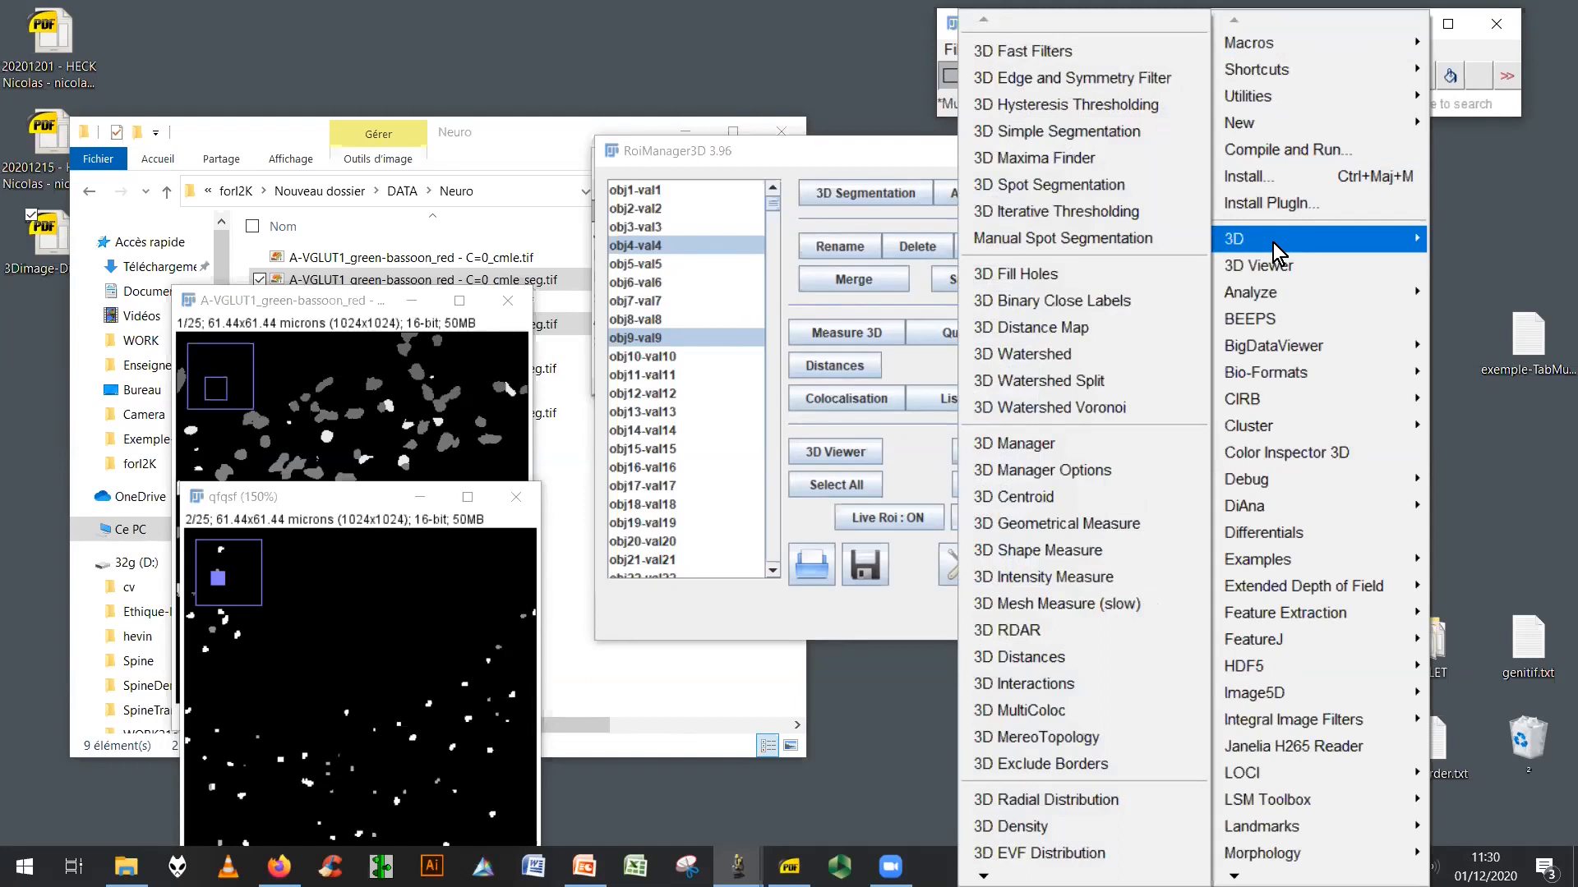
# Move the VGLUT1 stack fully above the qfqsf stack so that neither image covers the other.
pyautogui.click(371, 499)
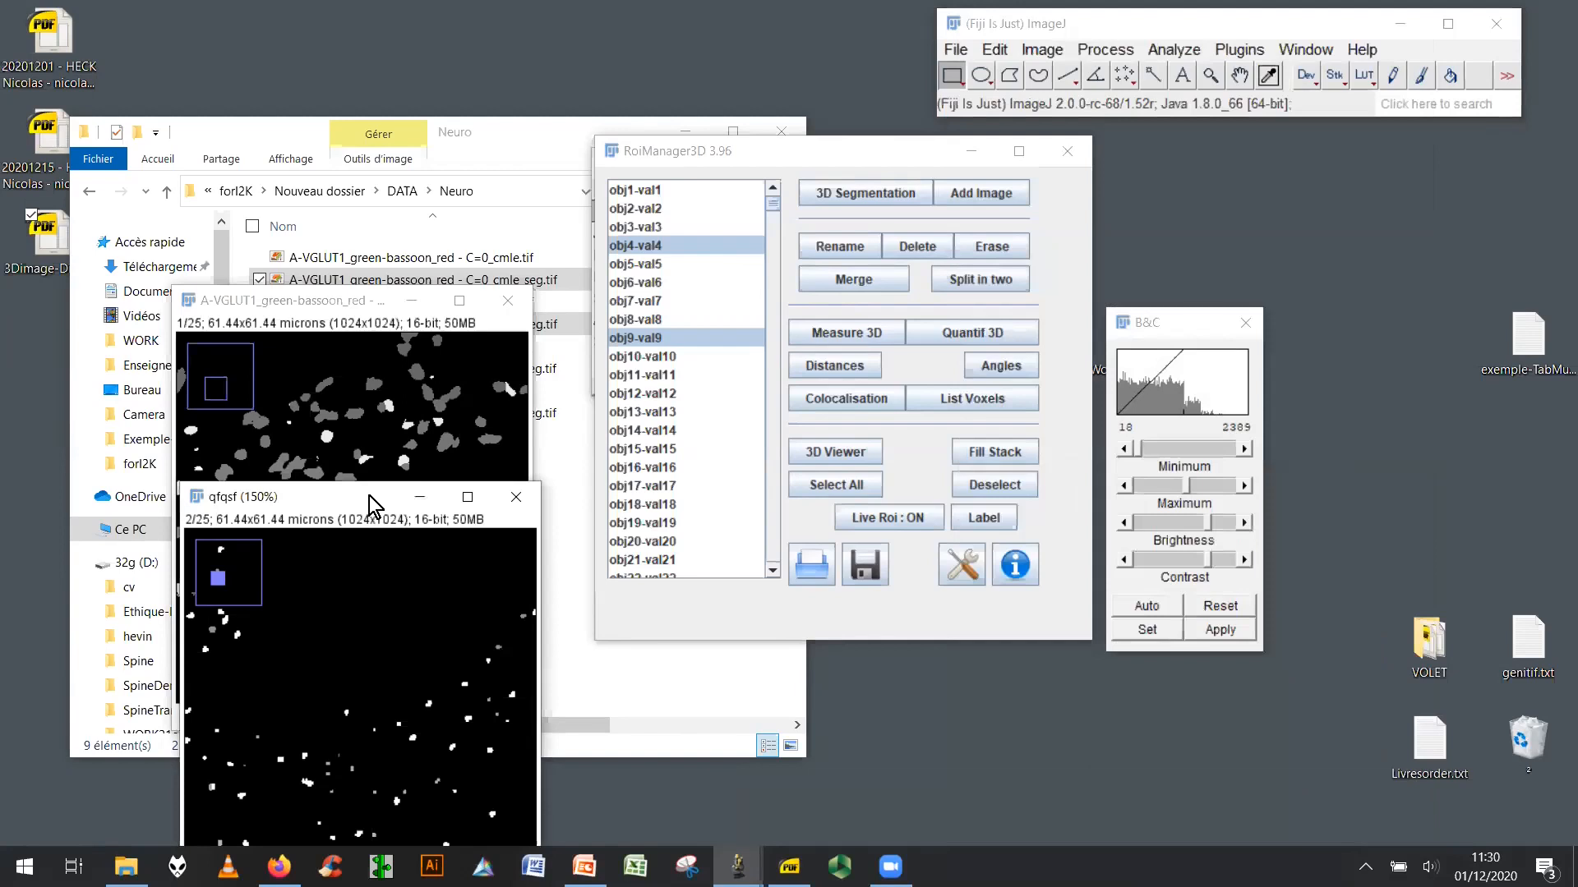
pyautogui.click(347, 304)
pyautogui.moveTo(347, 304); pyautogui.dragTo(381, 47)
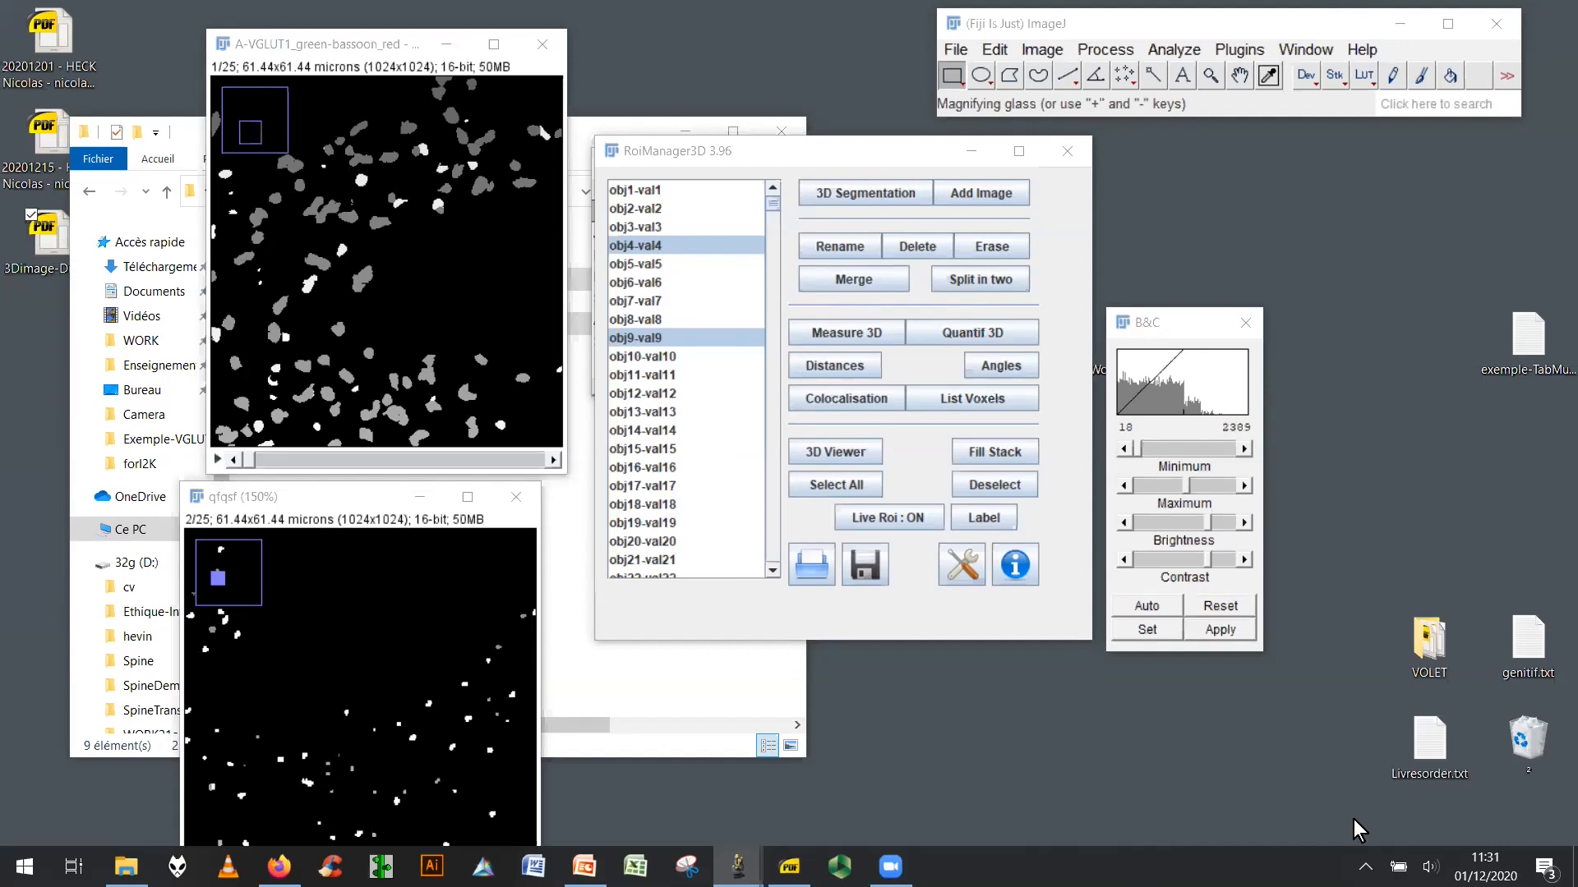
# Set the computer's speaker volume to 38.
pyautogui.click(1430, 866)
pyautogui.moveTo(1340, 818); pyautogui.dragTo(1365, 817)
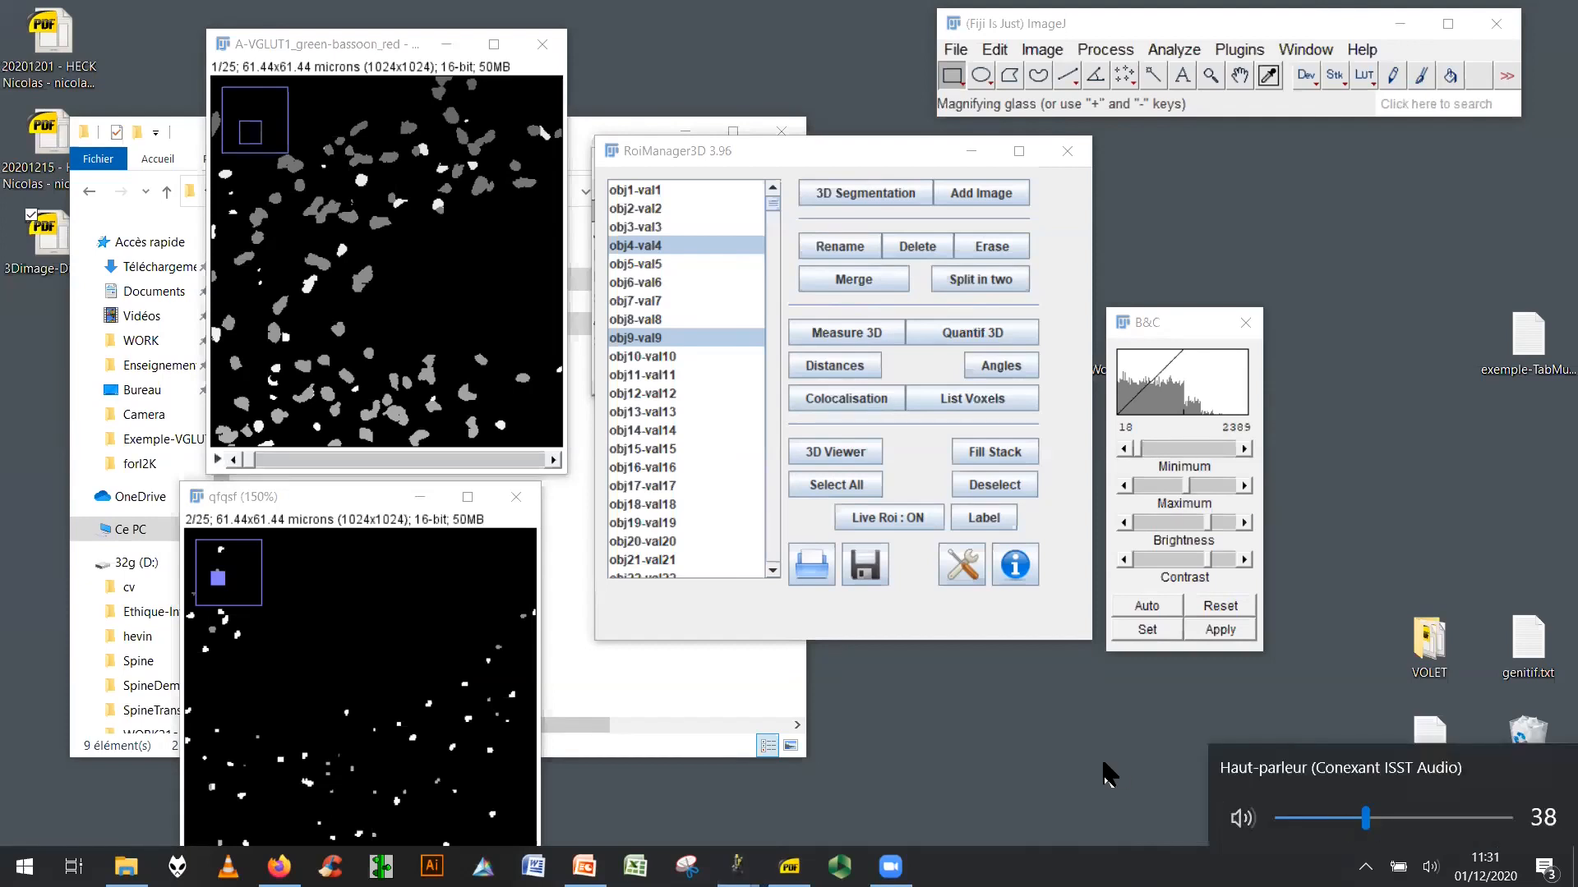